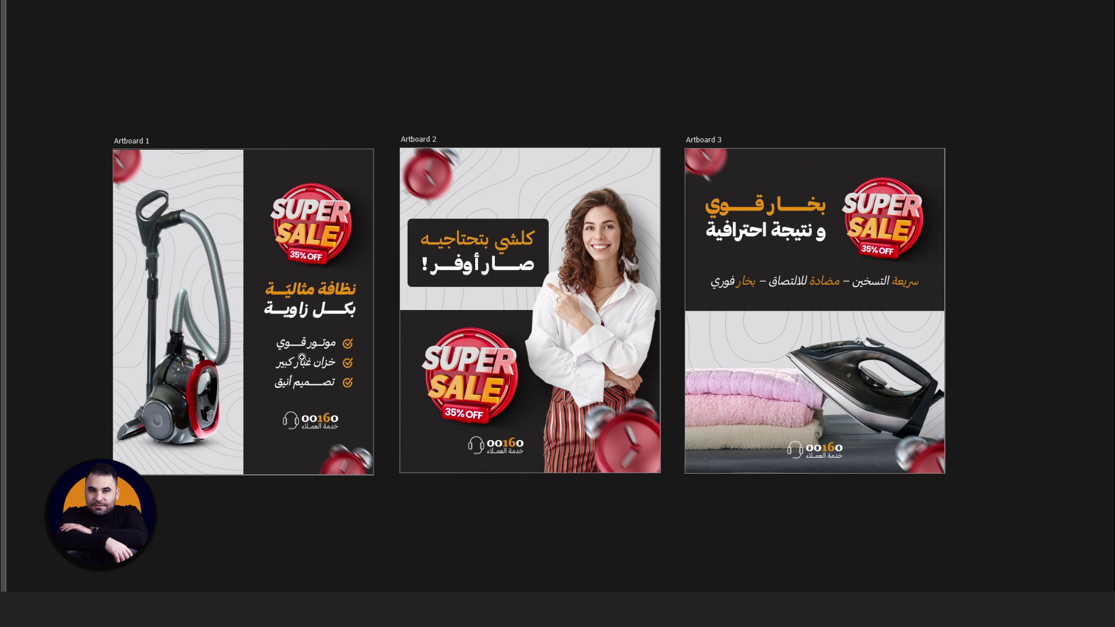
- Exit full-screen mode, fit all three sale artboards, and check the asset folder before returning
{"action": "key", "text": "f"}
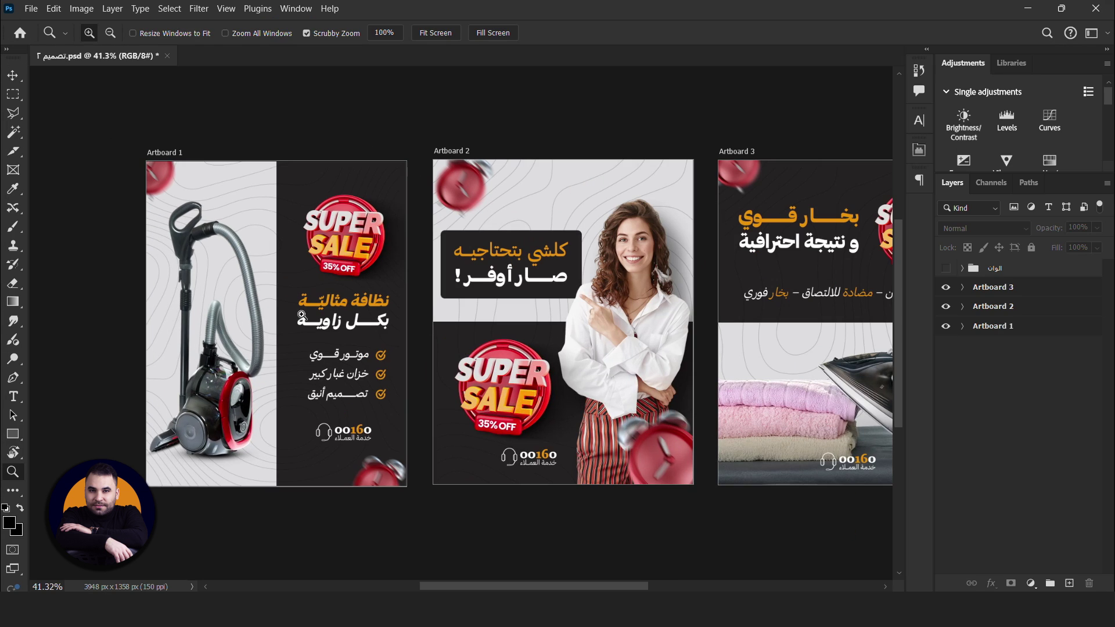
{"action": "key", "text": "ctrl+0"}
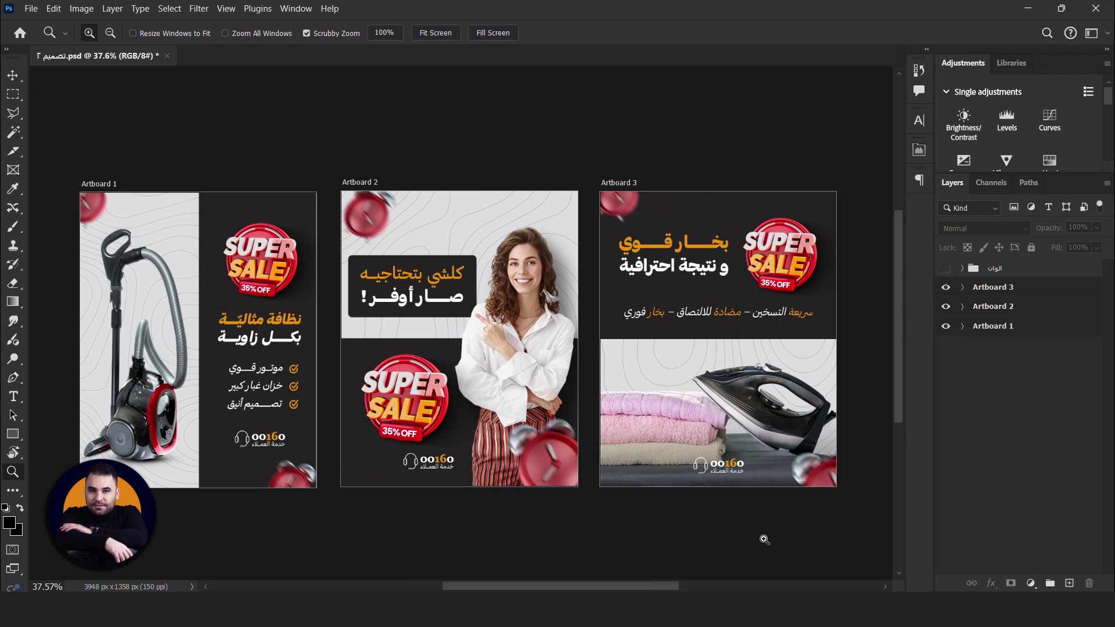
{"action": "key", "text": "alt+Tab"}
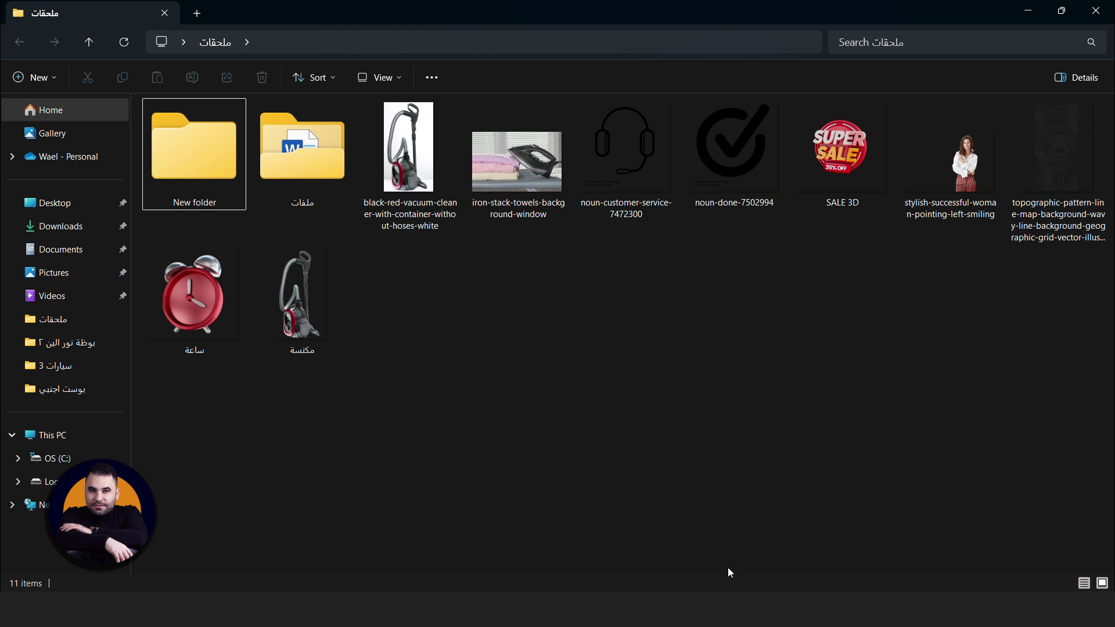
{"action": "left_click", "coordinate": [718, 540]}
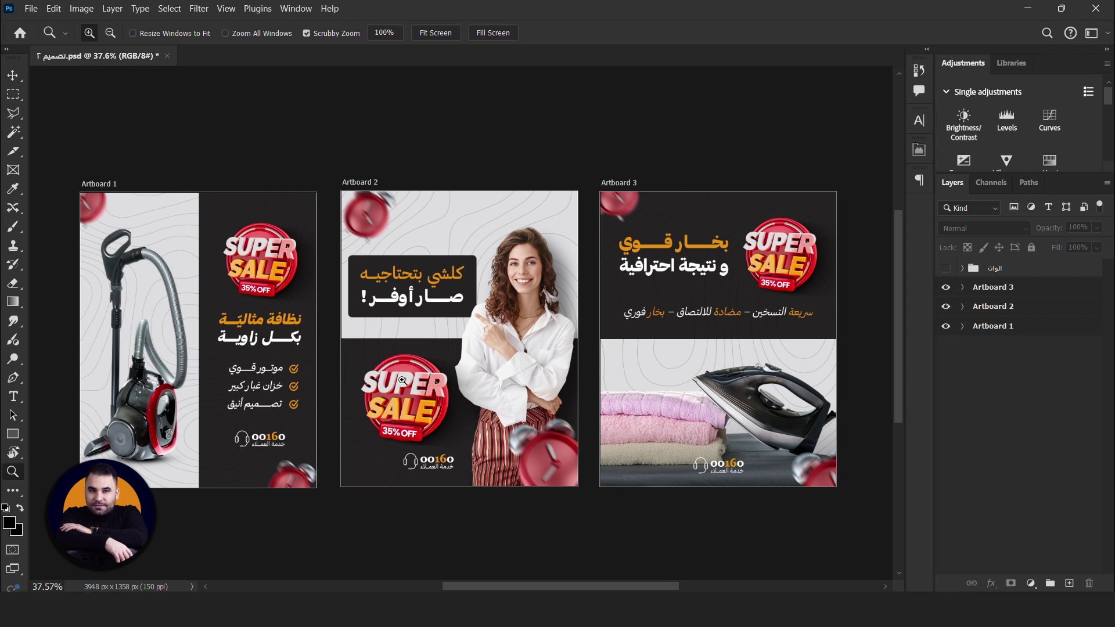
- Re-centre the three artboards in the fitted view and select the Move tool
{"action": "left_click_drag", "start_coordinate": [330, 347], "coordinate": [372, 343]}
{"action": "key", "text": "ctrl+0"}
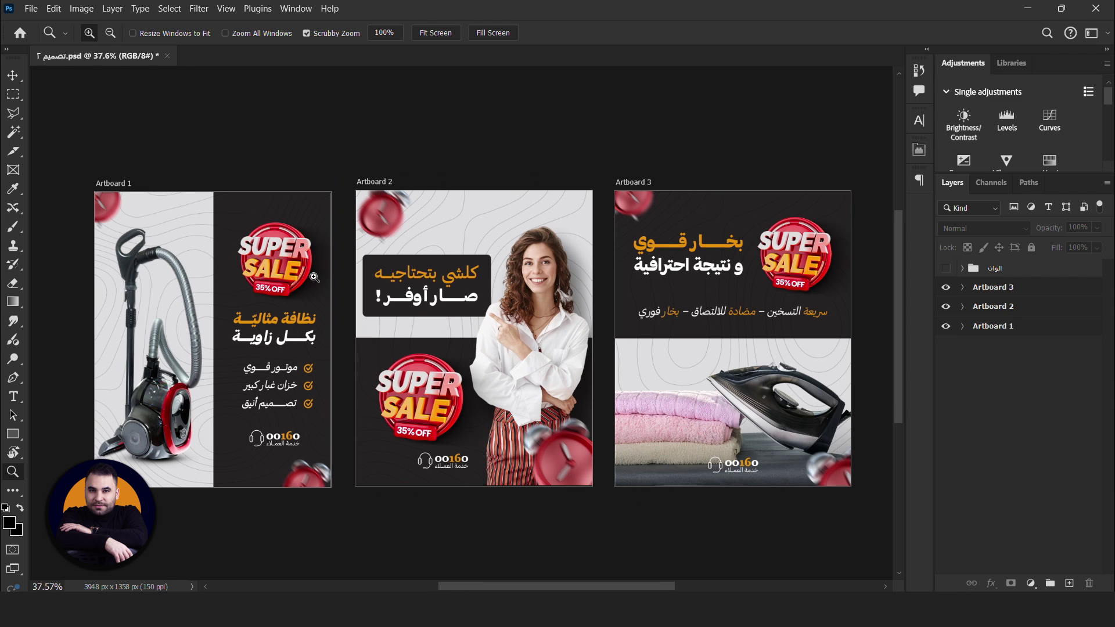
{"action": "left_click", "coordinate": [13, 75]}
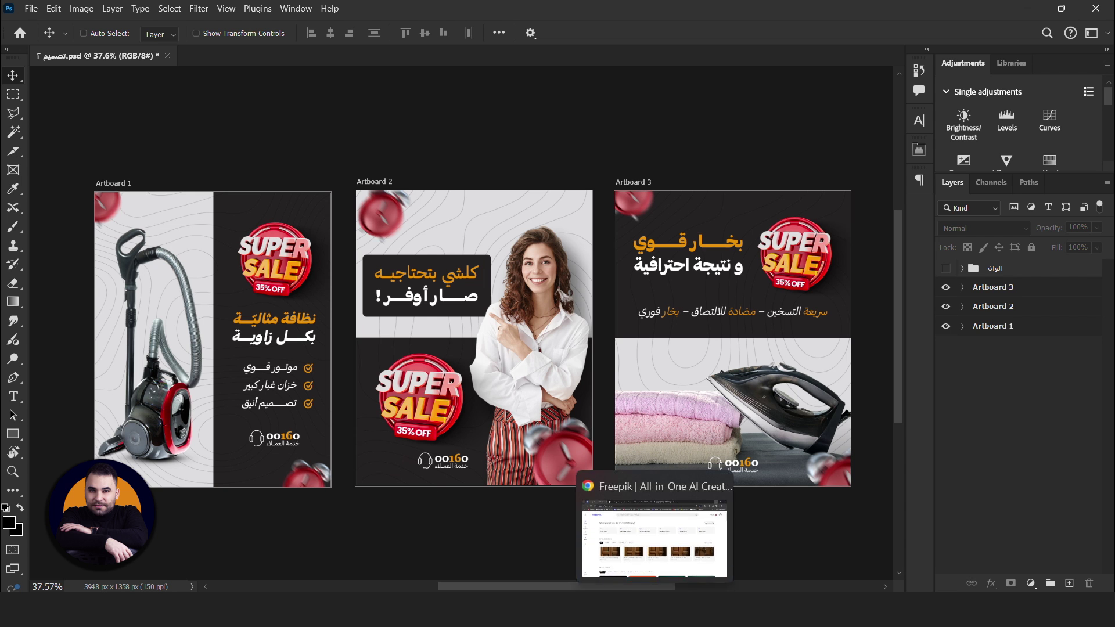
- Switch between the Freepik browser and Photoshop, ending on the Google translation tab
{"action": "left_click", "coordinate": [610, 546]}
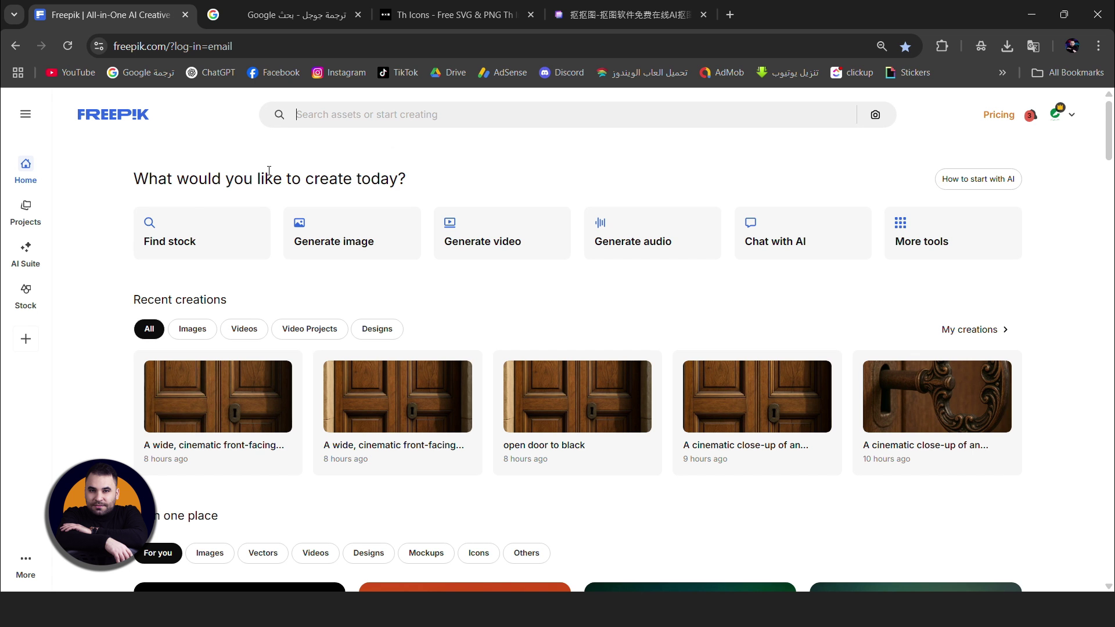
{"action": "key", "text": "alt+Tab"}
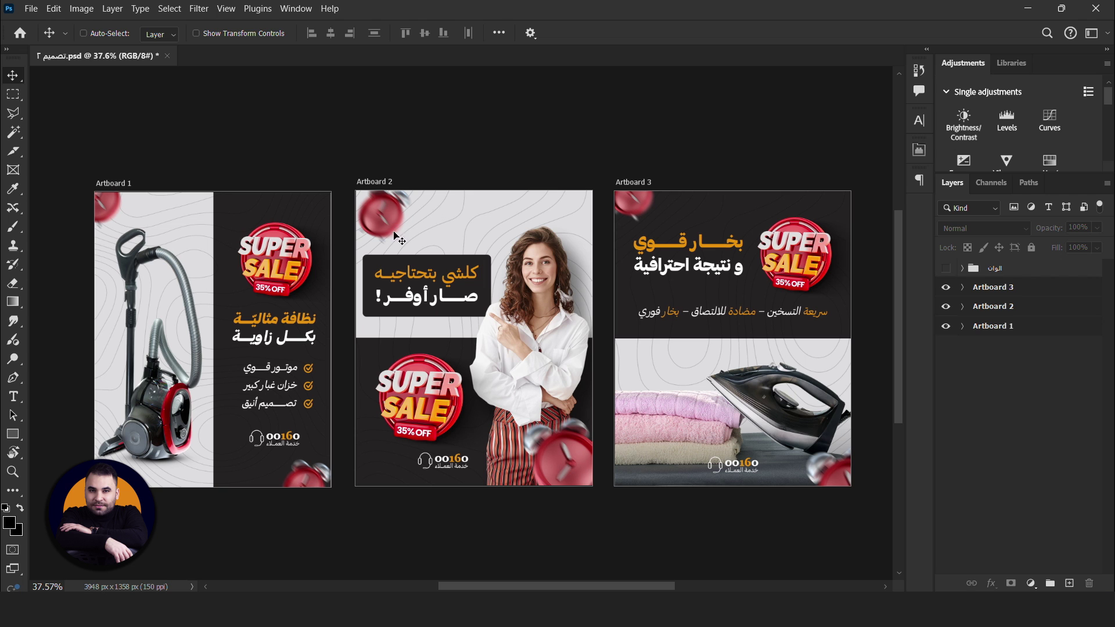
{"action": "key", "text": "alt+Tab"}
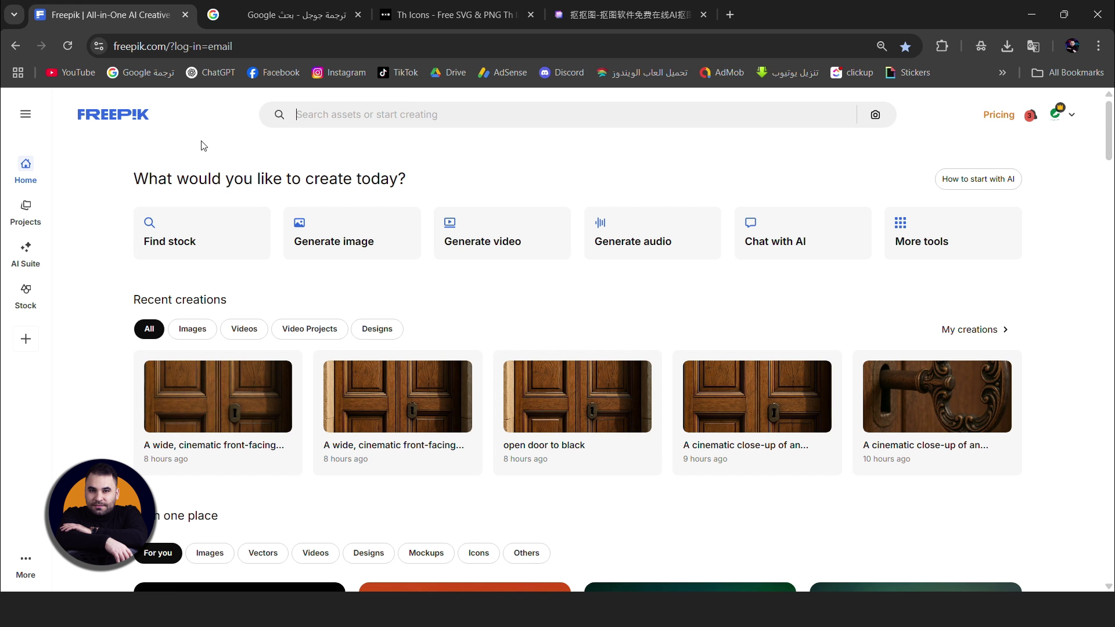
{"action": "left_click", "coordinate": [285, 14]}
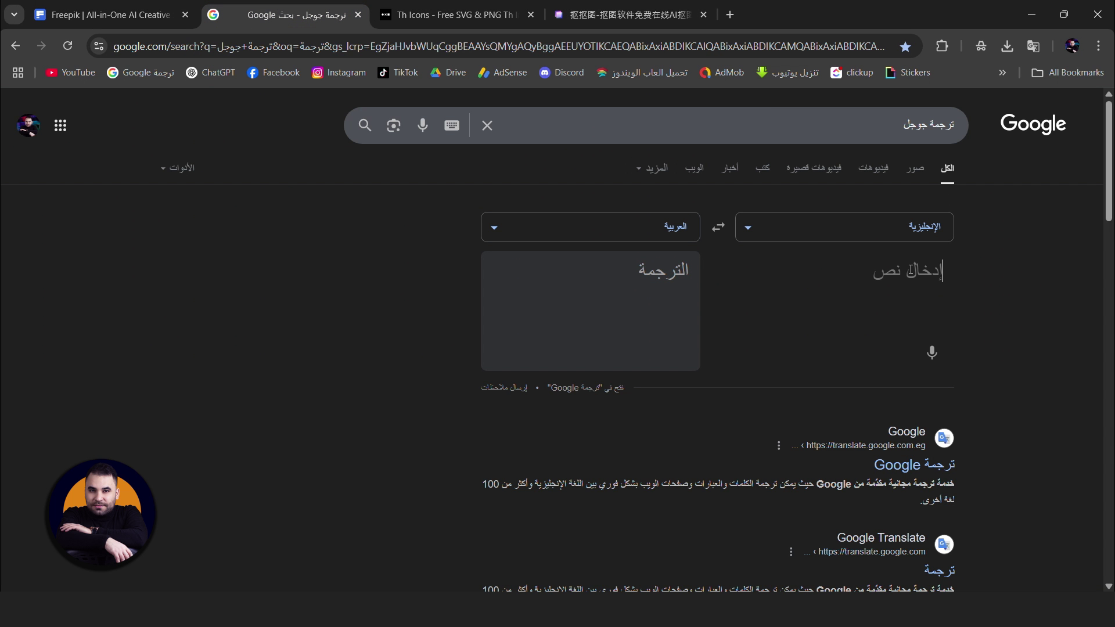
- Translate the Arabic phrase to '3D alarm clock' and paste it into Freepik's search box
{"action": "type", "text": "ساعة"}
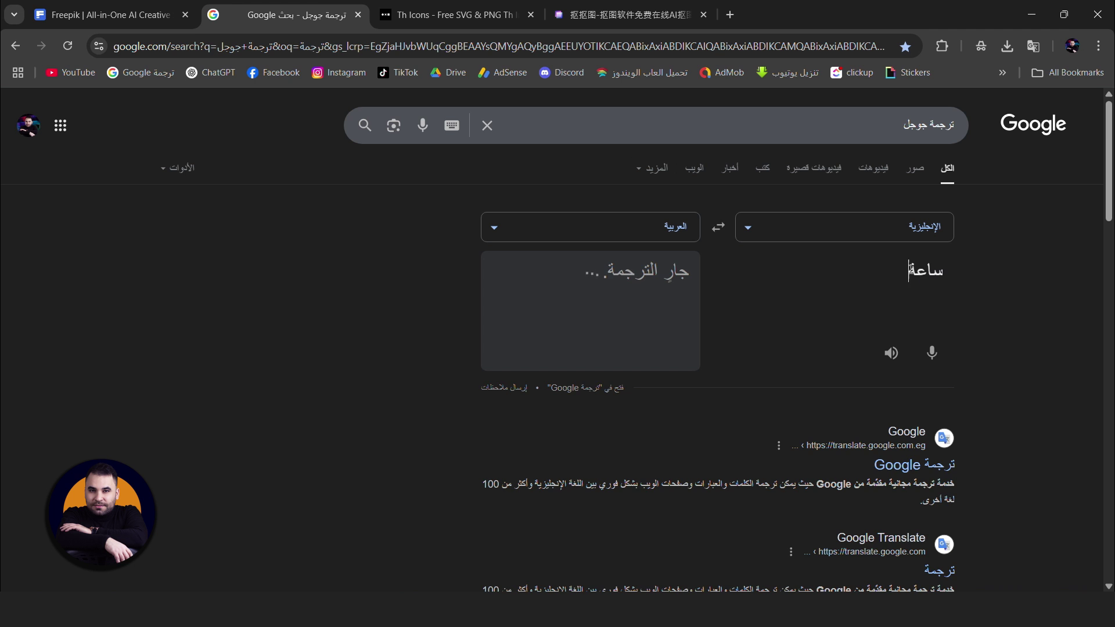
{"action": "type", "text": " منبه ثلاثية الأبعاد"}
{"action": "left_click", "coordinate": [677, 370]}
{"action": "left_click", "coordinate": [105, 23]}
{"action": "left_click", "coordinate": [510, 116]}
{"action": "key", "text": "ctrl+v"}
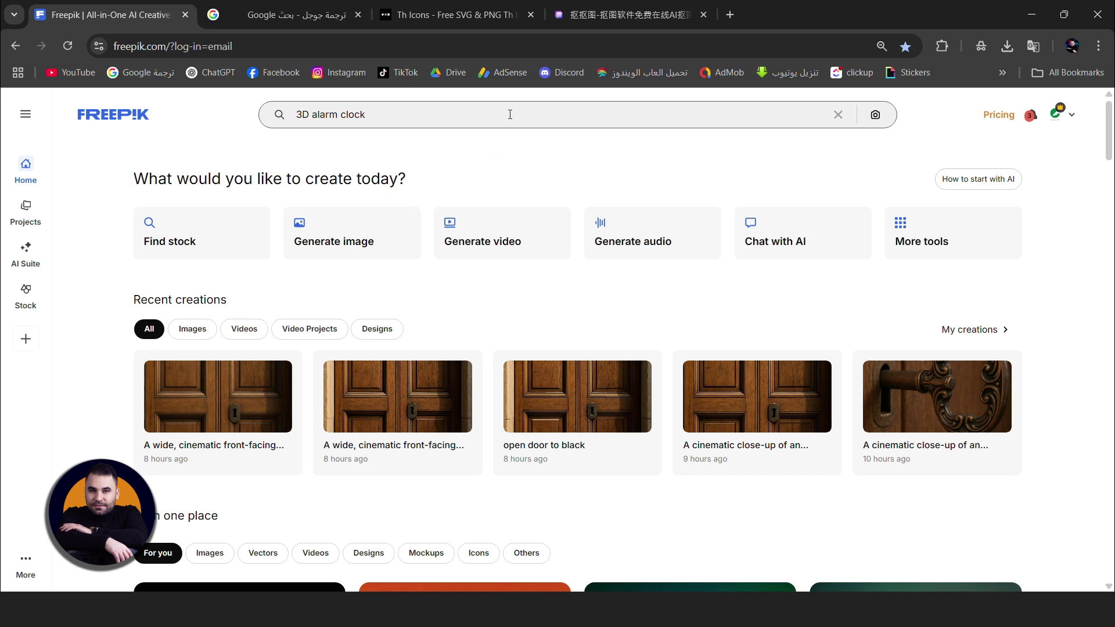
- Search Freepik for '3D alarm clock', then refine the query to '3D alarm clock red'
{"action": "key", "text": "Return"}
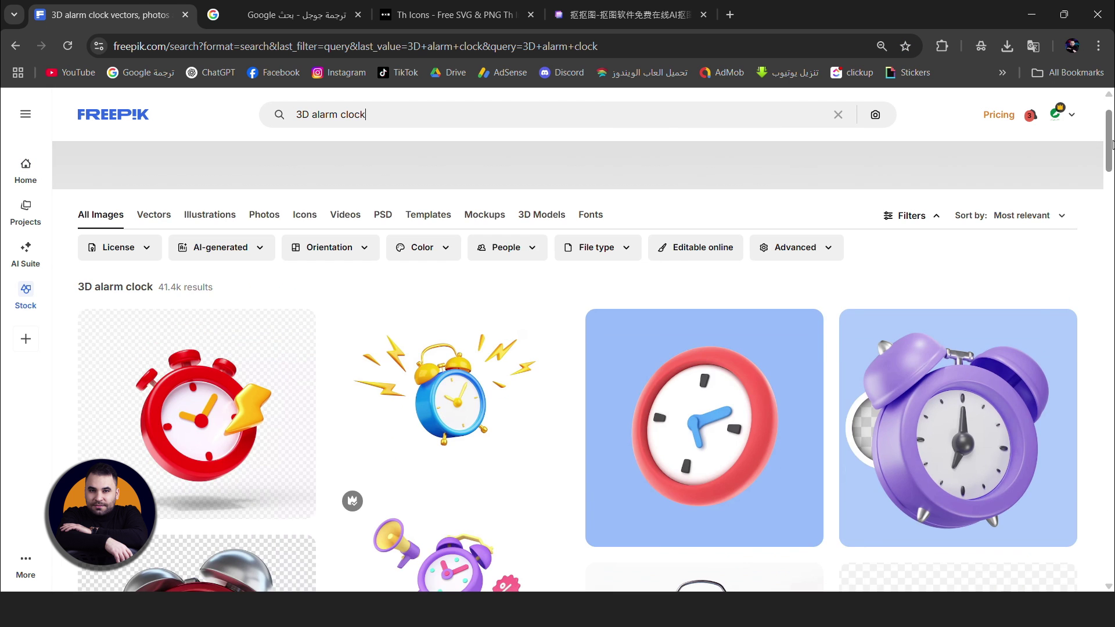
{"action": "scroll", "coordinate": [1113, 160], "scroll_direction": "down", "scroll_amount": 2}
{"action": "mouse_move", "coordinate": [1113, 159]}
{"action": "left_mouse_down"}
{"action": "mouse_move", "coordinate": [1103, 271]}
{"action": "mouse_move", "coordinate": [1106, 132]}
{"action": "left_mouse_up"}
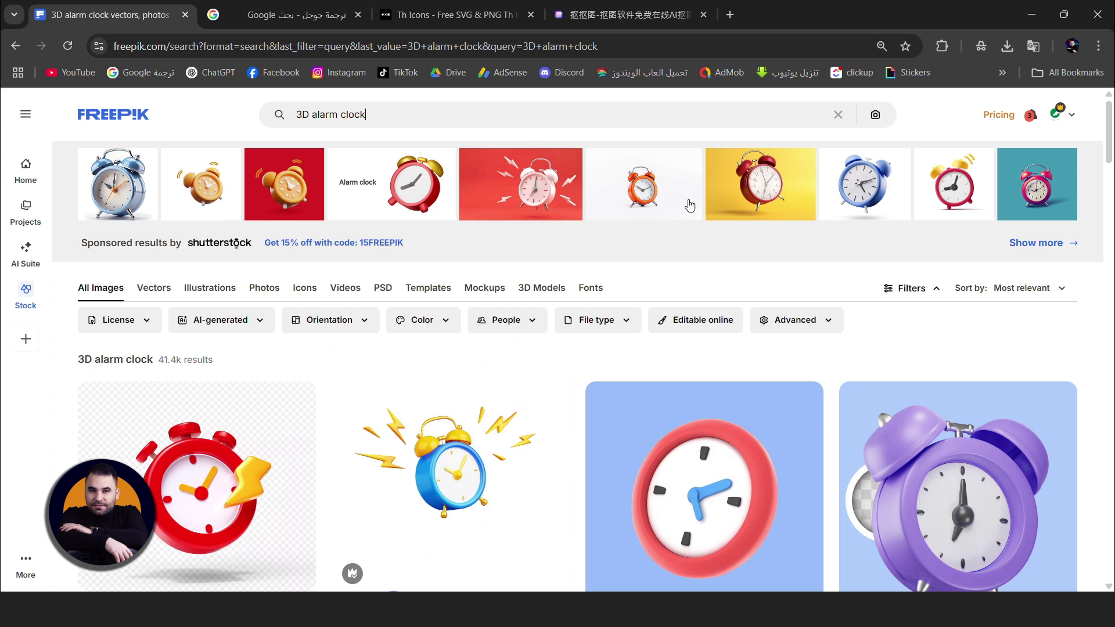
{"action": "left_click", "coordinate": [391, 112]}
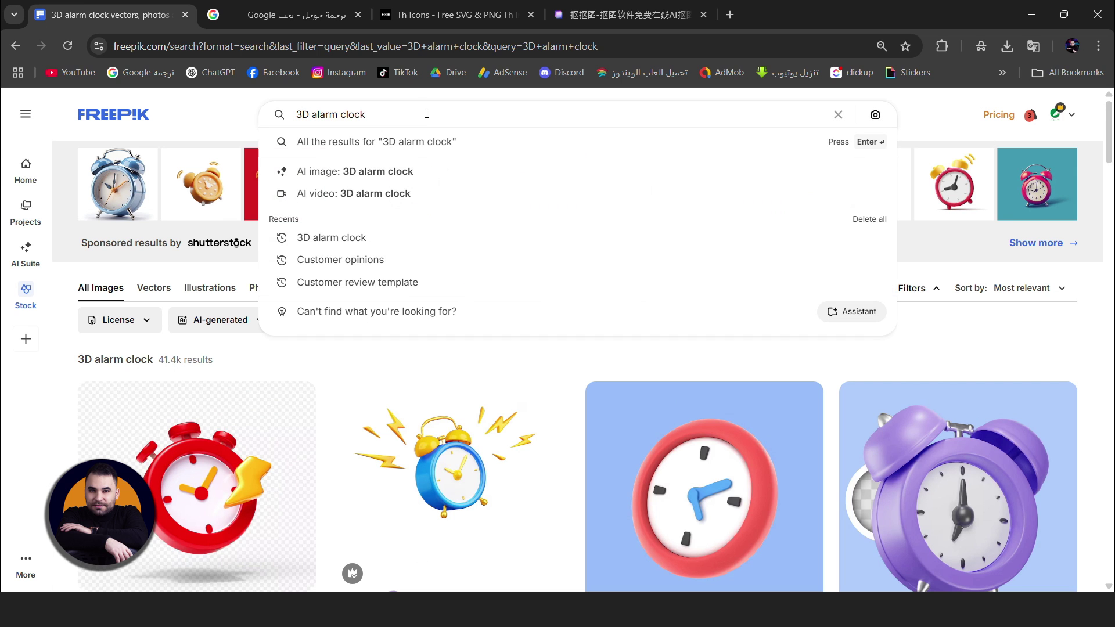
{"action": "type", "text": " red"}
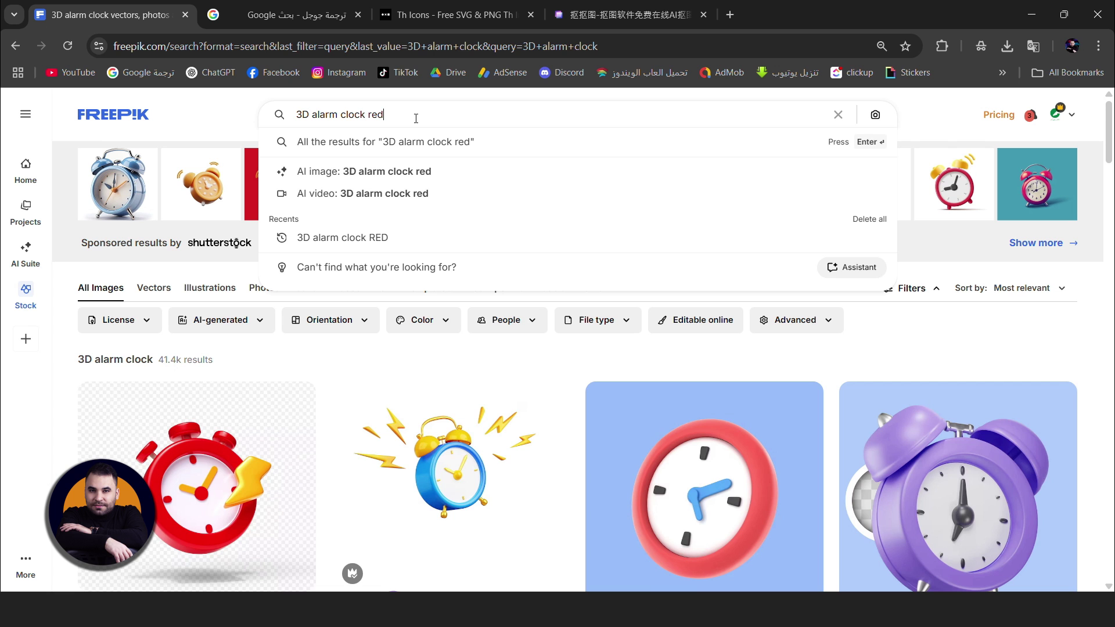
{"action": "key", "text": "Return"}
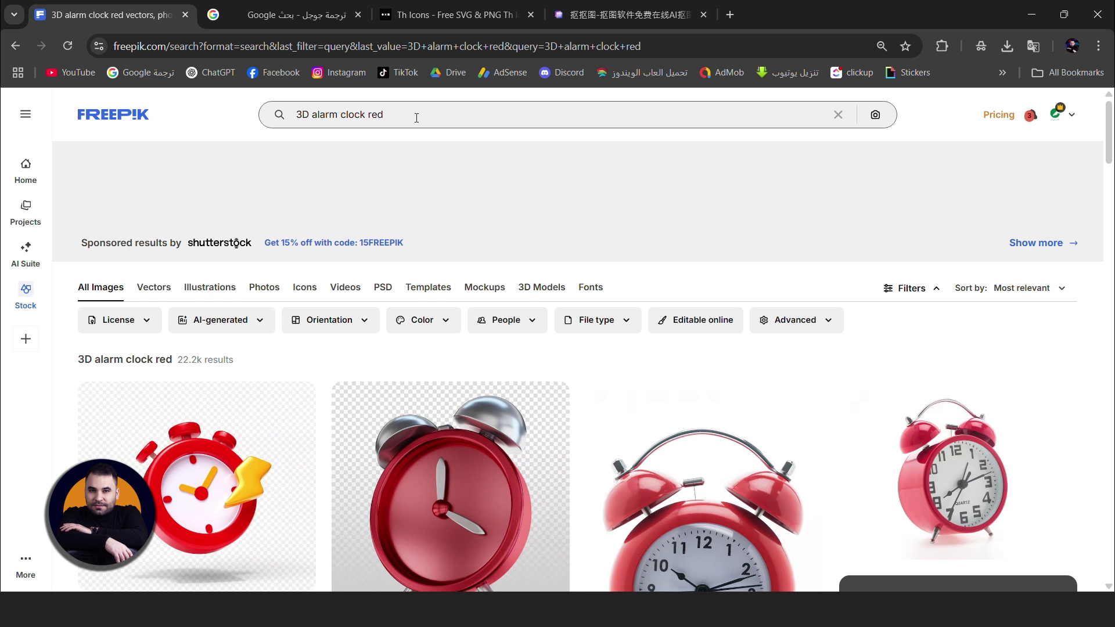
{"action": "scroll", "coordinate": [572, 266], "scroll_direction": "down", "scroll_amount": 2}
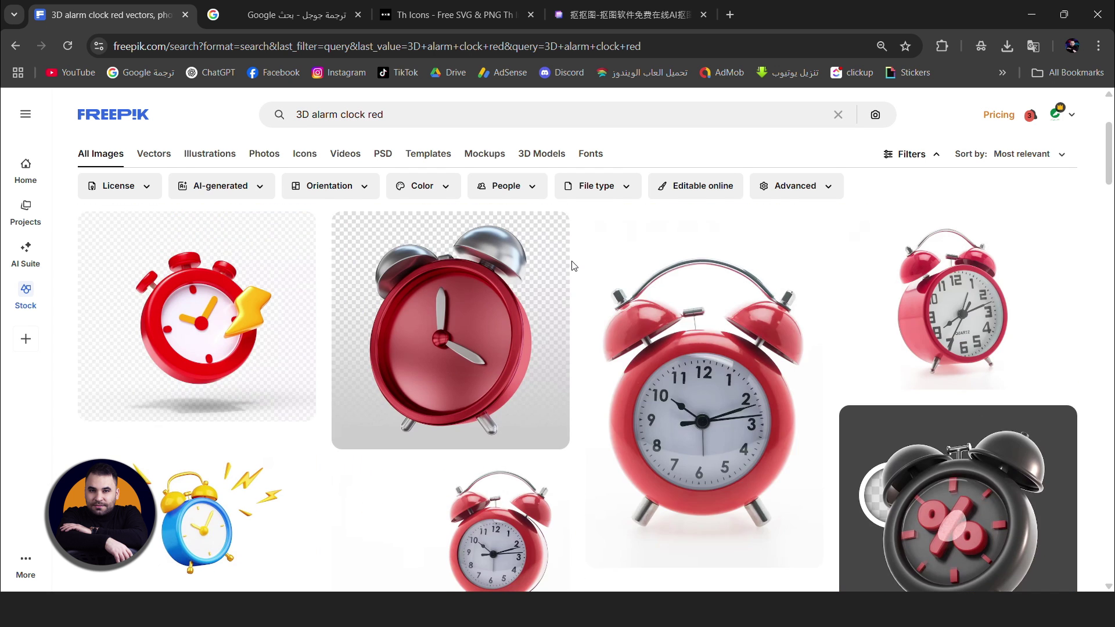
{"action": "scroll", "coordinate": [572, 266], "scroll_direction": "up", "scroll_amount": 2}
- Filter the results to the colour Red and browse through them
{"action": "left_click", "coordinate": [443, 323]}
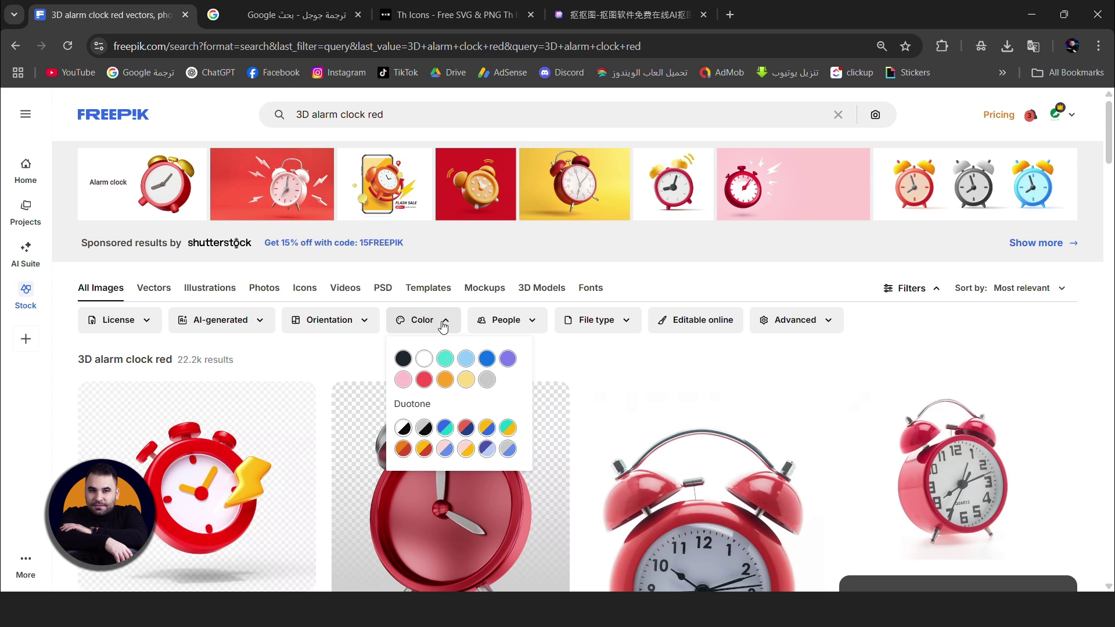
{"action": "left_click", "coordinate": [425, 380]}
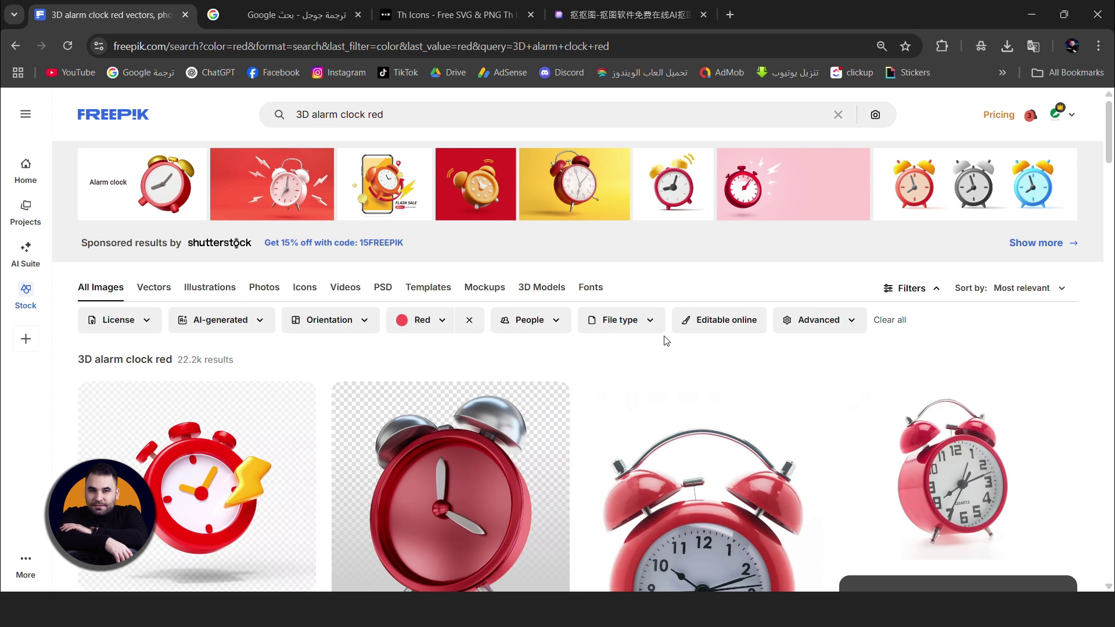
{"action": "scroll", "coordinate": [666, 341], "scroll_direction": "down", "scroll_amount": 2}
{"action": "scroll", "coordinate": [671, 334], "scroll_direction": "down", "scroll_amount": 2}
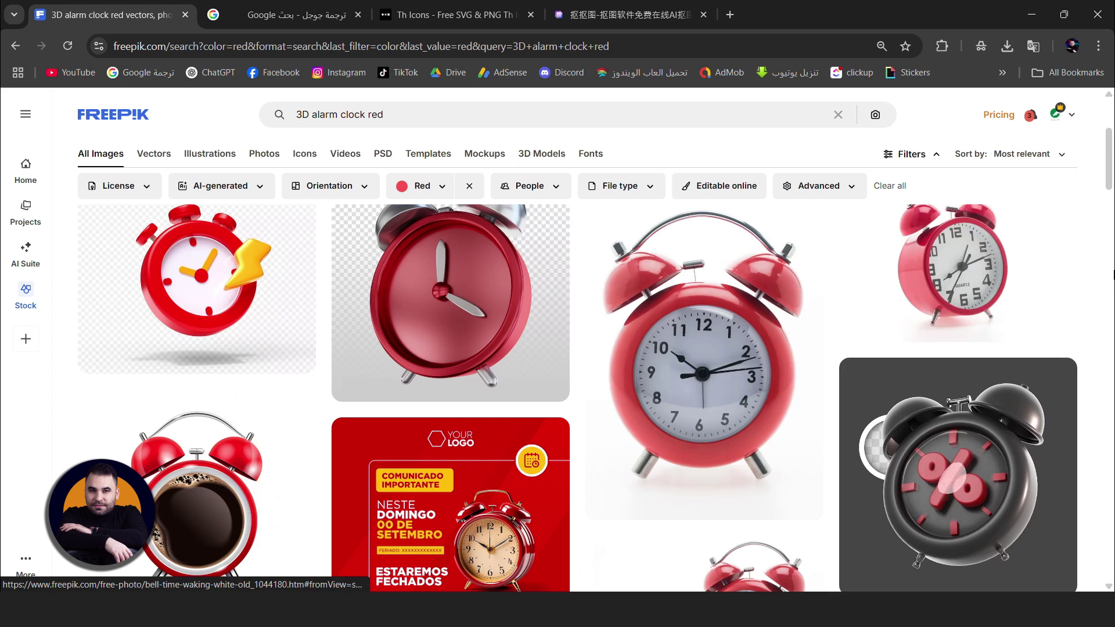
{"action": "scroll", "coordinate": [1094, 296], "scroll_direction": "down", "scroll_amount": 5}
{"action": "scroll", "coordinate": [1094, 296], "scroll_direction": "down", "scroll_amount": 5}
{"action": "scroll", "coordinate": [1094, 296], "scroll_direction": "down", "scroll_amount": 5}
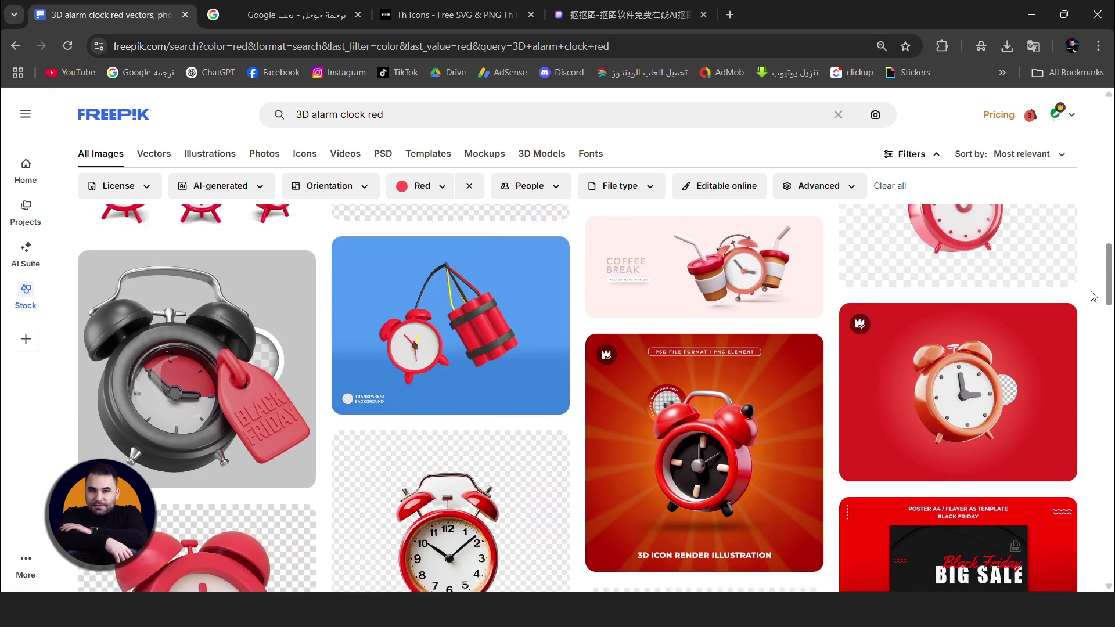
{"action": "scroll", "coordinate": [1094, 296], "scroll_direction": "down", "scroll_amount": 5}
{"action": "scroll", "coordinate": [1093, 296], "scroll_direction": "down", "scroll_amount": 5}
{"action": "scroll", "coordinate": [1093, 297], "scroll_direction": "down", "scroll_amount": 5}
{"action": "key", "text": "Home"}
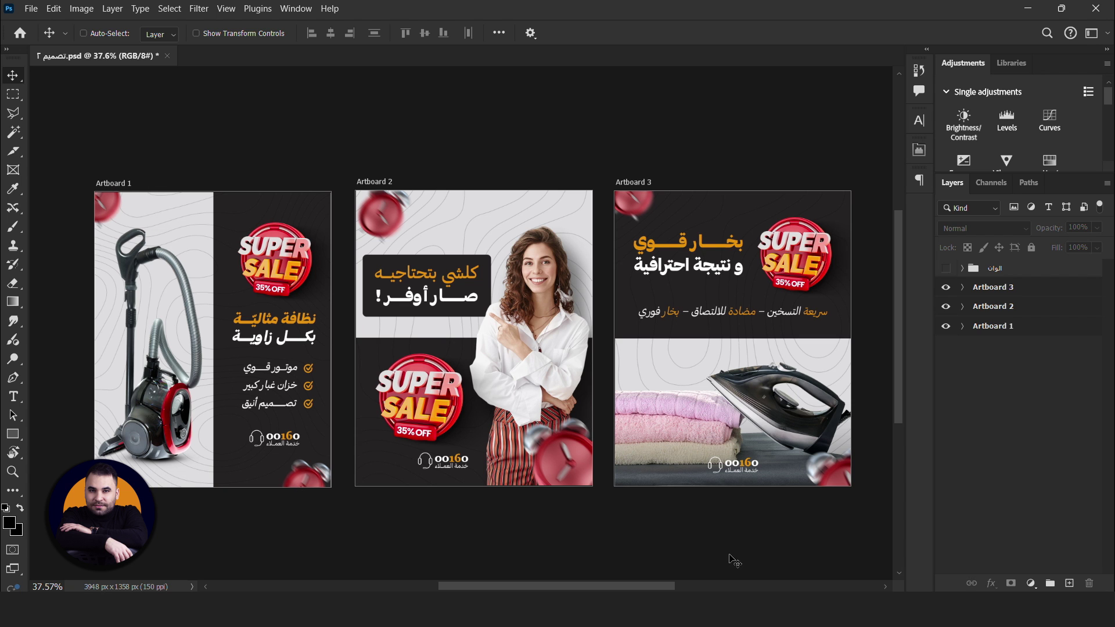
- Copy the topographic-pattern background file's full name in File Explorer
{"action": "key", "text": "alt+Tab"}
{"action": "left_click", "coordinate": [1053, 215]}
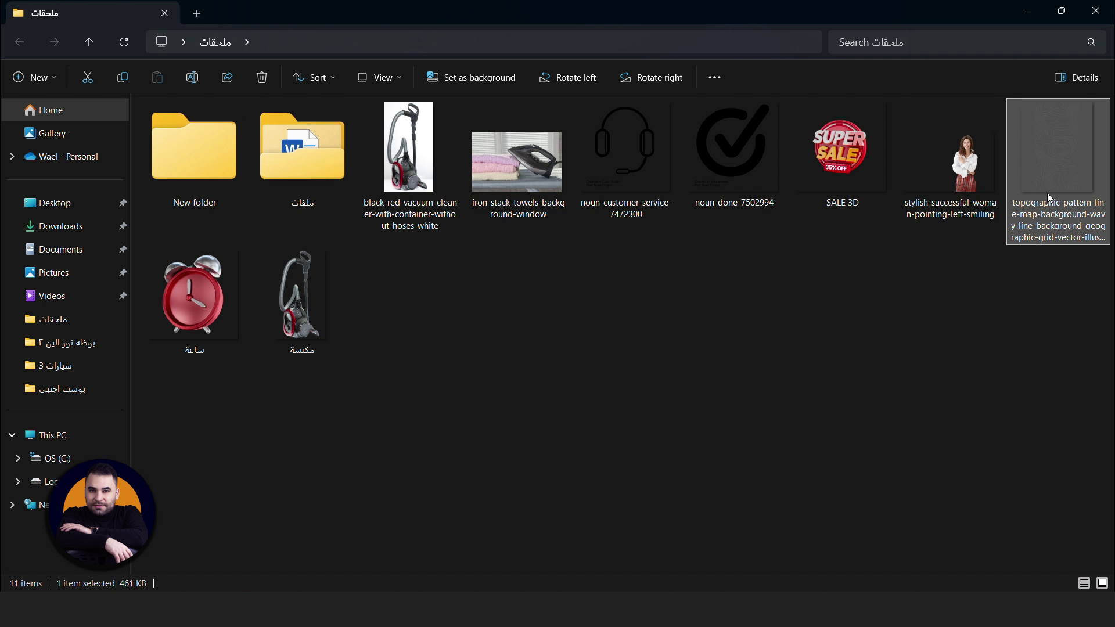
{"action": "left_click", "coordinate": [1053, 201]}
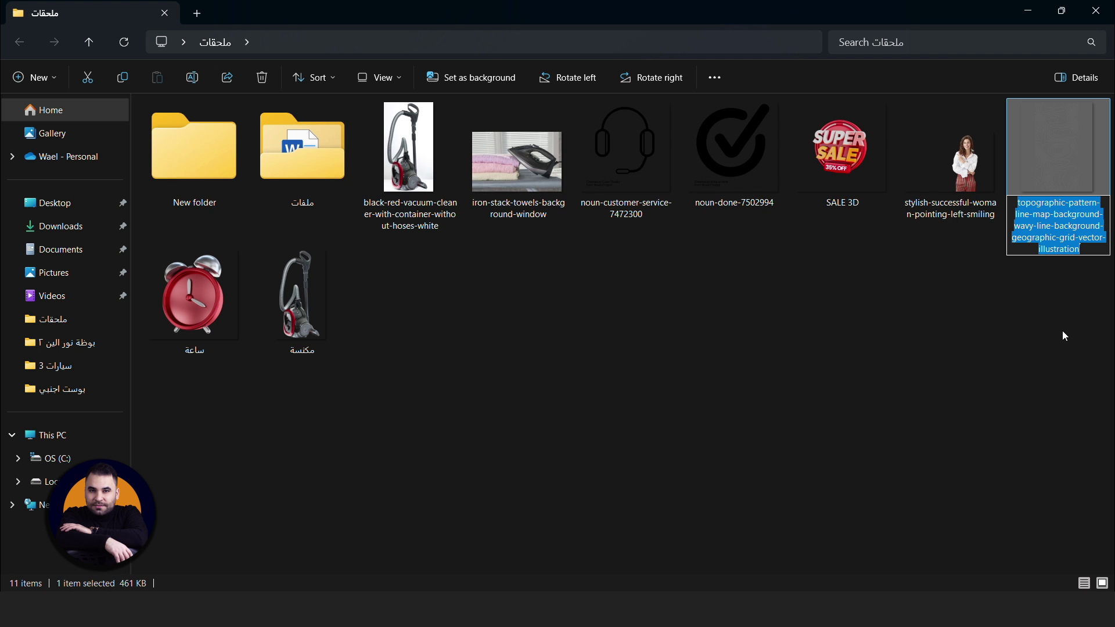
{"action": "key", "text": "Return"}
- Search Freepik for the copied topographic-pattern file name and browse the results
{"action": "key", "text": "alt+Tab"}
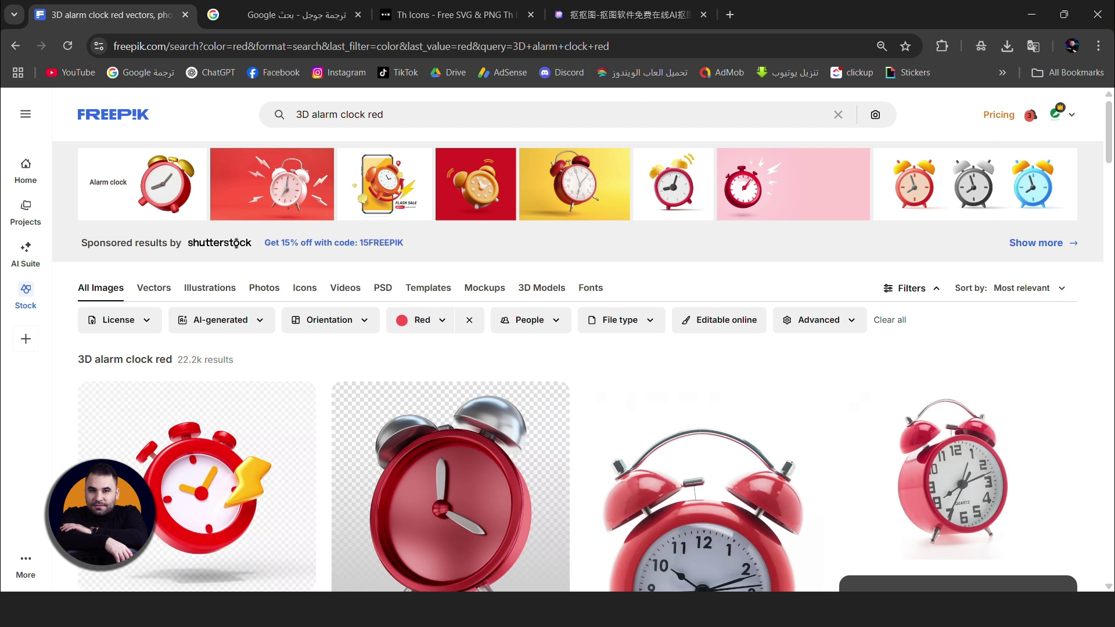
{"action": "left_click", "coordinate": [451, 104]}
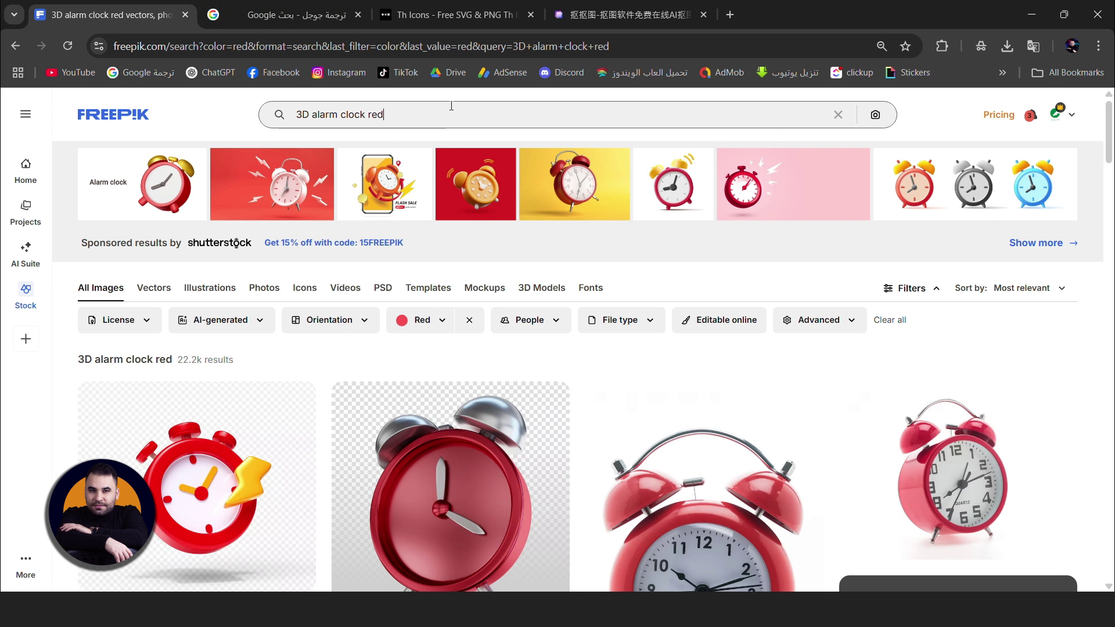
{"action": "type", "text": "topographic-pattern-line-map-background-wavy-line-background-geographic-grid-vector-illustration"}
{"action": "key", "text": "Return"}
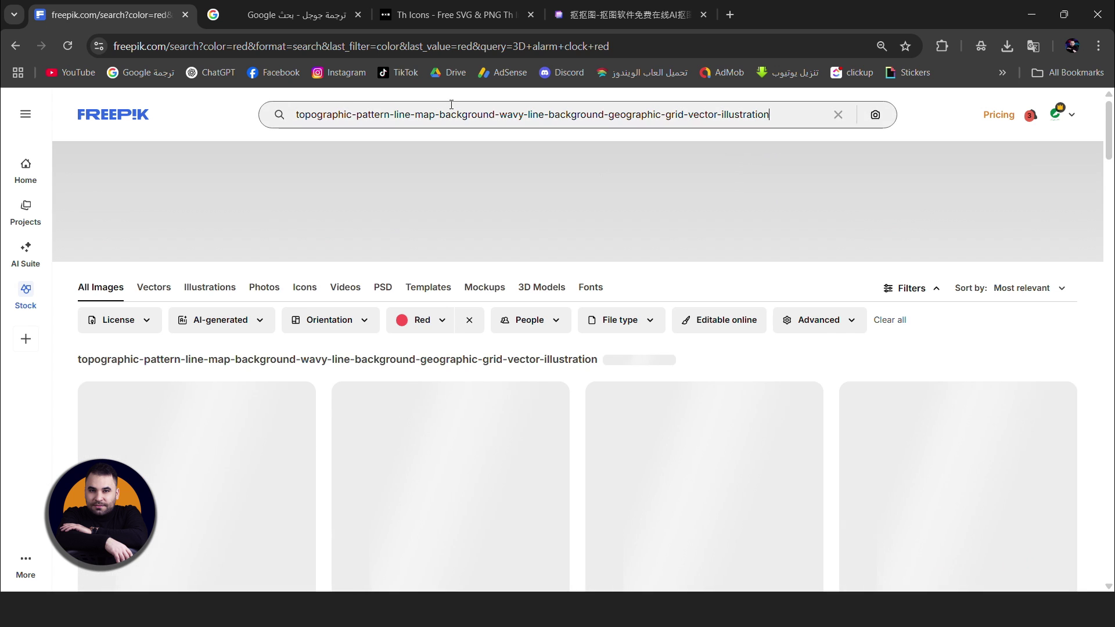
{"action": "scroll", "coordinate": [952, 389], "scroll_direction": "down", "scroll_amount": 2}
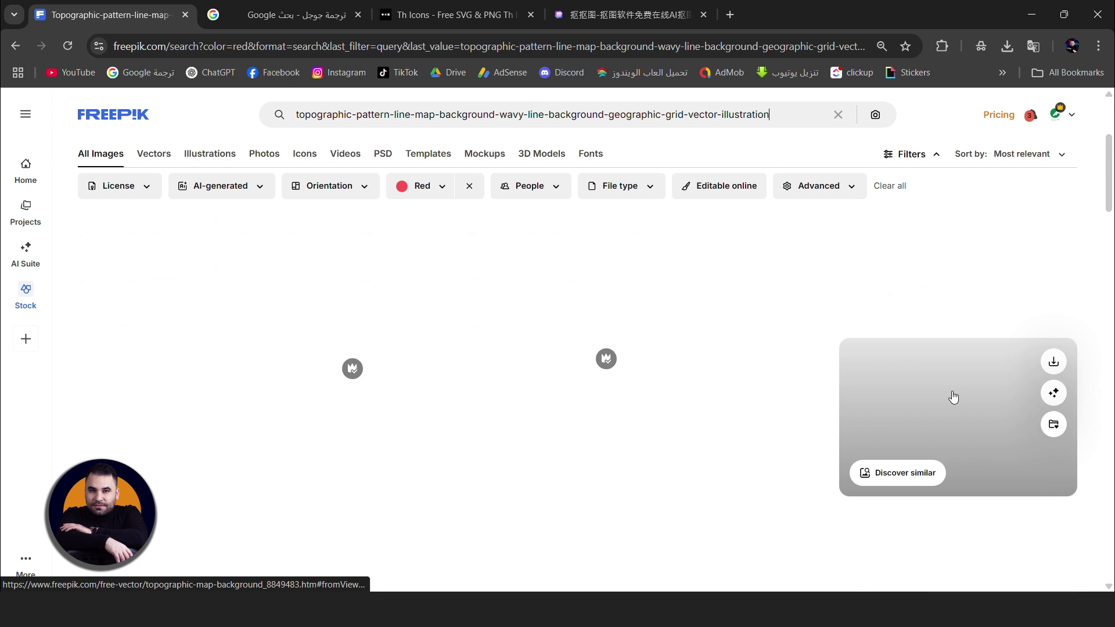
{"action": "left_click_drag", "start_coordinate": [1109, 147], "coordinate": [1100, 357]}
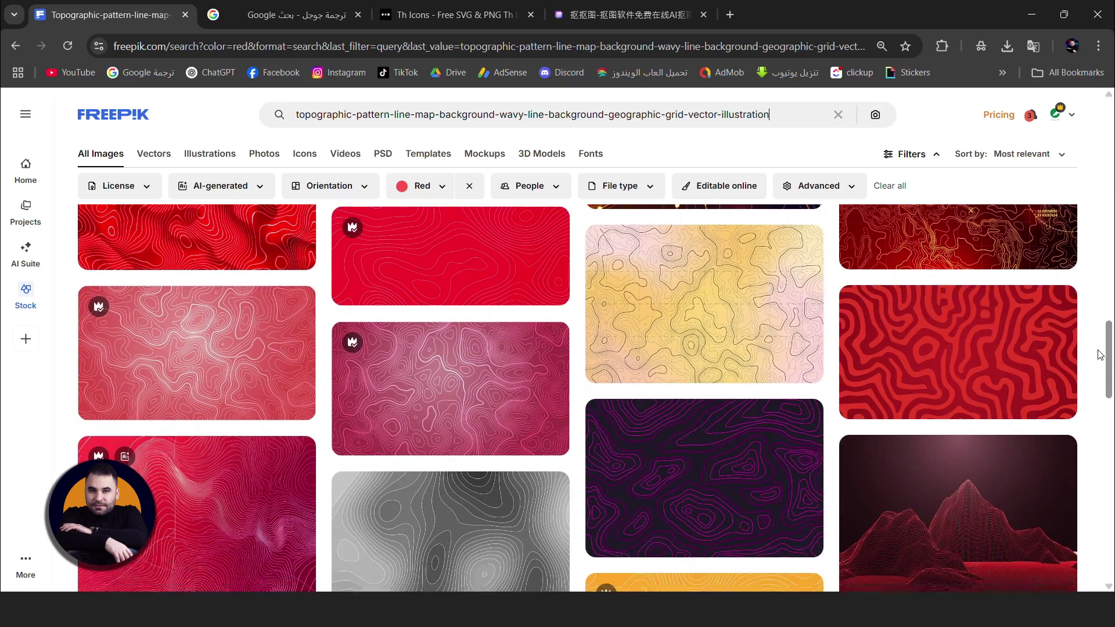
{"action": "mouse_move", "coordinate": [703, 482]}
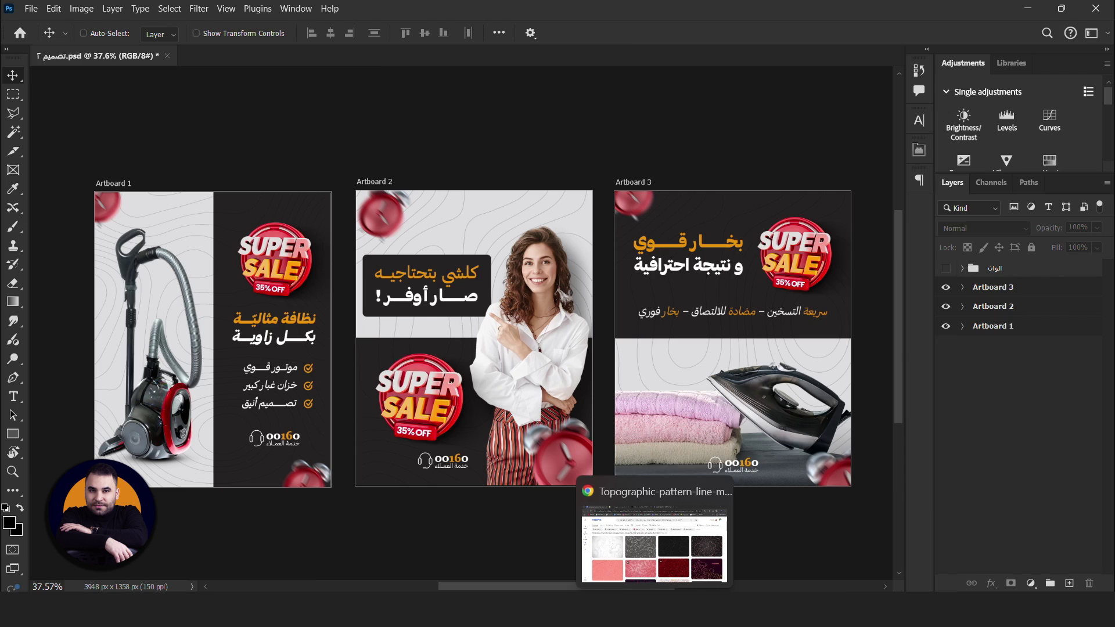
- Translate 'سوبر sell 3d' to 'Super sell 3d' and select the old Freepik query
{"action": "left_click", "coordinate": [651, 534]}
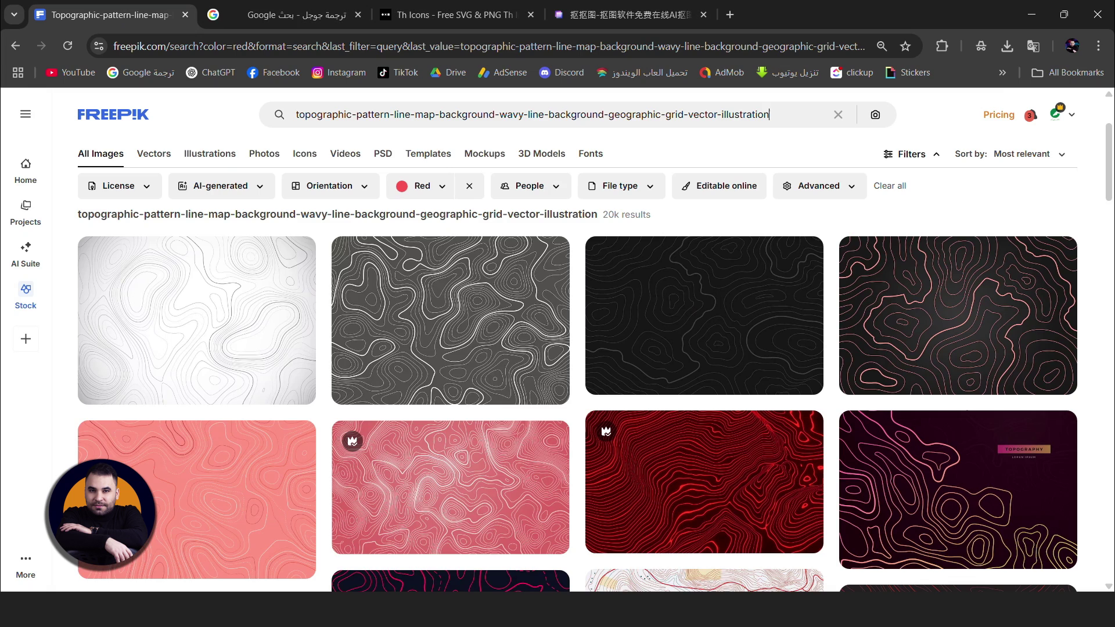
{"action": "left_click", "coordinate": [285, 14]}
{"action": "type", "text": "سوبر sell"}
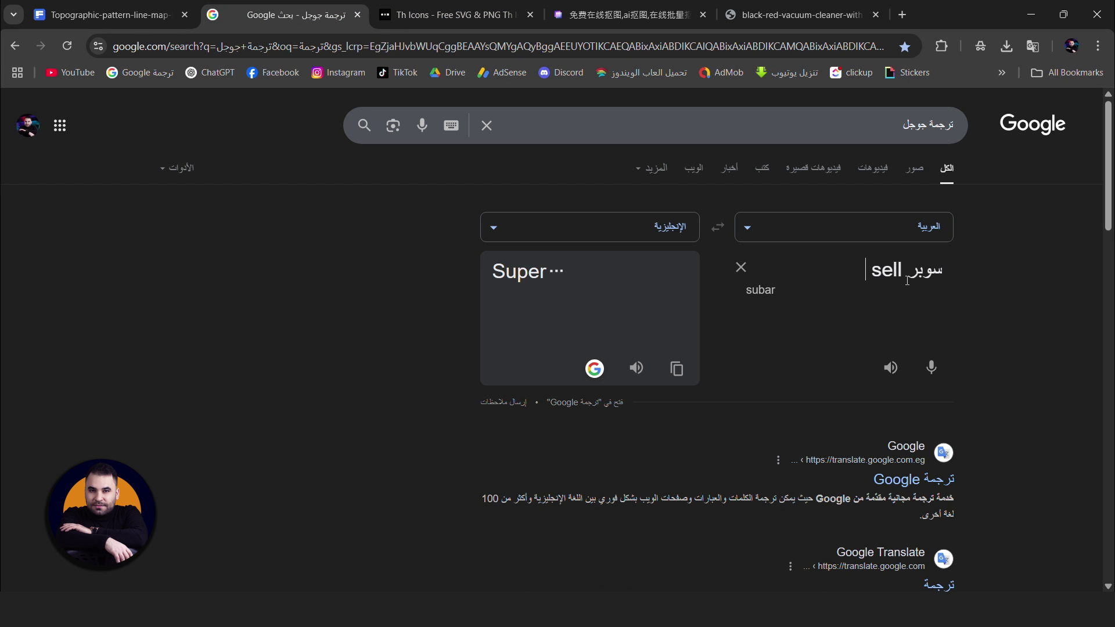
{"action": "type", "text": " 3d"}
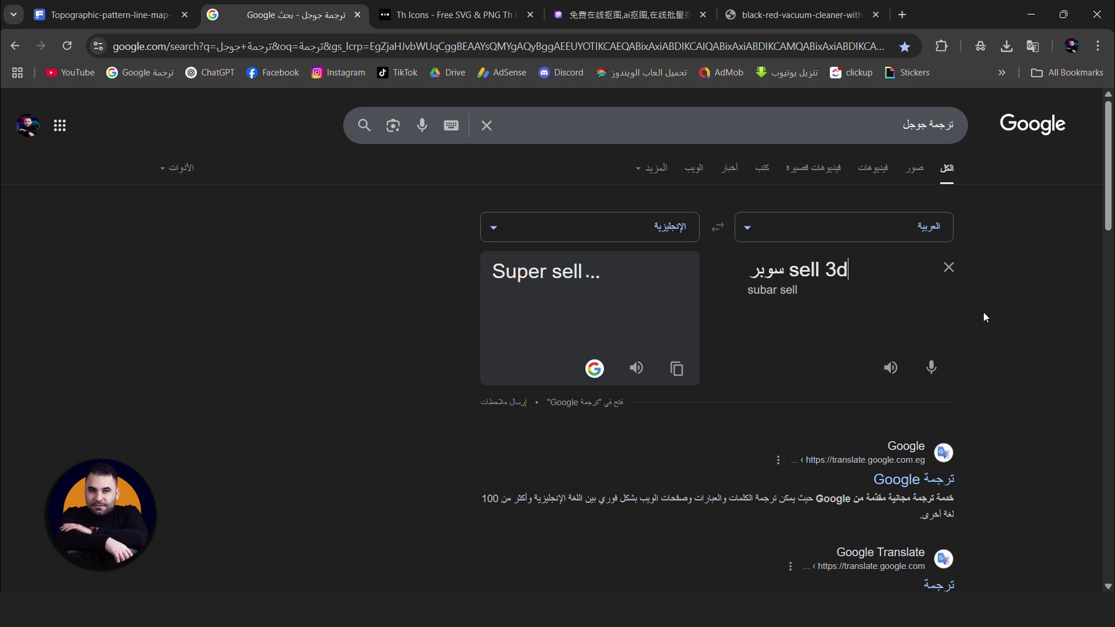
{"action": "left_click", "coordinate": [676, 379]}
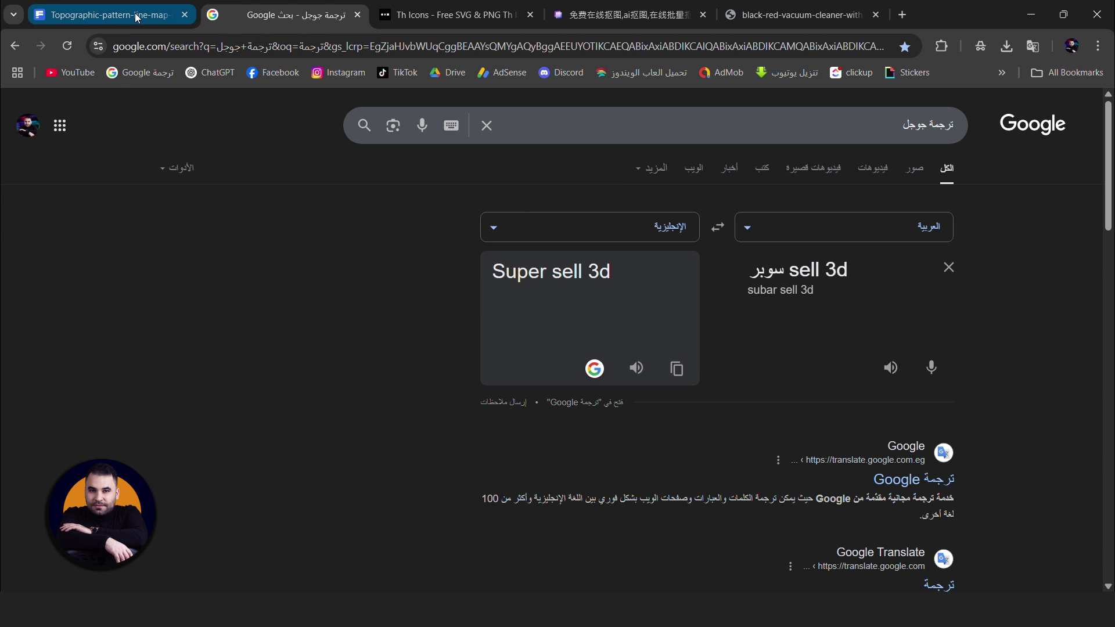
{"action": "left_click", "coordinate": [125, 14]}
{"action": "key", "text": "ctrl+a"}
- Search Freepik for 'Super sell 3d' and open Super Offer 3D render detail pages
{"action": "key", "text": "ctrl+v"}
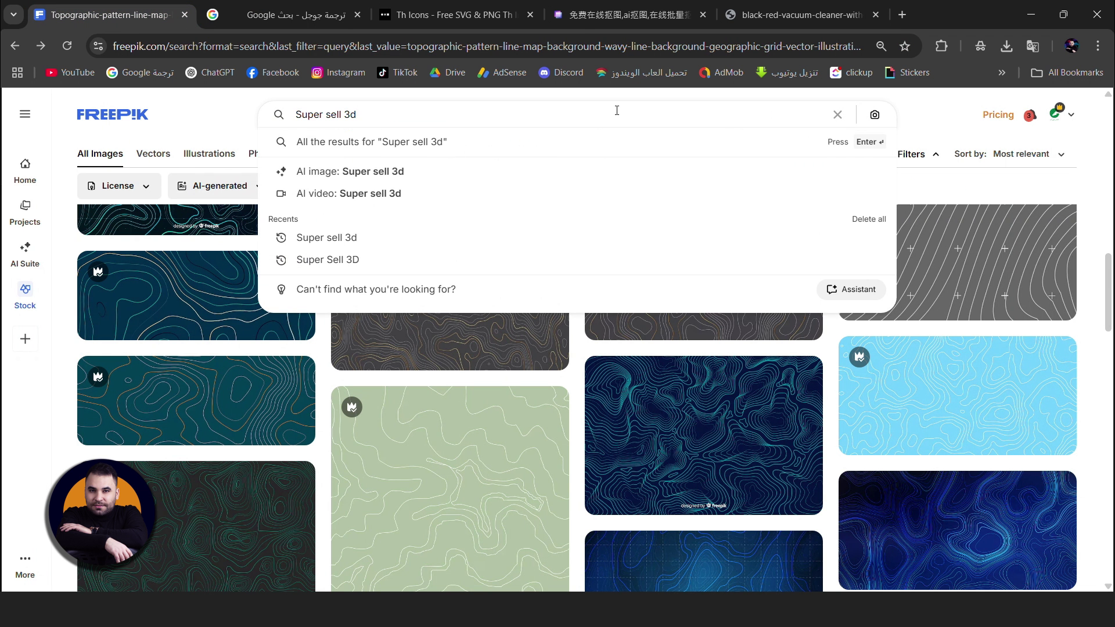
{"action": "key", "text": "Return"}
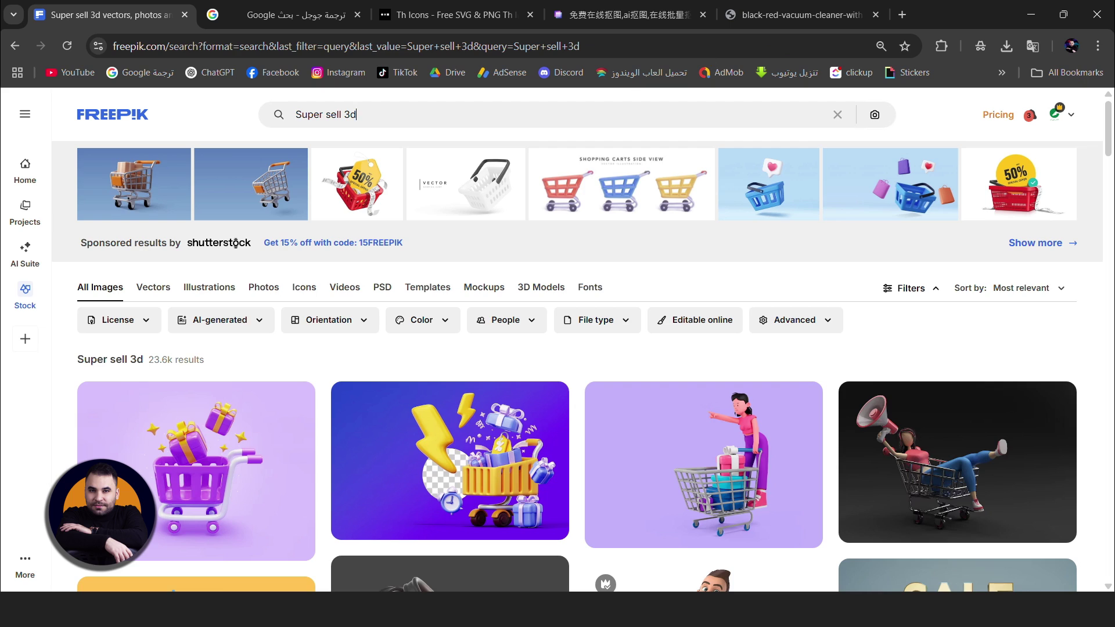
{"action": "scroll", "coordinate": [617, 110], "scroll_direction": "down", "scroll_amount": 5}
{"action": "scroll", "coordinate": [391, 383], "scroll_direction": "down", "scroll_amount": 5}
{"action": "scroll", "coordinate": [391, 383], "scroll_direction": "down", "scroll_amount": 3}
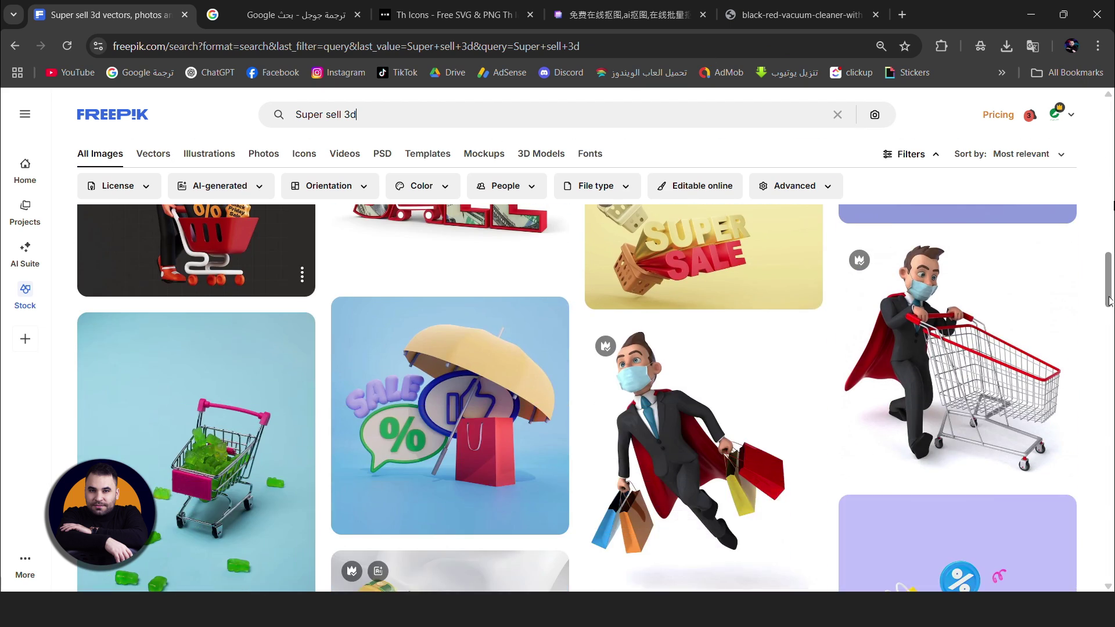
{"action": "scroll", "coordinate": [390, 384], "scroll_direction": "up", "scroll_amount": 3}
{"action": "scroll", "coordinate": [710, 421], "scroll_direction": "down", "scroll_amount": 5}
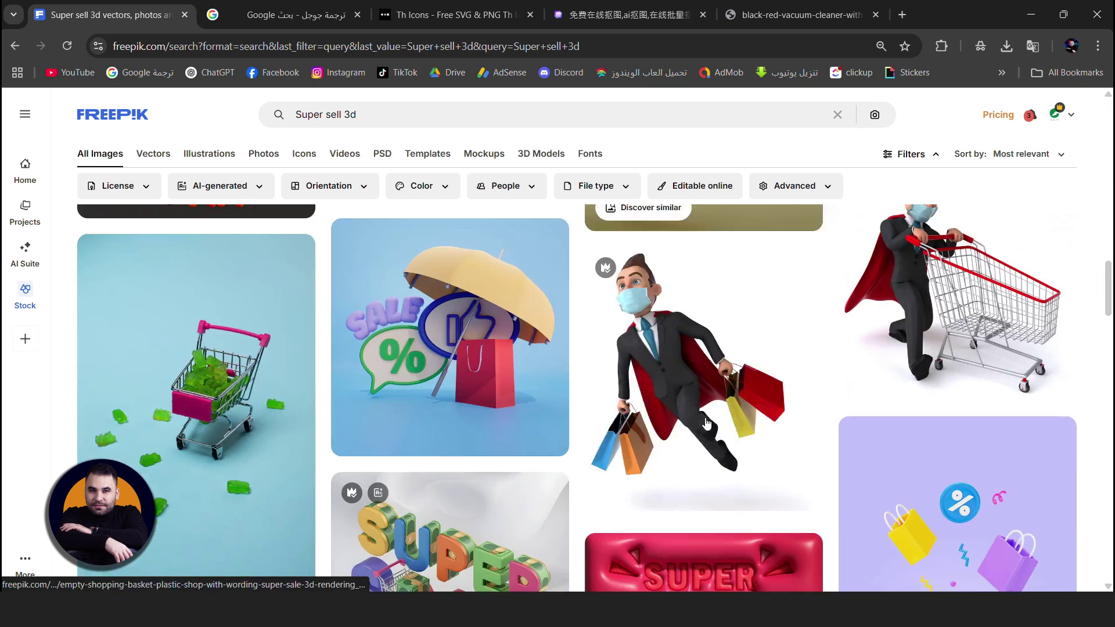
{"action": "scroll", "coordinate": [710, 421], "scroll_direction": "down", "scroll_amount": 5}
{"action": "scroll", "coordinate": [709, 422], "scroll_direction": "down", "scroll_amount": 5}
{"action": "scroll", "coordinate": [709, 421], "scroll_direction": "down", "scroll_amount": 5}
{"action": "left_click", "coordinate": [952, 348]}
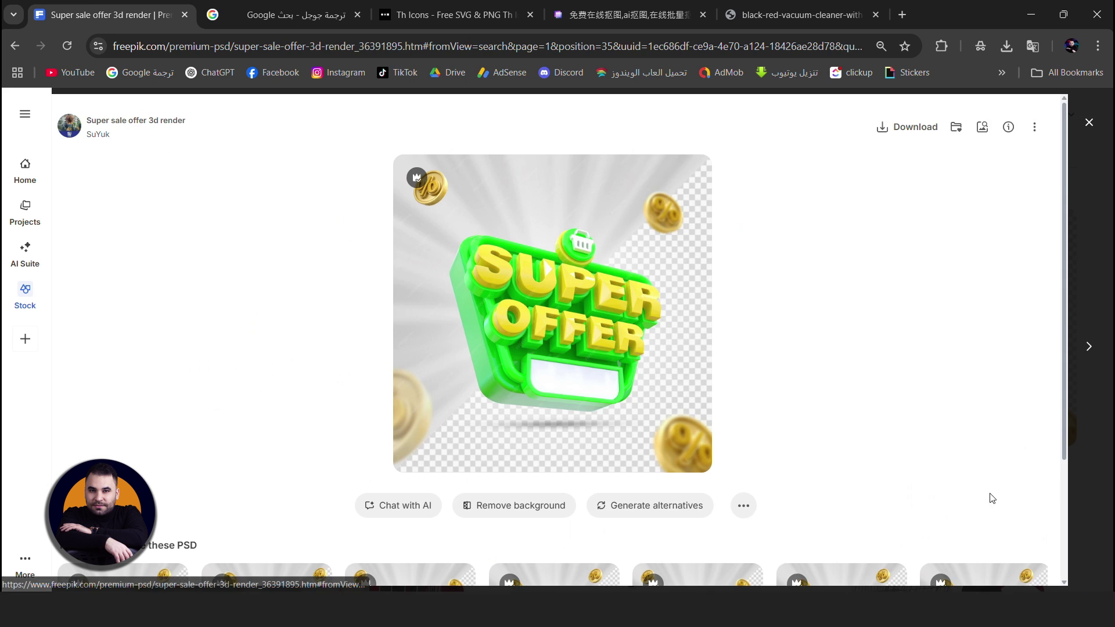
{"action": "scroll", "coordinate": [802, 494], "scroll_direction": "down", "scroll_amount": 3}
{"action": "left_click", "coordinate": [842, 464]}
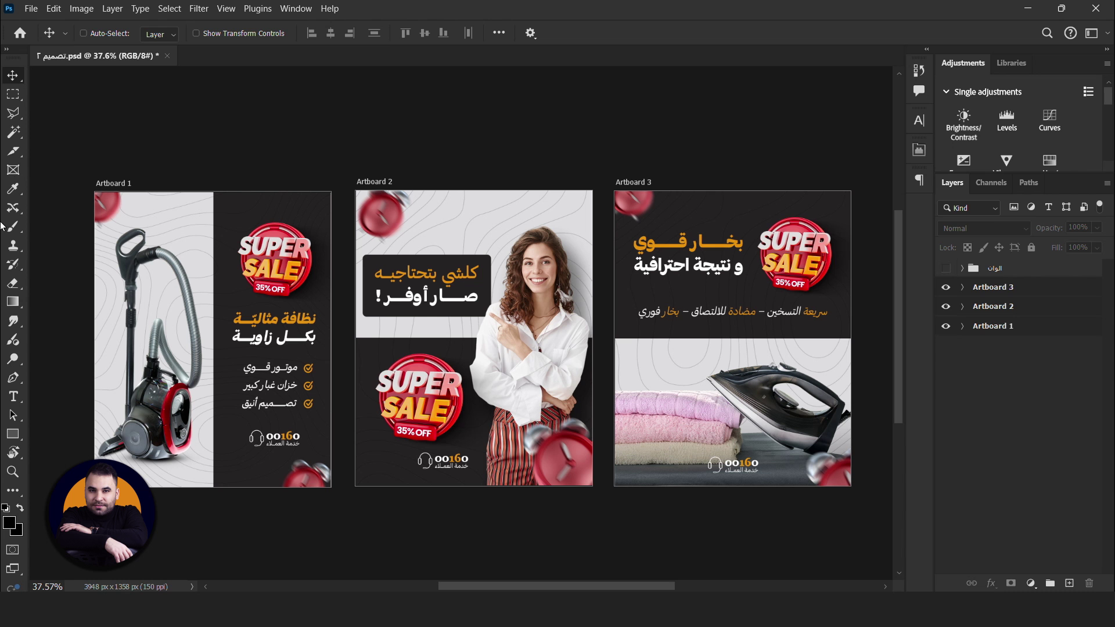
- Create a 1080 × 1350 px document at 150 ppi, RGB 8 bit, with Artboards enabled
{"action": "left_click", "coordinate": [31, 8]}
{"action": "left_click", "coordinate": [36, 26]}
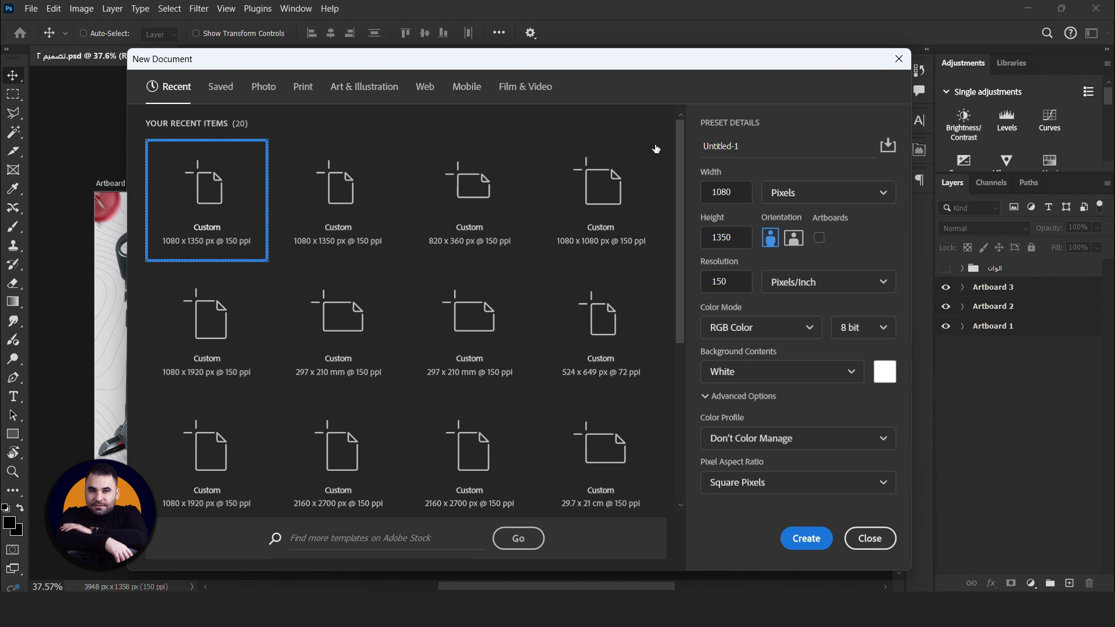
{"action": "left_click", "coordinate": [728, 193]}
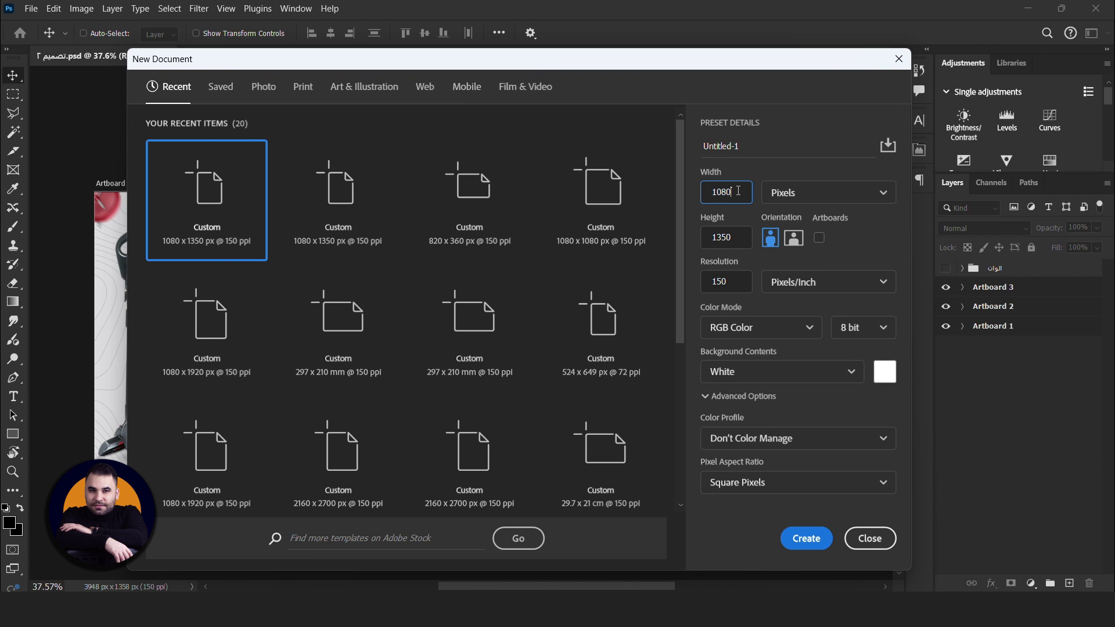
{"action": "left_click", "coordinate": [734, 244]}
{"action": "left_click", "coordinate": [740, 239]}
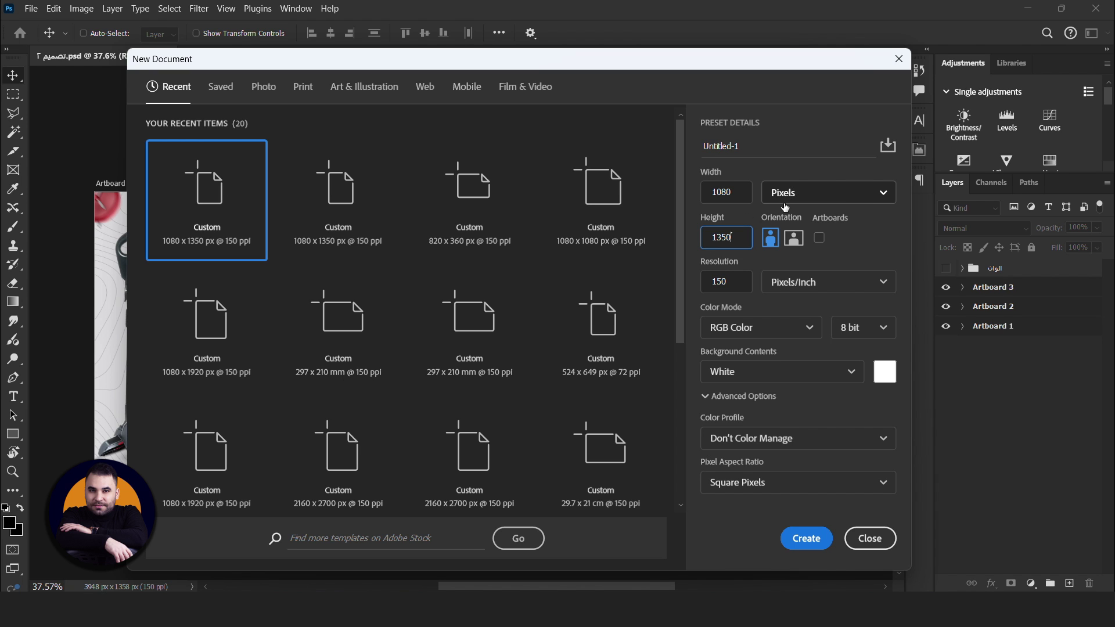
{"action": "left_click", "coordinate": [820, 239]}
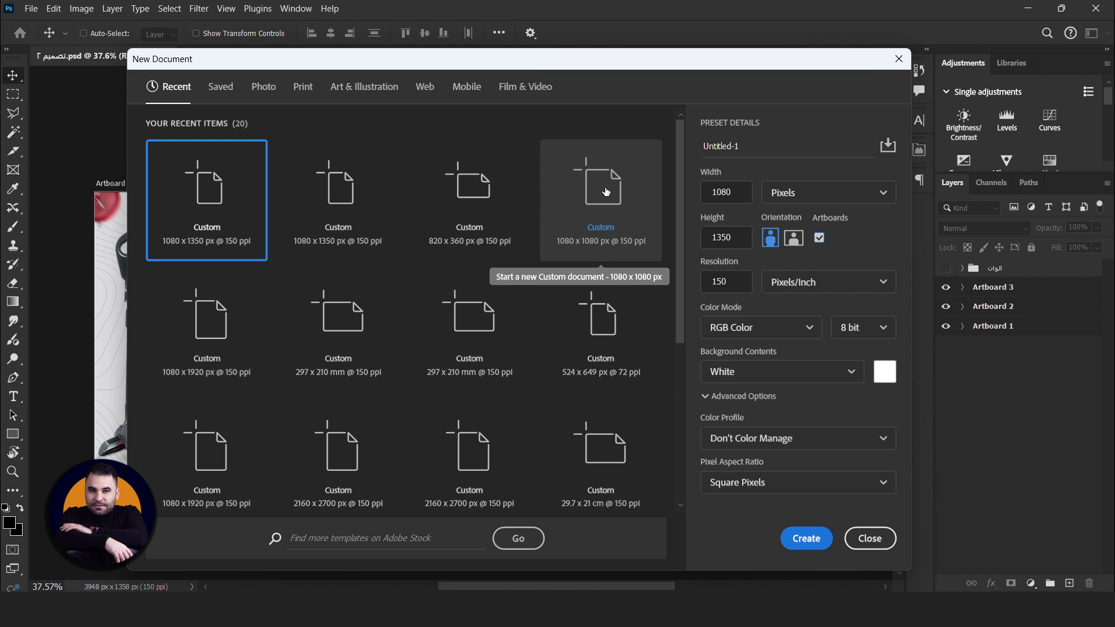
{"action": "double_click", "coordinate": [723, 283]}
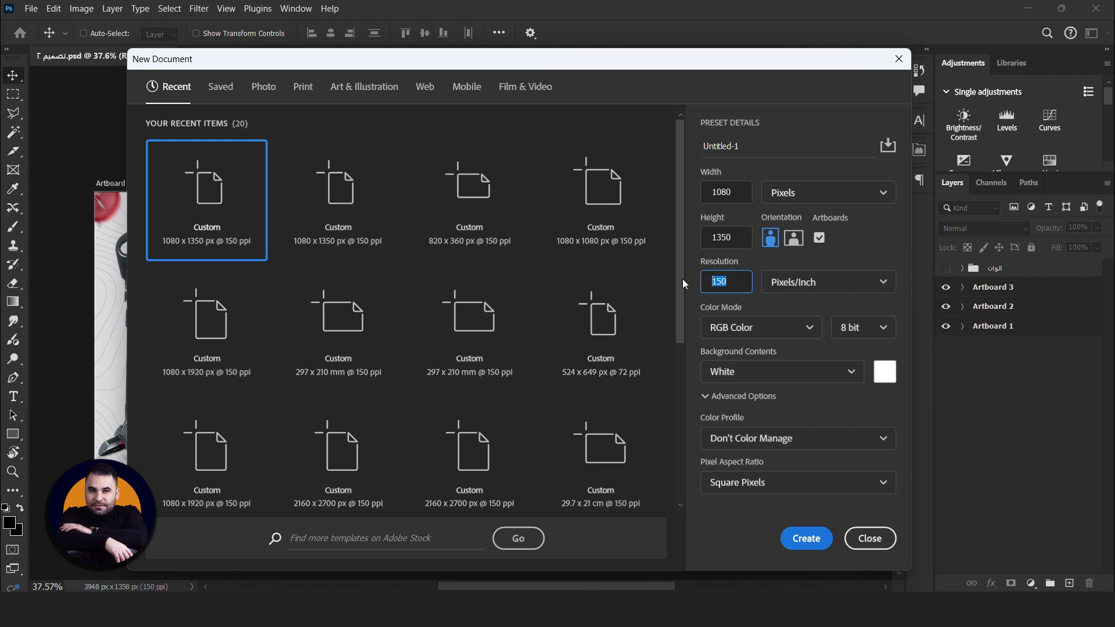
{"action": "left_click", "coordinate": [833, 291]}
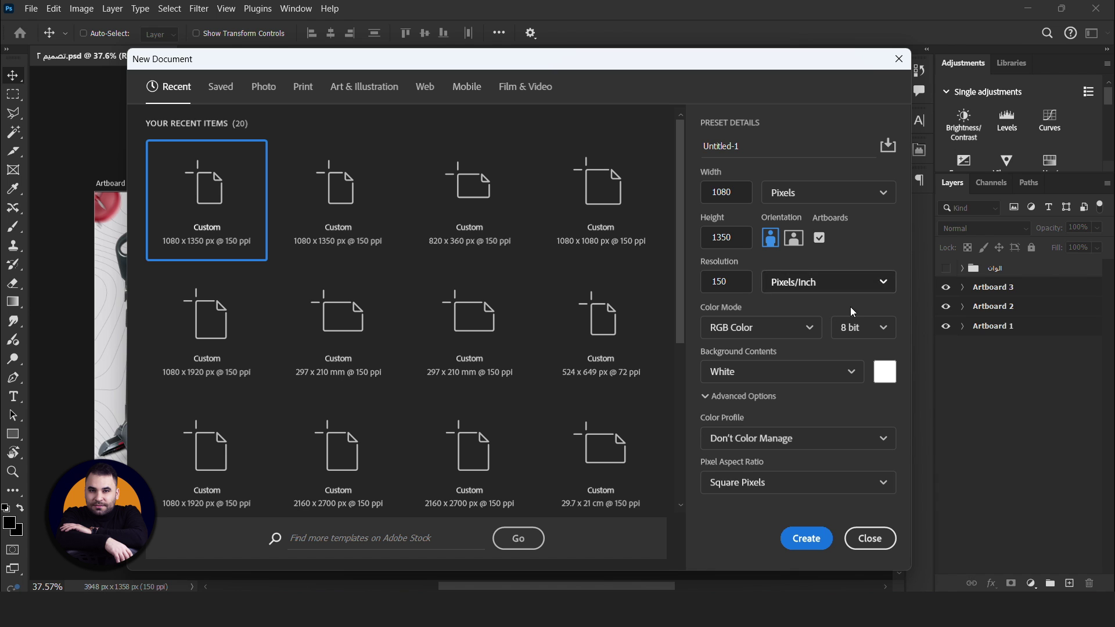
{"action": "left_click", "coordinate": [766, 334]}
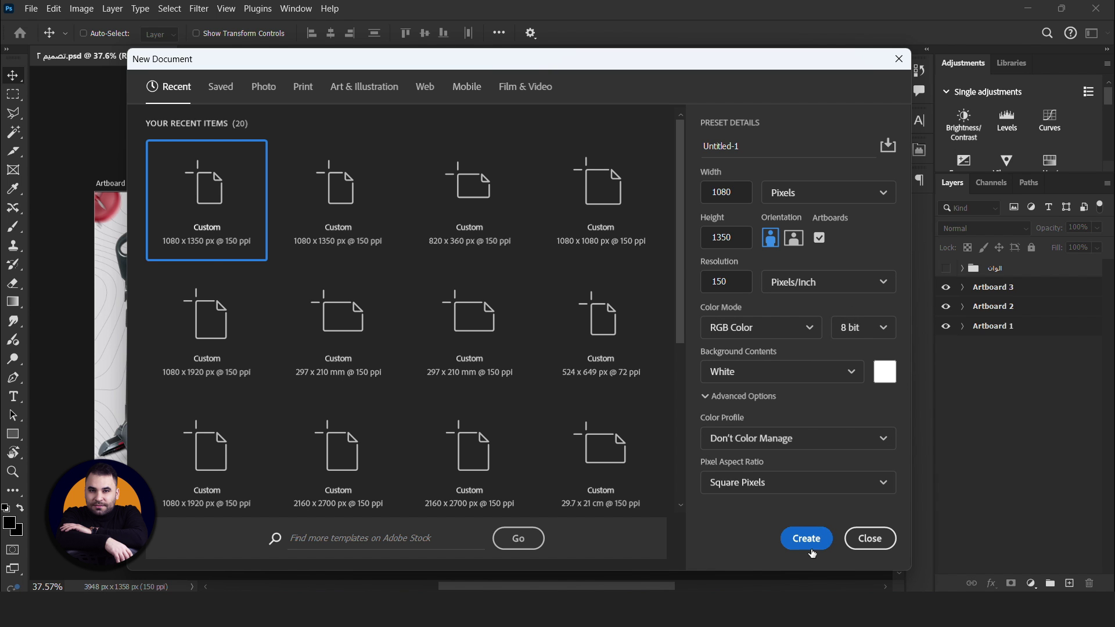
{"action": "left_click", "coordinate": [807, 540]}
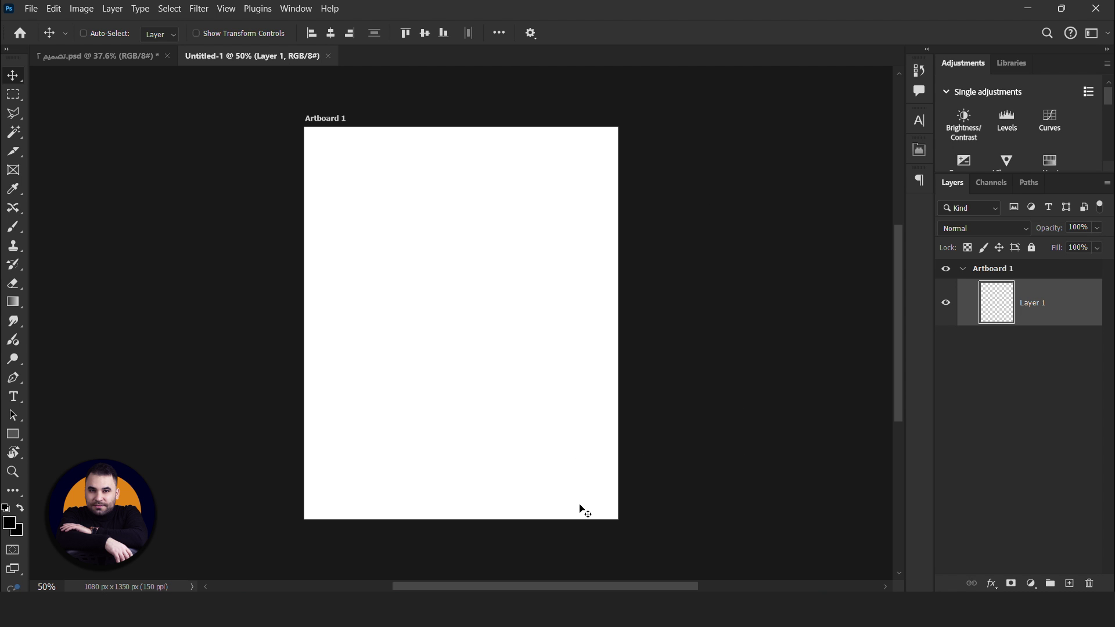
- Bring up the New Guide Layout settings from the View > Guides menu
{"action": "left_click", "coordinate": [226, 8]}
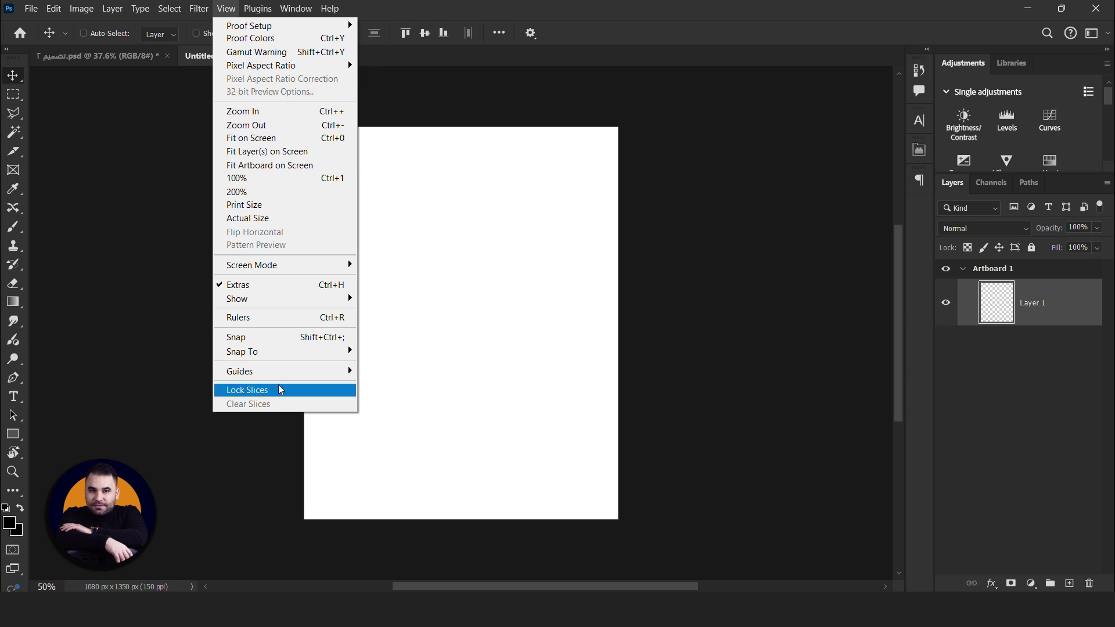
{"action": "mouse_move", "coordinate": [279, 371]}
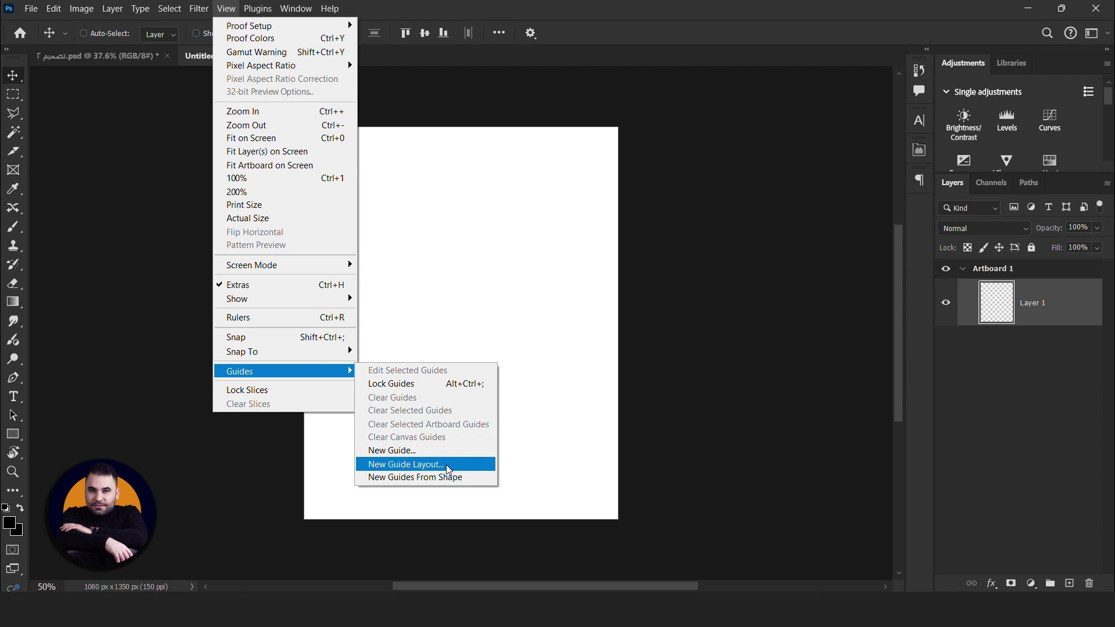
{"action": "left_click", "coordinate": [446, 465]}
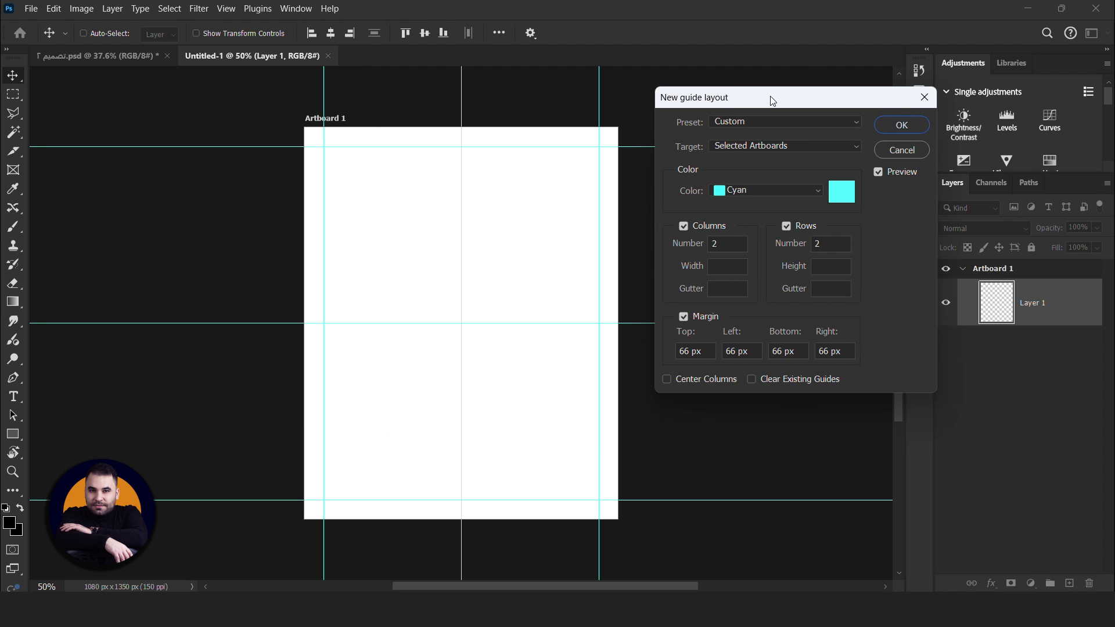
- Set the New Guide Layout to 2 columns and 2 rows
{"action": "left_click_drag", "start_coordinate": [782, 96], "coordinate": [699, 92]}
{"action": "left_click", "coordinate": [730, 224]}
{"action": "left_click", "coordinate": [616, 309]}
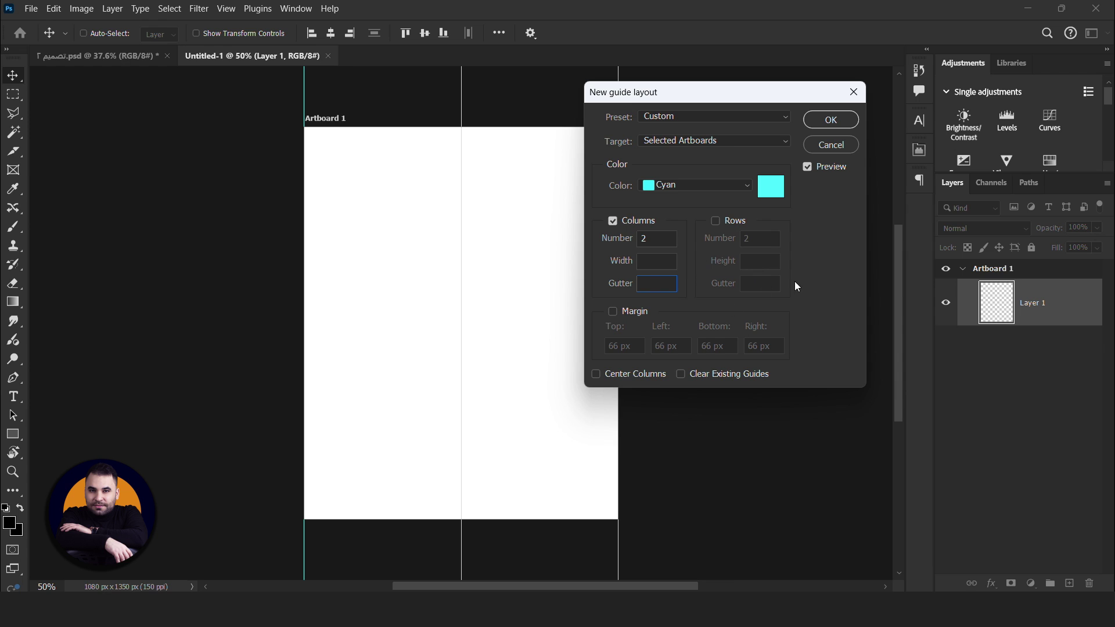
{"action": "left_click", "coordinate": [717, 221]}
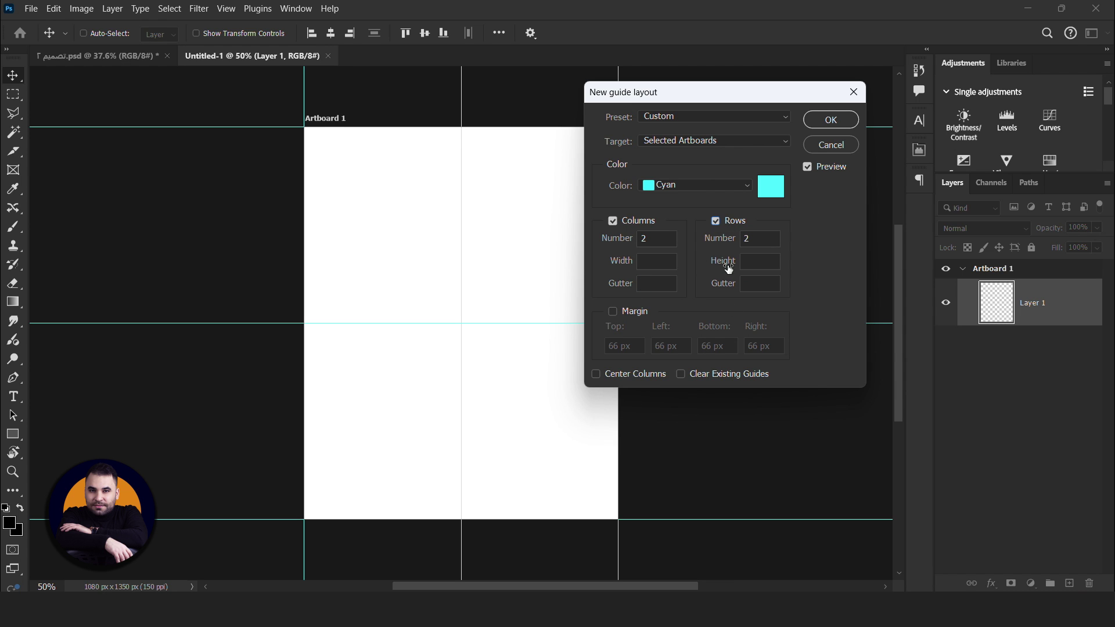
{"action": "double_click", "coordinate": [758, 245]}
{"action": "type", "text": "4"}
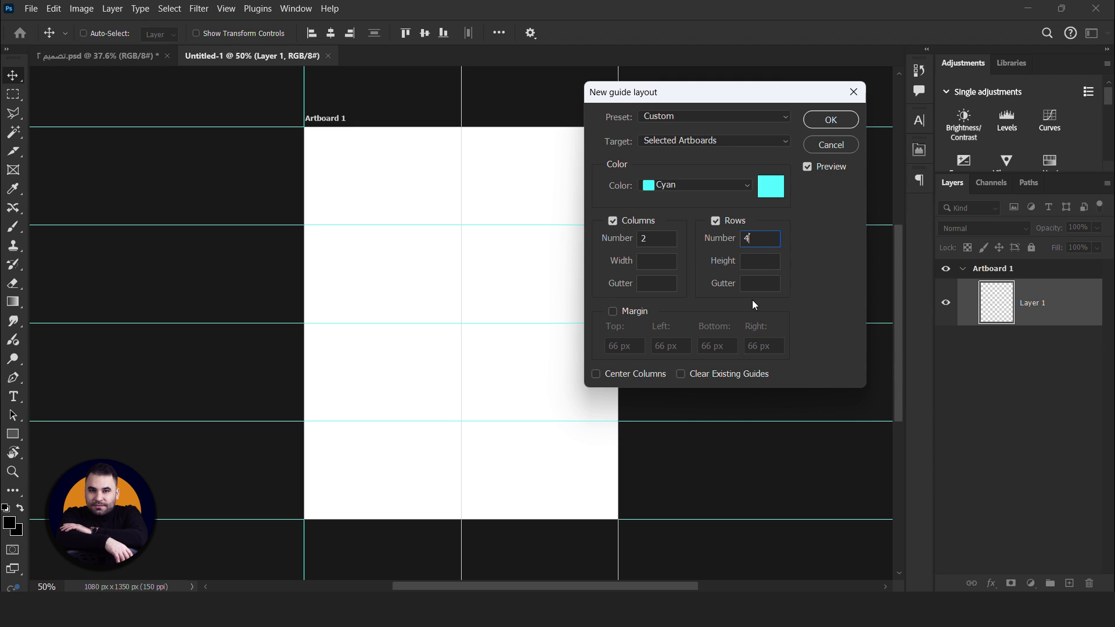
{"action": "type", "text": "2"}
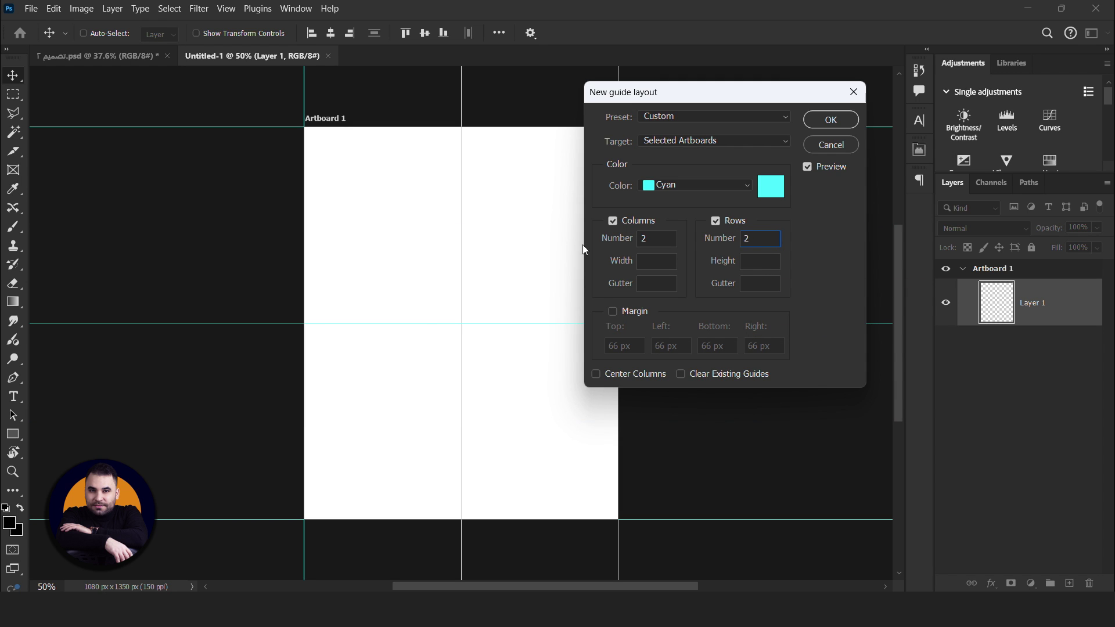
- Enable 66 px margins on every side and apply the guide layout to the artboard
{"action": "left_click", "coordinate": [611, 311]}
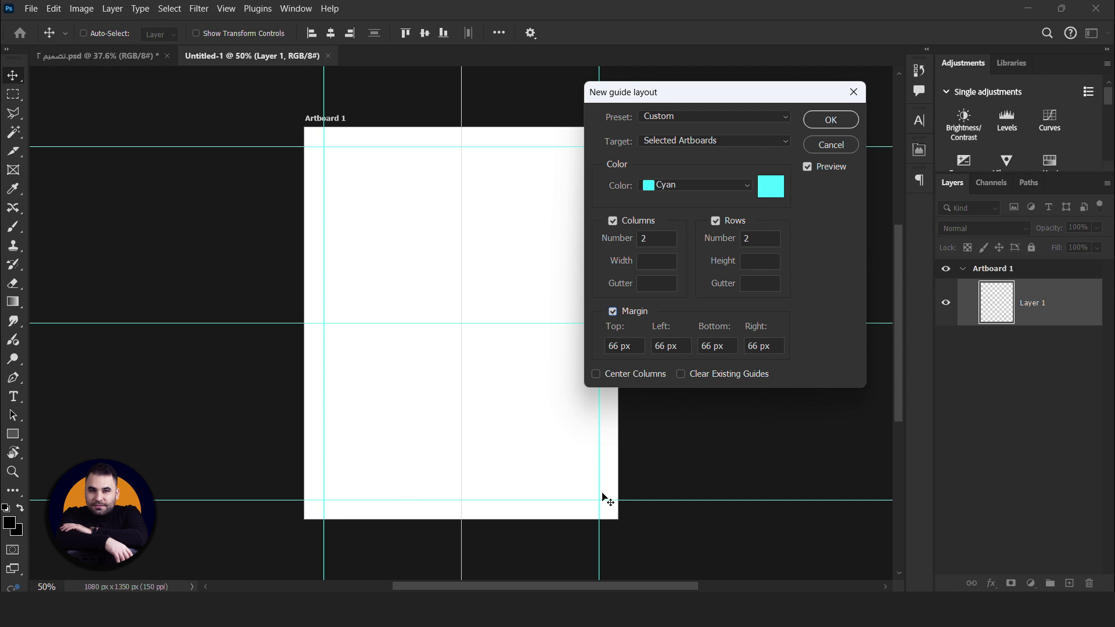
{"action": "left_click_drag", "start_coordinate": [697, 93], "coordinate": [752, 93]}
{"action": "left_click", "coordinate": [685, 347]}
{"action": "key", "text": "Tab"}
{"action": "left_click", "coordinate": [687, 344]}
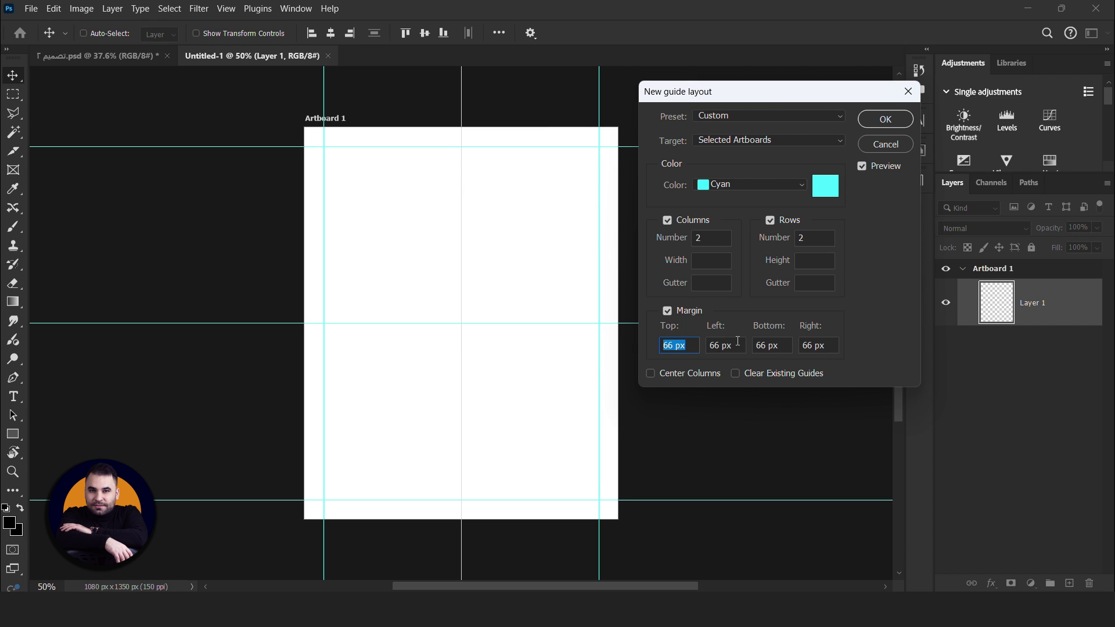
{"action": "key", "text": "Tab"}
{"action": "key", "text": "Tab"}
{"action": "key", "text": "Tab"}
{"action": "left_click", "coordinate": [884, 119]}
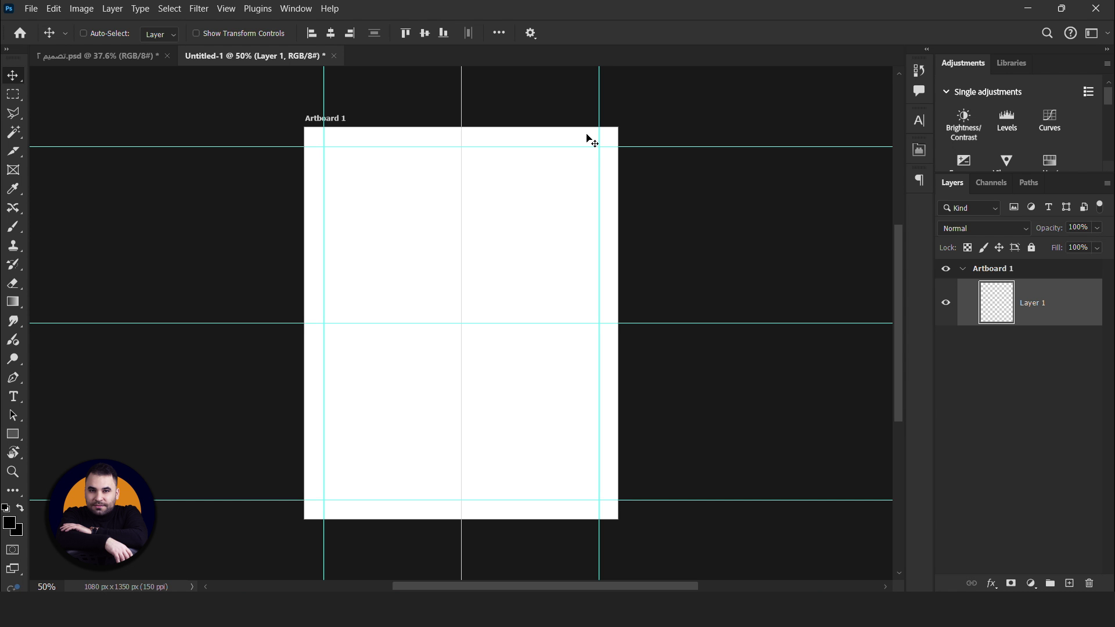
- Copy the الوان colour swatch group from the finished ad design into the new document
{"action": "left_click", "coordinate": [93, 52]}
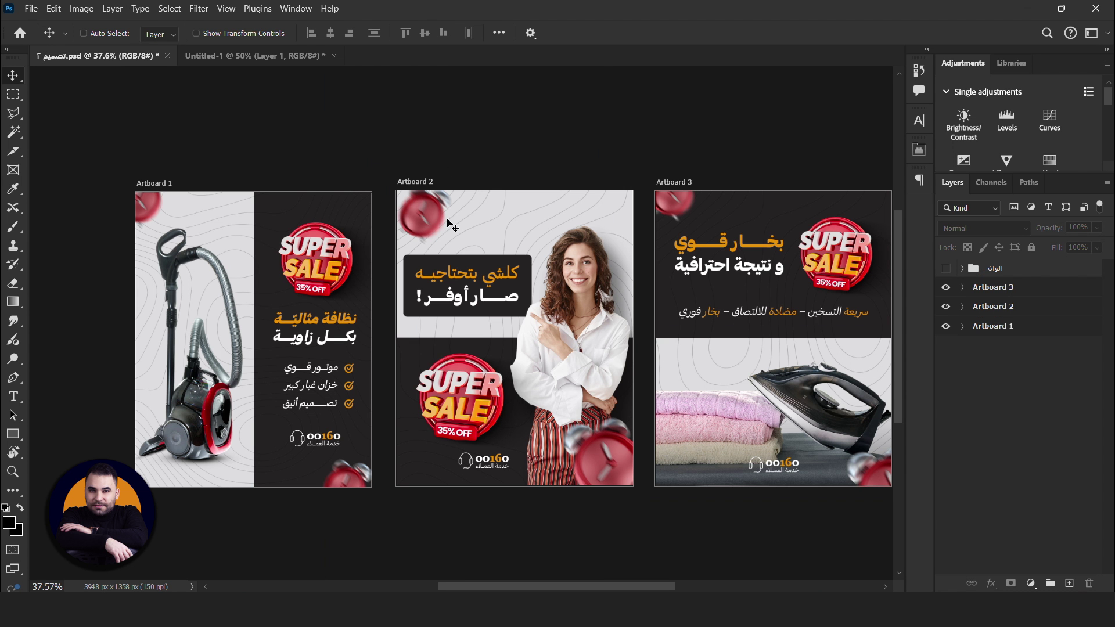
{"action": "scroll", "coordinate": [93, 282], "scroll_direction": "up", "scroll_amount": 2}
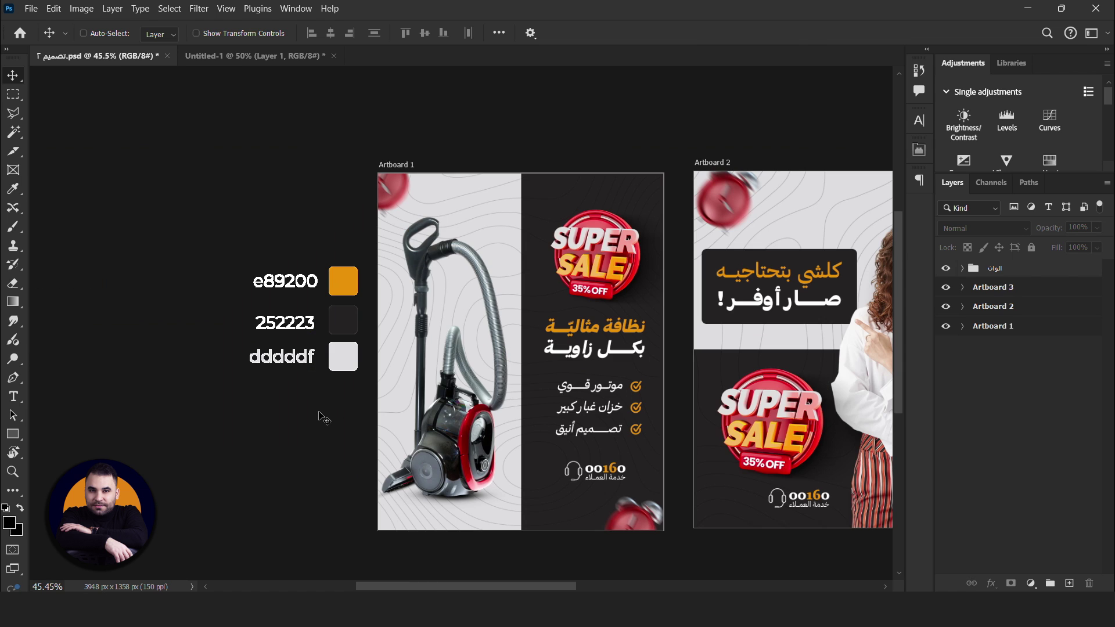
{"action": "left_click", "coordinate": [1024, 273]}
{"action": "mouse_move", "coordinate": [1024, 273]}
{"action": "left_mouse_down"}
{"action": "mouse_move", "coordinate": [275, 52]}
{"action": "mouse_move", "coordinate": [273, 294]}
{"action": "left_mouse_up"}
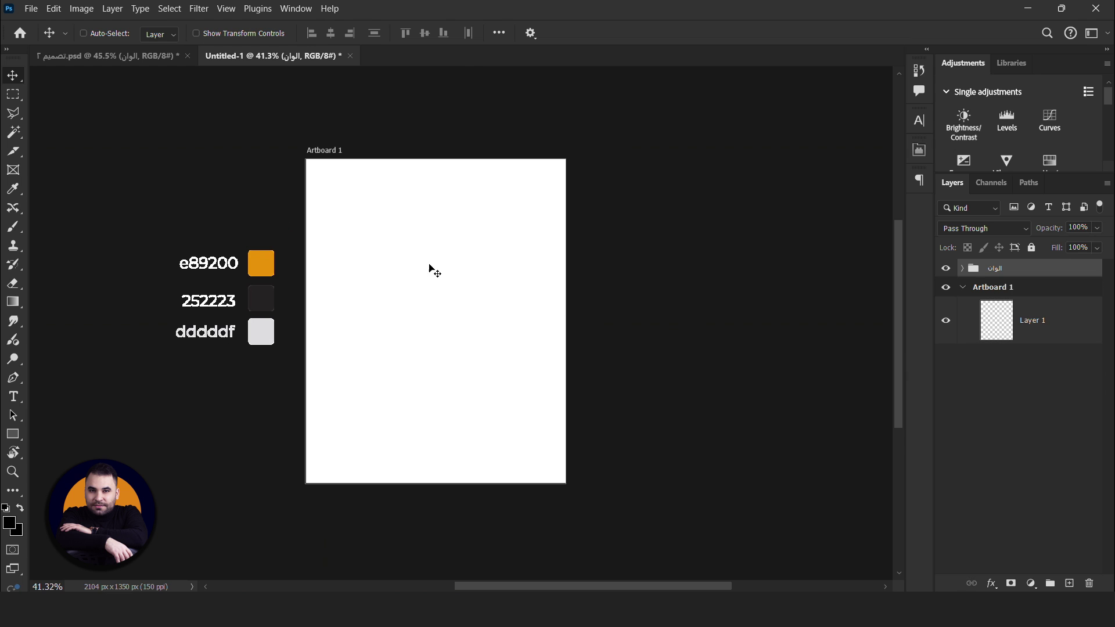
- Add a Solid Color fill layer in light grey #dddddf sampled from the swatches
{"action": "left_click", "coordinate": [1030, 584]}
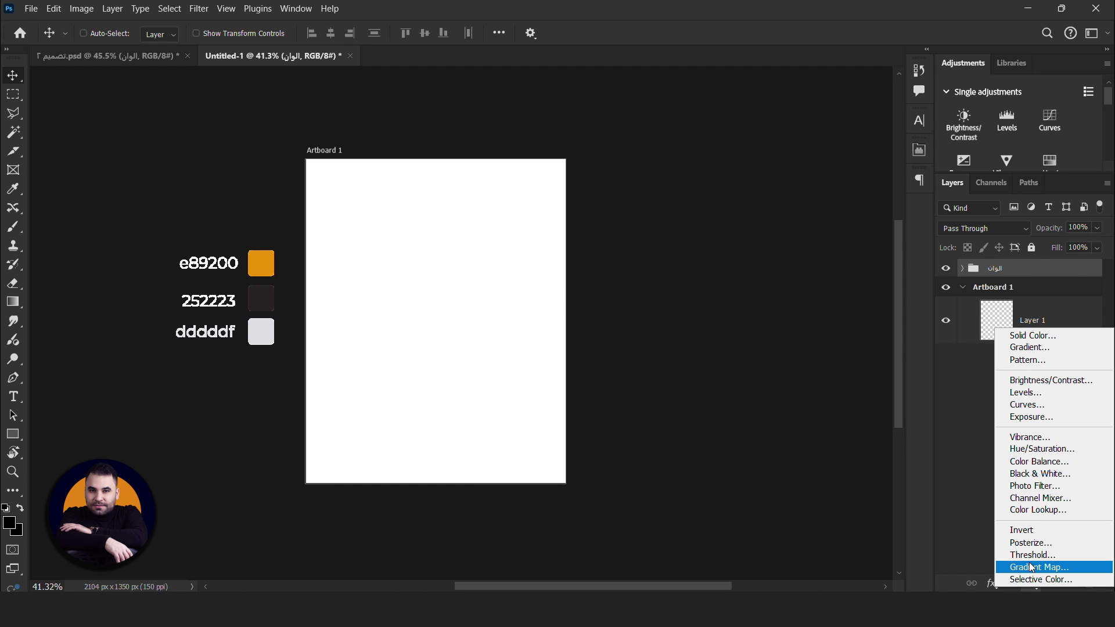
{"action": "left_click", "coordinate": [1059, 341]}
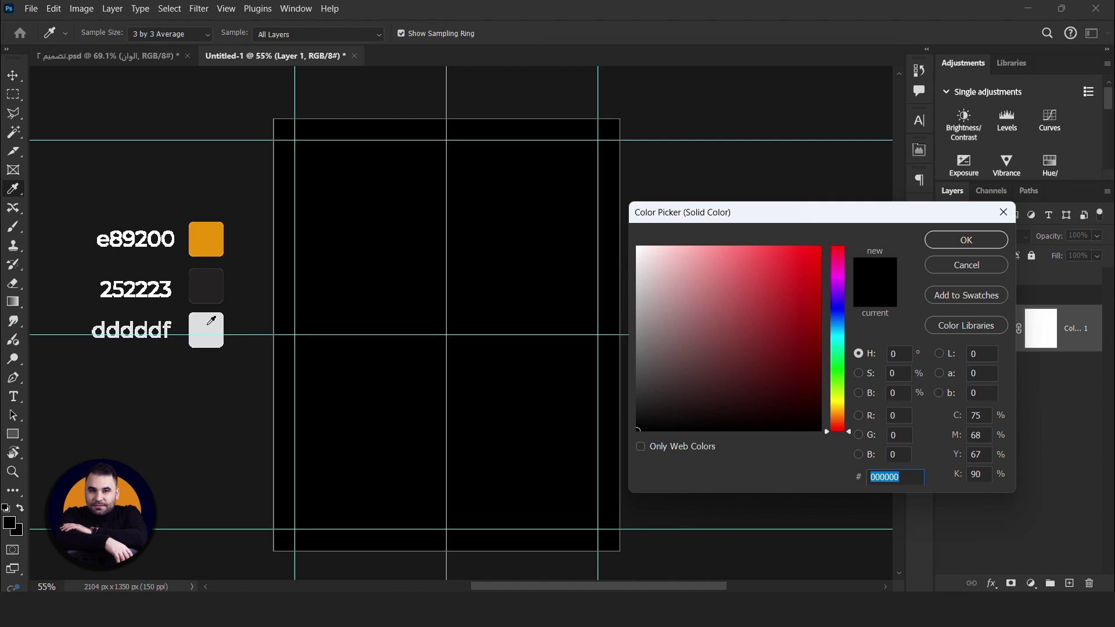
{"action": "left_click", "coordinate": [209, 330]}
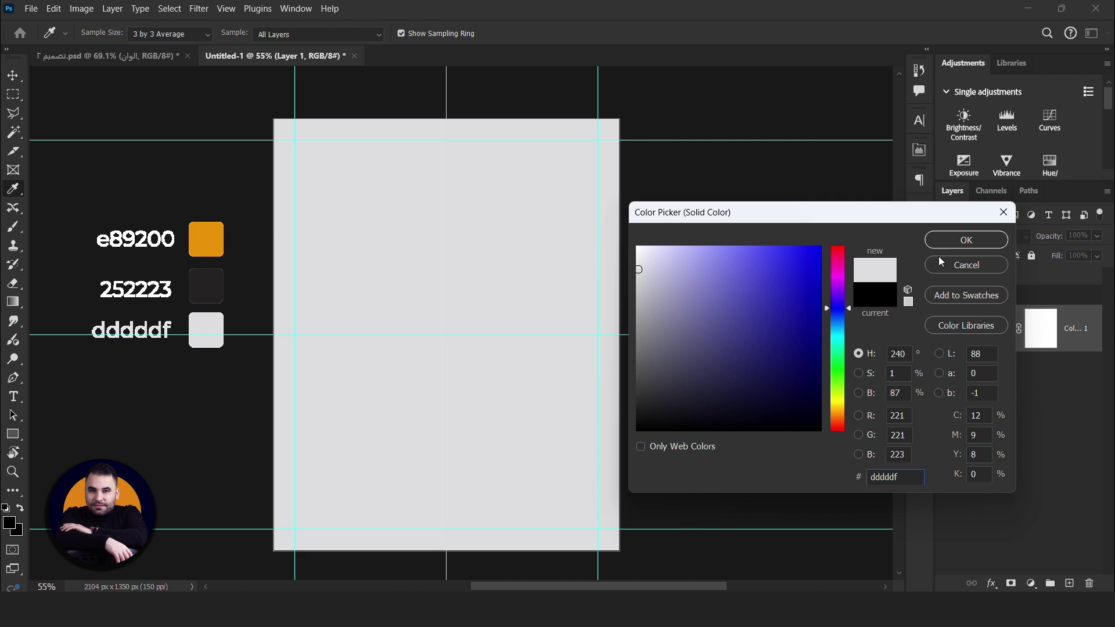
{"action": "left_click", "coordinate": [957, 242]}
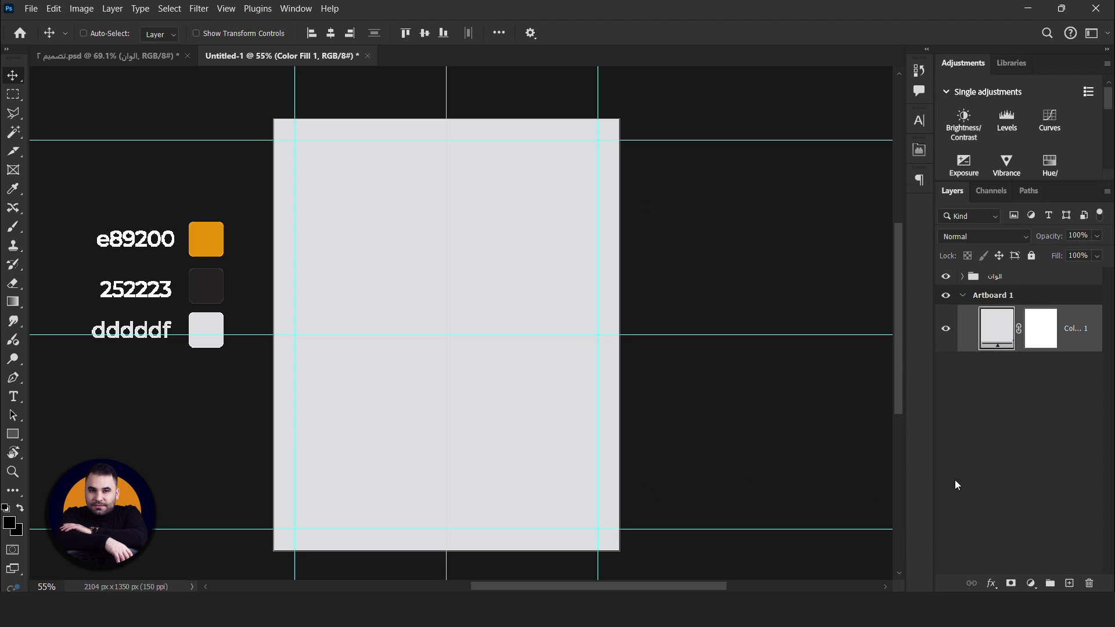
- Set the Rectangle tool's fill to dark #252223 sampled from the swatches
{"action": "left_click", "coordinate": [10, 437]}
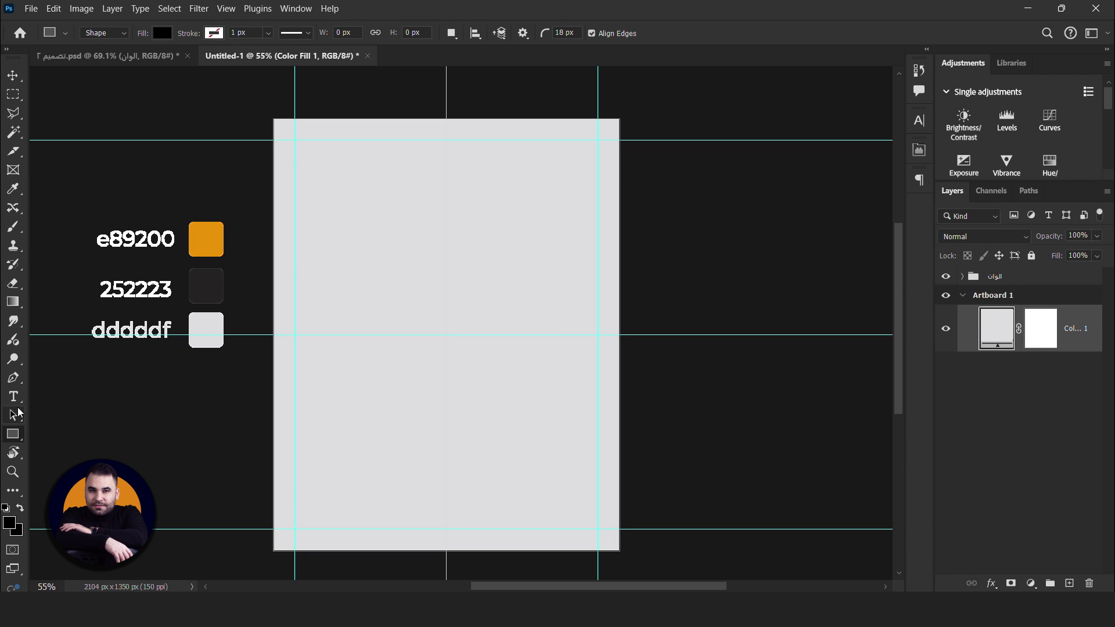
{"action": "left_click", "coordinate": [73, 435]}
{"action": "left_click", "coordinate": [160, 34]}
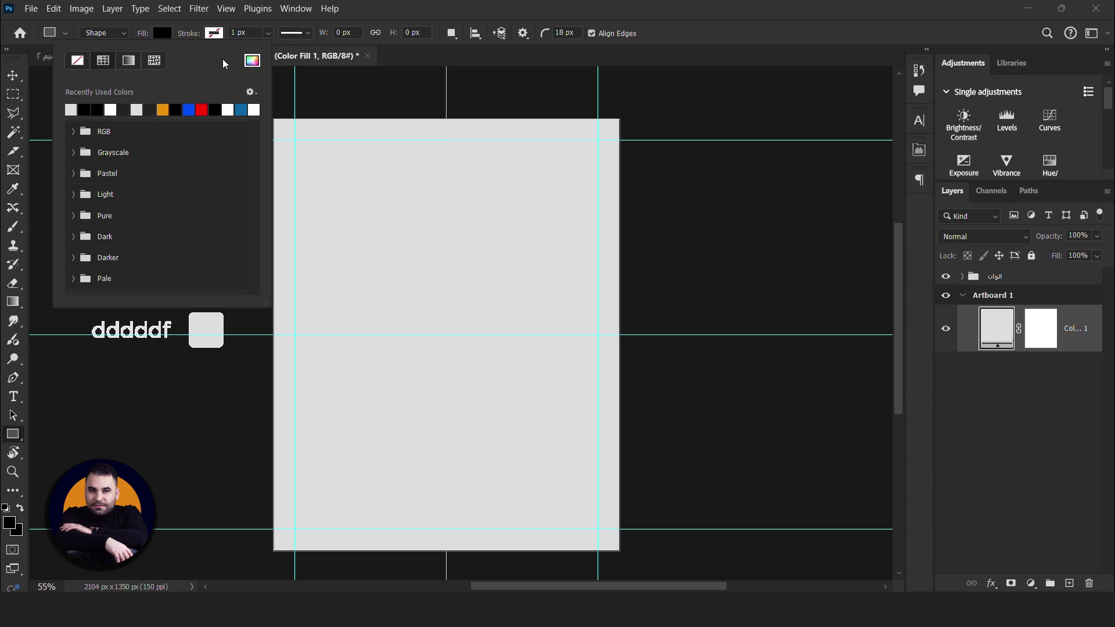
{"action": "key", "text": "Escape"}
{"action": "scroll", "coordinate": [381, 242], "scroll_direction": "up", "scroll_amount": 3}
{"action": "scroll", "coordinate": [242, 100], "scroll_direction": "left", "scroll_amount": 5}
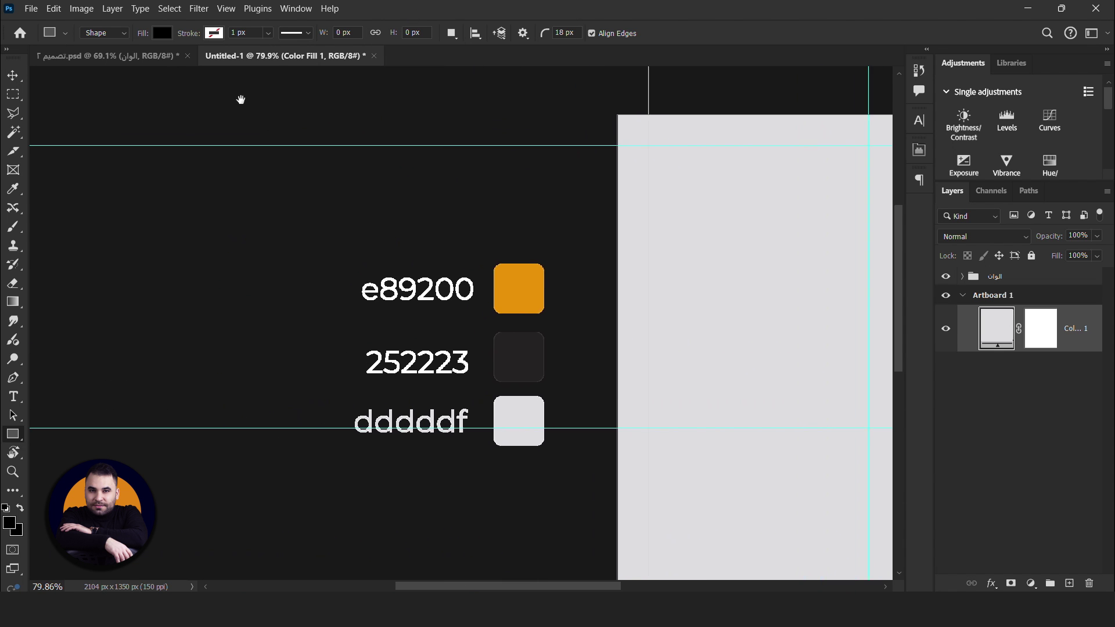
{"action": "scroll", "coordinate": [154, 44], "scroll_direction": "left", "scroll_amount": 5}
{"action": "left_click", "coordinate": [162, 33]}
{"action": "left_click", "coordinate": [252, 61]}
{"action": "left_click", "coordinate": [568, 359]}
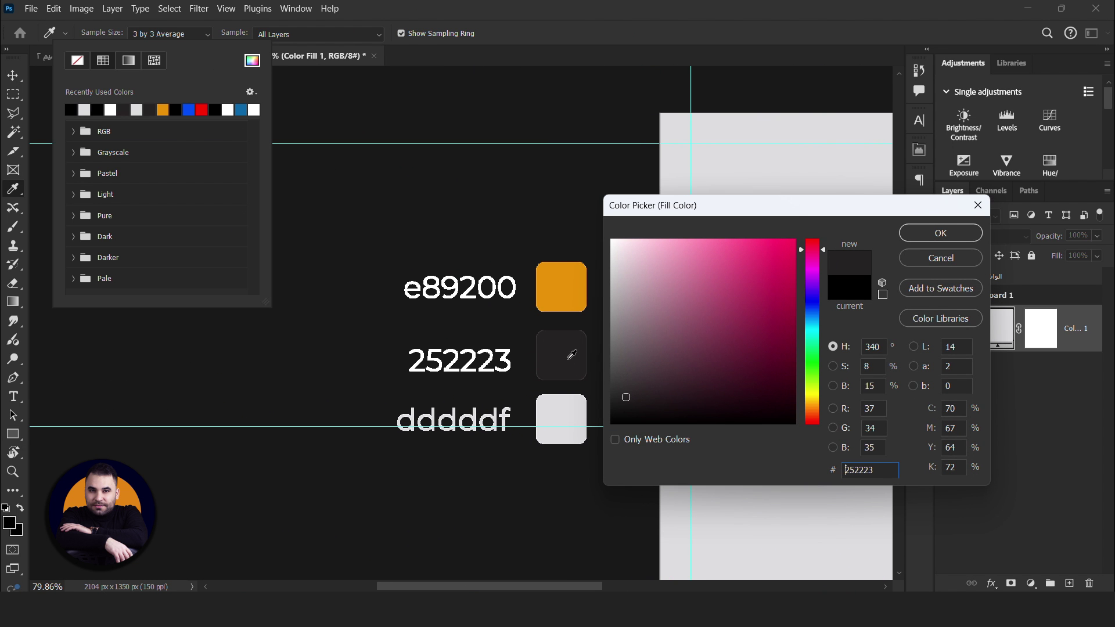
{"action": "left_click", "coordinate": [961, 233]}
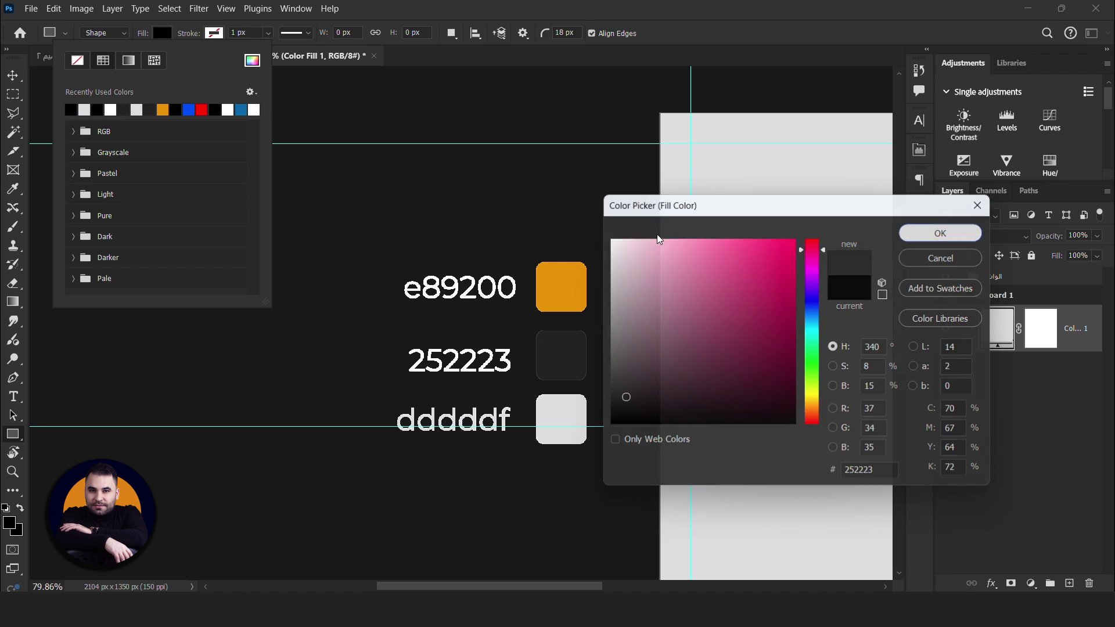
- Draw a dark rectangle covering the artboard's right half, align it, and switch to the image folder
{"action": "left_click_drag", "start_coordinate": [688, 213], "coordinate": [72, 185]}
{"action": "scroll", "coordinate": [201, 169], "scroll_direction": "down", "scroll_amount": 1}
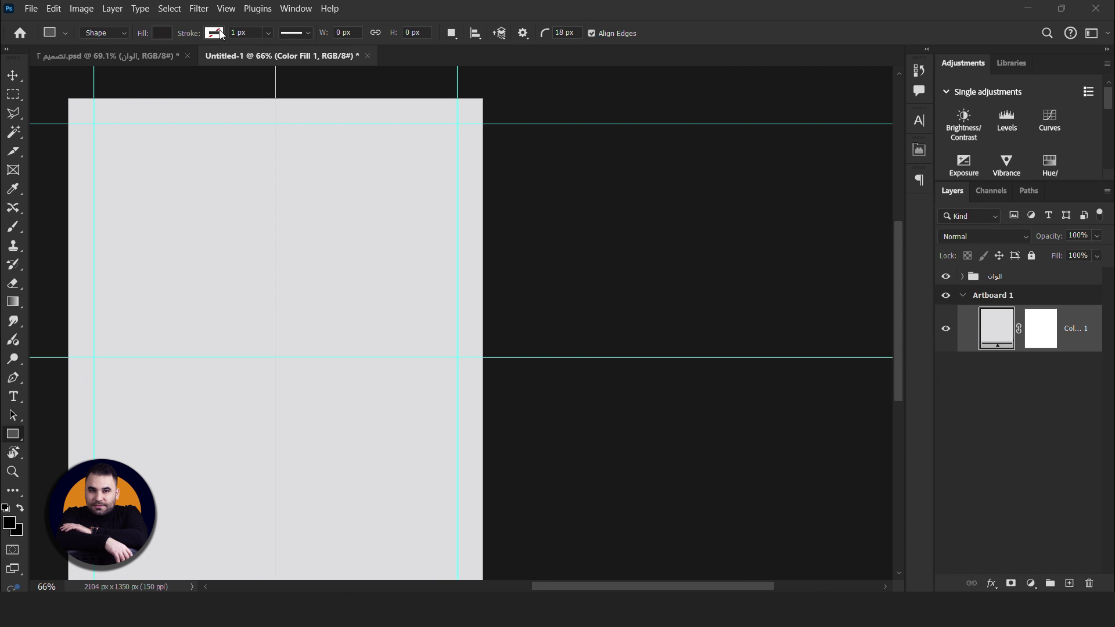
{"action": "left_click", "coordinate": [162, 33]}
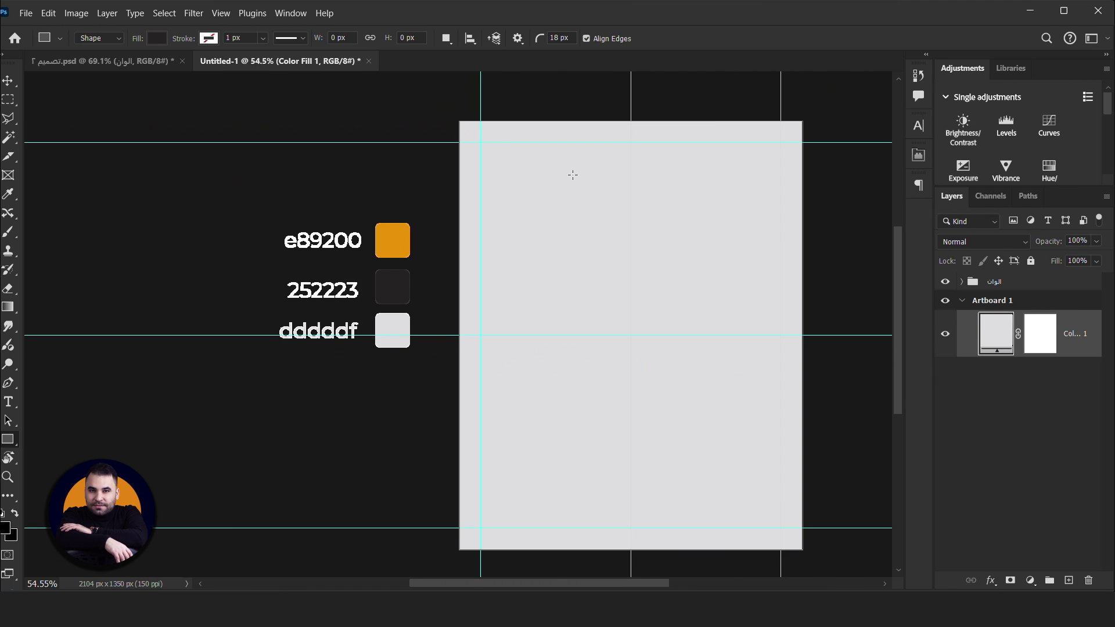
{"action": "left_click_drag", "start_coordinate": [578, 106], "coordinate": [406, 574]}
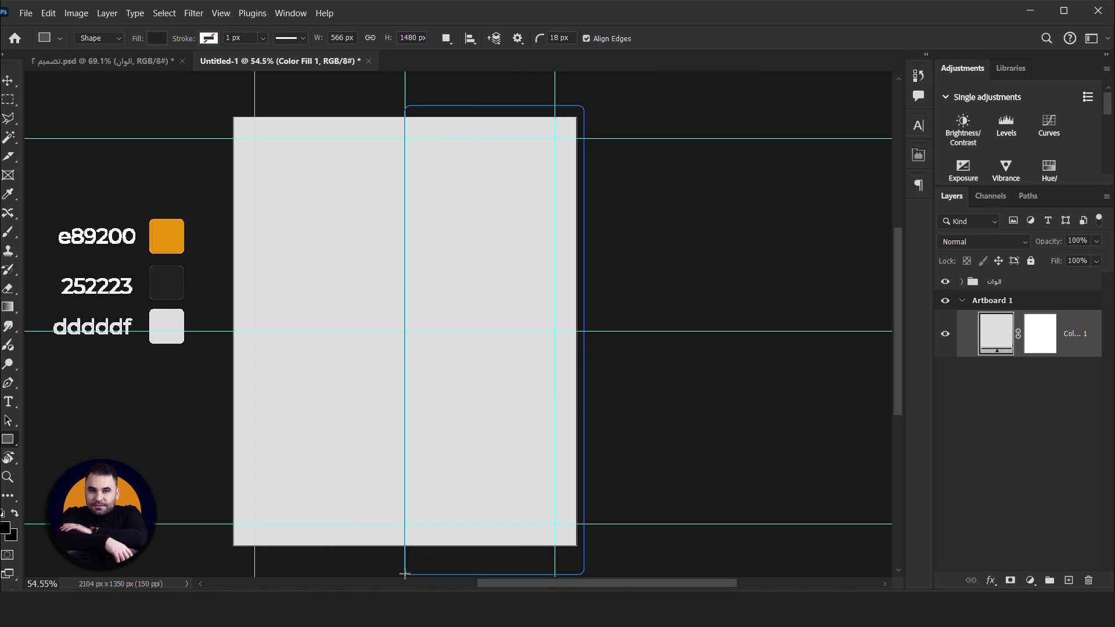
{"action": "left_click_drag", "start_coordinate": [406, 574], "coordinate": [406, 574]}
{"action": "key", "text": "v"}
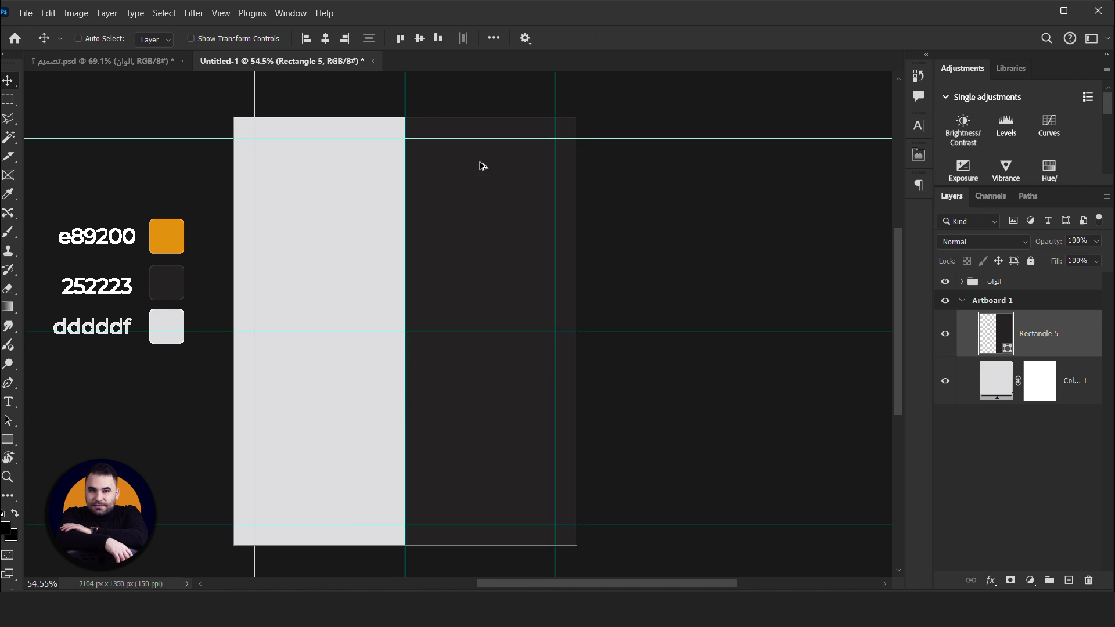
{"action": "scroll", "coordinate": [481, 166], "scroll_direction": "up", "scroll_amount": 3}
{"action": "scroll", "coordinate": [383, 207], "scroll_direction": "up", "scroll_amount": 2}
{"action": "left_click_drag", "start_coordinate": [359, 212], "coordinate": [355, 215]}
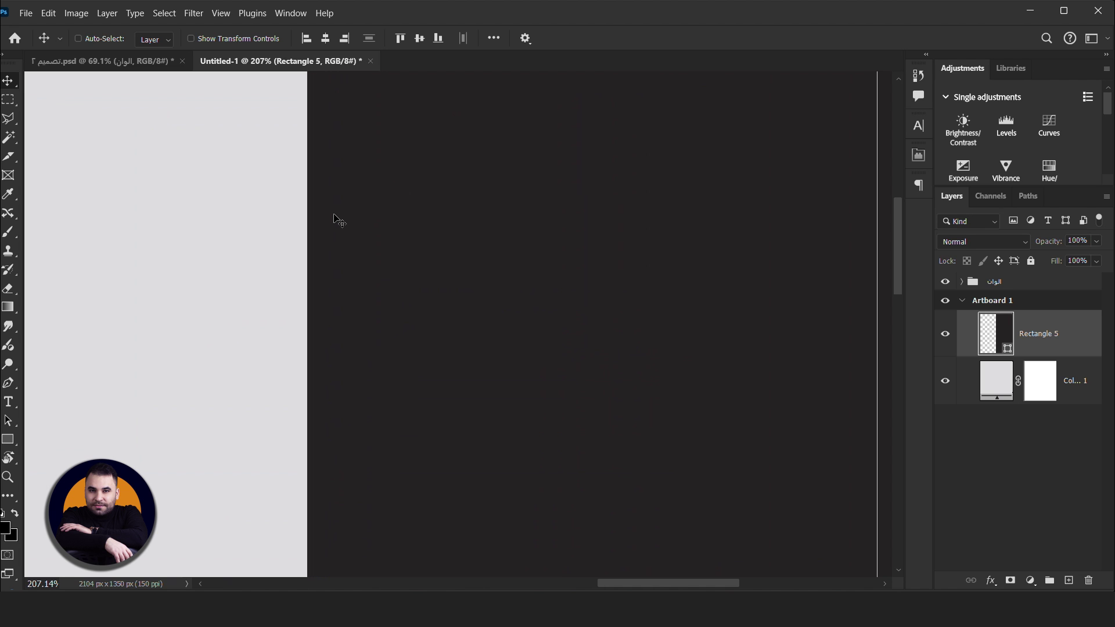
{"action": "scroll", "coordinate": [401, 238], "scroll_direction": "down", "scroll_amount": 2}
{"action": "scroll", "coordinate": [540, 262], "scroll_direction": "down", "scroll_amount": 2}
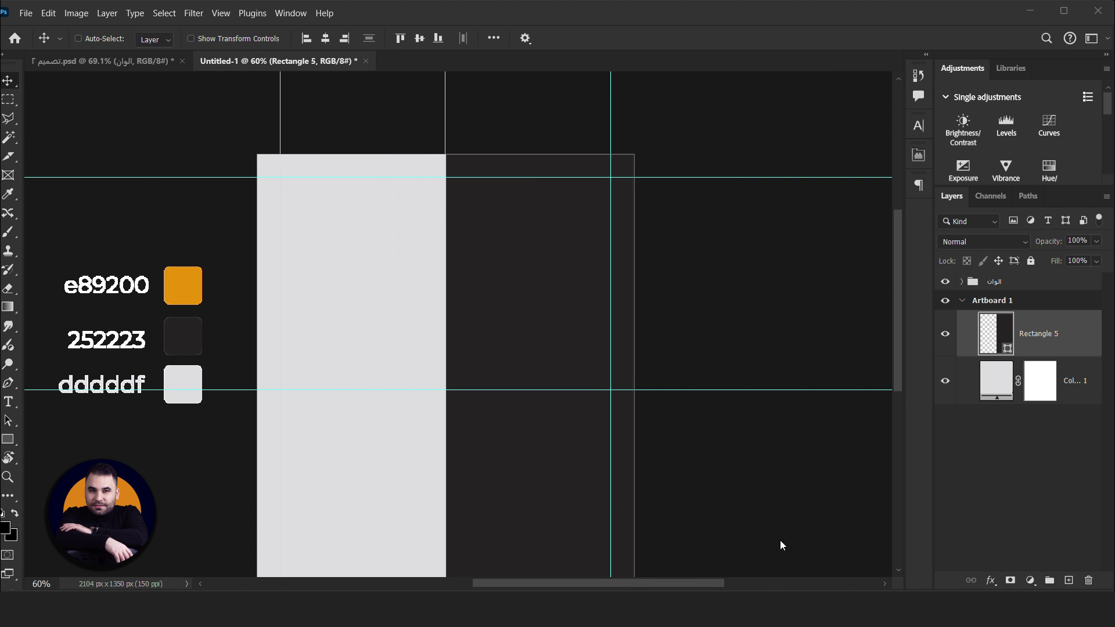
{"action": "key", "text": "alt+Tab"}
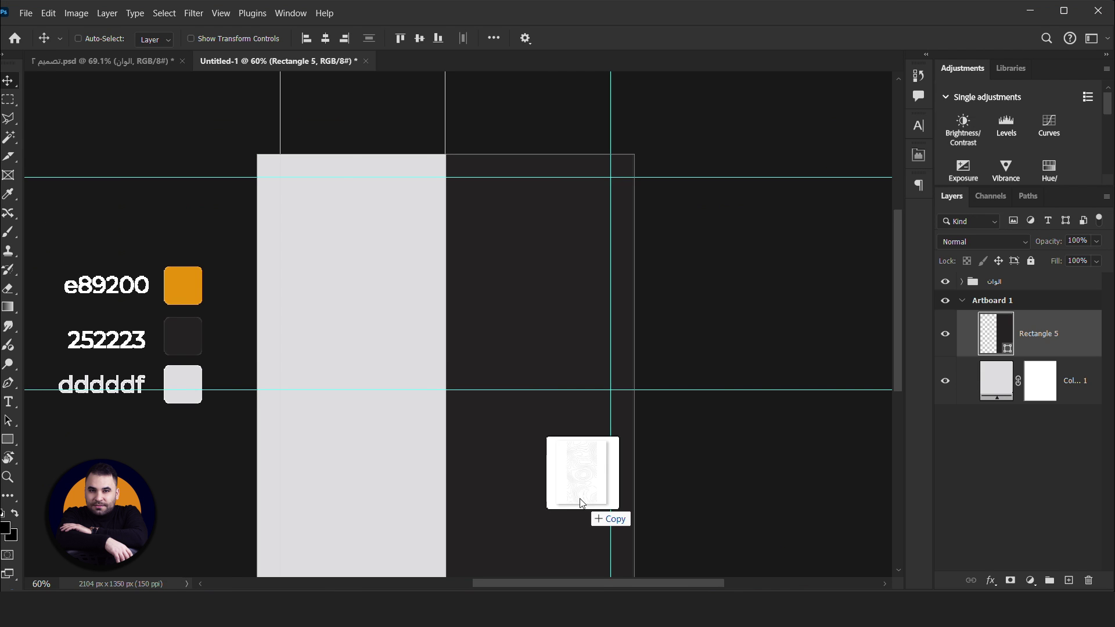
- Place the topographic pattern image scaled to cover the whole artboard
{"action": "left_click_drag", "start_coordinate": [1064, 150], "coordinate": [501, 424]}
{"action": "scroll", "coordinate": [500, 424], "scroll_direction": "down", "scroll_amount": 2}
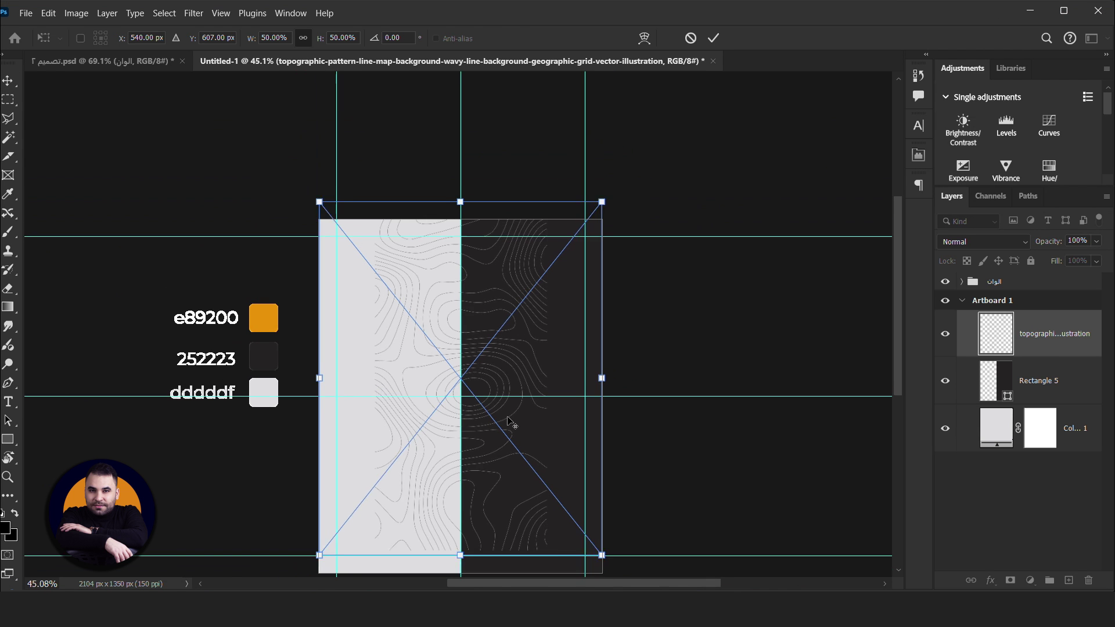
{"action": "left_click_drag", "start_coordinate": [593, 383], "coordinate": [687, 422]}
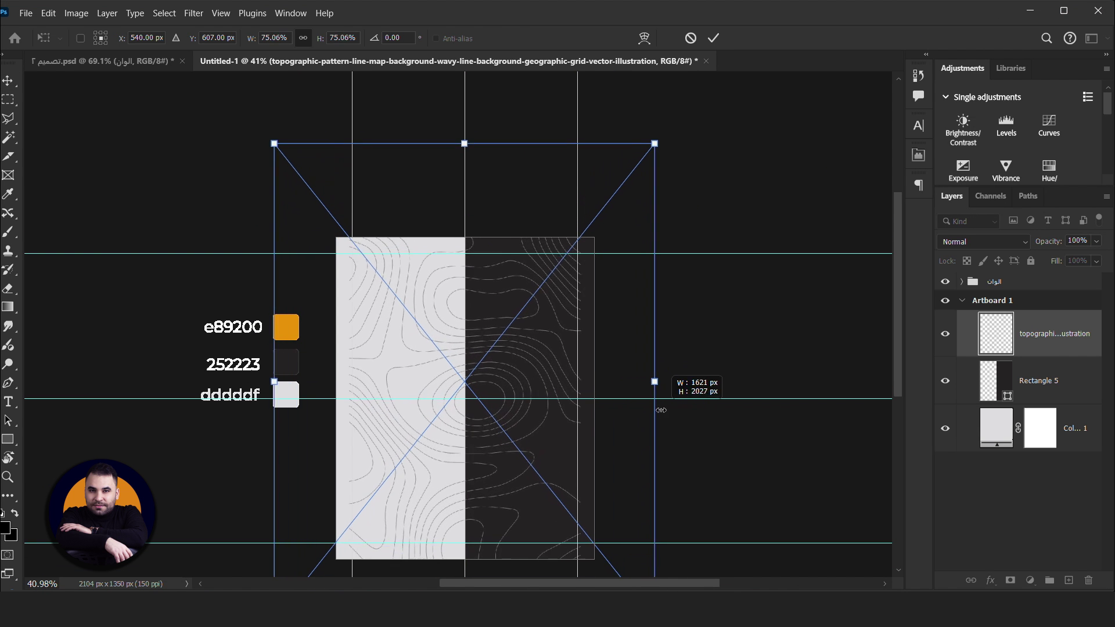
{"action": "key", "text": "Return"}
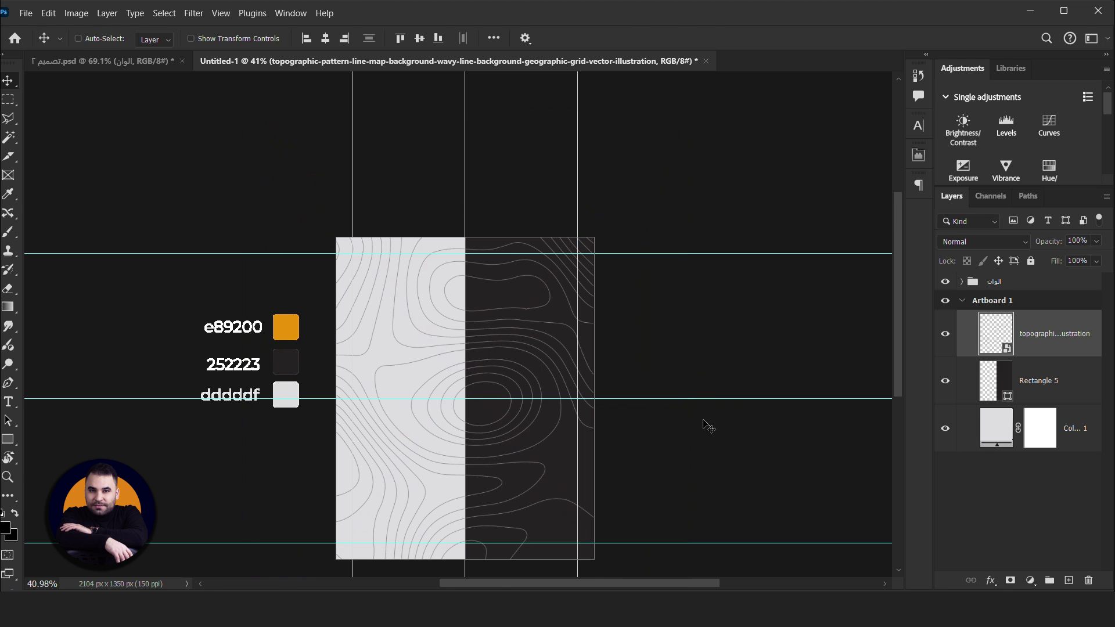
- Lower the pattern layer's opacity to 17% and return to the image folder
{"action": "mouse_move", "coordinate": [1055, 242]}
{"action": "left_mouse_down"}
{"action": "mouse_move", "coordinate": [1009, 246]}
{"action": "mouse_move", "coordinate": [1057, 242]}
{"action": "left_mouse_up"}
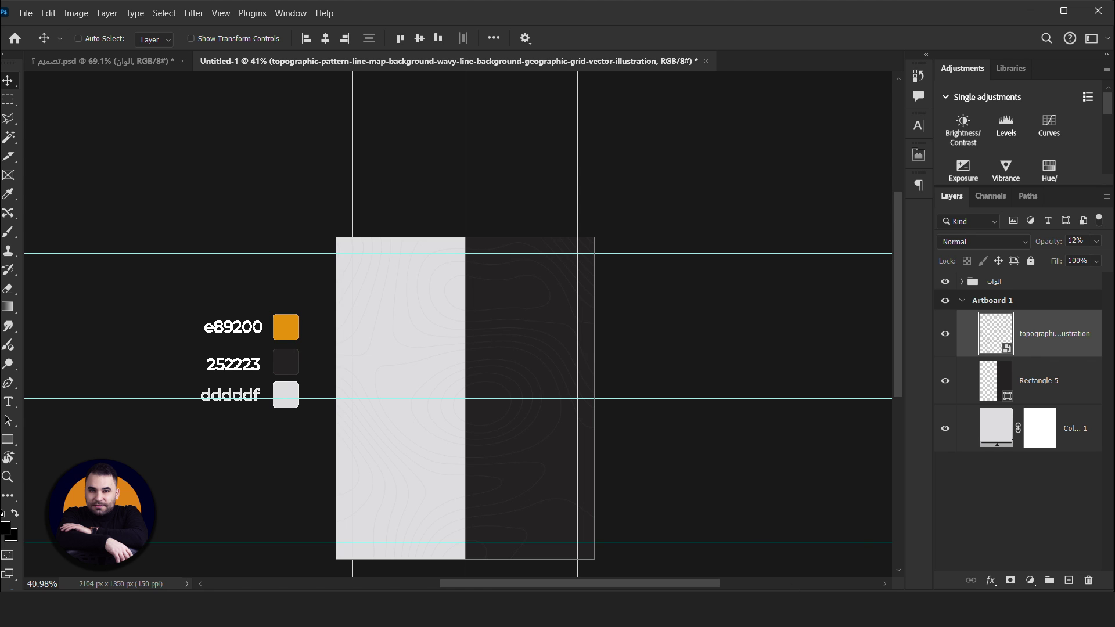
{"action": "key", "text": "1"}
{"action": "key", "text": "7"}
{"action": "scroll", "coordinate": [544, 279], "scroll_direction": "up", "scroll_amount": 3}
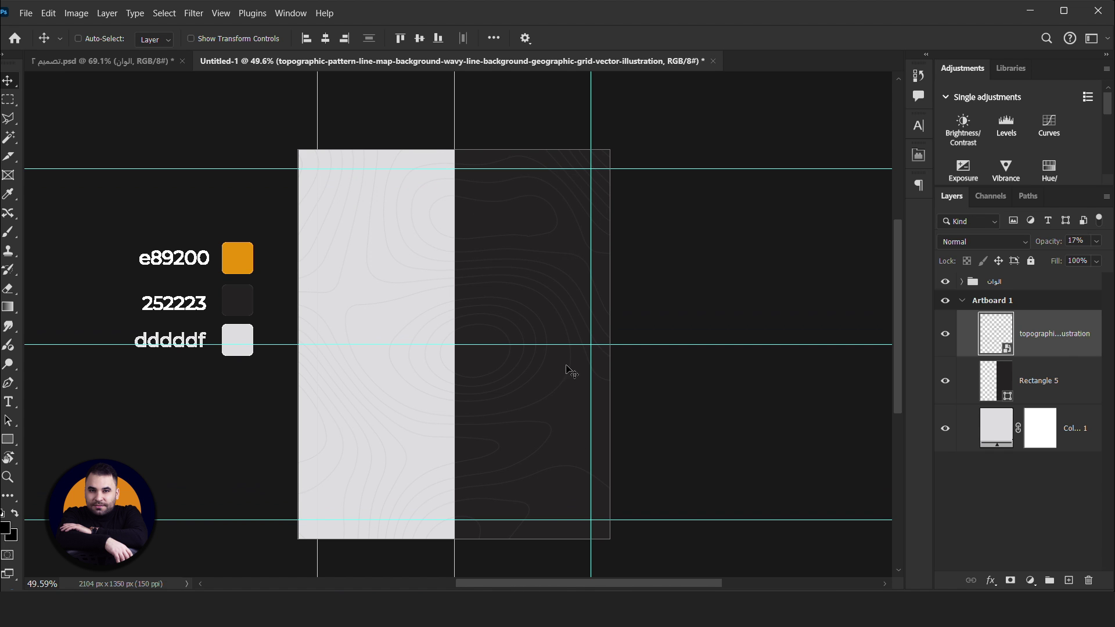
{"action": "key", "text": "alt+Tab"}
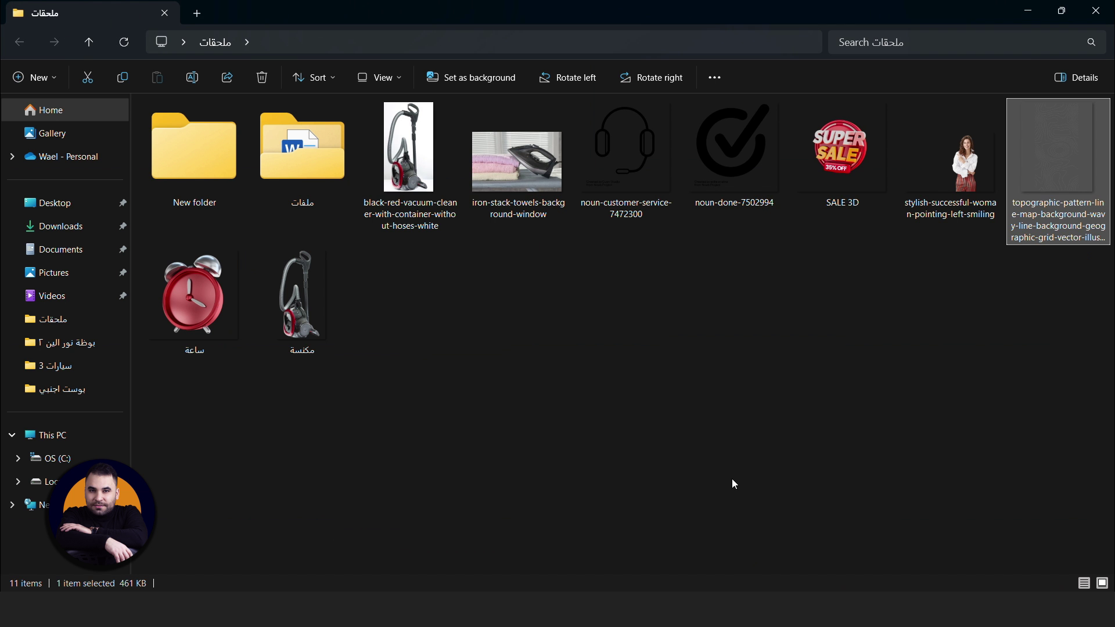
- Select the black-red vacuum cleaner photo and bring up the koukoutu.com browser tab
{"action": "key", "text": "b"}
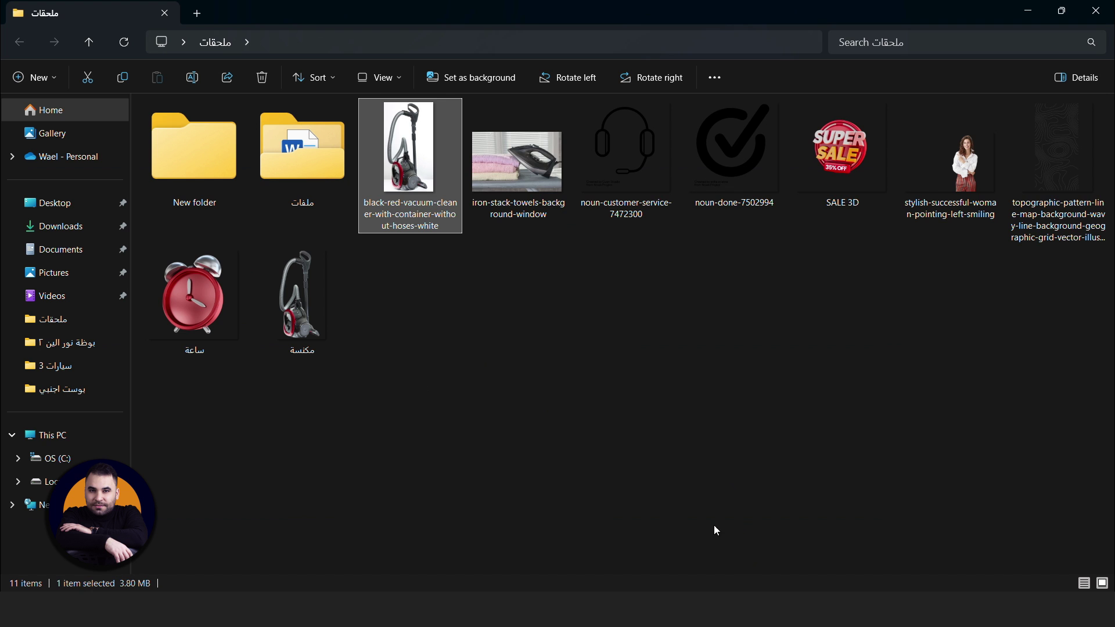
{"action": "key", "text": "alt+Tab"}
{"action": "left_click", "coordinate": [680, 19]}
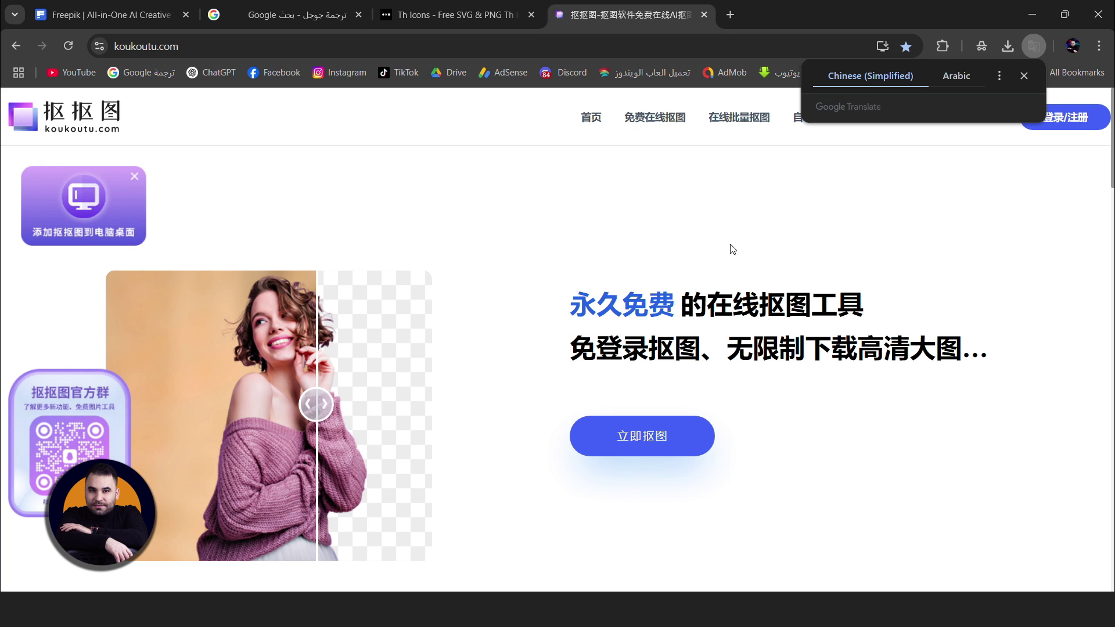
- Upload the vacuum photo to koukoutu.com's cutout tool and start background removal
{"action": "left_click", "coordinate": [689, 410]}
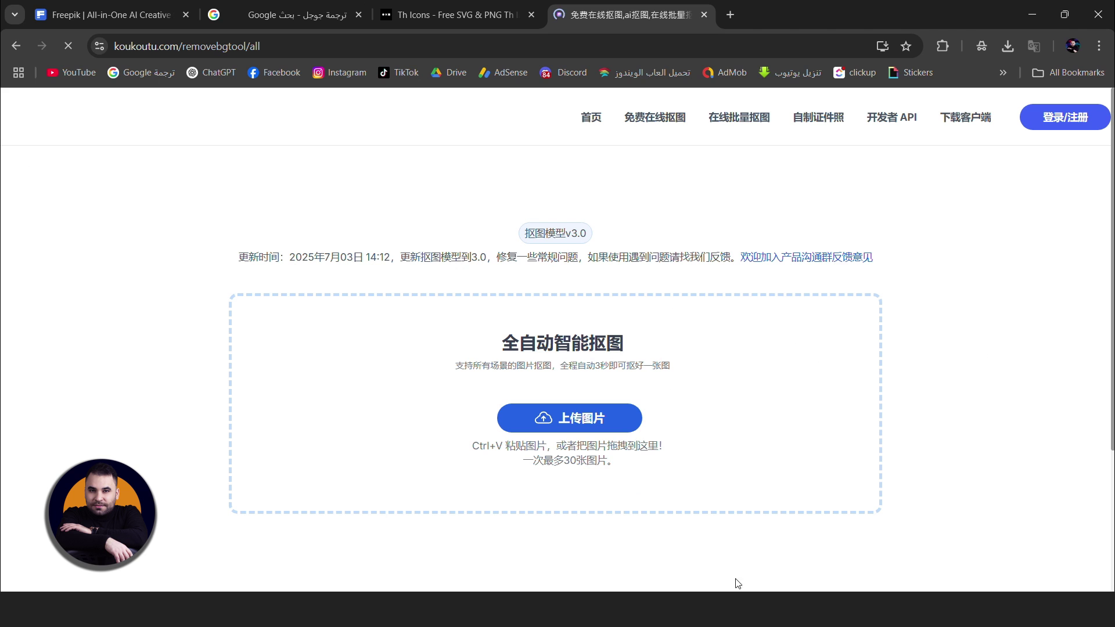
{"action": "key", "text": "alt+Tab"}
{"action": "left_click_drag", "start_coordinate": [409, 151], "coordinate": [652, 583]}
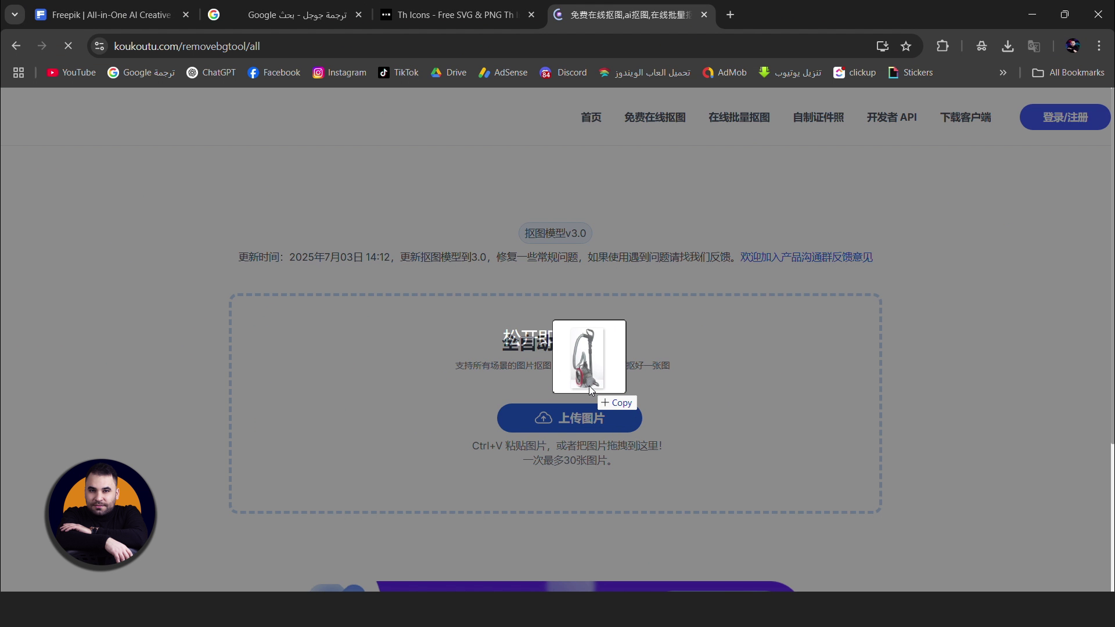
{"action": "left_click_drag", "start_coordinate": [652, 584], "coordinate": [591, 390]}
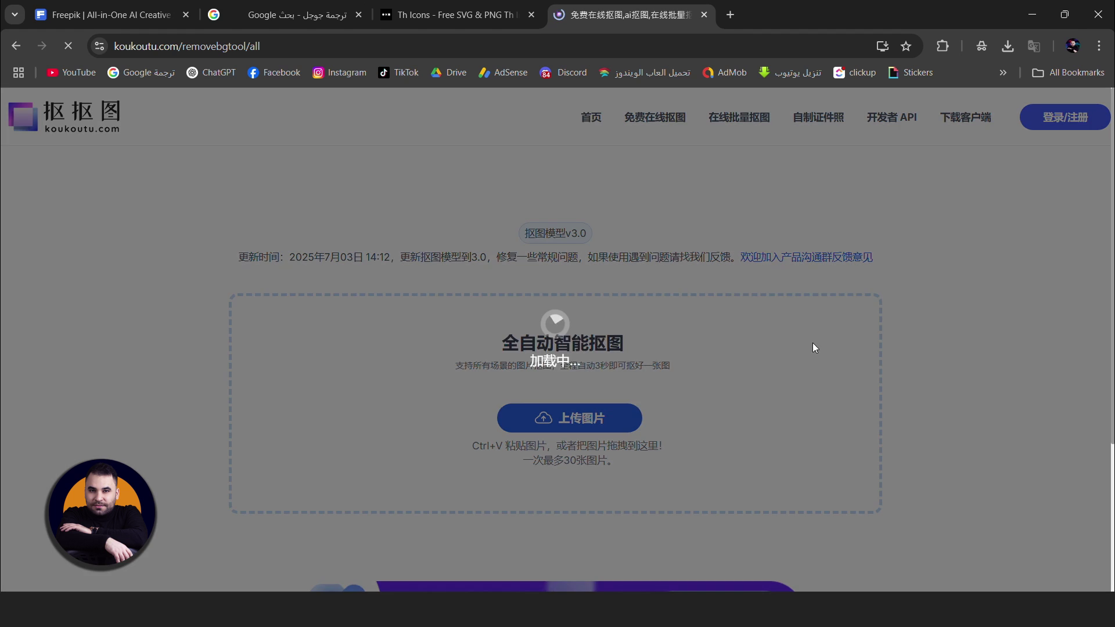
{"action": "left_click", "coordinate": [580, 514]}
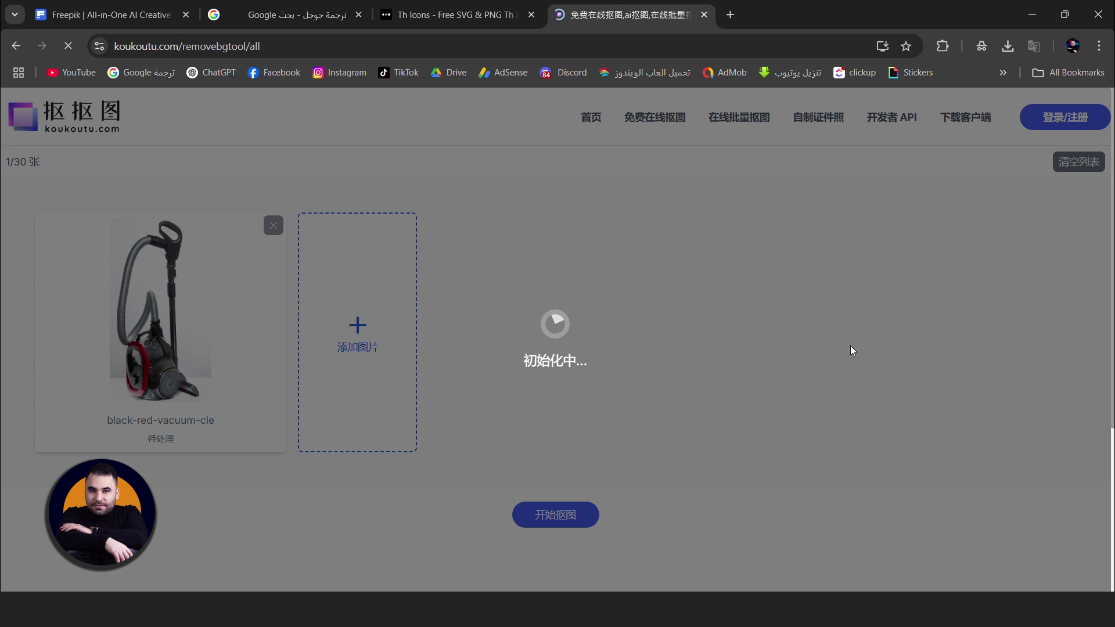
- Download the cut-out as a transparent PNG and drag it into Photoshop
{"action": "scroll", "coordinate": [859, 289], "scroll_direction": "down", "scroll_amount": 3}
{"action": "scroll", "coordinate": [847, 308], "scroll_direction": "down", "scroll_amount": 3}
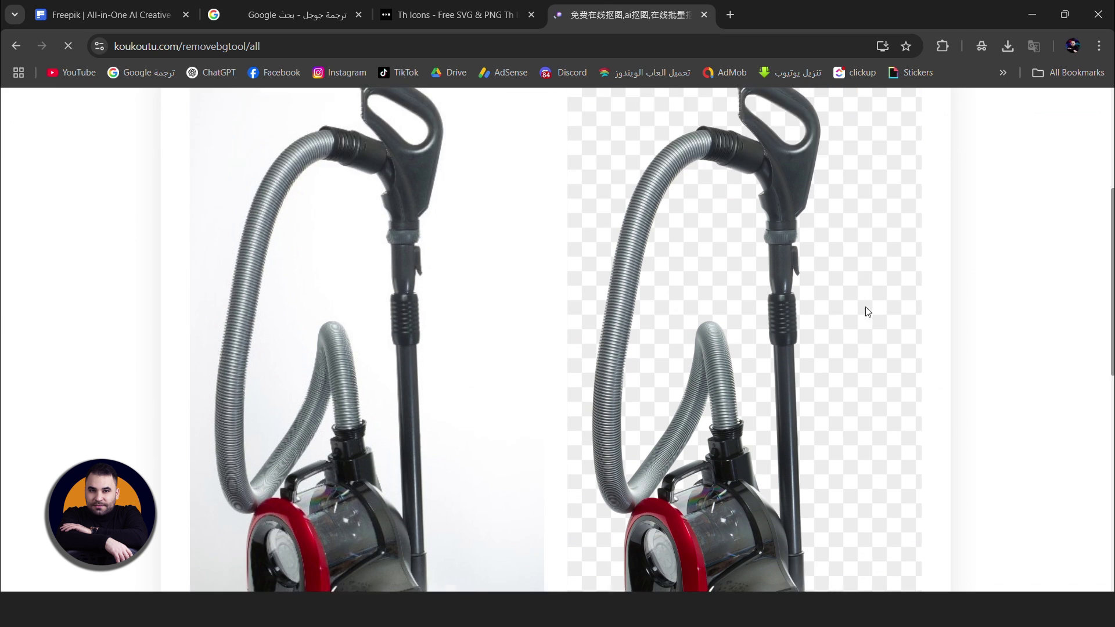
{"action": "scroll", "coordinate": [1100, 372], "scroll_direction": "up", "scroll_amount": 3}
{"action": "scroll", "coordinate": [1100, 372], "scroll_direction": "down", "scroll_amount": 5}
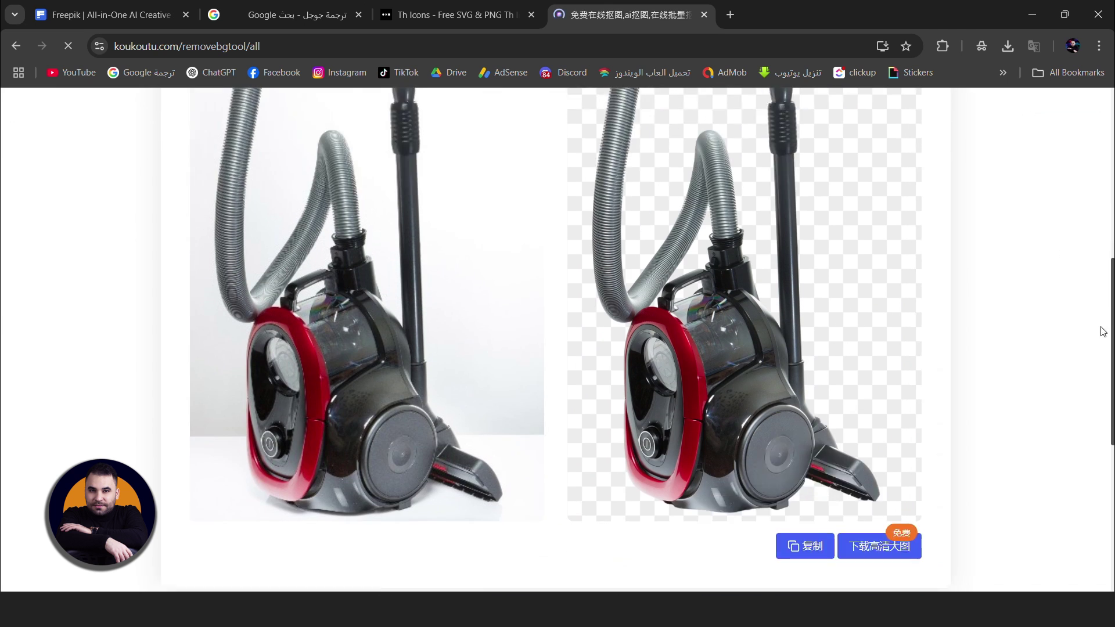
{"action": "scroll", "coordinate": [1100, 372], "scroll_direction": "down", "scroll_amount": 2}
{"action": "left_click", "coordinate": [887, 434]}
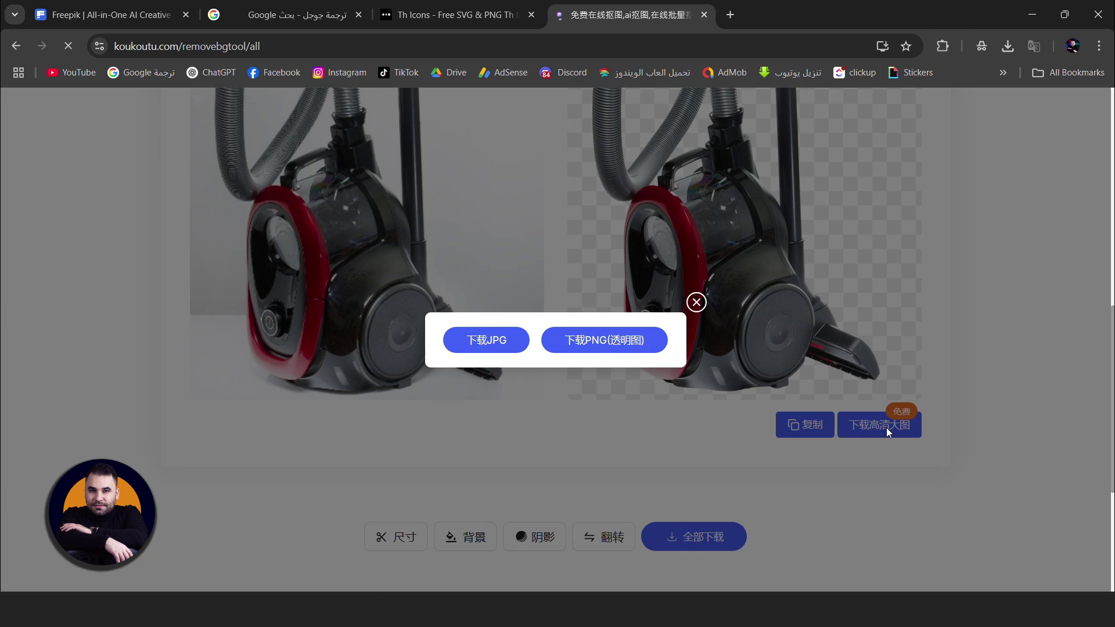
{"action": "left_click", "coordinate": [610, 343]}
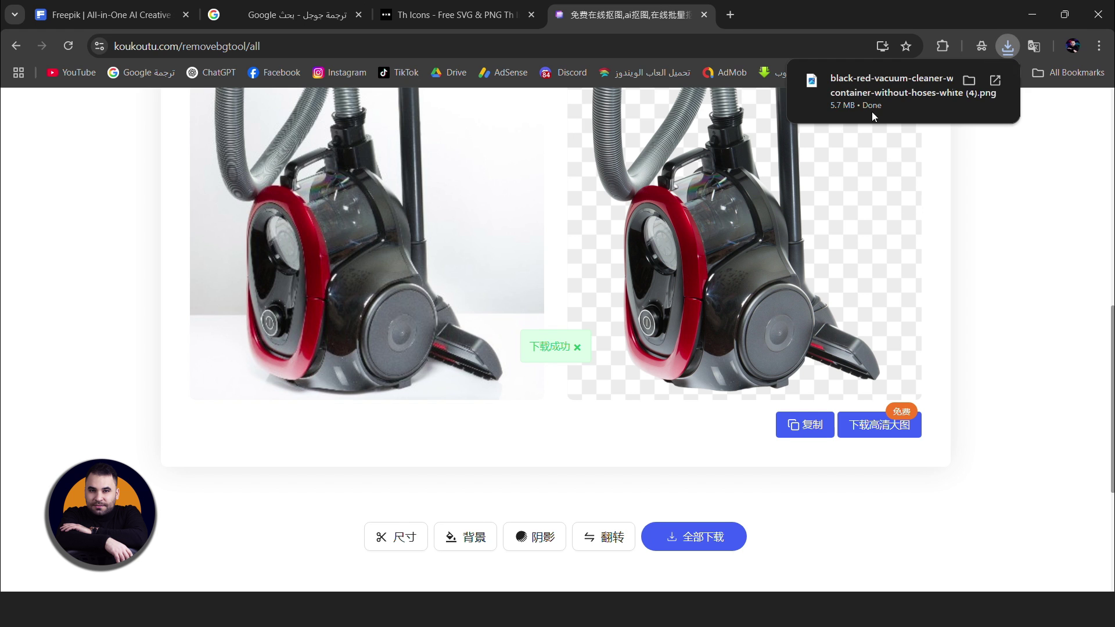
{"action": "left_click_drag", "start_coordinate": [884, 92], "coordinate": [715, 581]}
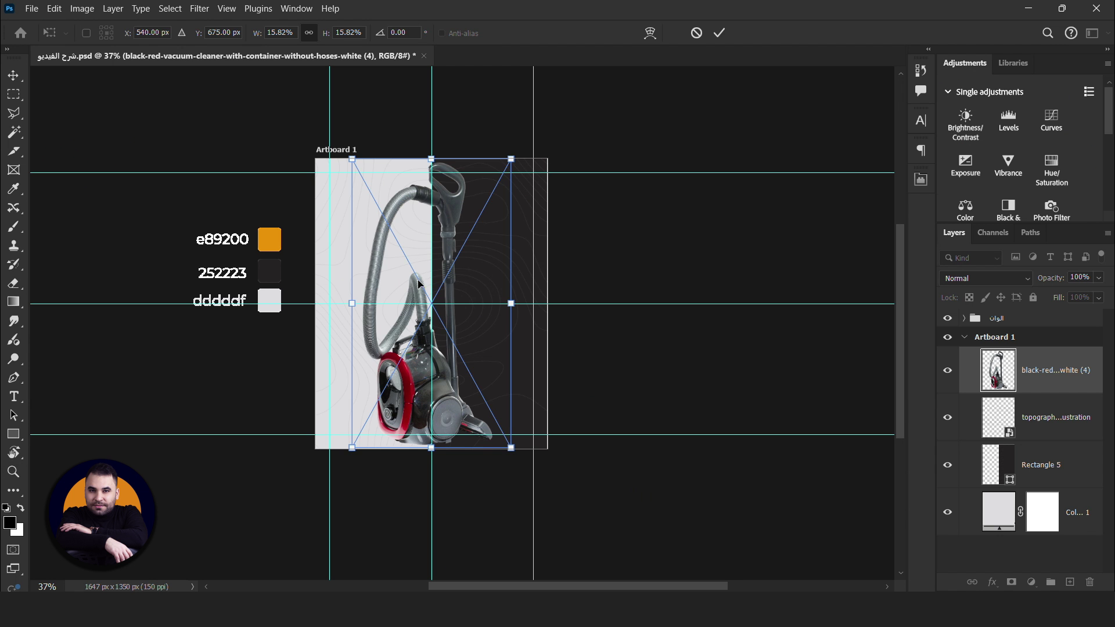
- Flip the vacuum horizontally, scale it to about 13%, and place it on the light left half
{"action": "left_click_drag", "start_coordinate": [493, 286], "coordinate": [454, 286]}
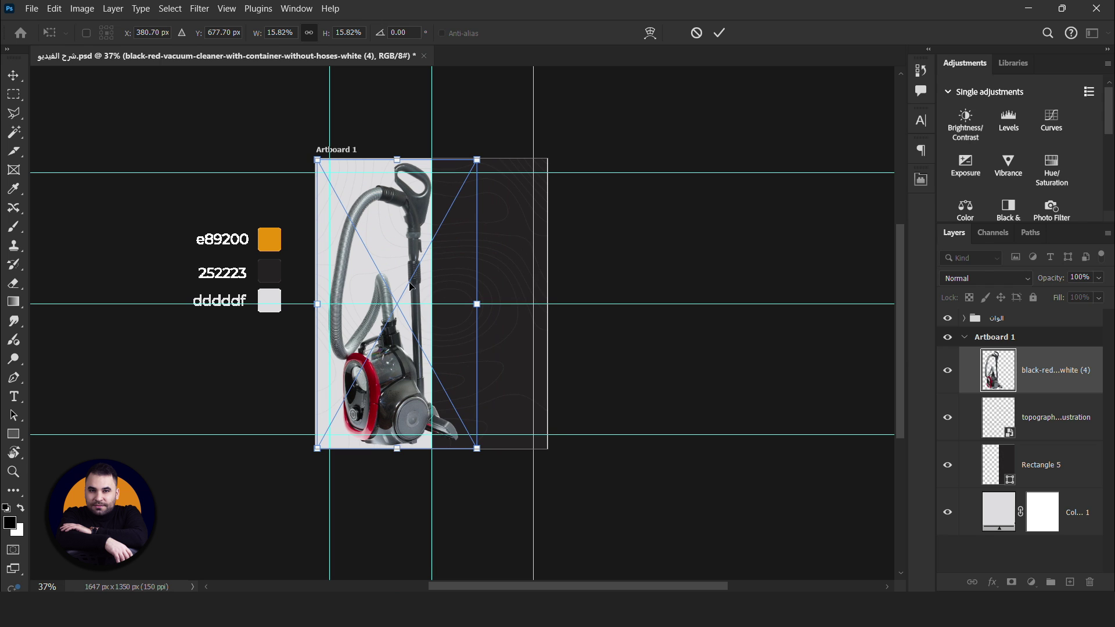
{"action": "right_click", "coordinate": [404, 284]}
{"action": "left_click", "coordinate": [491, 547]}
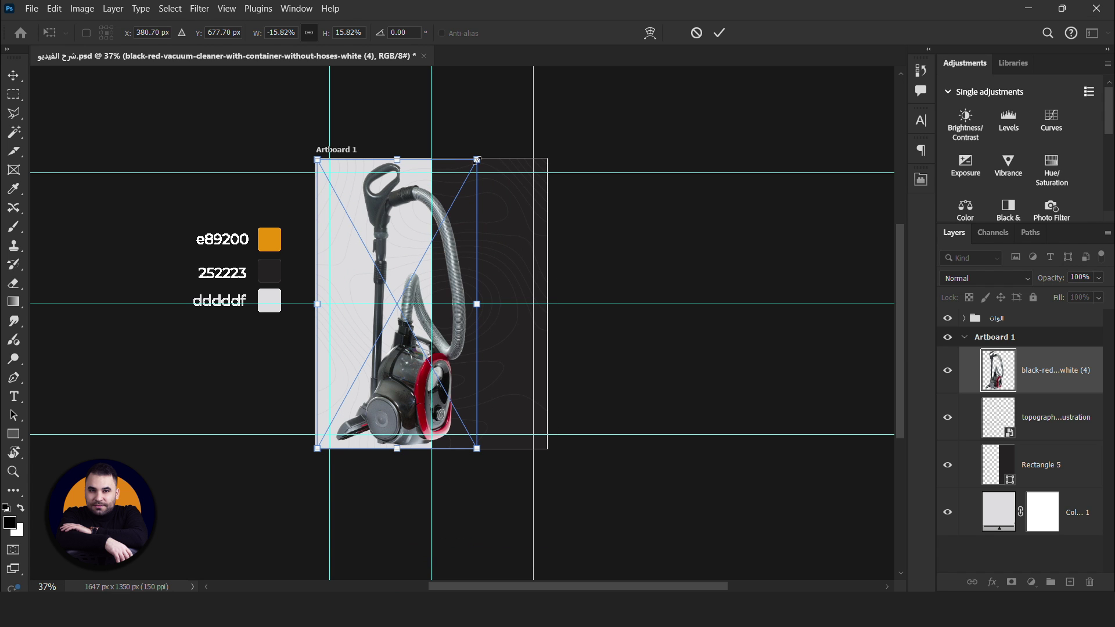
{"action": "left_click_drag", "start_coordinate": [477, 160], "coordinate": [448, 212]}
{"action": "left_click_drag", "start_coordinate": [402, 248], "coordinate": [383, 217]}
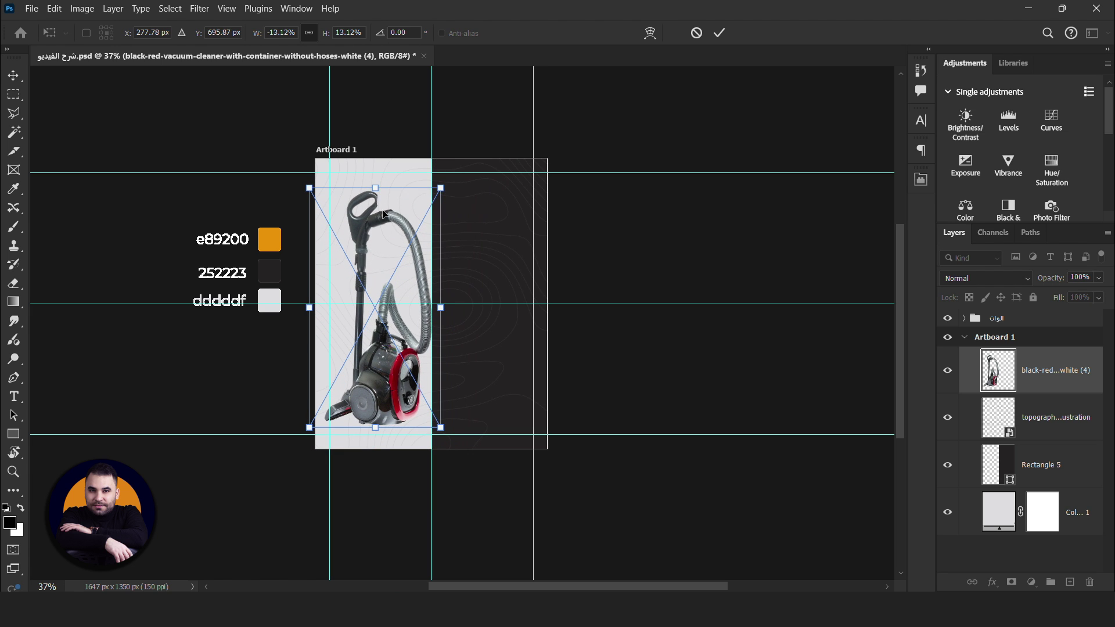
{"action": "key", "text": "Return"}
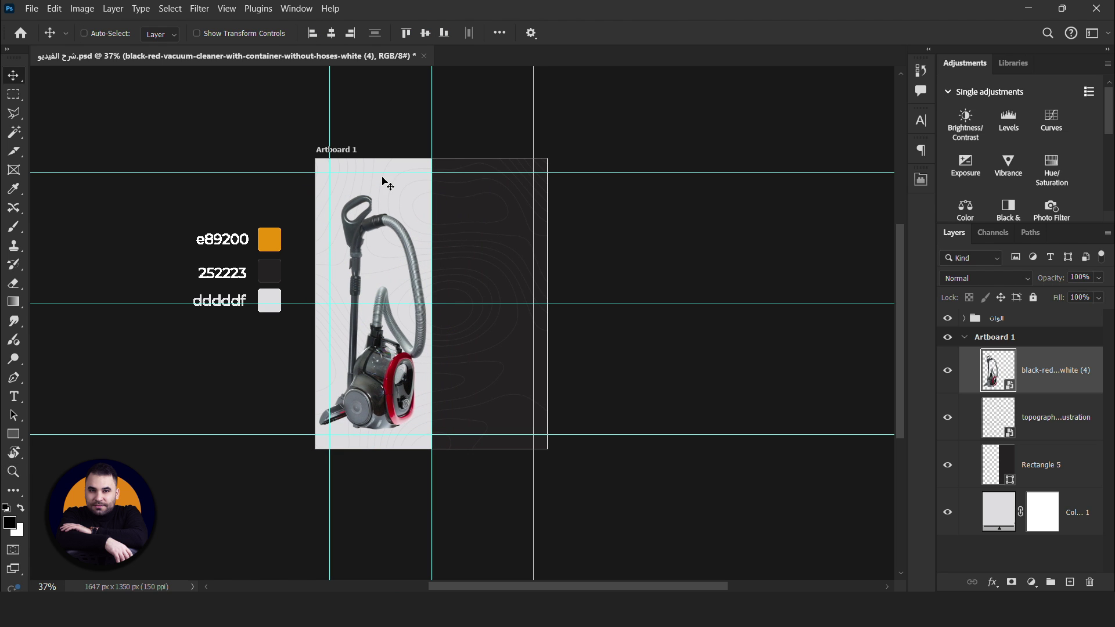
- Add Layer 1 beneath the vacuum layer and set black as the brush colour
{"action": "left_click", "coordinate": [1070, 583]}
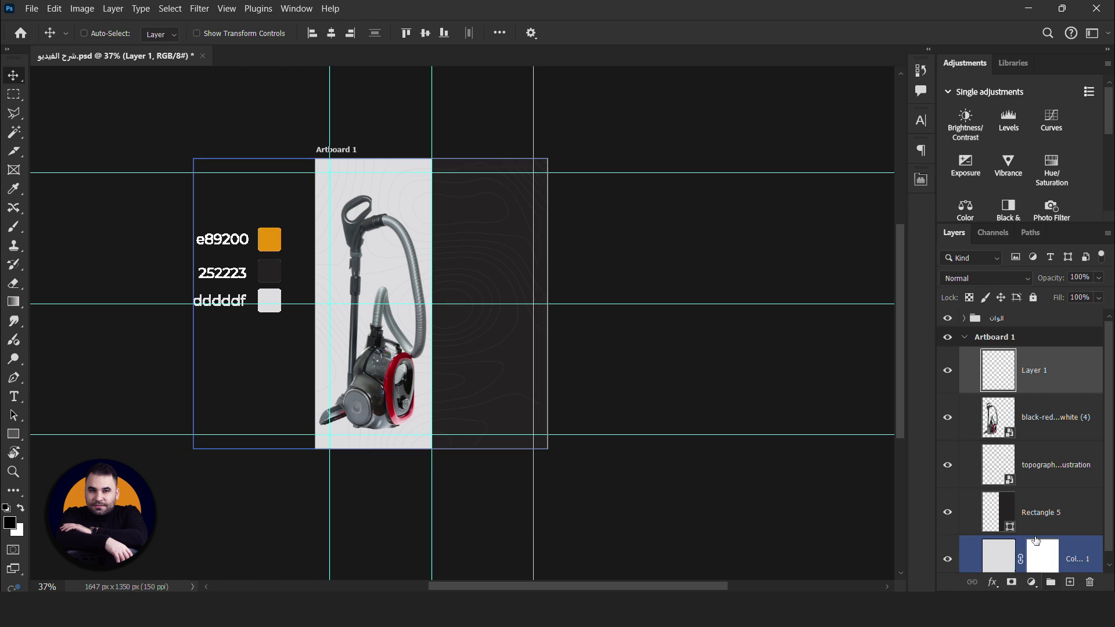
{"action": "mouse_move", "coordinate": [1066, 369]}
{"action": "left_mouse_down"}
{"action": "mouse_move", "coordinate": [1060, 422]}
{"action": "mouse_move", "coordinate": [1035, 472]}
{"action": "left_mouse_up"}
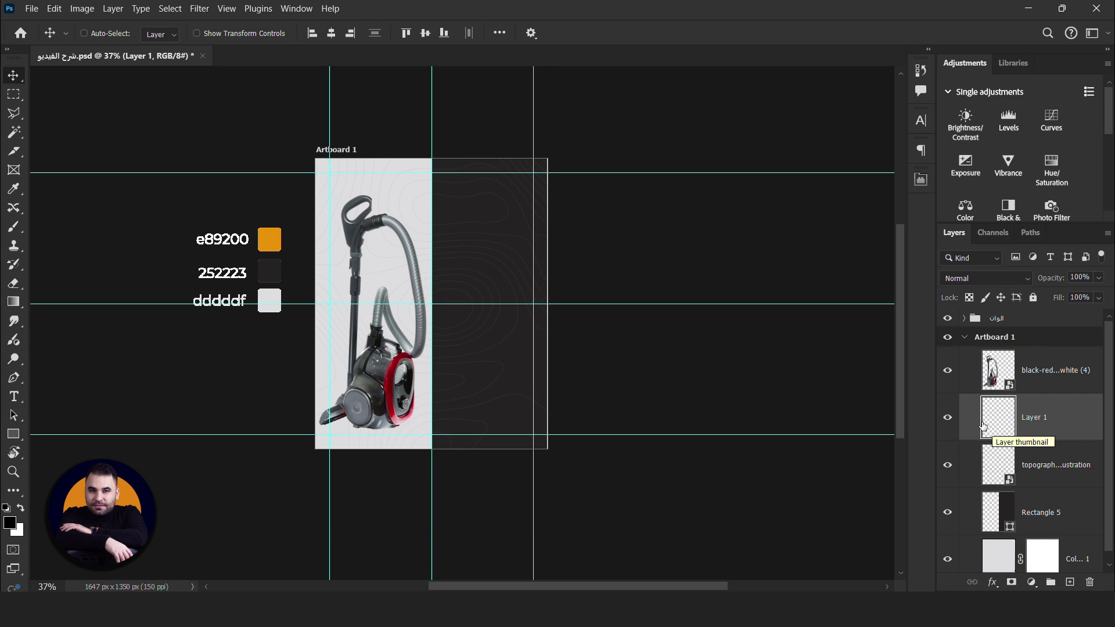
{"action": "left_click", "coordinate": [7, 228]}
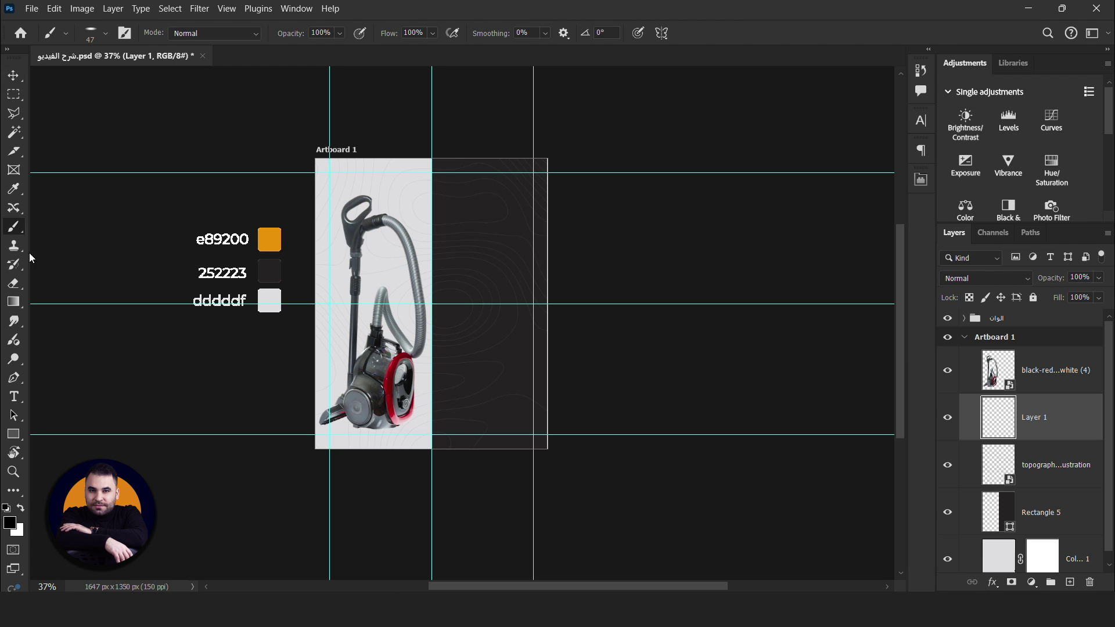
{"action": "left_click", "coordinate": [10, 526]}
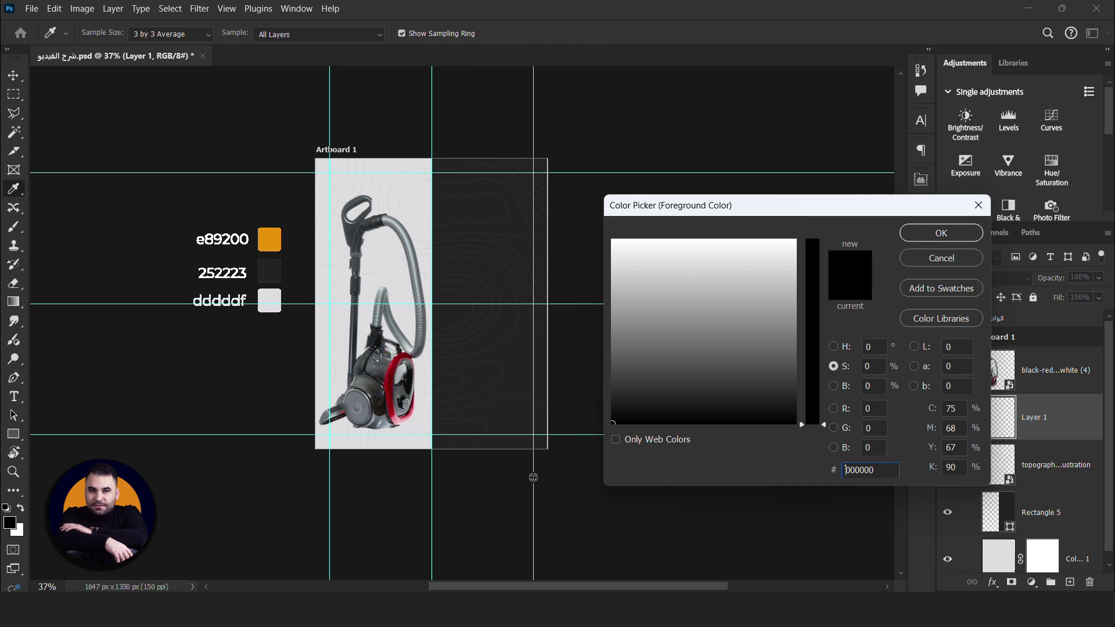
{"action": "left_click", "coordinate": [926, 240]}
- Flatten and angle the brush tip into a thin ellipse and enlarge it
{"action": "scroll", "coordinate": [365, 287], "scroll_direction": "up", "scroll_amount": 2}
{"action": "right_click", "coordinate": [381, 224]}
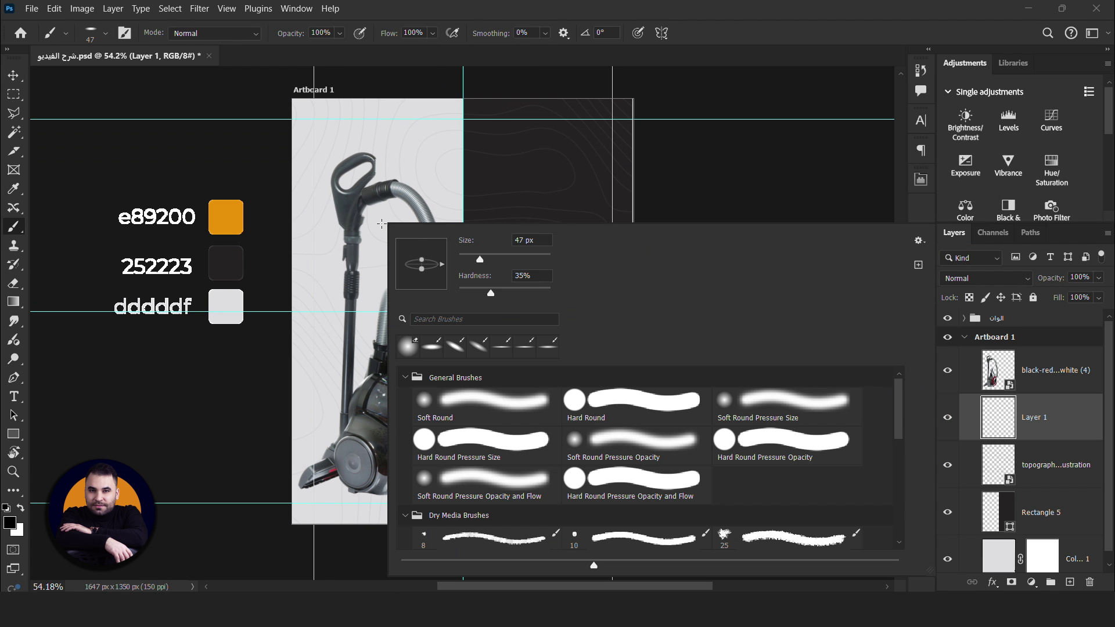
{"action": "mouse_move", "coordinate": [422, 273]}
{"action": "left_mouse_down"}
{"action": "mouse_move", "coordinate": [453, 267]}
{"action": "mouse_move", "coordinate": [401, 226]}
{"action": "left_mouse_up"}
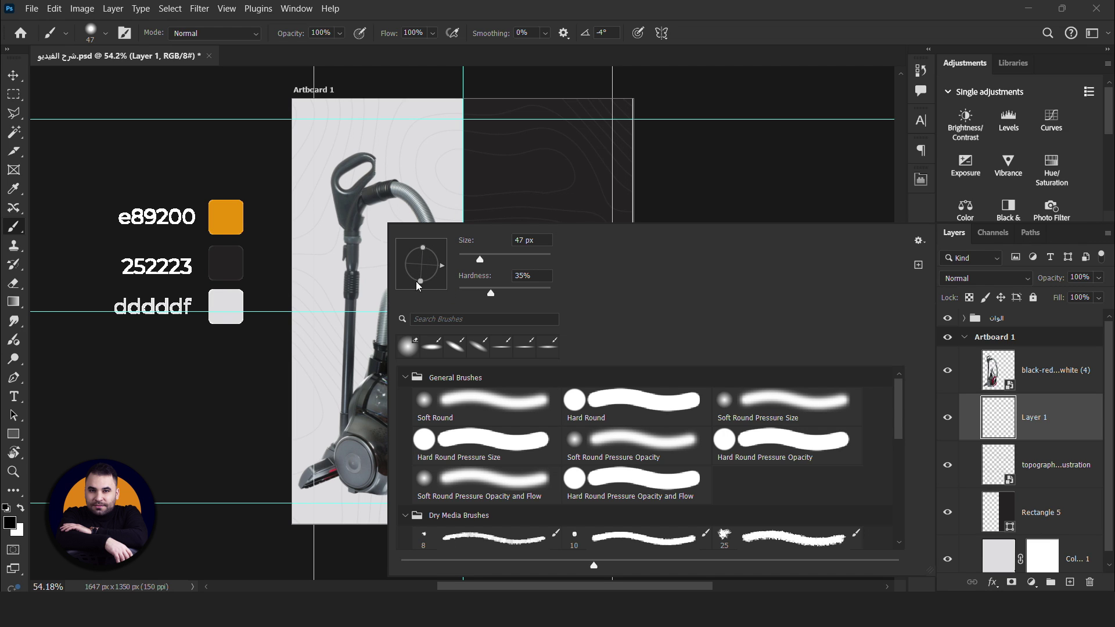
{"action": "left_click_drag", "start_coordinate": [444, 271], "coordinate": [424, 263]}
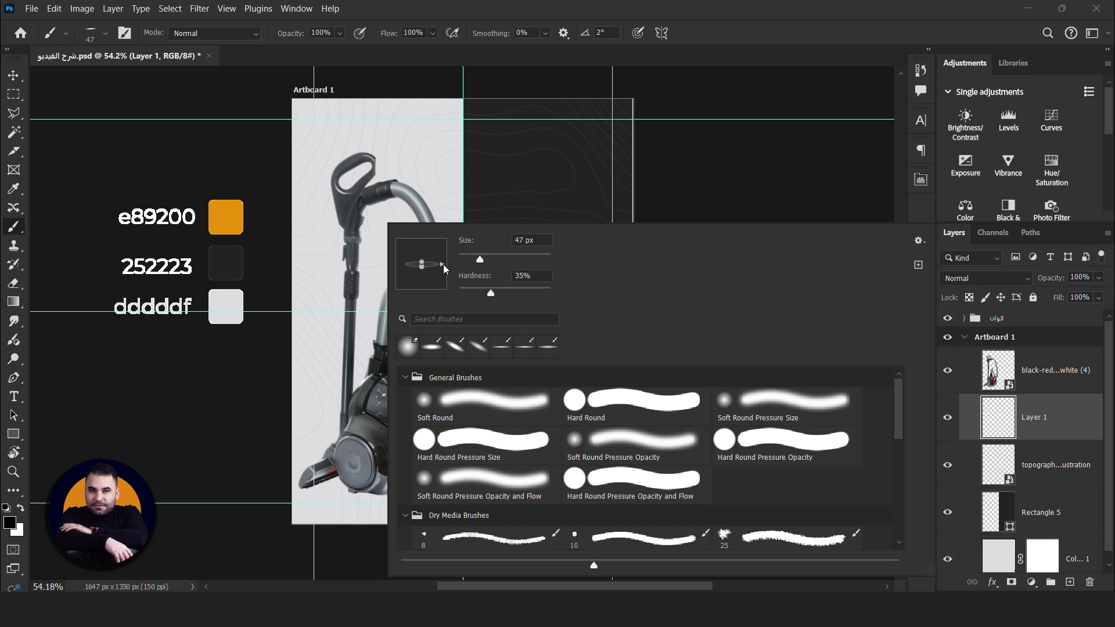
{"action": "key", "text": "Escape"}
{"action": "scroll", "coordinate": [389, 530], "scroll_direction": "up", "scroll_amount": 1}
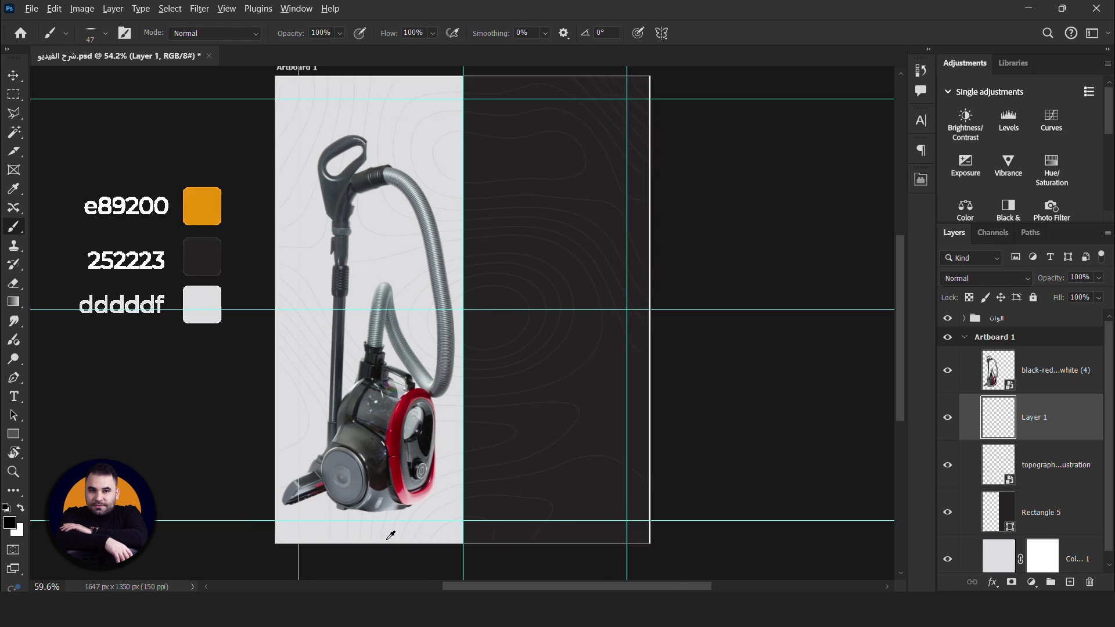
{"action": "scroll", "coordinate": [375, 509], "scroll_direction": "up", "scroll_amount": 1}
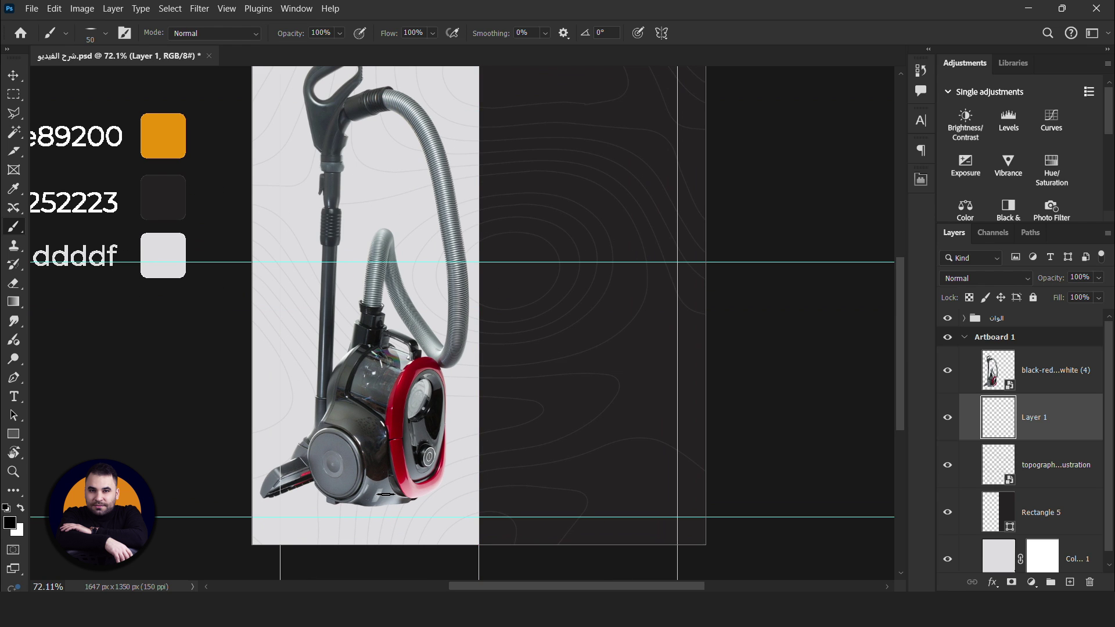
{"action": "key", "text": "bracketright"}
{"action": "key", "text": "bracketright"}
{"action": "key", "text": "bracketright"}
{"action": "key", "text": "bracketright"}
{"action": "key", "text": "bracketright"}
{"action": "key", "text": "bracketright"}
{"action": "key", "text": "bracketright"}
- Paint a soft black shadow under the vacuum base at lowered brush opacity, then add Layer 2
{"action": "left_click", "coordinate": [374, 504]}
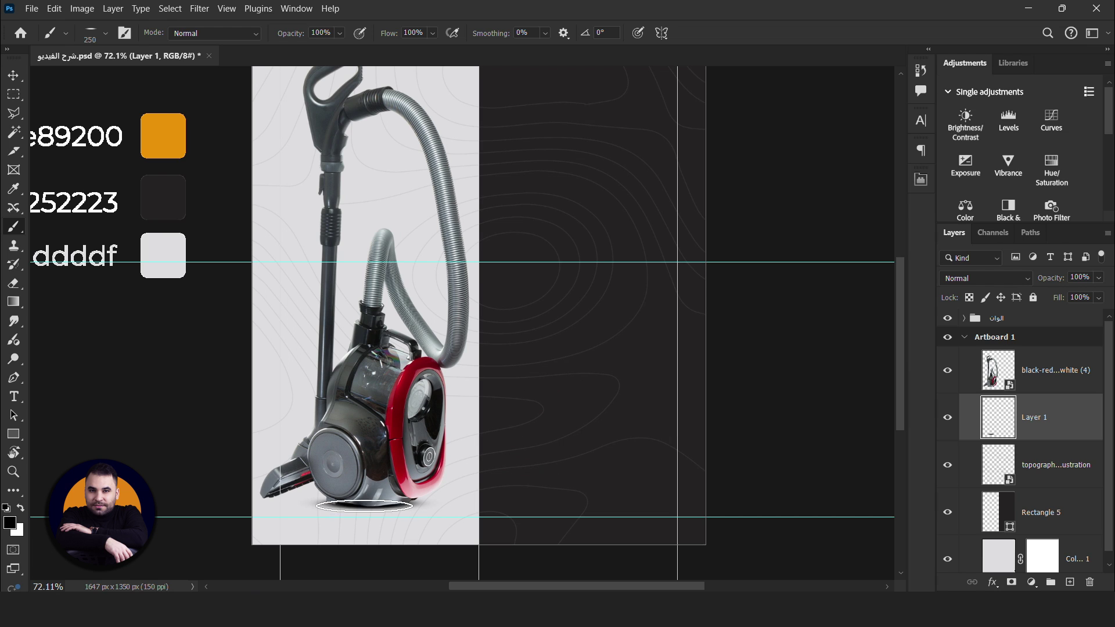
{"action": "key", "text": "bracketright"}
{"action": "key", "text": "bracketright"}
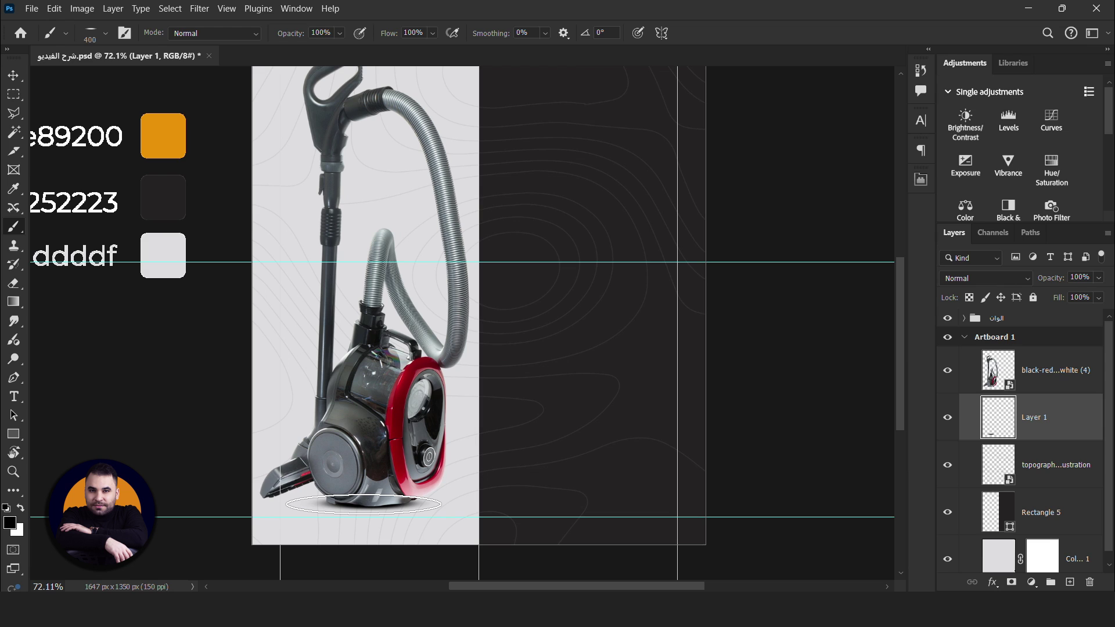
{"action": "key", "text": "bracketright"}
{"action": "key", "text": "bracketright"}
{"action": "left_click", "coordinate": [335, 33]}
{"action": "left_click_drag", "start_coordinate": [341, 33], "coordinate": [323, 46]}
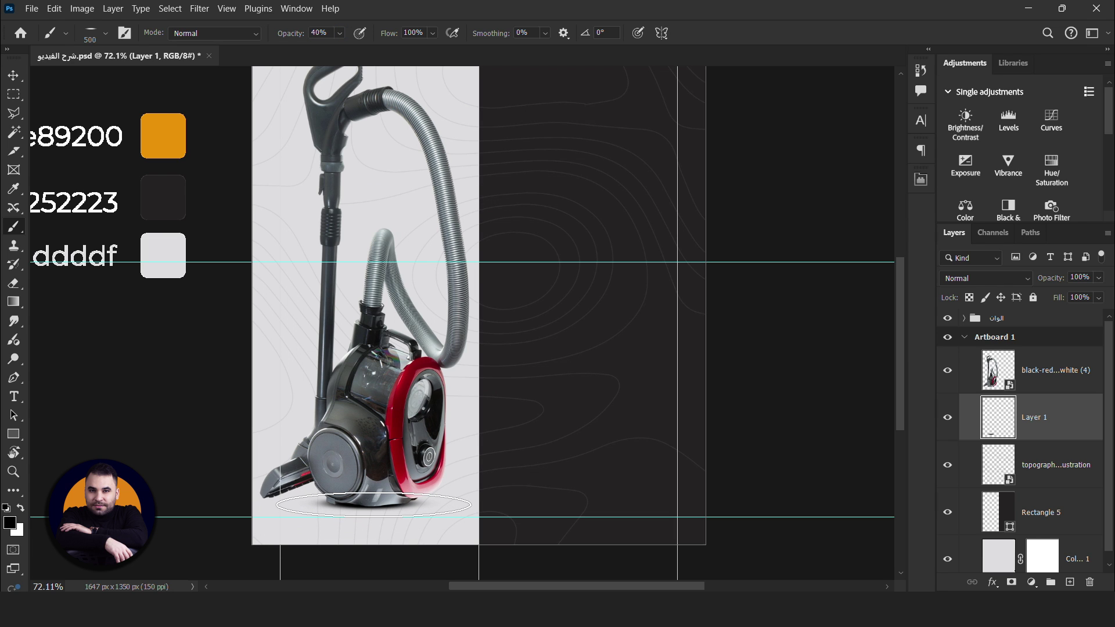
{"action": "left_click", "coordinate": [373, 505]}
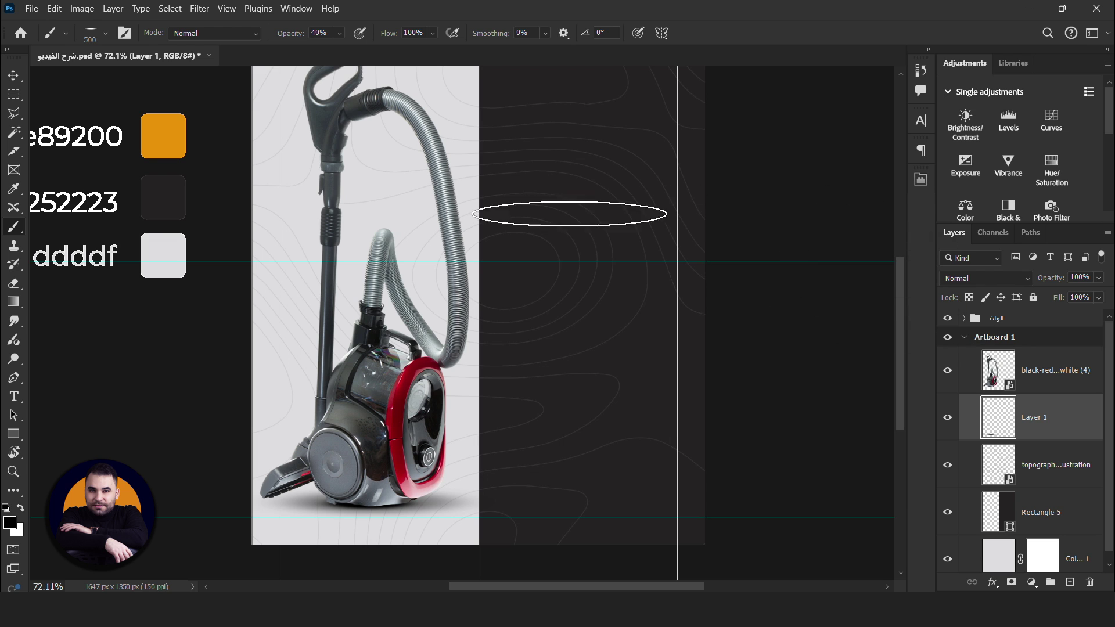
{"action": "left_click", "coordinate": [1069, 583]}
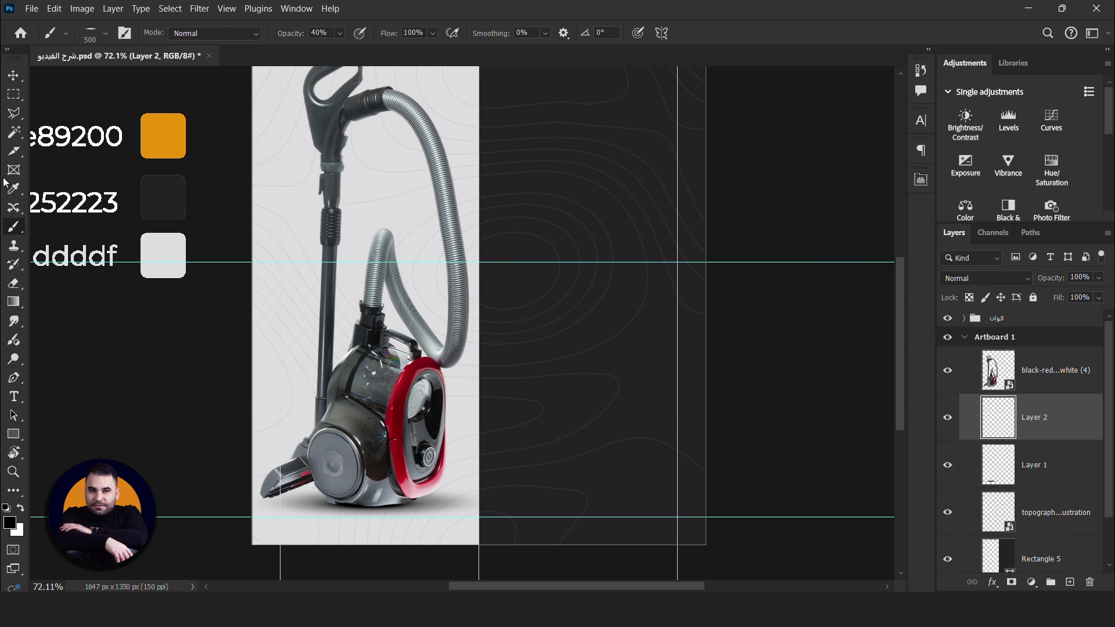
- Paint a diagonal shadow under the vacuum's nozzle on Layer 2 with a 209 px brush
{"action": "right_click", "coordinate": [395, 351]}
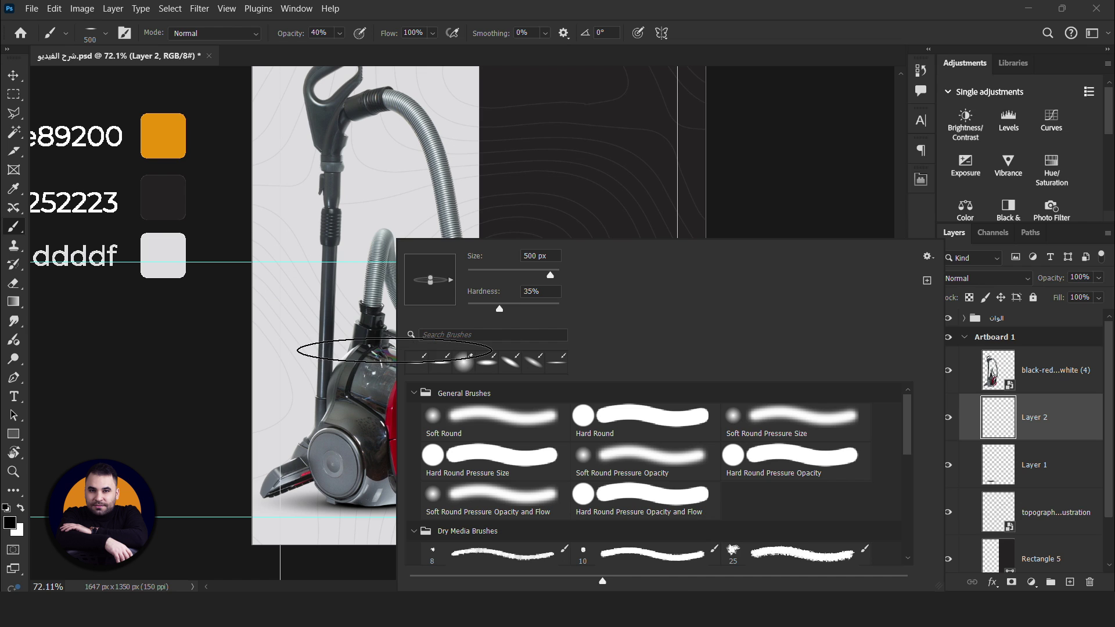
{"action": "left_click_drag", "start_coordinate": [451, 282], "coordinate": [456, 277]}
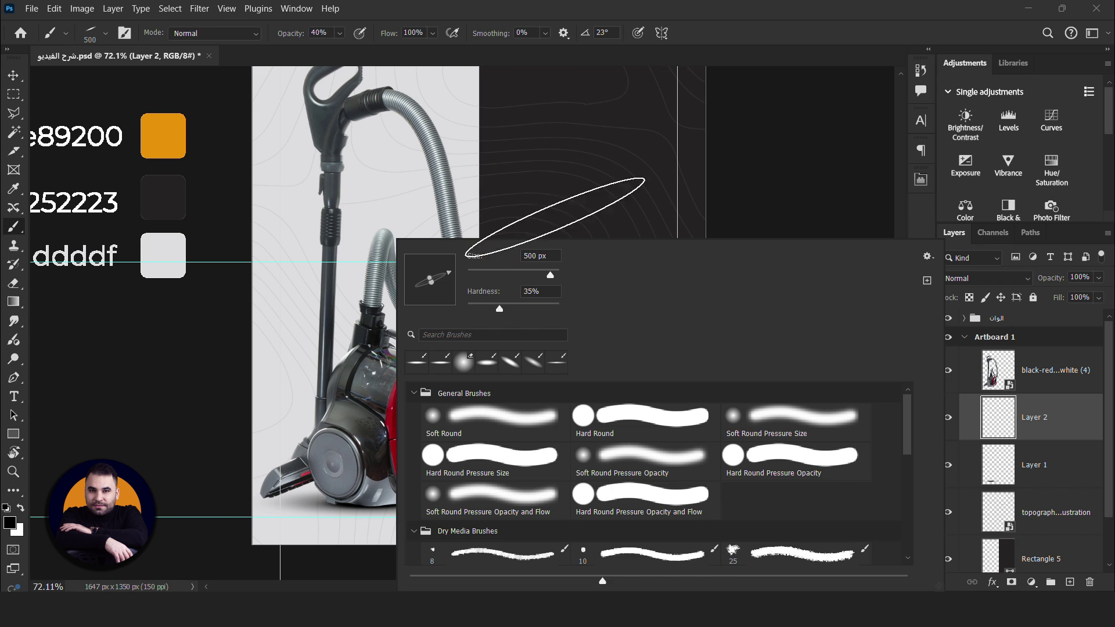
{"action": "left_click", "coordinate": [578, 214]}
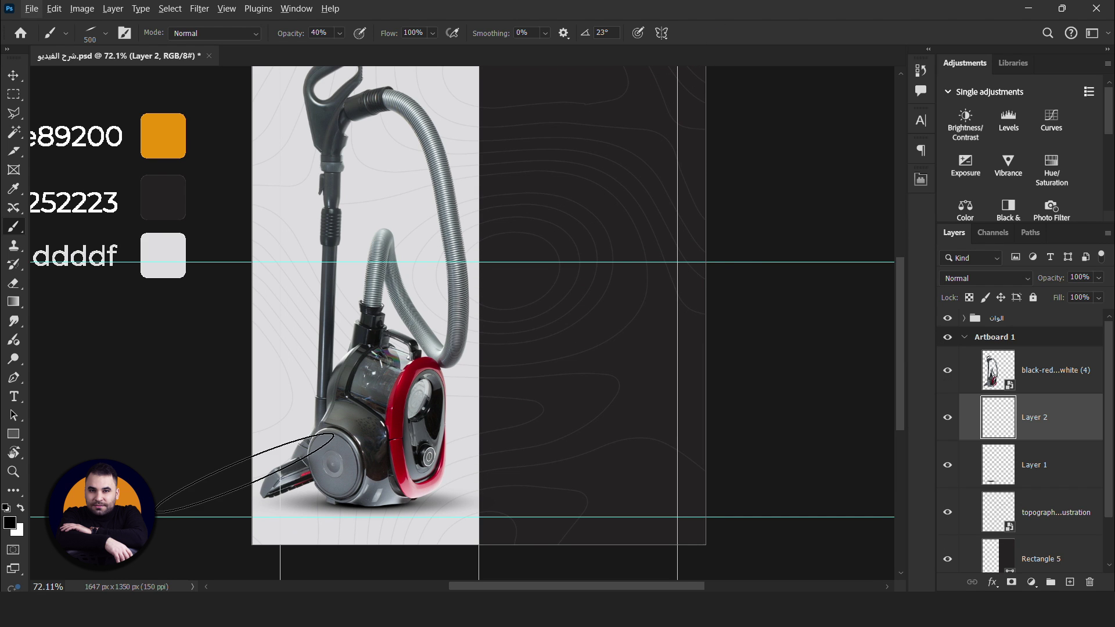
{"action": "left_click_drag", "start_coordinate": [281, 501], "coordinate": [215, 509]}
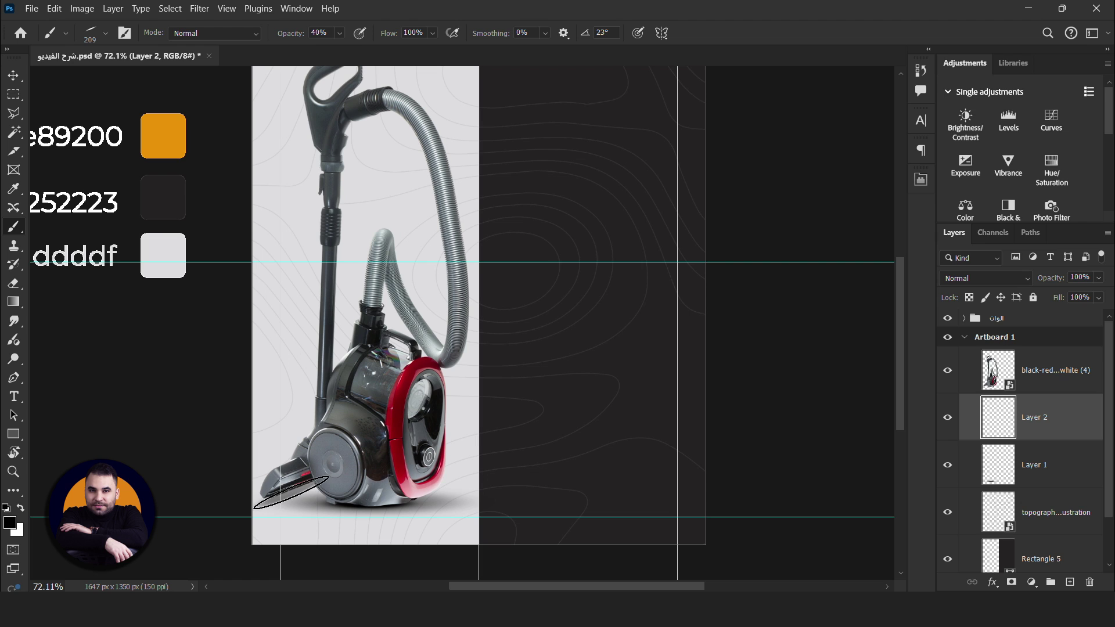
{"action": "left_click", "coordinate": [339, 33]}
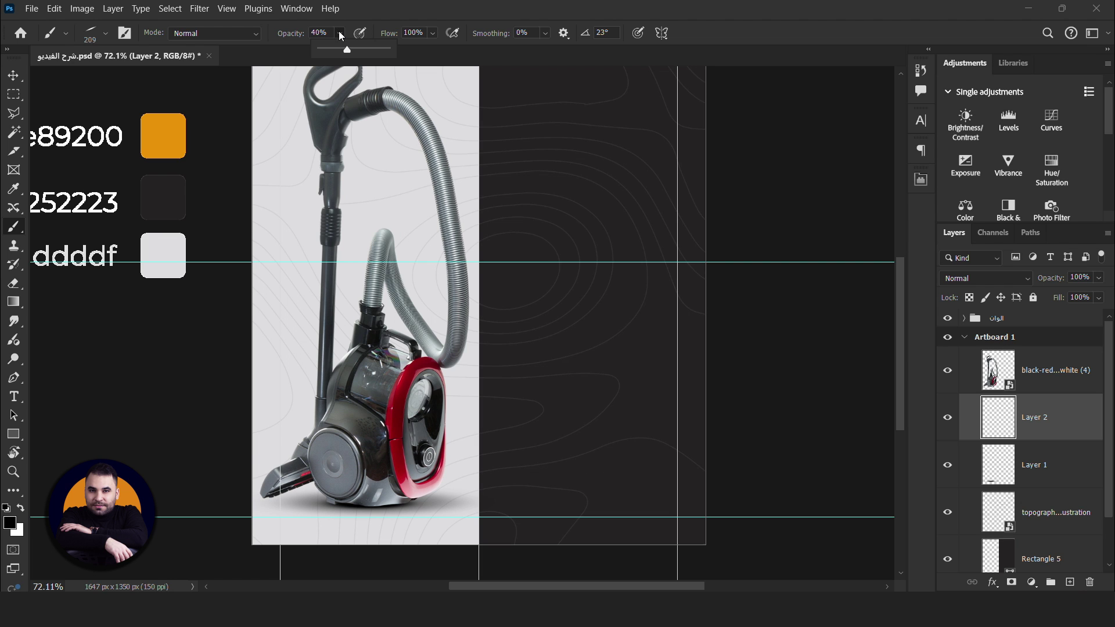
{"action": "left_click", "coordinate": [296, 491]}
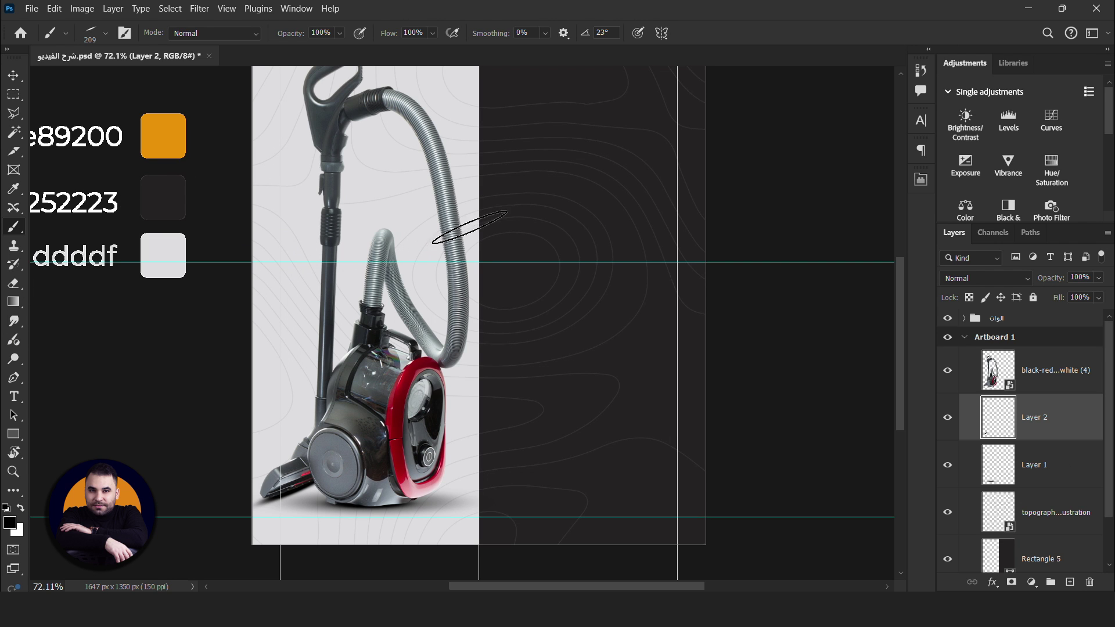
- Shrink the nozzle shadow slightly and set Layer 2's opacity to 82%
{"action": "key", "text": "ctrl+t"}
{"action": "left_click_drag", "start_coordinate": [353, 464], "coordinate": [353, 446]}
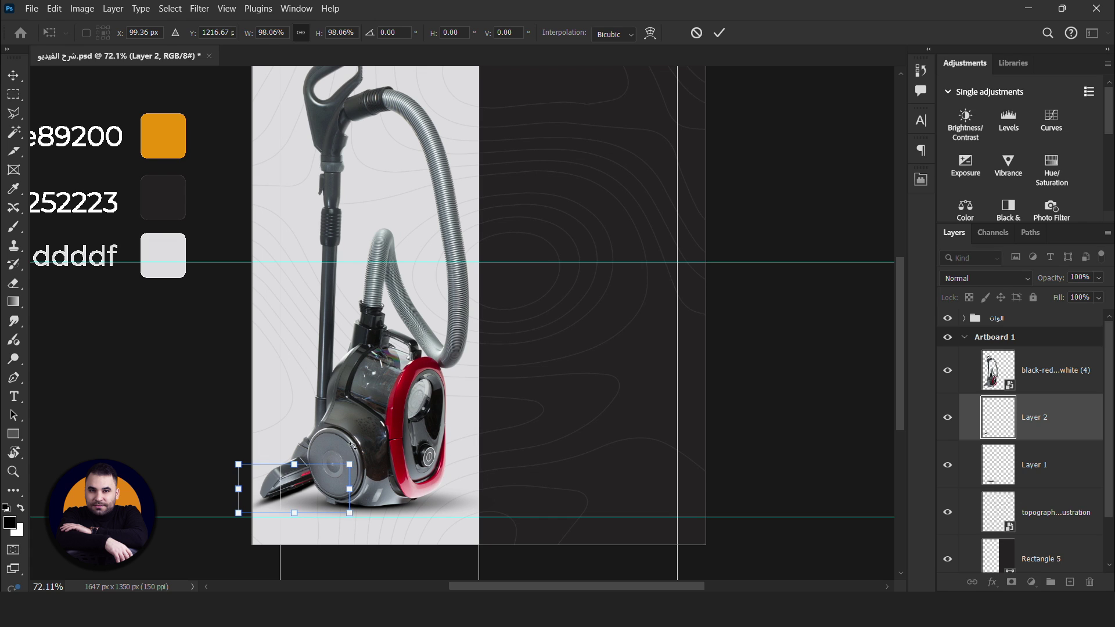
{"action": "key", "text": "Return"}
{"action": "left_click_drag", "start_coordinate": [1051, 283], "coordinate": [1057, 283]}
{"action": "scroll", "coordinate": [605, 251], "scroll_direction": "down", "scroll_amount": 2}
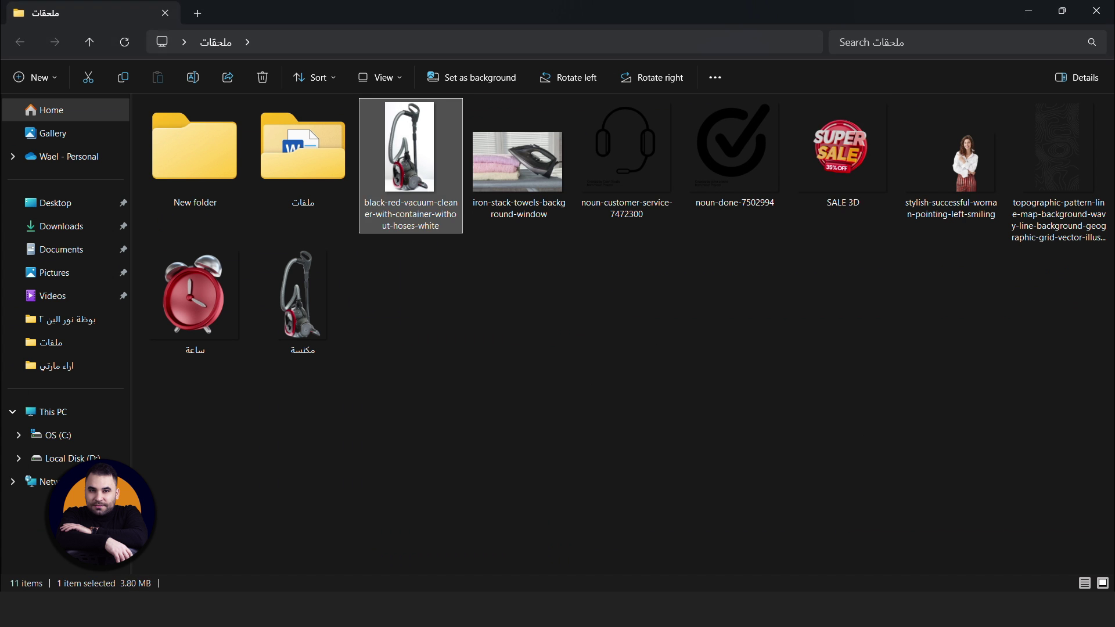
- Place the SALE 3D badge, scaled down, at the top of the dark right half
{"action": "mouse_move", "coordinate": [842, 154]}
{"action": "left_mouse_down"}
{"action": "mouse_move", "coordinate": [686, 557]}
{"action": "mouse_move", "coordinate": [566, 250]}
{"action": "left_mouse_up"}
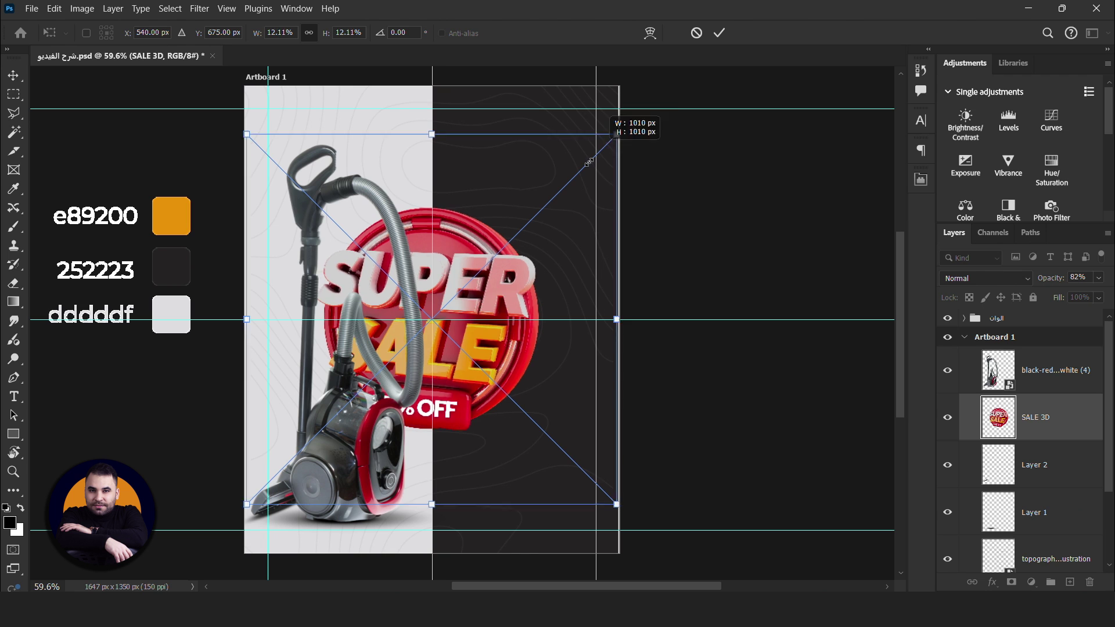
{"action": "left_click_drag", "start_coordinate": [622, 97], "coordinate": [549, 206]}
{"action": "left_click_drag", "start_coordinate": [498, 268], "coordinate": [575, 162]}
{"action": "left_click_drag", "start_coordinate": [624, 96], "coordinate": [618, 93]}
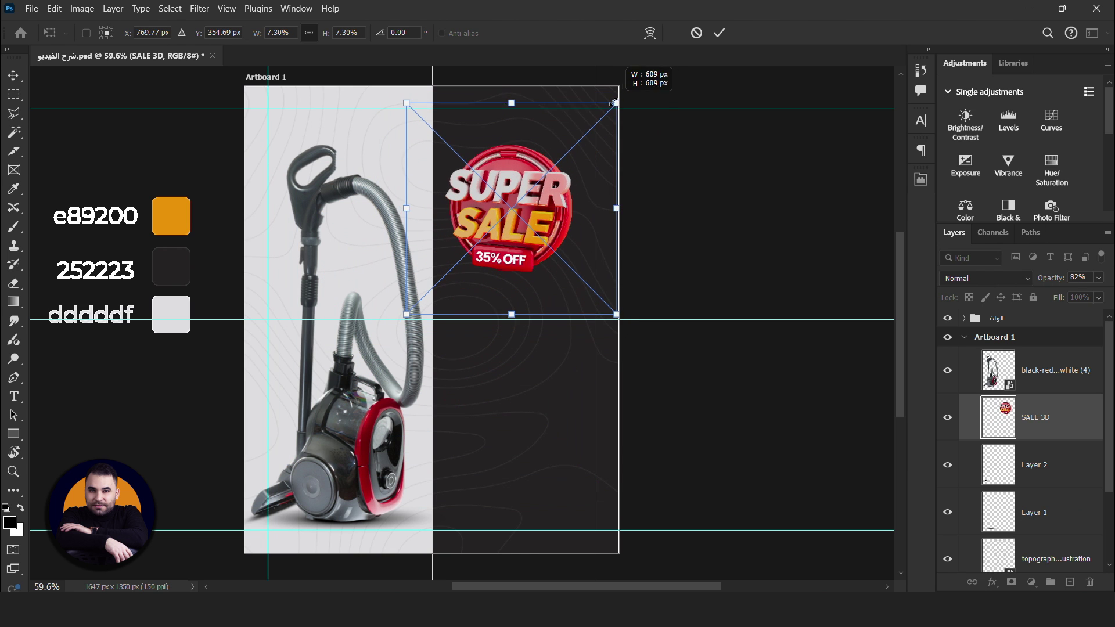
{"action": "left_click_drag", "start_coordinate": [585, 170], "coordinate": [568, 175]}
{"action": "key", "text": "Return"}
- Move the SALE 3D layer above the vacuum and duplicate it
{"action": "key", "text": "b"}
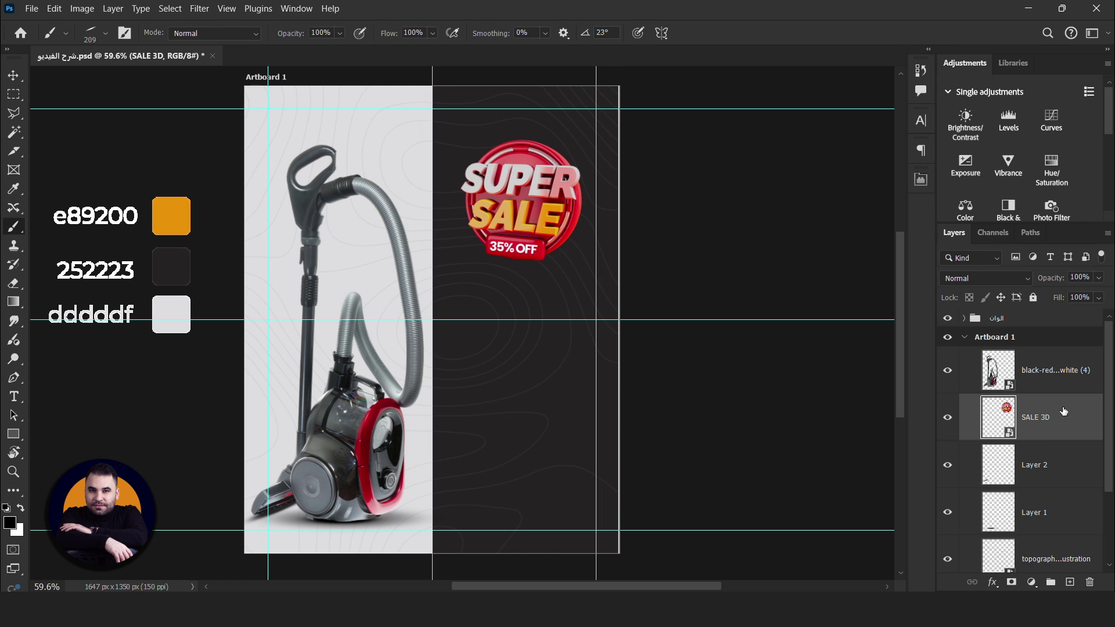
{"action": "left_click_drag", "start_coordinate": [1064, 411], "coordinate": [996, 350]}
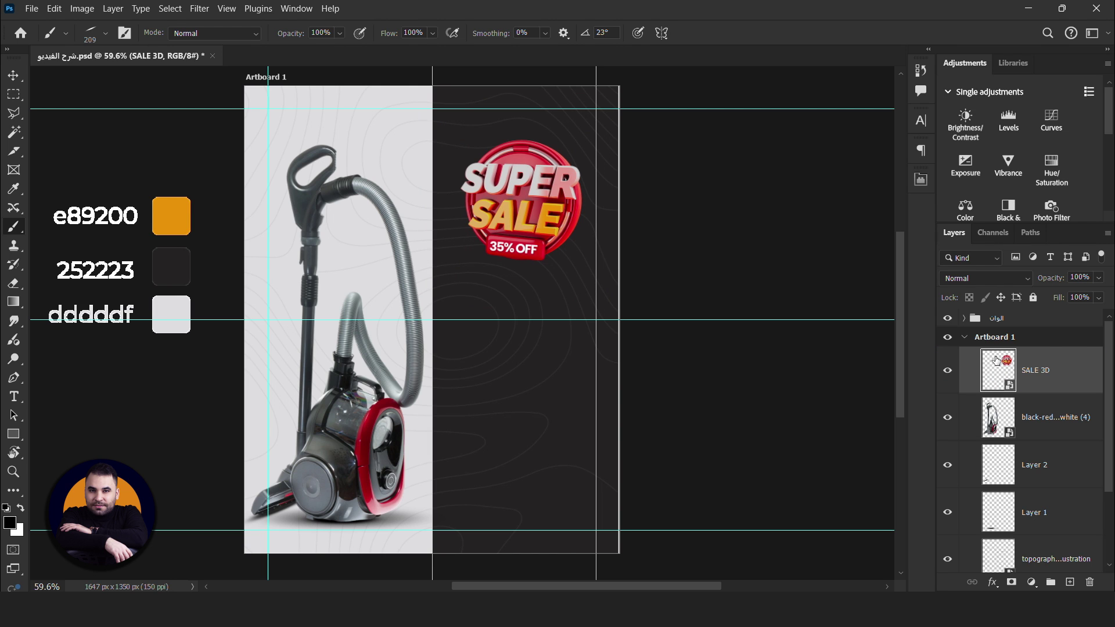
{"action": "key", "text": "ctrl+j"}
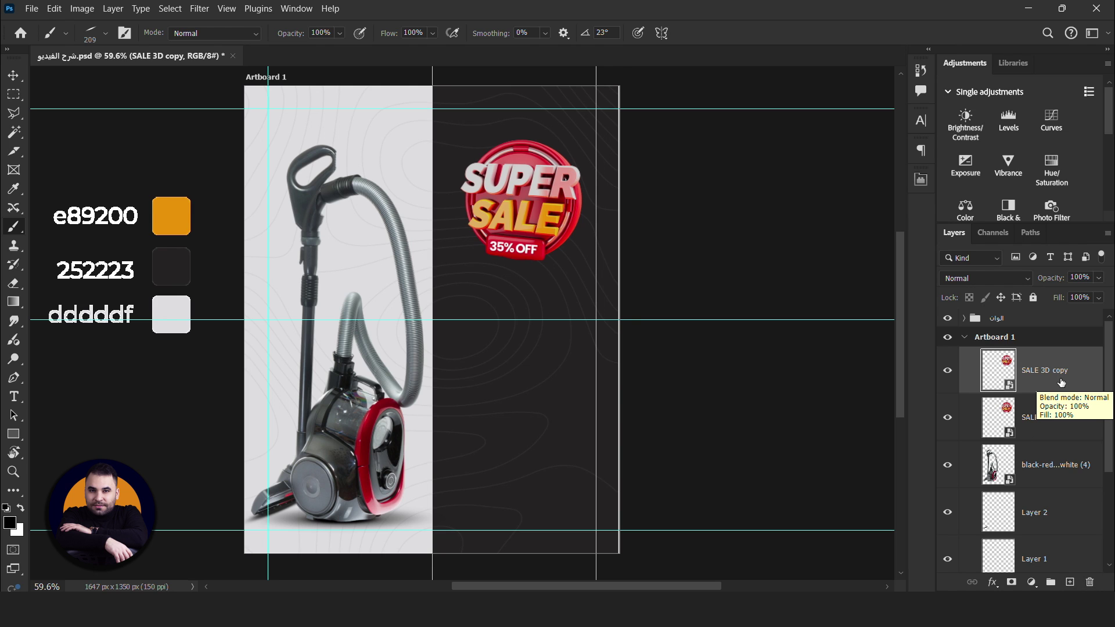
{"action": "left_click", "coordinate": [1052, 428]}
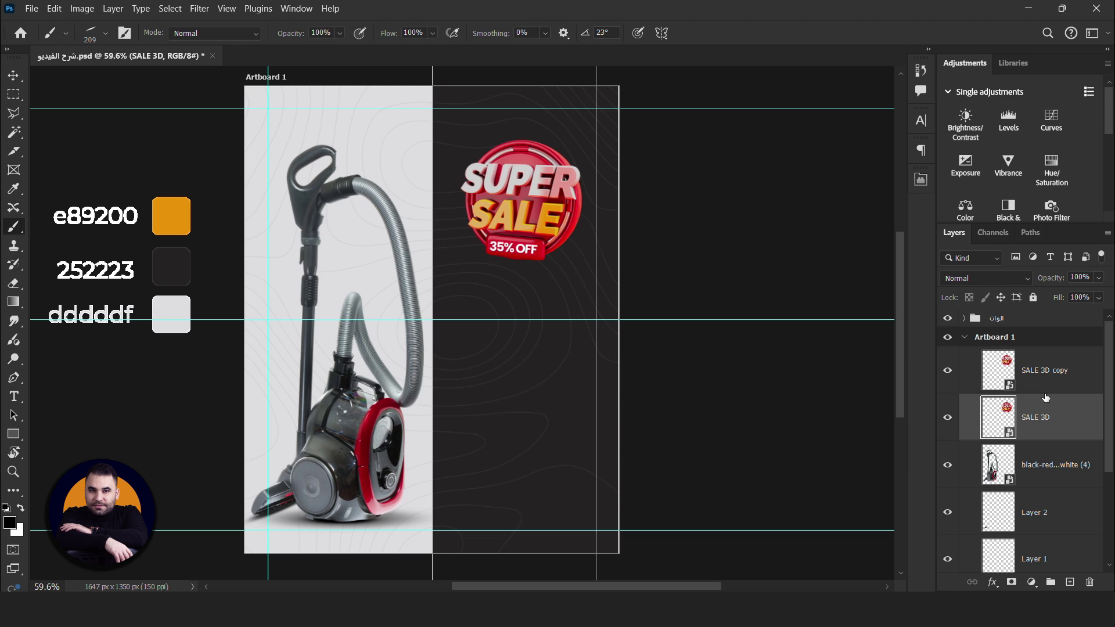
- Add a Hue/Saturation adjustment at Lightness -100, clipped to the original SALE 3D layer
{"action": "left_click", "coordinate": [1052, 168]}
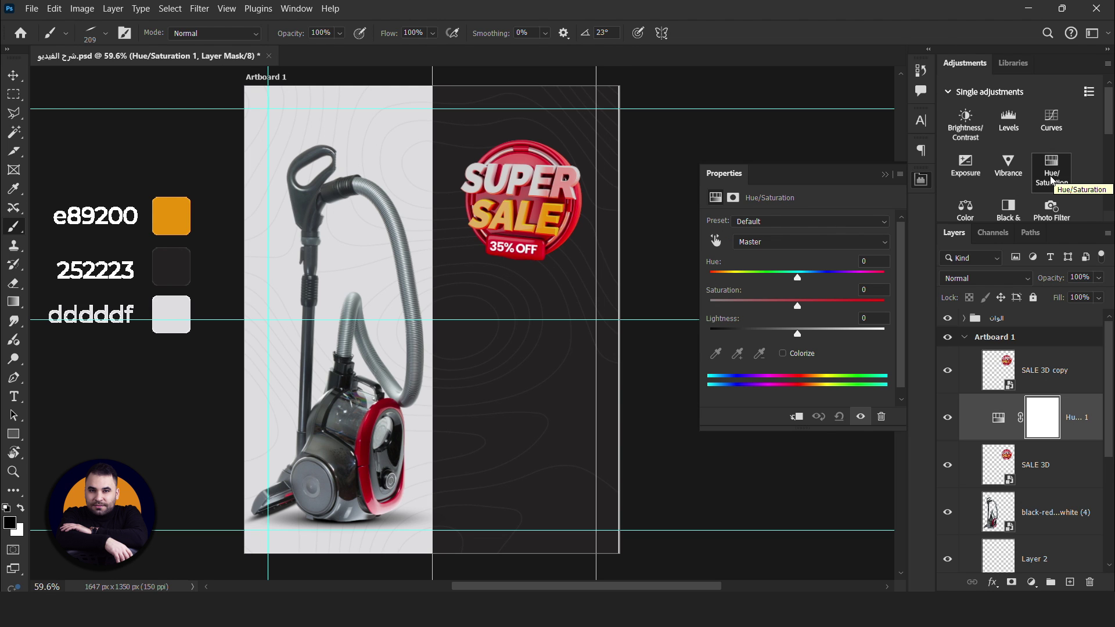
{"action": "left_click_drag", "start_coordinate": [790, 335], "coordinate": [730, 385]}
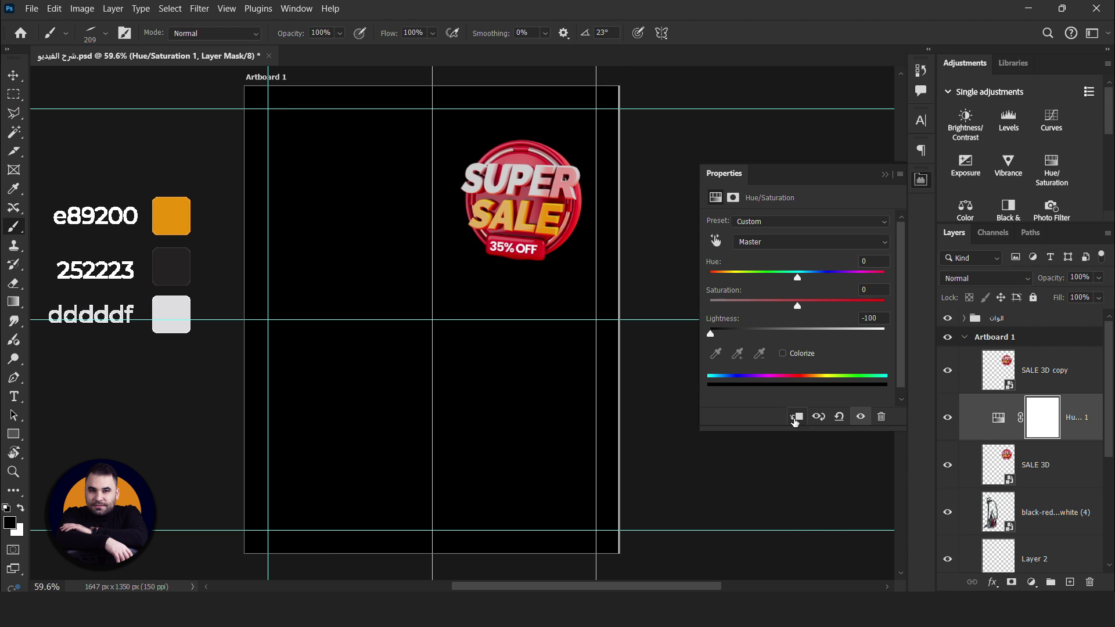
{"action": "left_click", "coordinate": [794, 419]}
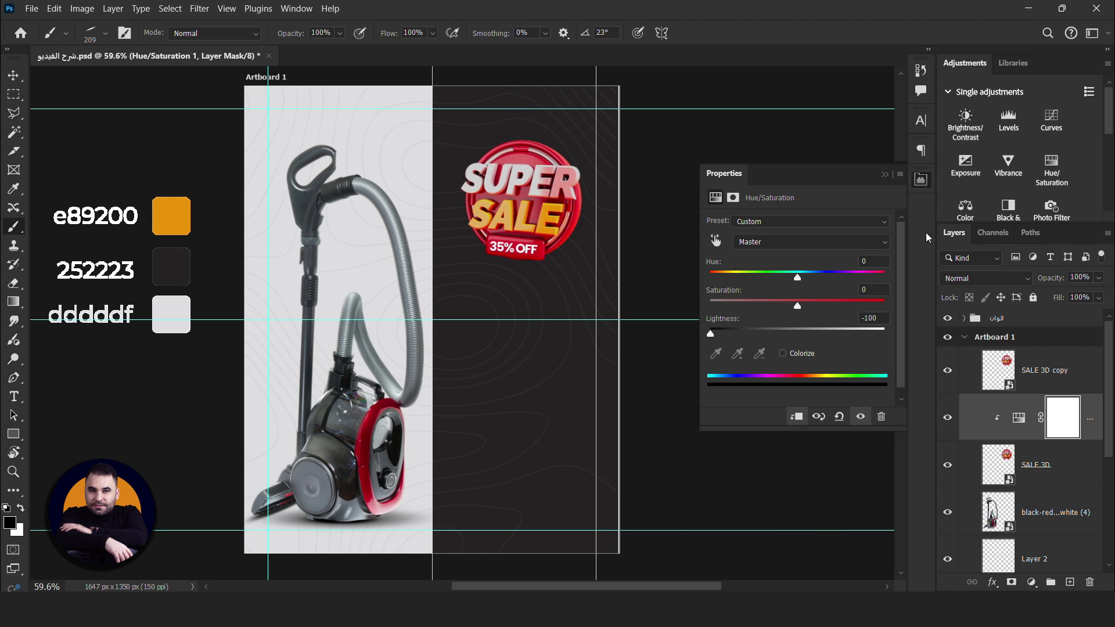
{"action": "left_click", "coordinate": [925, 182]}
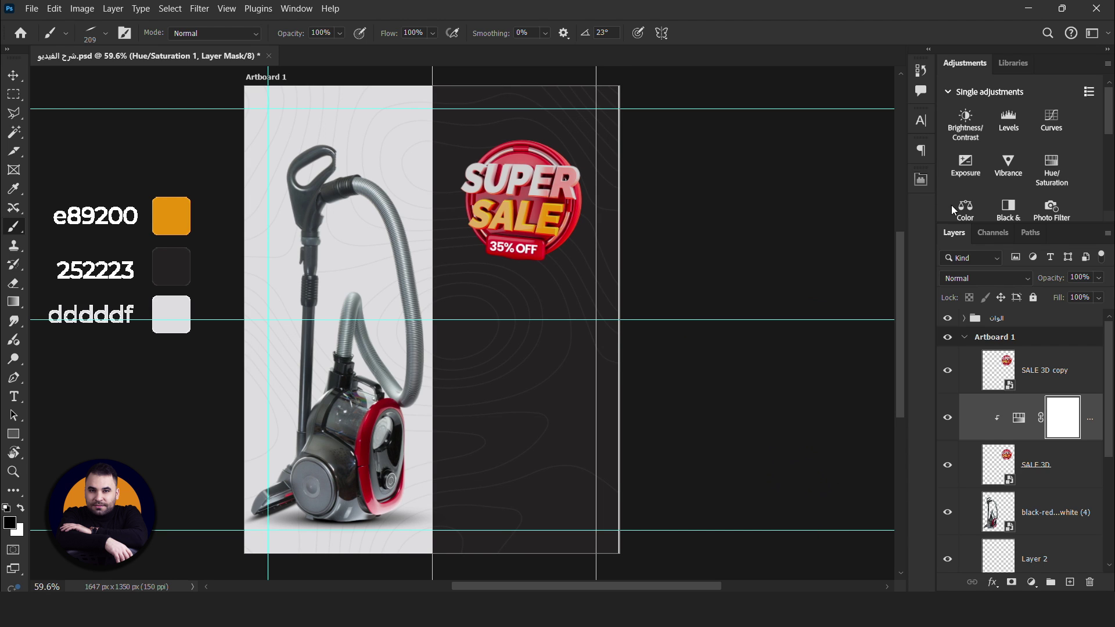
- Merge SALE 3D and the black adjustment into a new layer and start renaming it
{"action": "left_click", "coordinate": [1072, 470]}
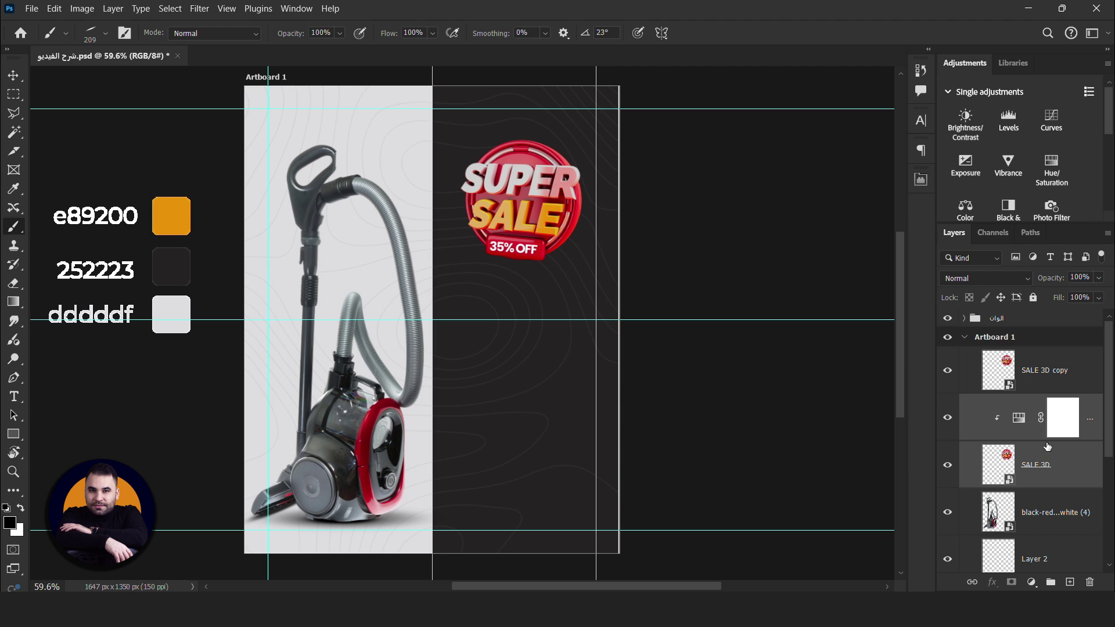
{"action": "left_click_drag", "start_coordinate": [1047, 439], "coordinate": [1078, 409]}
{"action": "key", "text": "ctrl+alt+e"}
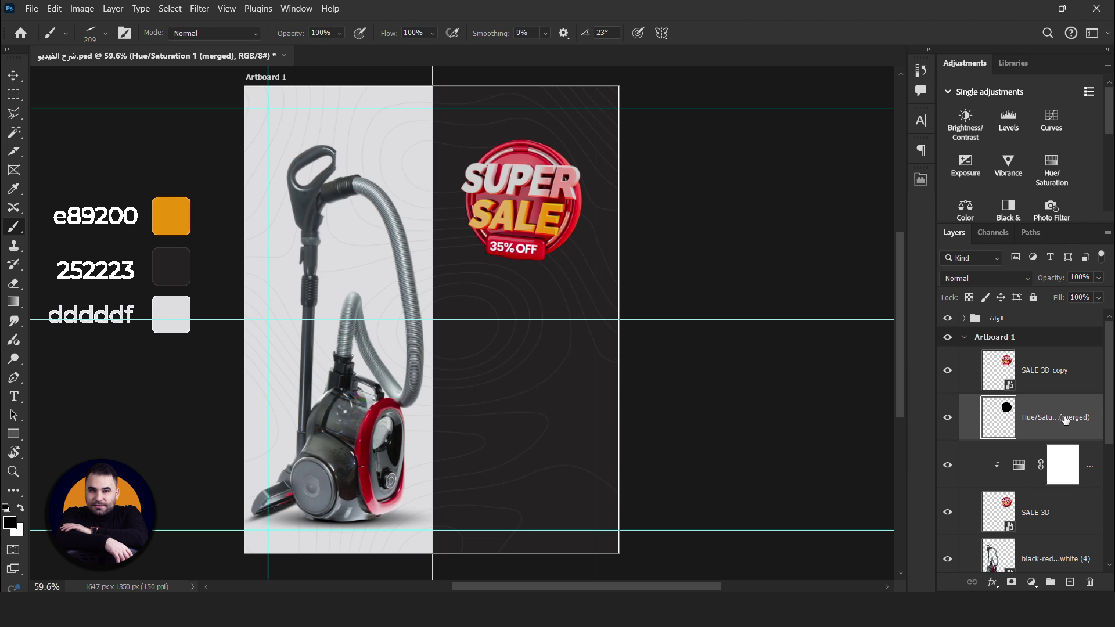
{"action": "double_click", "coordinate": [1051, 419]}
- Name the layer ظل and draw a Path Blur arrow stretched further to the right
{"action": "type", "text": "ط"}
{"action": "key", "text": "Return"}
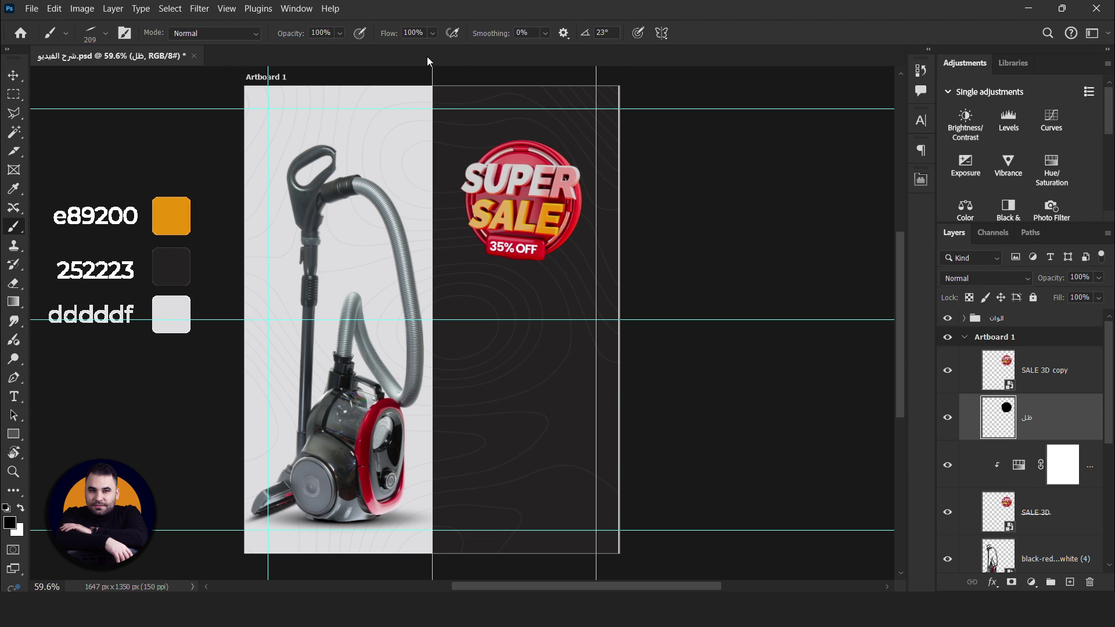
{"action": "left_click", "coordinate": [199, 8]}
{"action": "mouse_move", "coordinate": [222, 184]}
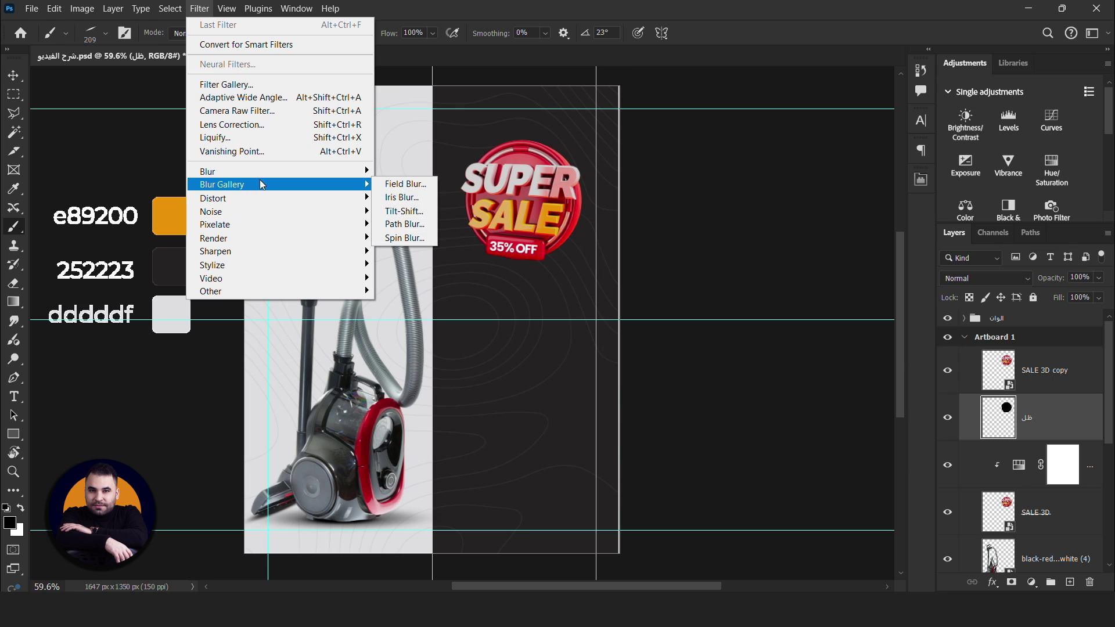
{"action": "left_click", "coordinate": [404, 224]}
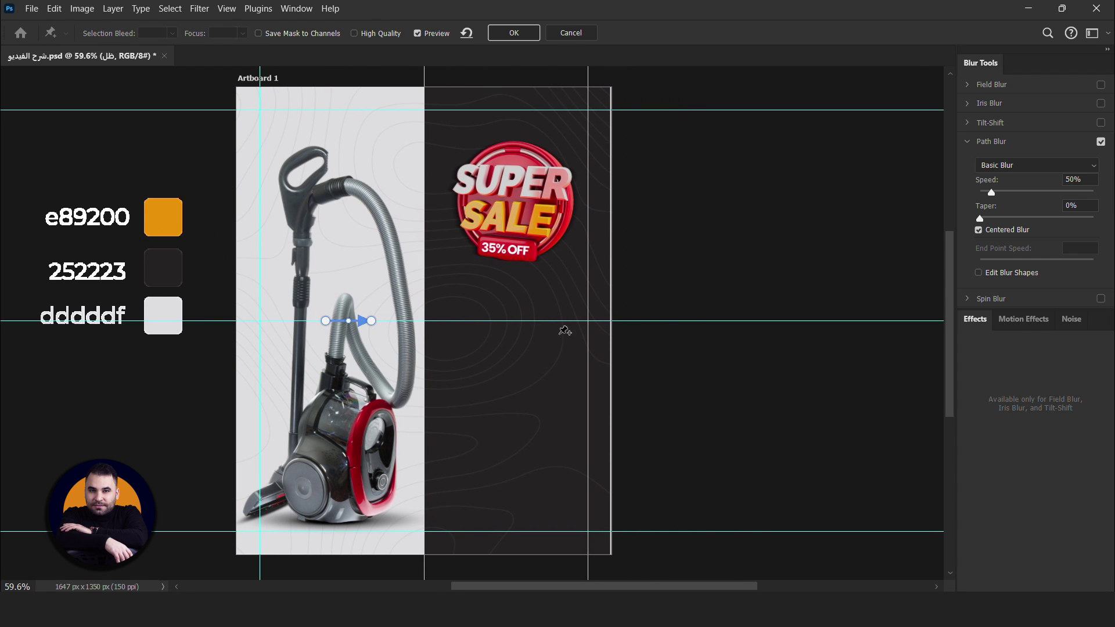
{"action": "left_click_drag", "start_coordinate": [326, 321], "coordinate": [296, 322]}
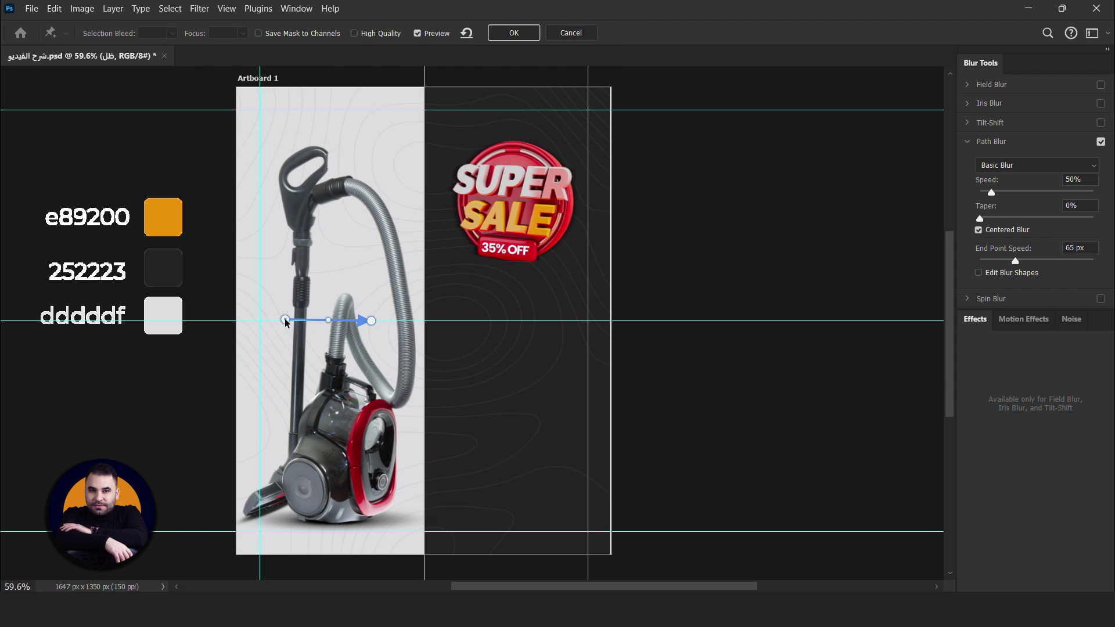
{"action": "left_click_drag", "start_coordinate": [375, 321], "coordinate": [496, 322]}
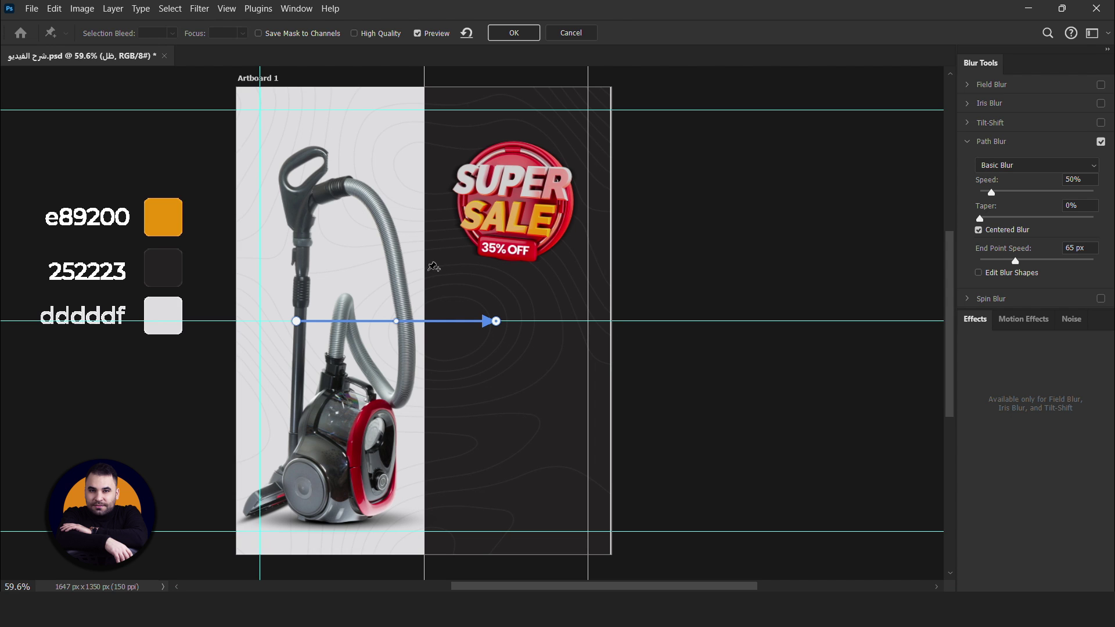
- Use the Rear Sync Flash path blur preset with Speed 188%
{"action": "left_click", "coordinate": [1025, 167]}
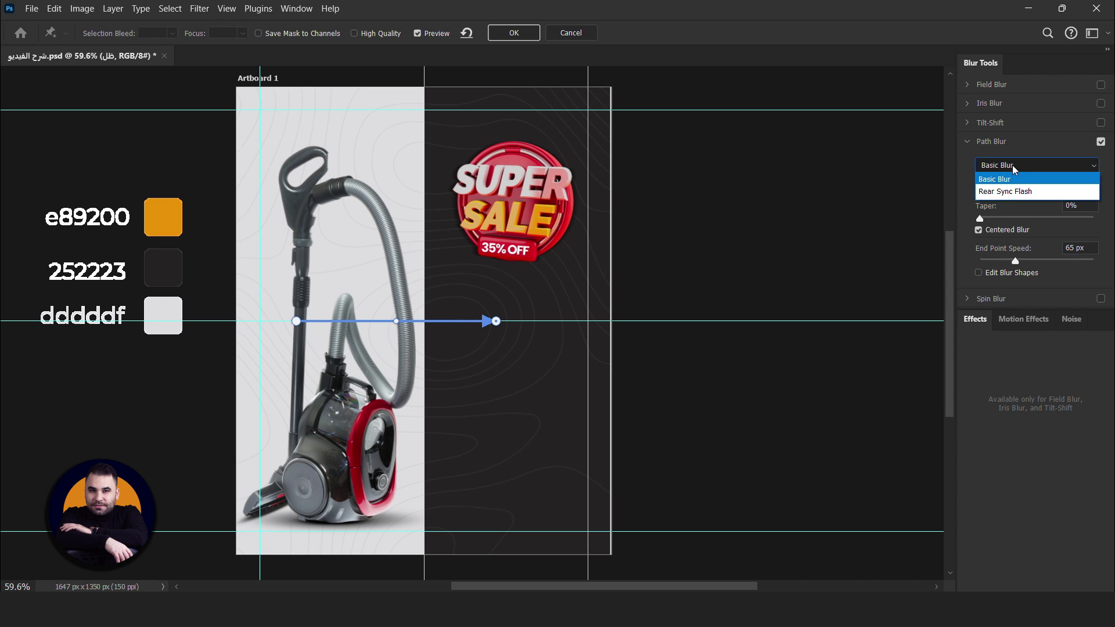
{"action": "left_click", "coordinate": [1010, 191]}
{"action": "left_click", "coordinate": [1063, 181]}
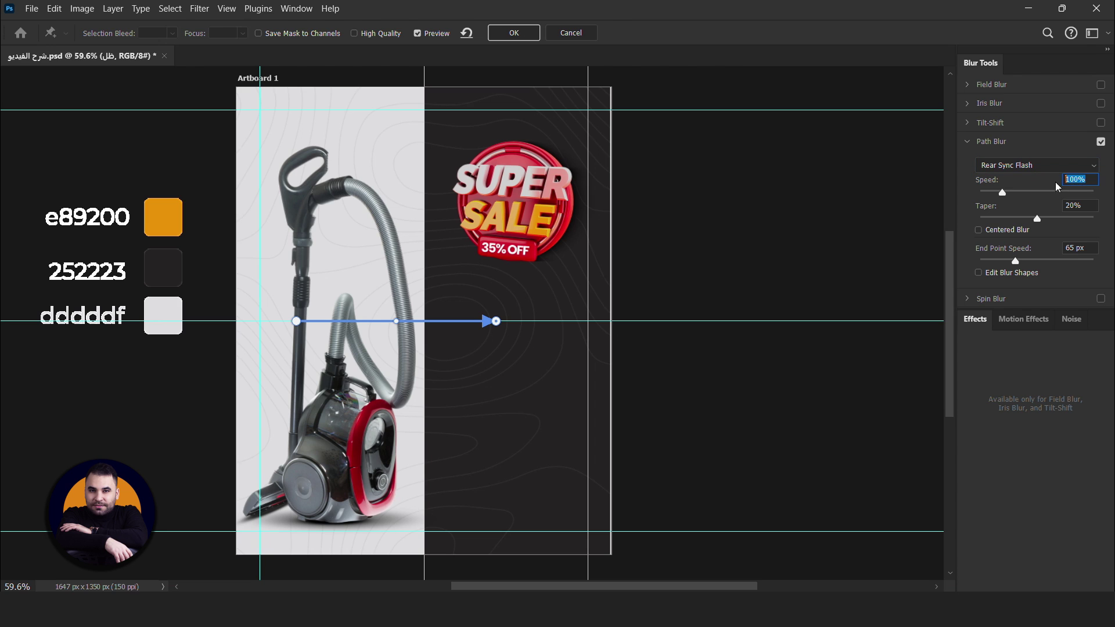
{"action": "type", "text": "188"}
{"action": "double_click", "coordinate": [1078, 203]}
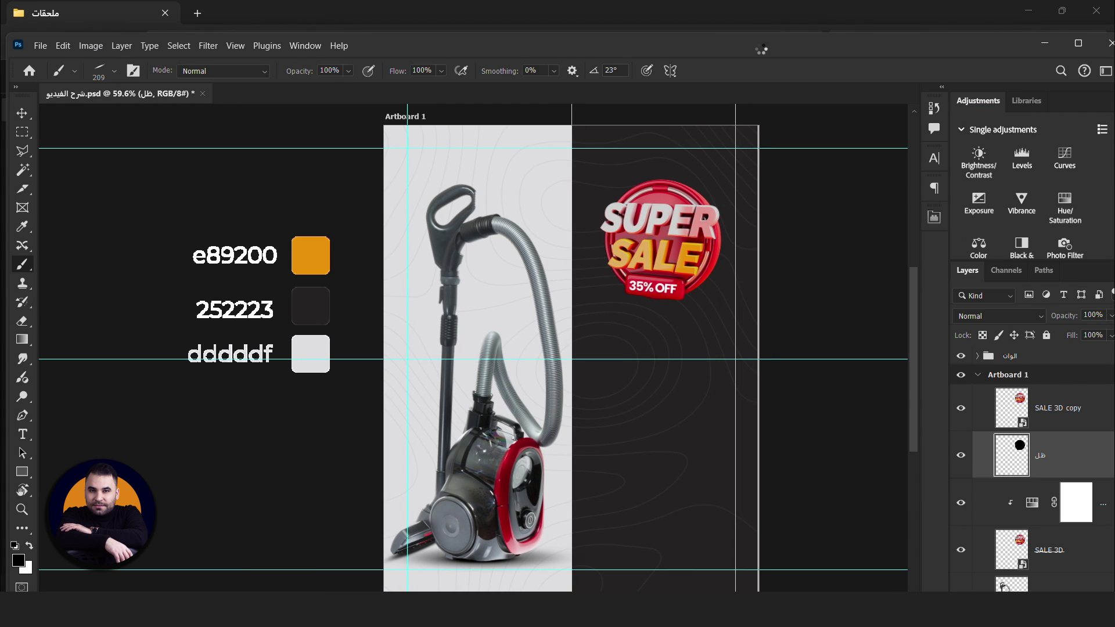
{"action": "double_click", "coordinate": [761, 46]}
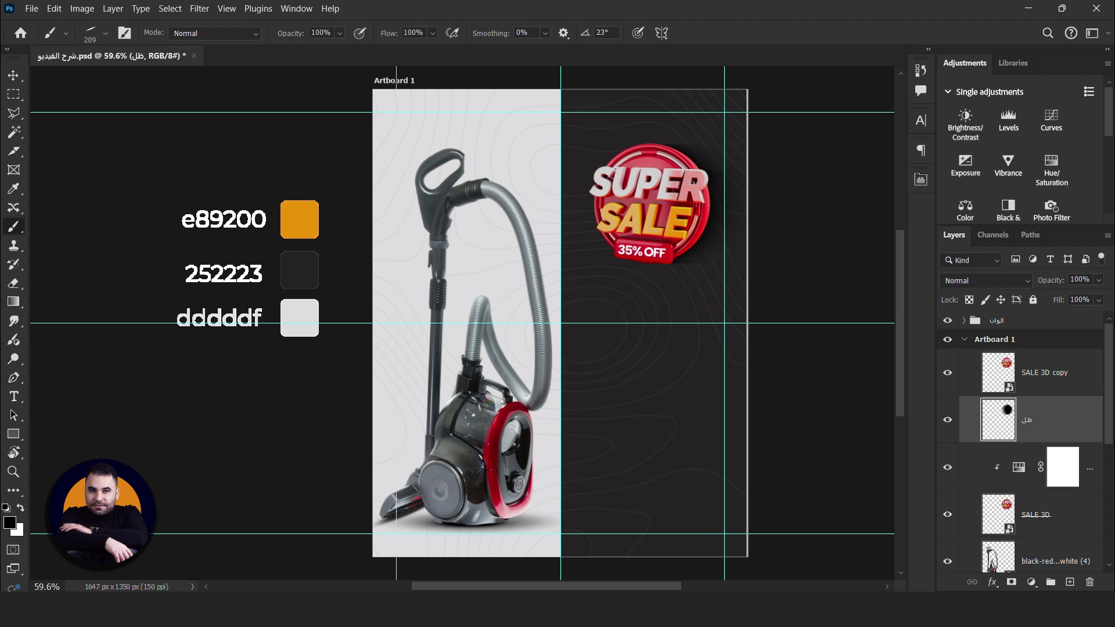
- Place the alarm clock image, shrunk and tilted about 14°, in the bottom-right corner
{"action": "key", "text": "alt+Tab"}
{"action": "mouse_move", "coordinate": [194, 299]}
{"action": "left_mouse_down"}
{"action": "mouse_move", "coordinate": [710, 583]}
{"action": "mouse_move", "coordinate": [569, 408]}
{"action": "left_mouse_up"}
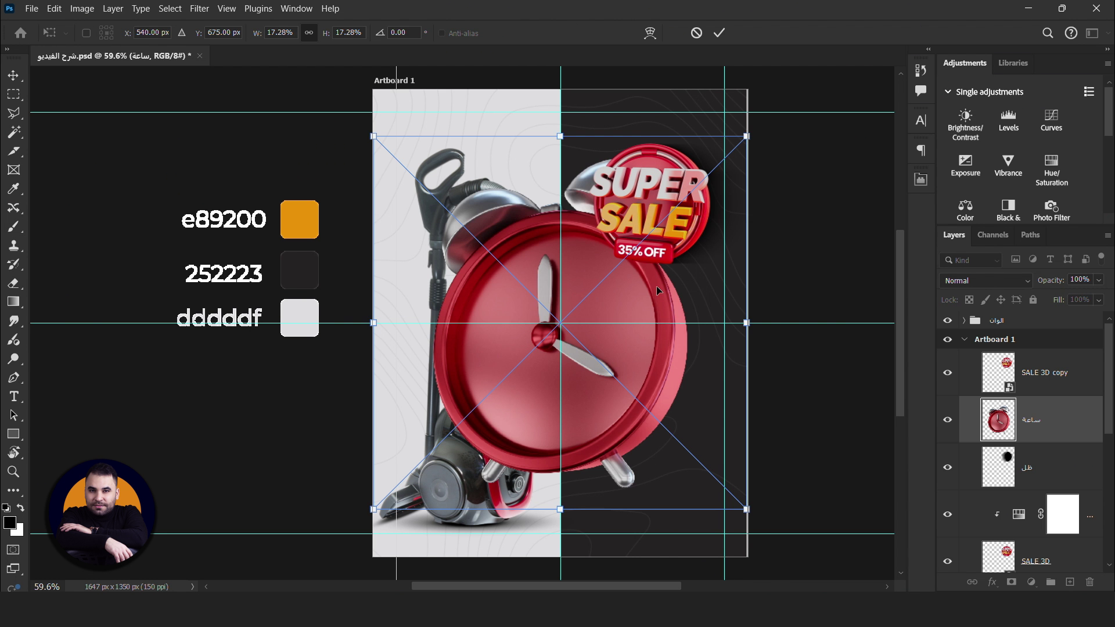
{"action": "left_click_drag", "start_coordinate": [747, 135], "coordinate": [648, 235]}
{"action": "left_click_drag", "start_coordinate": [581, 325], "coordinate": [655, 456]}
{"action": "mouse_move", "coordinate": [734, 340]}
{"action": "left_mouse_down"}
{"action": "mouse_move", "coordinate": [758, 343]}
{"action": "mouse_move", "coordinate": [711, 379]}
{"action": "mouse_move", "coordinate": [775, 478]}
{"action": "mouse_move", "coordinate": [738, 533]}
{"action": "left_mouse_up"}
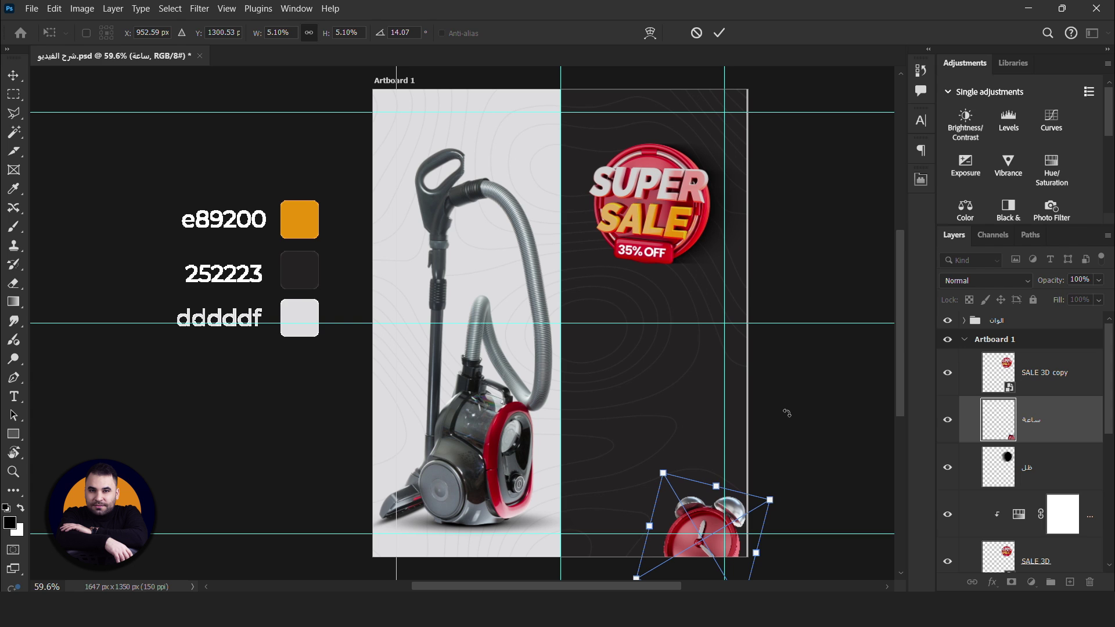
{"action": "key", "text": "b"}
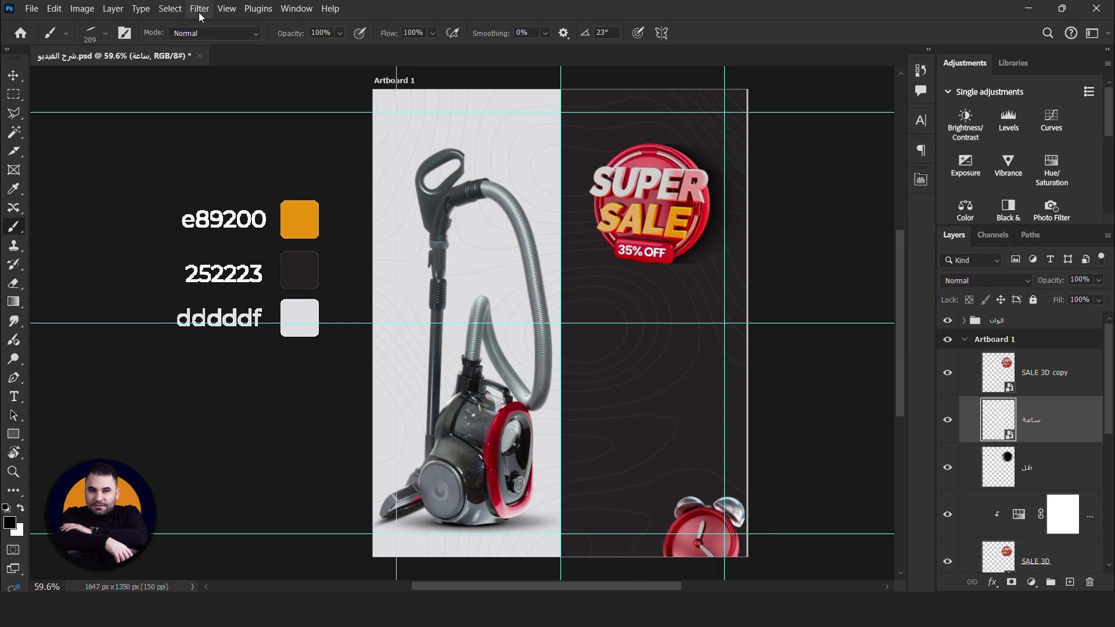
- Apply a Motion Blur at angle 20 to the clock
{"action": "left_click", "coordinate": [226, 9]}
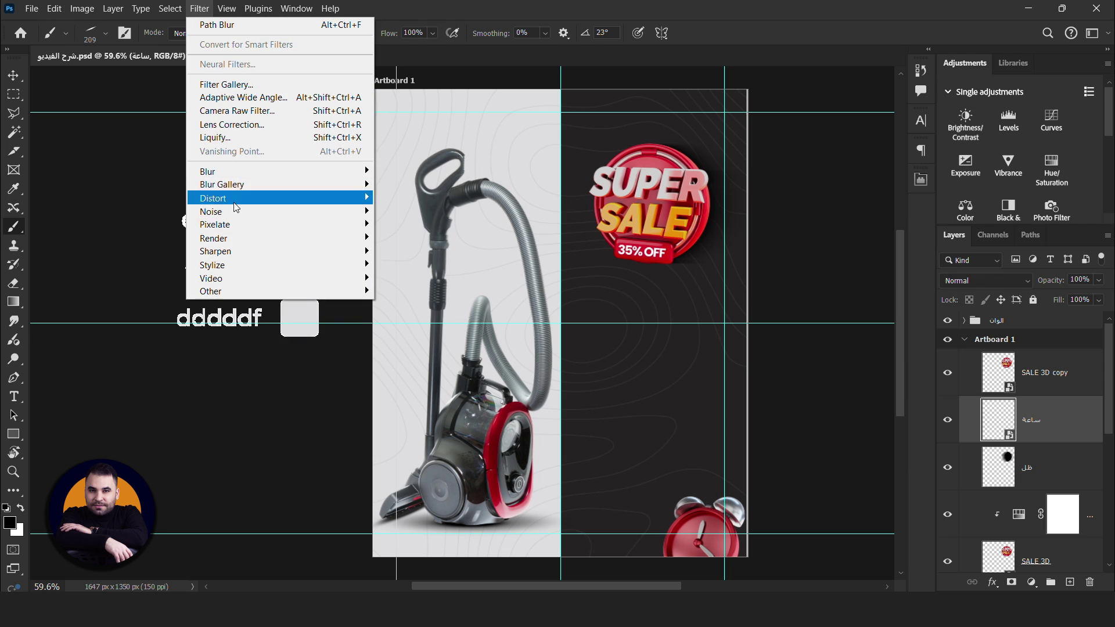
{"action": "mouse_move", "coordinate": [207, 172]}
{"action": "left_click", "coordinate": [439, 256]}
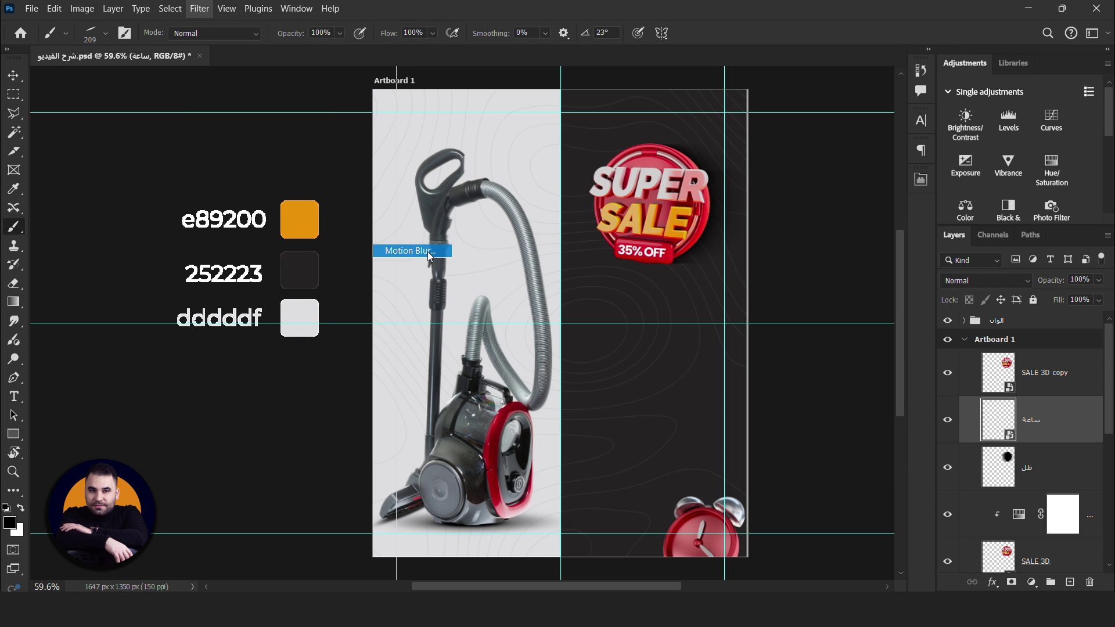
{"action": "left_click_drag", "start_coordinate": [918, 301], "coordinate": [914, 298]}
{"action": "key", "text": "Down"}
{"action": "key", "text": "Down"}
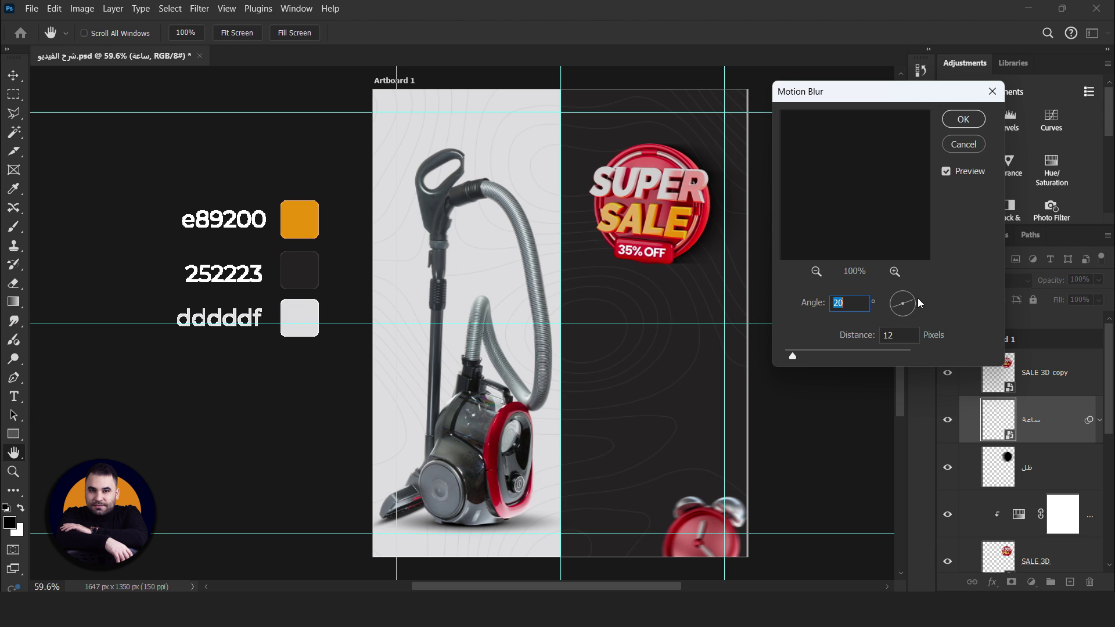
{"action": "key", "text": "Tab"}
{"action": "type", "text": "2"}
{"action": "key", "text": "Return"}
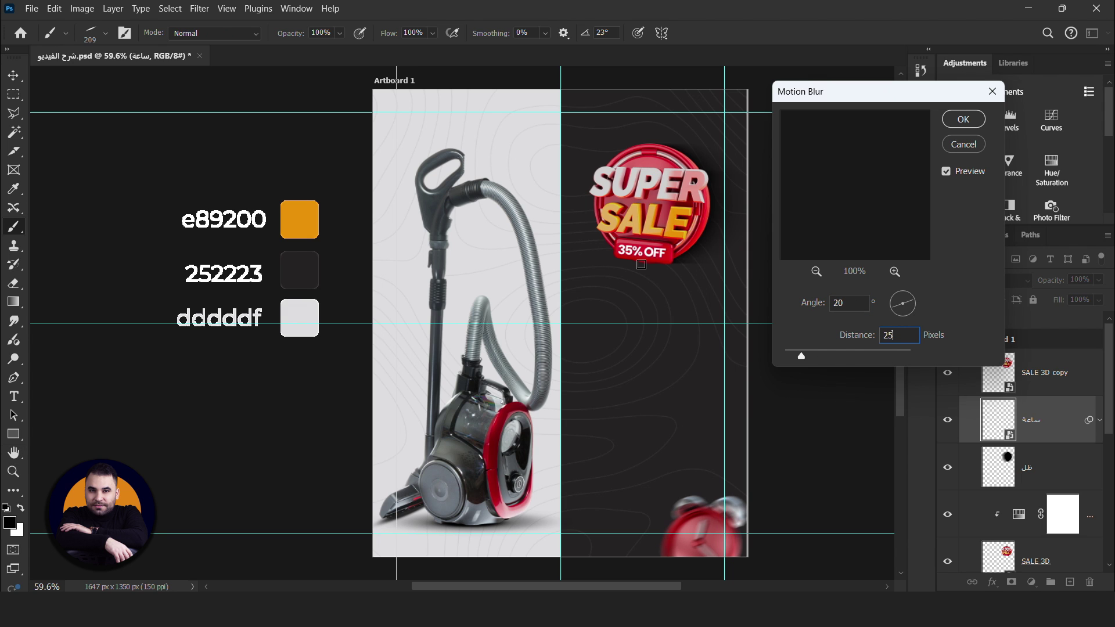
- Duplicate the blurred clock and move the slightly rotated copy to the top-left corner
{"action": "key", "text": "ctrl+j"}
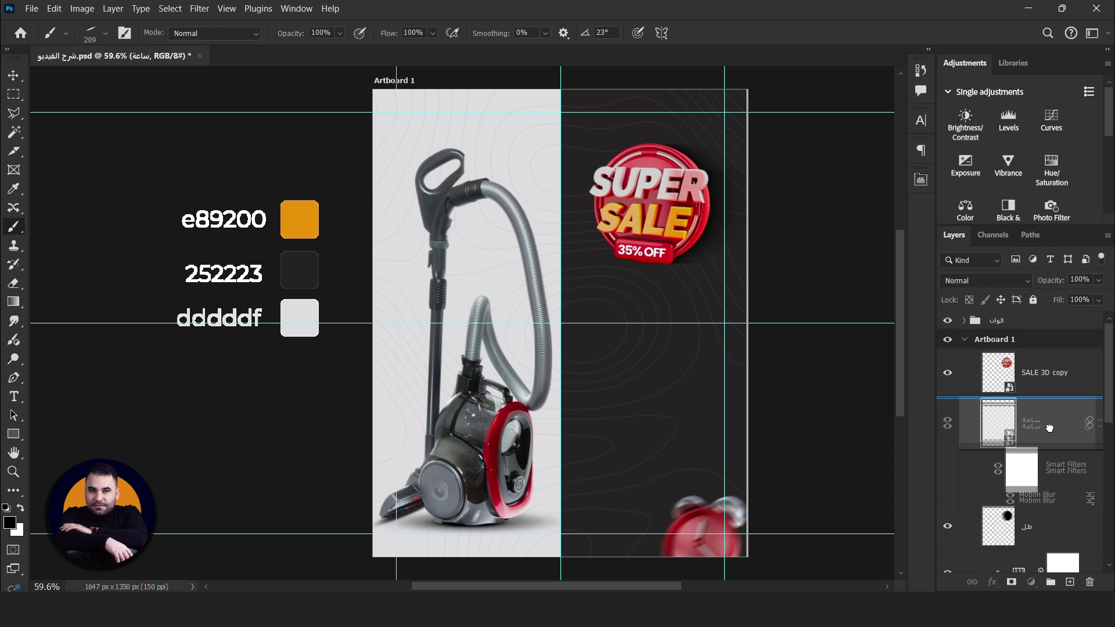
{"action": "scroll", "coordinate": [643, 275], "scroll_direction": "down", "scroll_amount": 1}
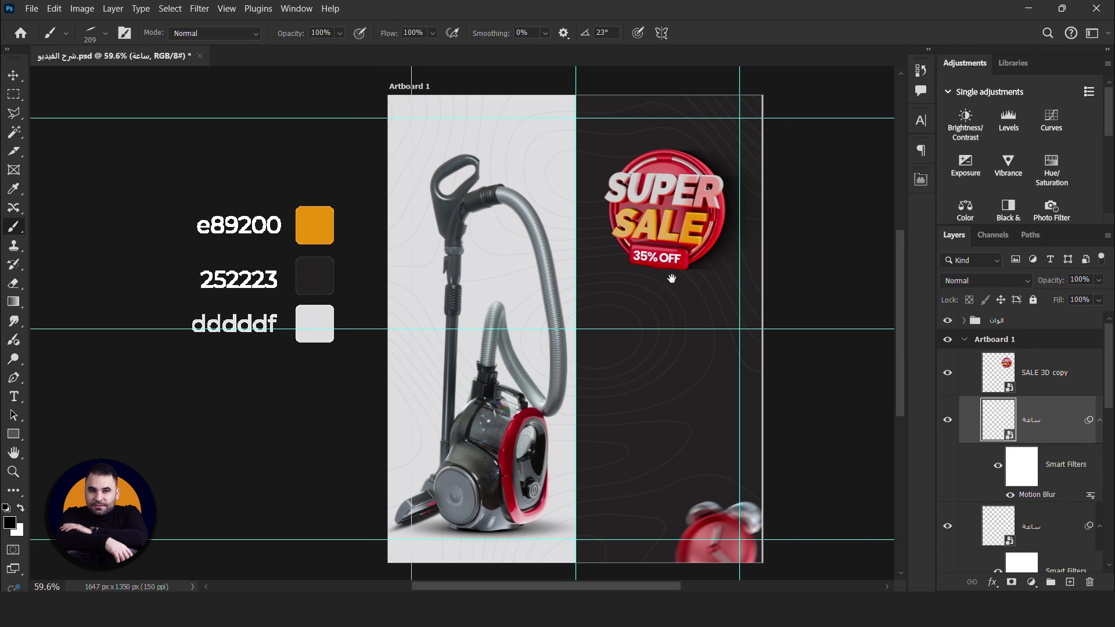
{"action": "scroll", "coordinate": [668, 285], "scroll_direction": "down", "scroll_amount": 1}
{"action": "scroll", "coordinate": [707, 301], "scroll_direction": "down", "scroll_amount": 1}
{"action": "key", "text": "v"}
{"action": "left_click_drag", "start_coordinate": [761, 521], "coordinate": [475, 148]}
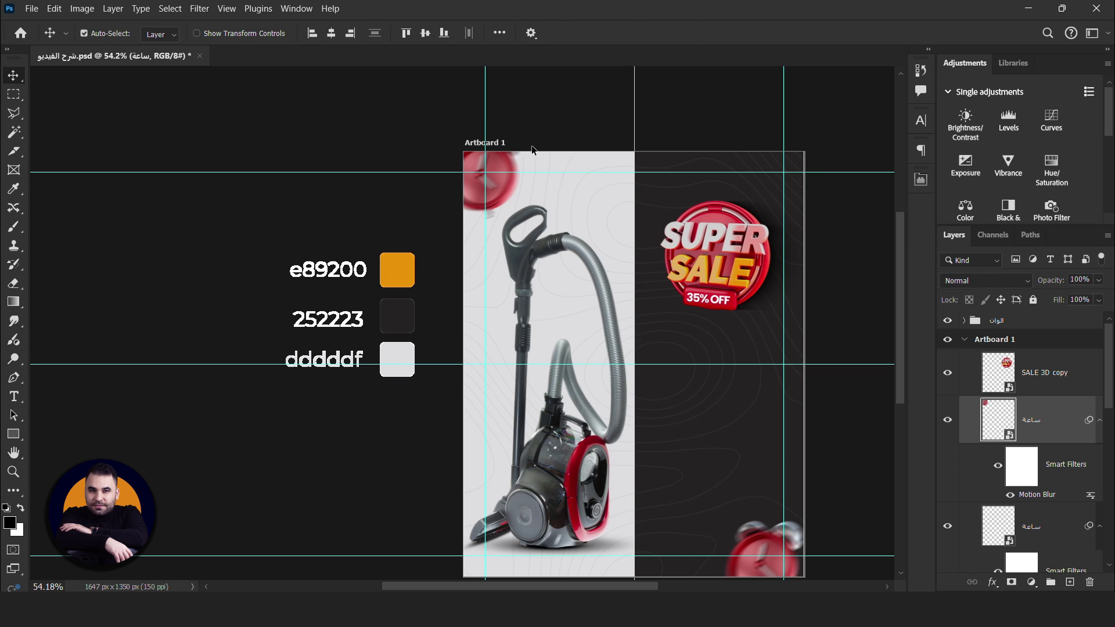
{"action": "key", "text": "ctrl+t"}
{"action": "left_click_drag", "start_coordinate": [557, 131], "coordinate": [549, 143]}
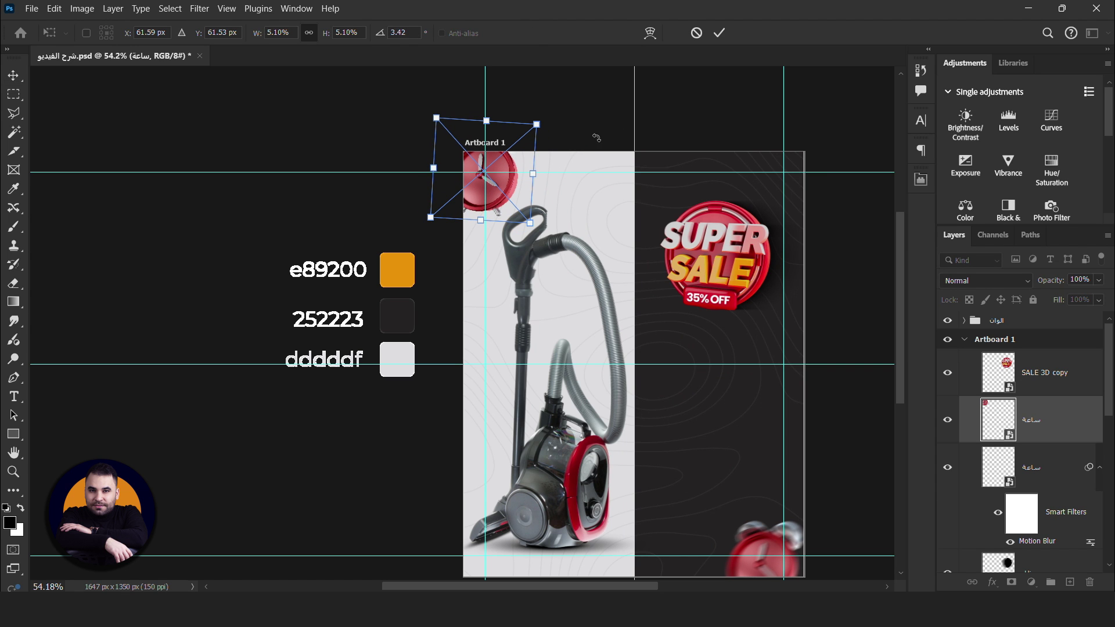
{"action": "key", "text": "Return"}
{"action": "key", "text": "ctrl+alt+f"}
{"action": "scroll", "coordinate": [598, 272], "scroll_direction": "down", "scroll_amount": 2}
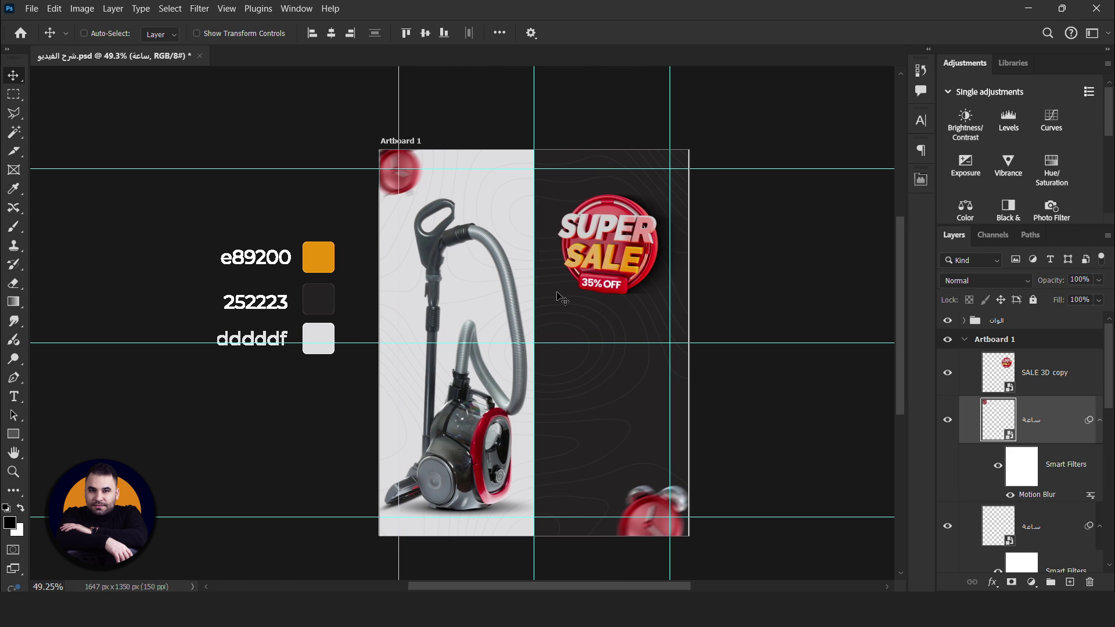
- Set the type font to Brando Arabic with the Black weight
{"action": "key", "text": "t"}
{"action": "left_click", "coordinate": [209, 33]}
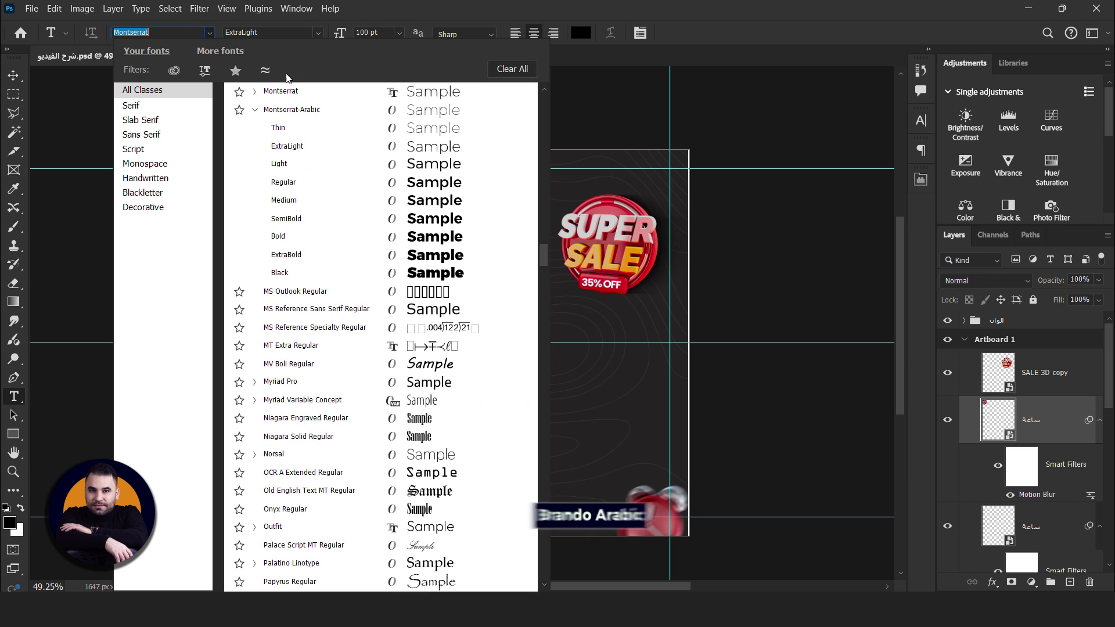
{"action": "key", "text": "Down"}
{"action": "key", "text": "Down"}
{"action": "key", "text": "Down"}
{"action": "key", "text": "Down"}
{"action": "key", "text": "Down"}
{"action": "key", "text": "Down"}
{"action": "key", "text": "Up"}
{"action": "key", "text": "Up"}
{"action": "key", "text": "Up"}
{"action": "key", "text": "Up"}
{"action": "key", "text": "Up"}
{"action": "key", "text": "Up"}
{"action": "key", "text": "Up"}
{"action": "key", "text": "Up"}
{"action": "key", "text": "Up"}
{"action": "key", "text": "Up"}
{"action": "key", "text": "Up"}
{"action": "key", "text": "Up"}
{"action": "key", "text": "Down"}
{"action": "key", "text": "Down"}
{"action": "key", "text": "Down"}
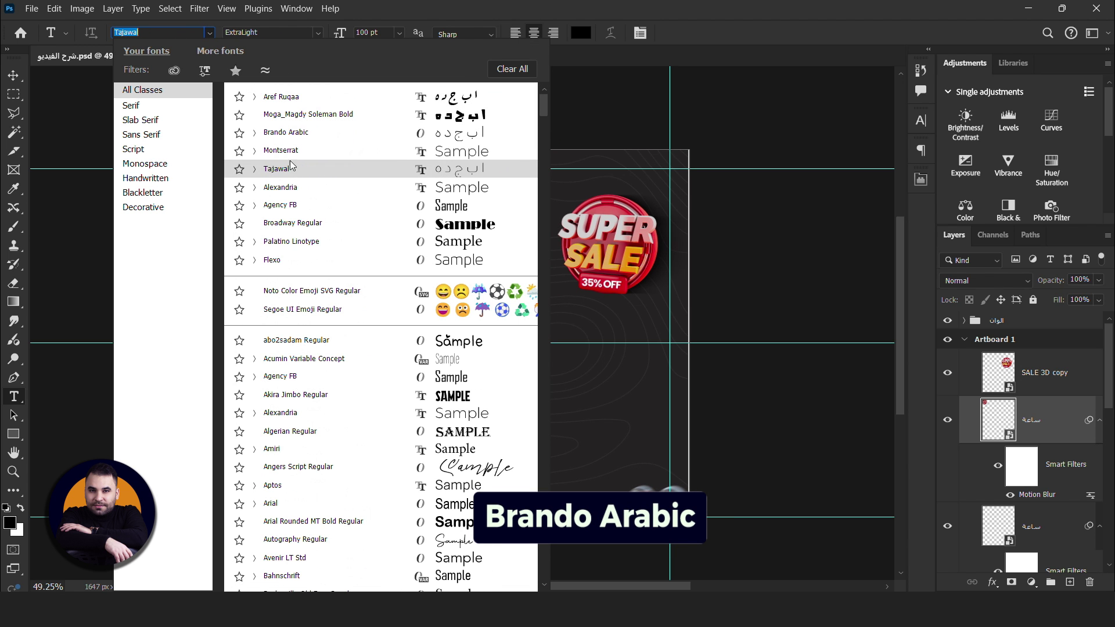
{"action": "key", "text": "Up"}
{"action": "key", "text": "Up"}
{"action": "key", "text": "Return"}
{"action": "left_click", "coordinate": [319, 34]}
{"action": "left_click", "coordinate": [292, 174]}
- Type the two-line headline "نظافة مثالية بكل زاوية" on the dark half
{"action": "left_click", "coordinate": [640, 332]}
{"action": "type", "text": "نظ"}
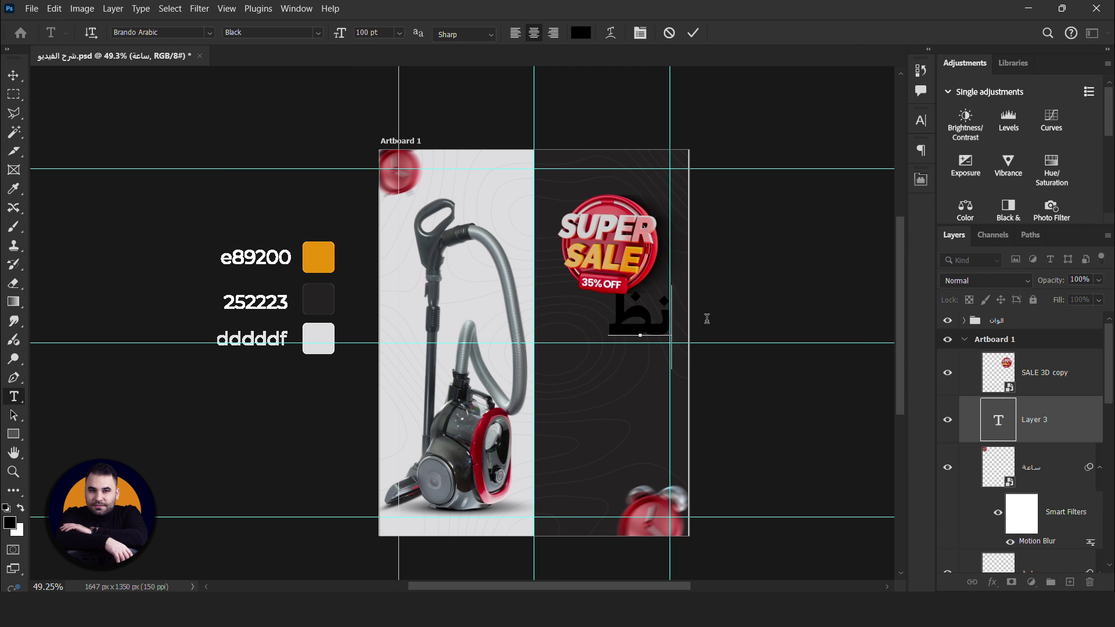
{"action": "type", "text": "افة مثالية"}
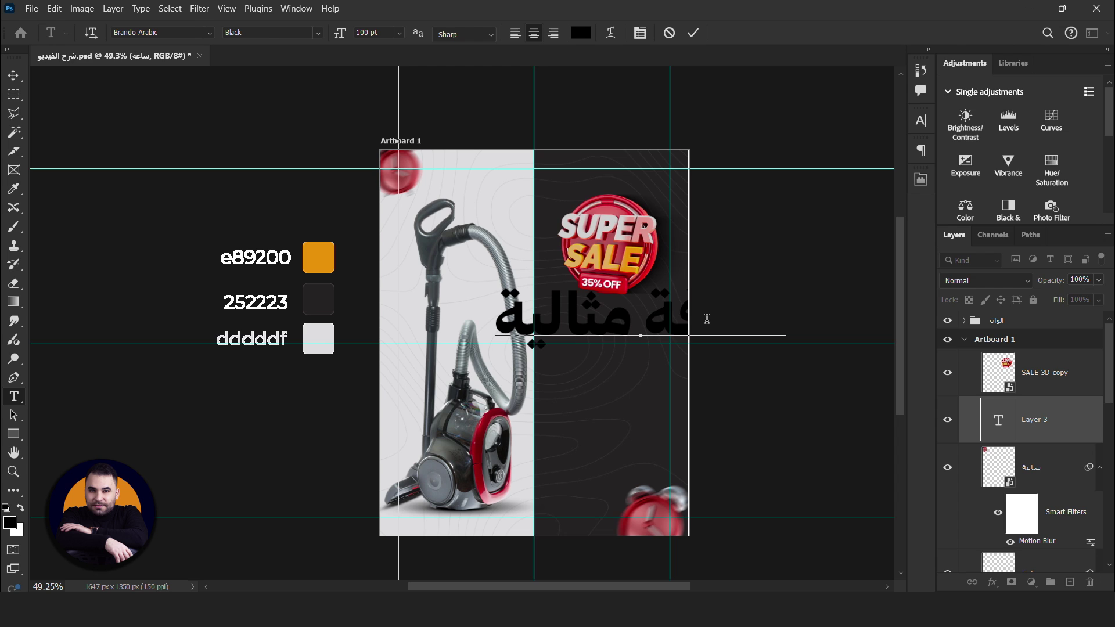
{"action": "key", "text": "Return"}
{"action": "type", "text": "لية بكل"}
{"action": "type", "text": " ز"}
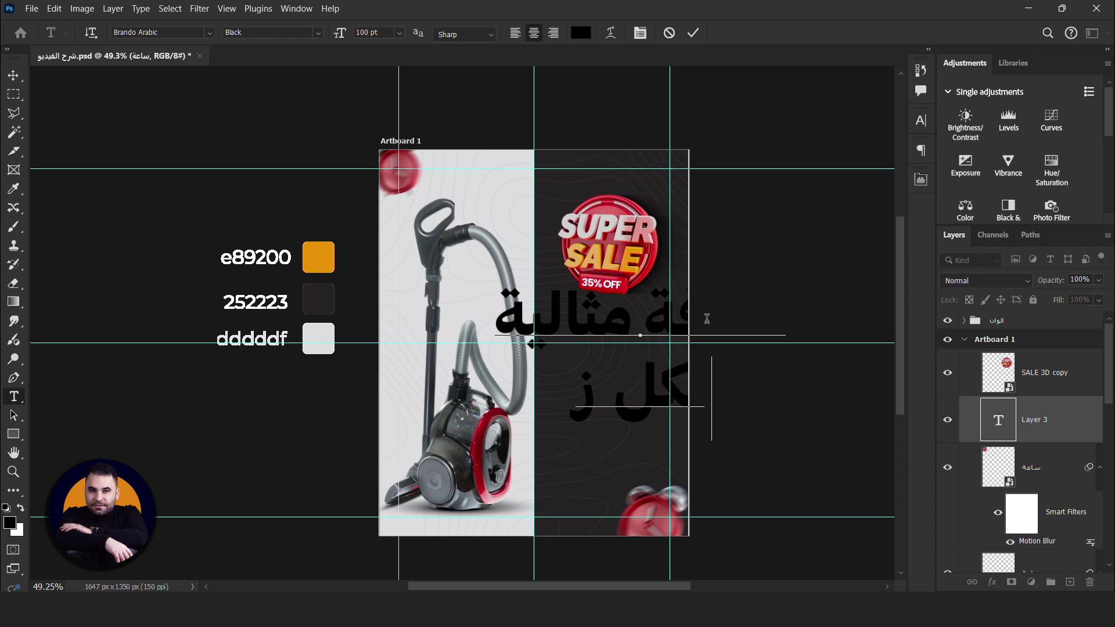
{"action": "type", "text": "اوية"}
{"action": "key", "text": "ctrl+Return"}
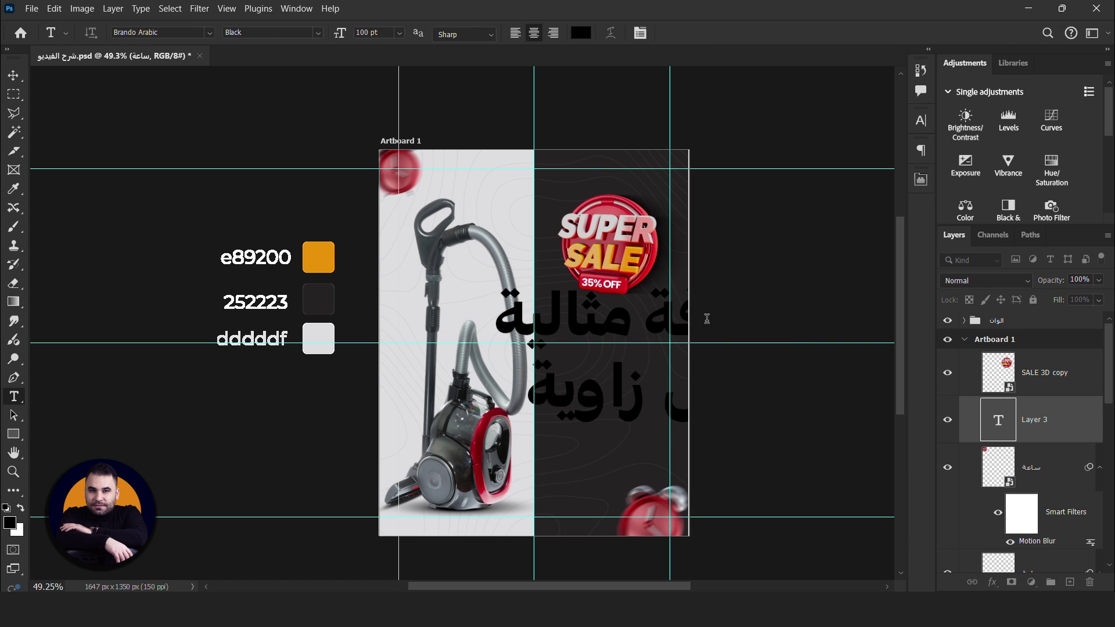
- Resize the headline to 32 pt and nudge it up-left under the badge
{"action": "key", "text": "Return"}
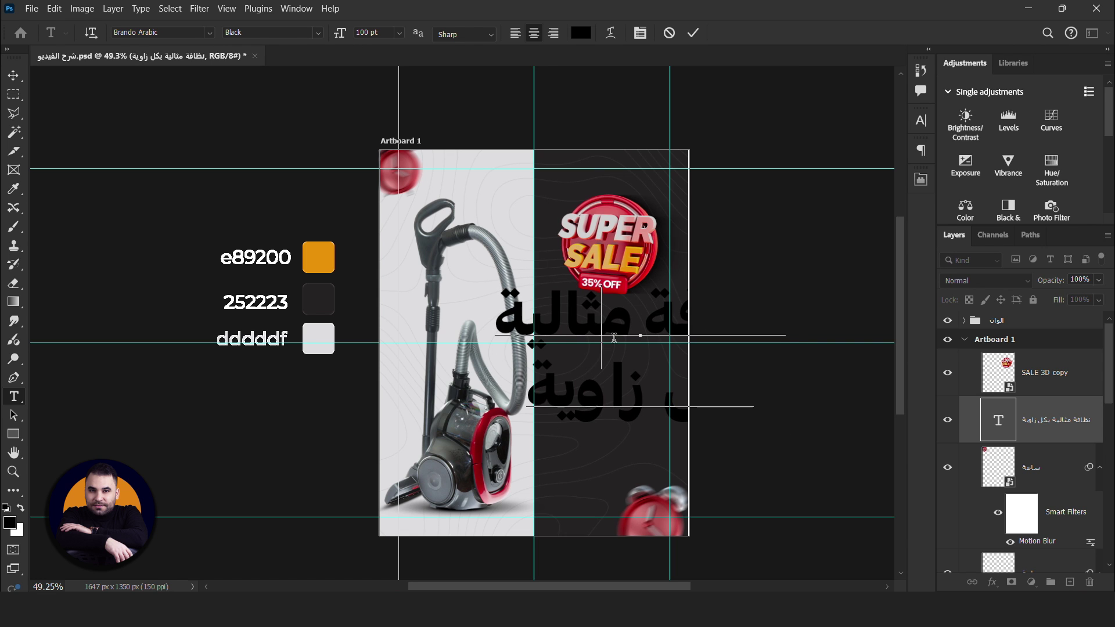
{"action": "key", "text": "ctrl+a"}
{"action": "left_click", "coordinate": [376, 31]}
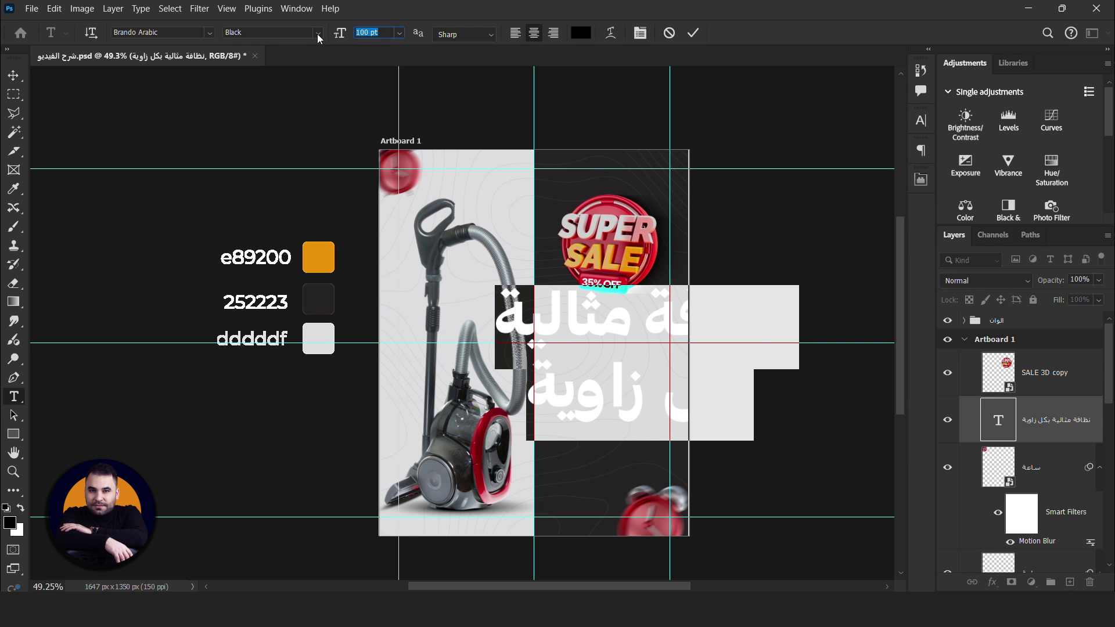
{"action": "type", "text": "32"}
{"action": "key", "text": "Return"}
{"action": "key", "text": "ctrl+Return"}
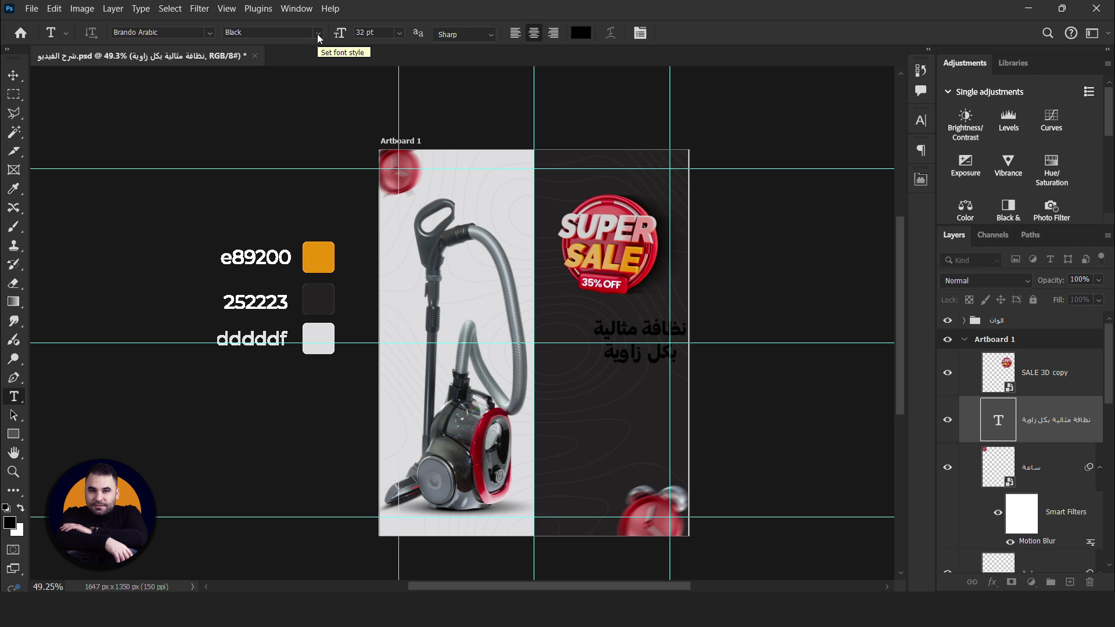
{"action": "key", "text": "v"}
{"action": "left_click_drag", "start_coordinate": [650, 330], "coordinate": [631, 318]}
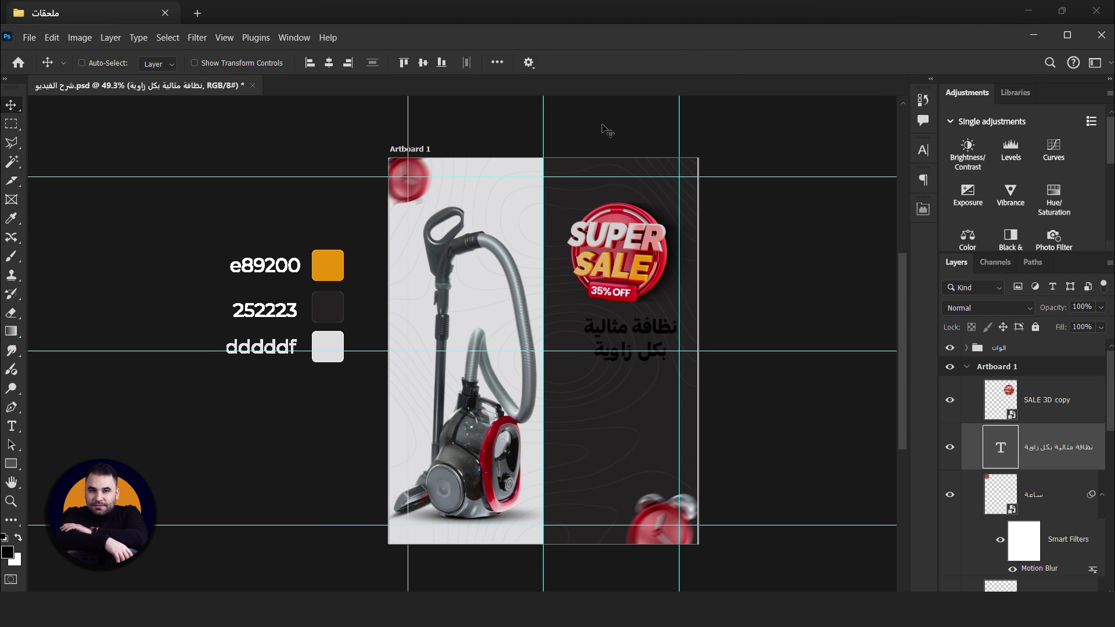
- Make the headline white (ffffff), stretch بكل with tatweels, and nudge it right
{"action": "double_click", "coordinate": [652, 346]}
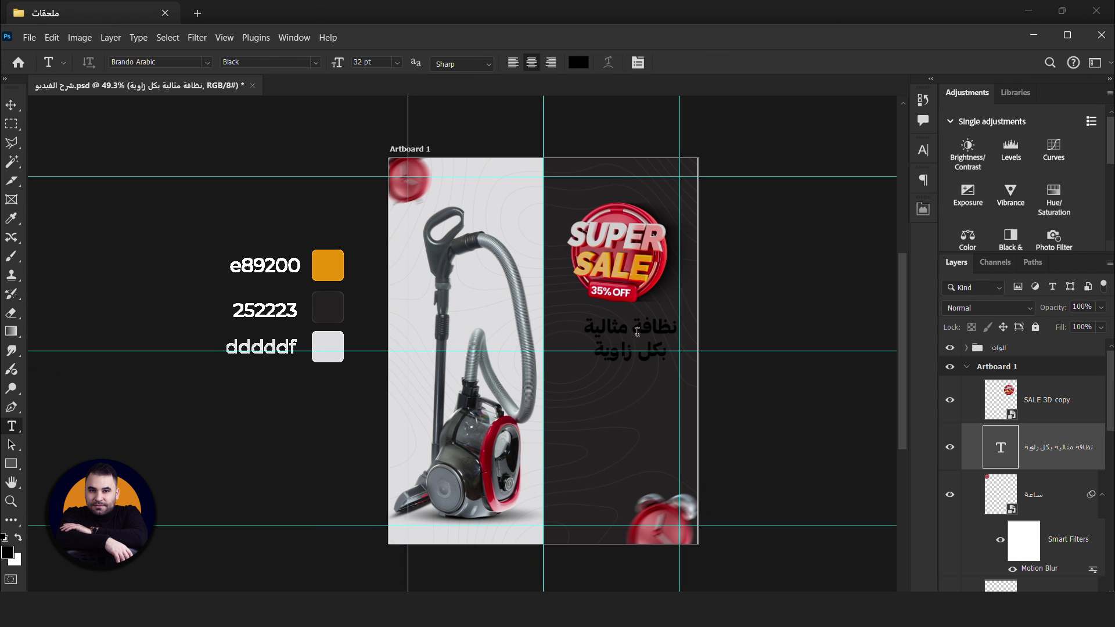
{"action": "key", "text": "ctrl+a"}
{"action": "left_click", "coordinate": [578, 62]}
{"action": "type", "text": "ffffff"}
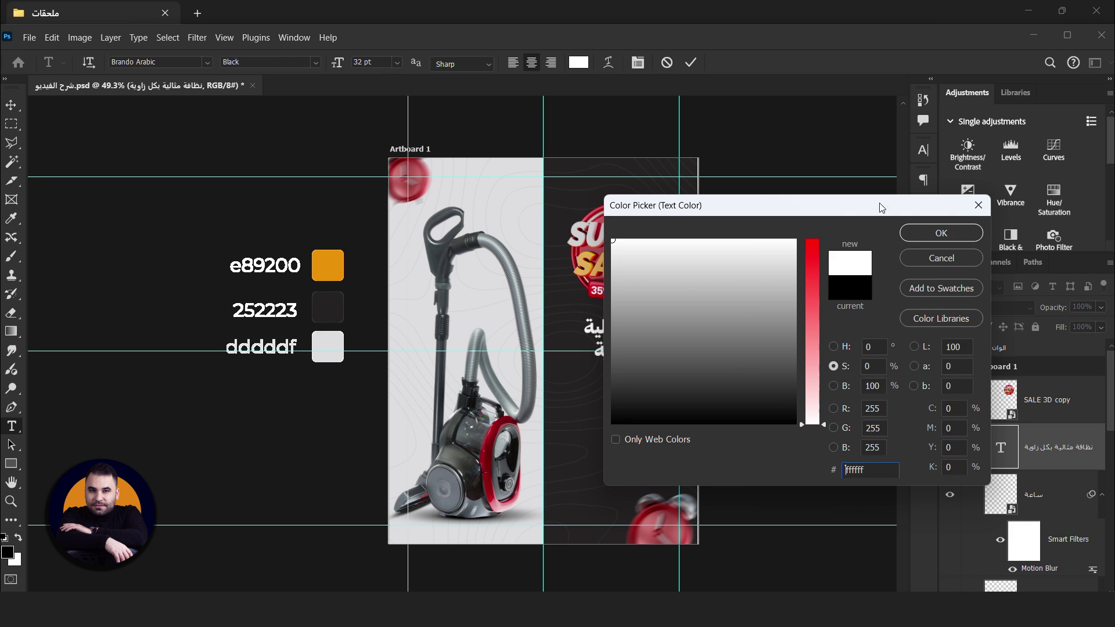
{"action": "key", "text": "Return"}
{"action": "left_click", "coordinate": [658, 352]}
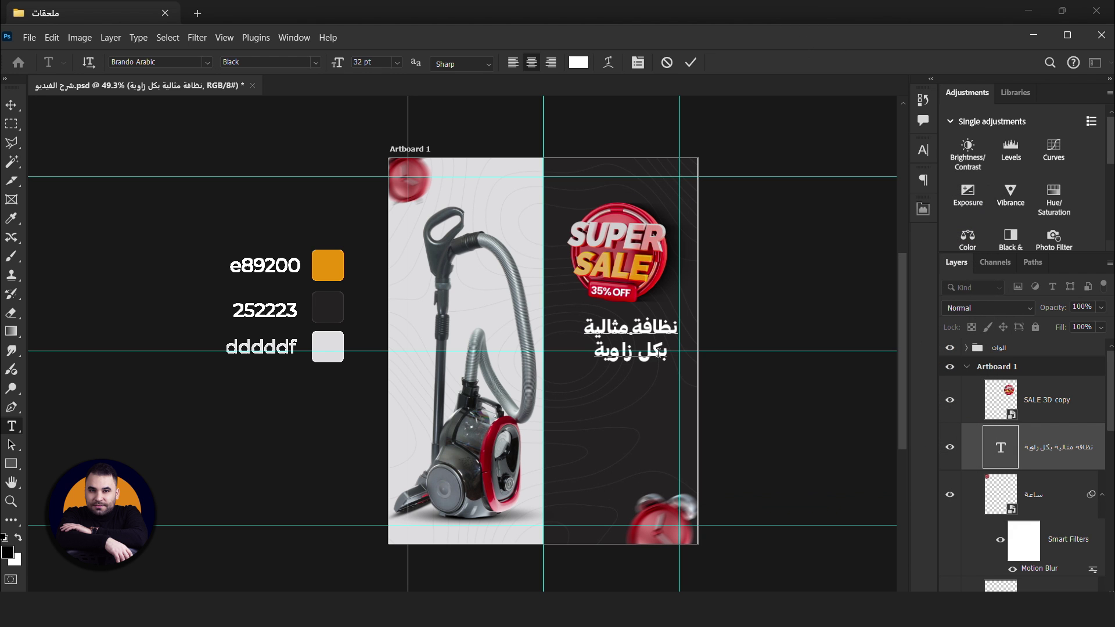
{"action": "type", "text": "ـــ"}
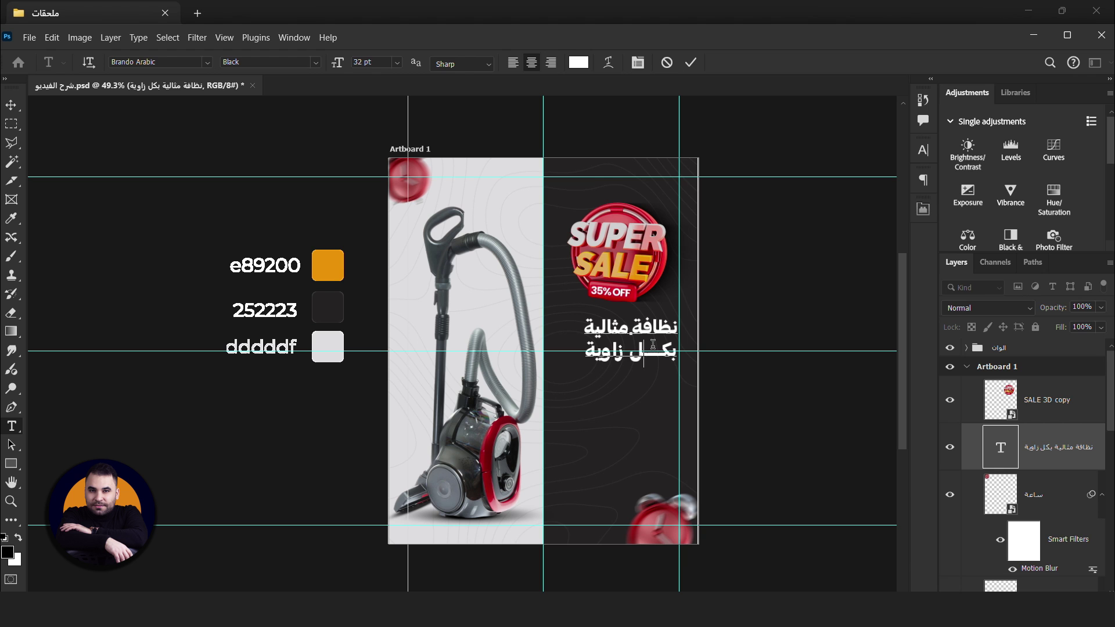
{"action": "key", "text": "ctrl+Return"}
{"action": "key", "text": "v"}
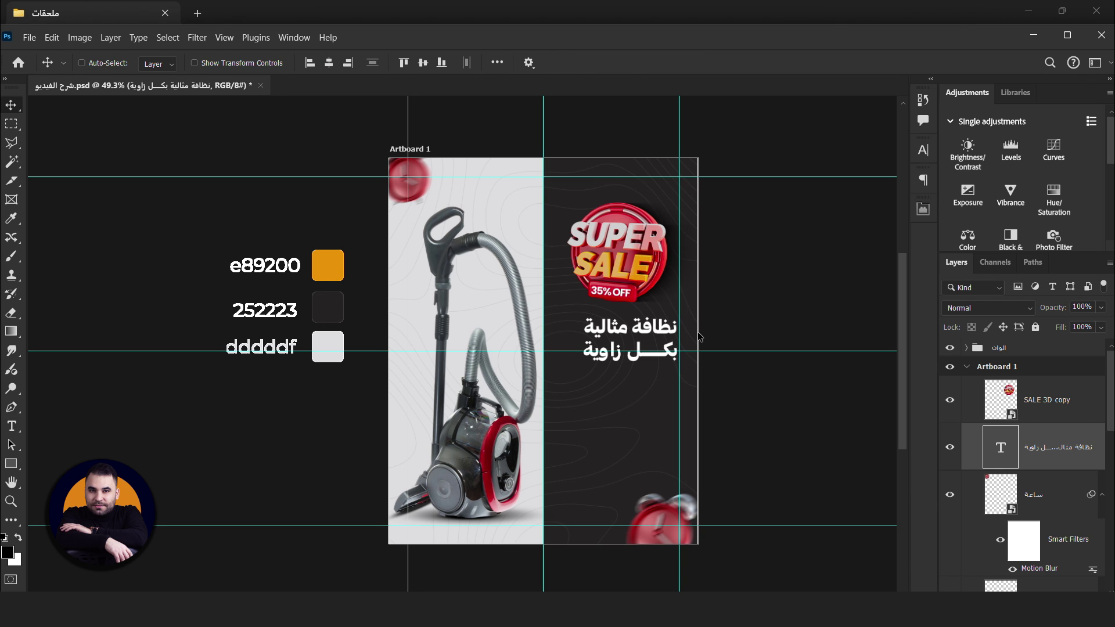
{"action": "left_click_drag", "start_coordinate": [621, 344], "coordinate": [634, 335]}
{"action": "scroll", "coordinate": [625, 342], "scroll_direction": "up", "scroll_amount": 2}
- Colour the first line orange e89200 and shift the headline slightly left
{"action": "key", "text": "t"}
{"action": "key", "text": "Return"}
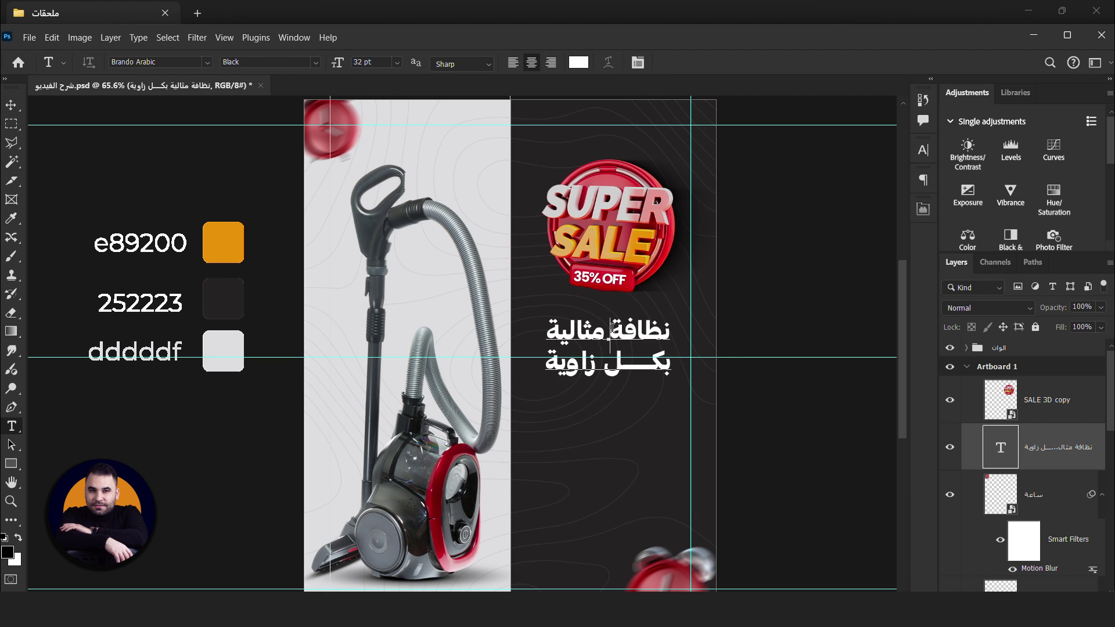
{"action": "left_click", "coordinate": [579, 62]}
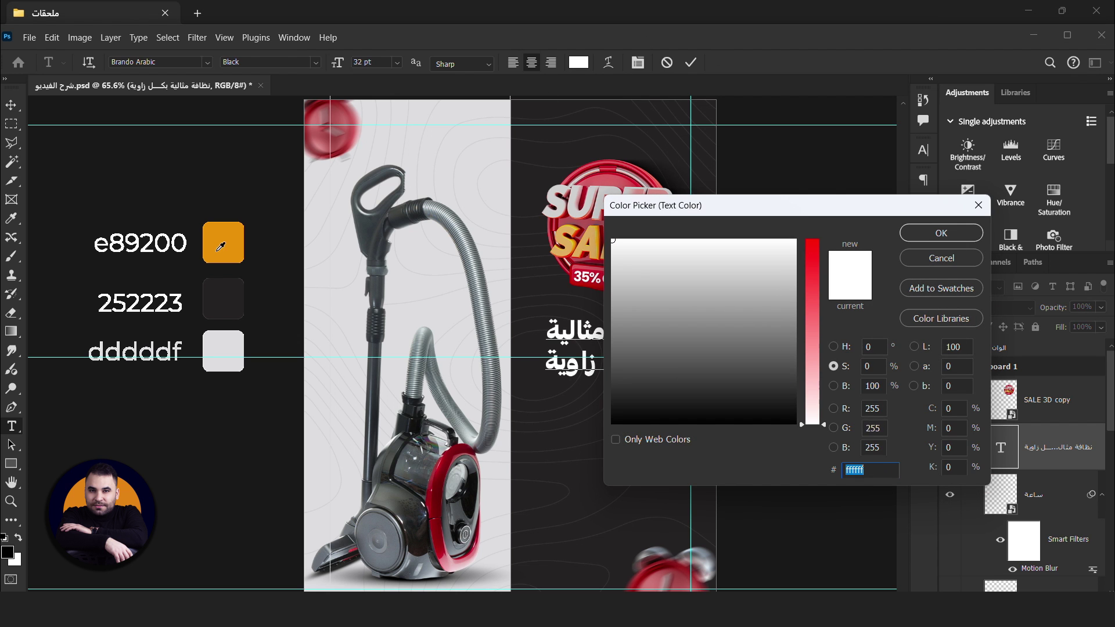
{"action": "left_click", "coordinate": [223, 242]}
{"action": "left_click", "coordinate": [941, 233]}
{"action": "left_click", "coordinate": [626, 369]}
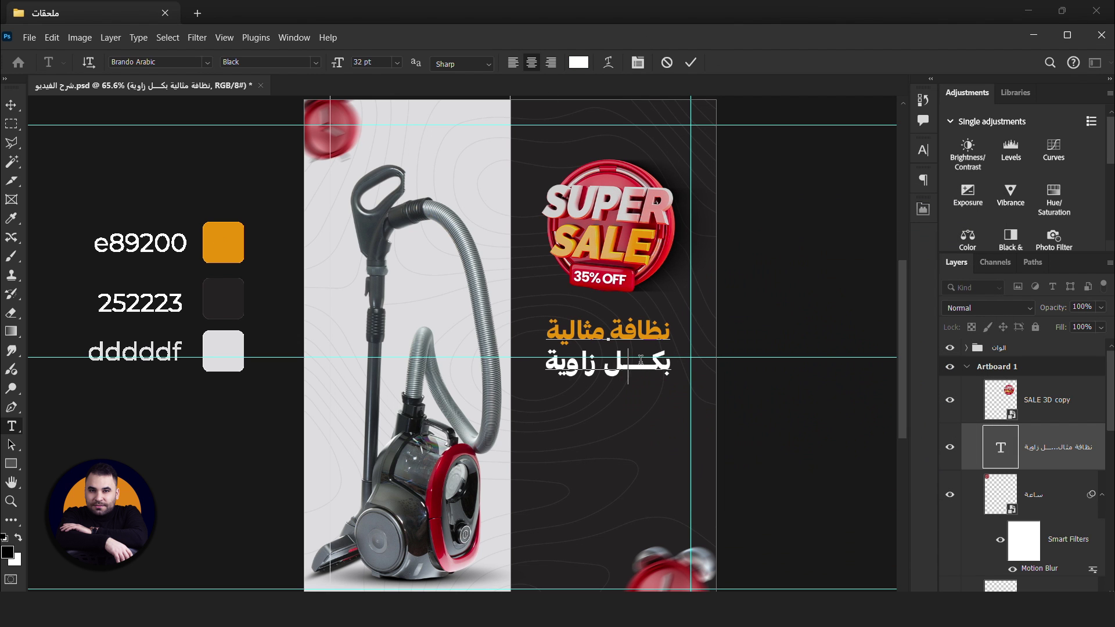
{"action": "type", "text": "ّ"}
{"action": "key", "text": "ctrl+Return"}
{"action": "key", "text": "v"}
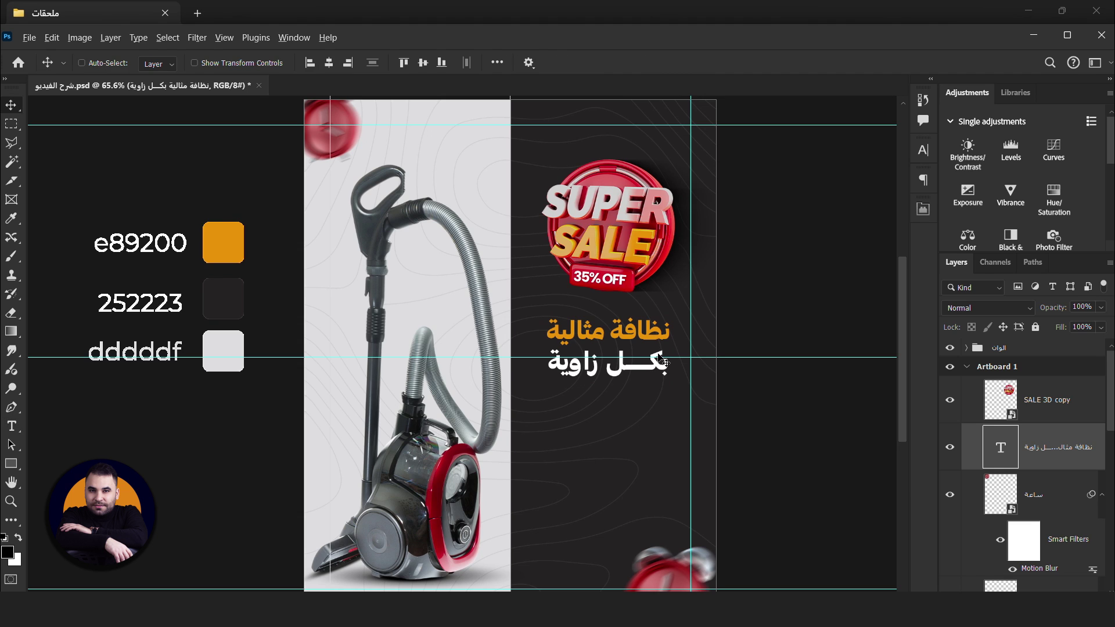
{"action": "scroll", "coordinate": [661, 335], "scroll_direction": "down", "scroll_amount": 1}
{"action": "scroll", "coordinate": [663, 337], "scroll_direction": "up", "scroll_amount": 1}
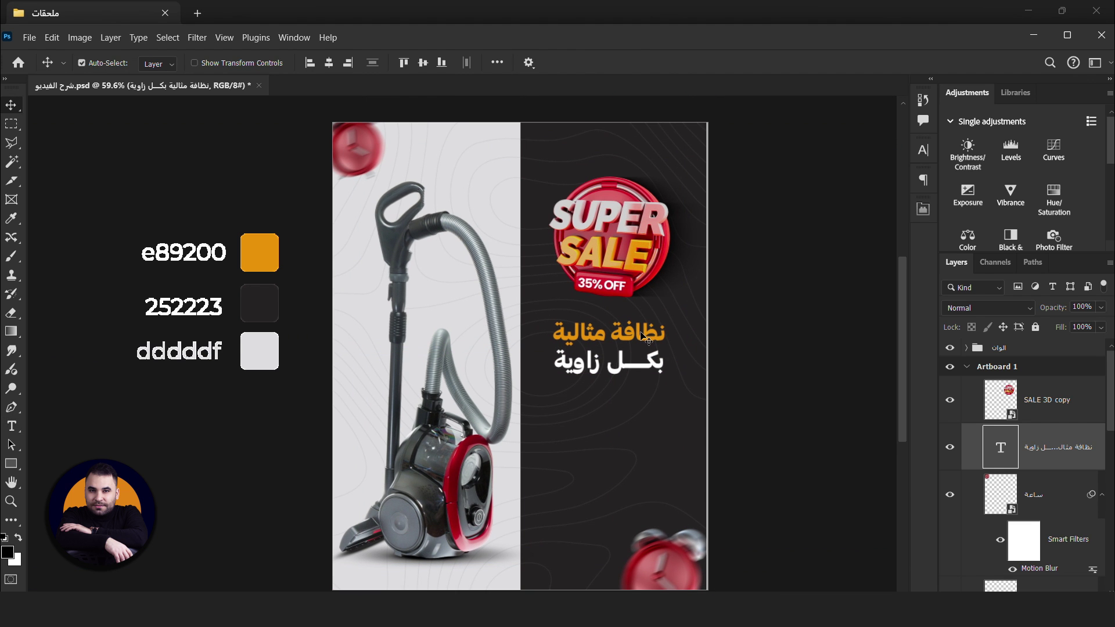
{"action": "left_click_drag", "start_coordinate": [644, 336], "coordinate": [640, 336]}
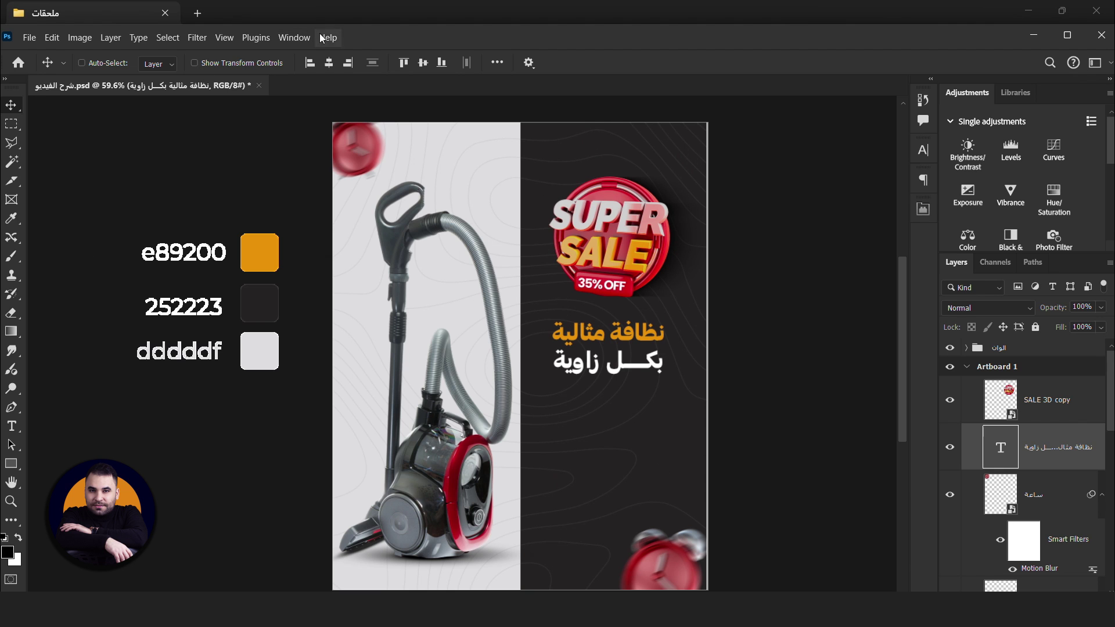
- Align the headline's horizontal centre to a marquee over the dark right half, then deselect
{"action": "double_click", "coordinate": [356, 37]}
{"action": "key", "text": "m"}
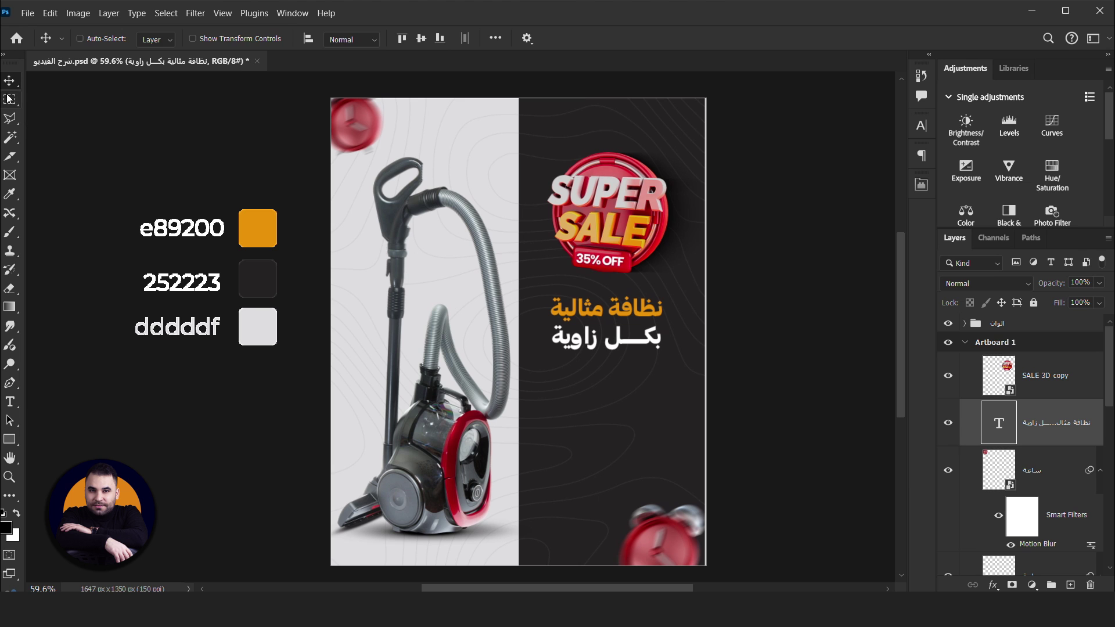
{"action": "left_click_drag", "start_coordinate": [710, 237], "coordinate": [519, 430]}
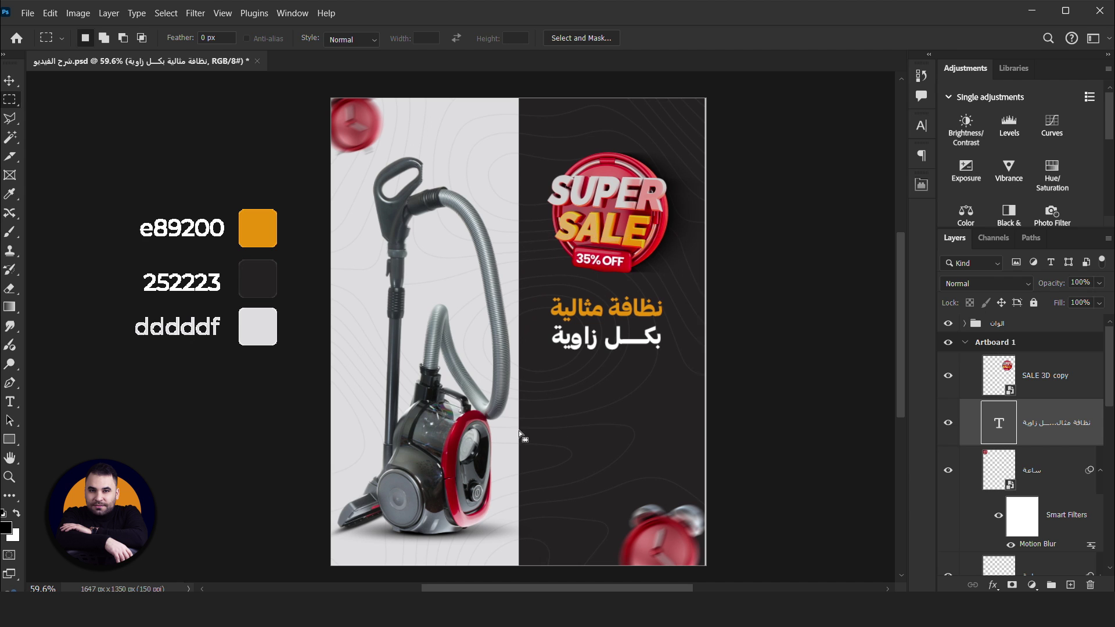
{"action": "left_click", "coordinate": [10, 81]}
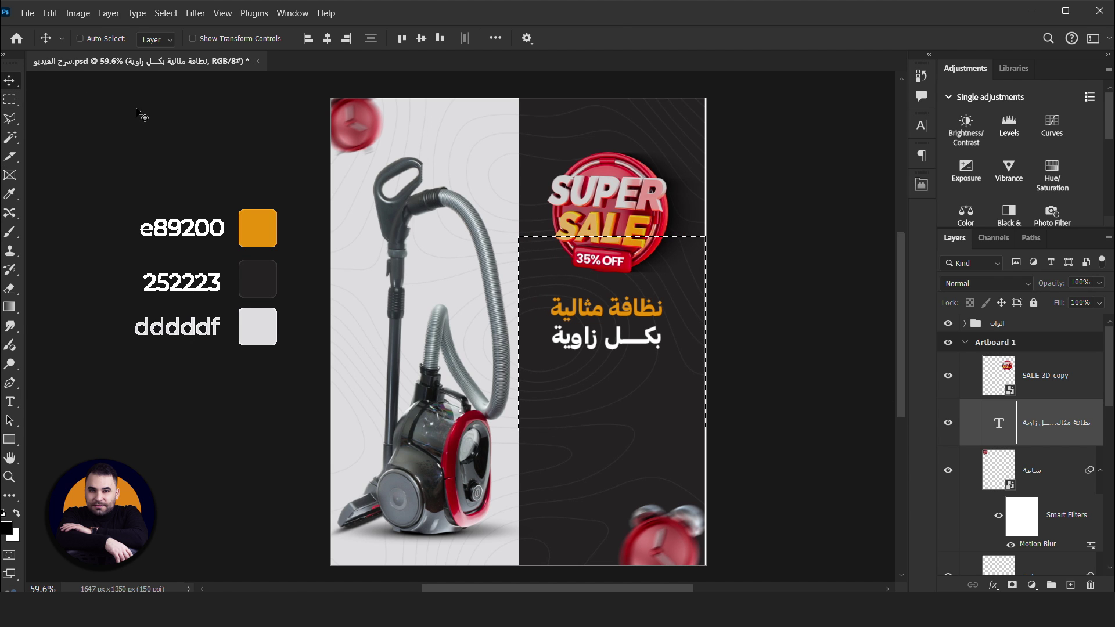
{"action": "left_click", "coordinate": [325, 40]}
{"action": "key", "text": "ctrl"}
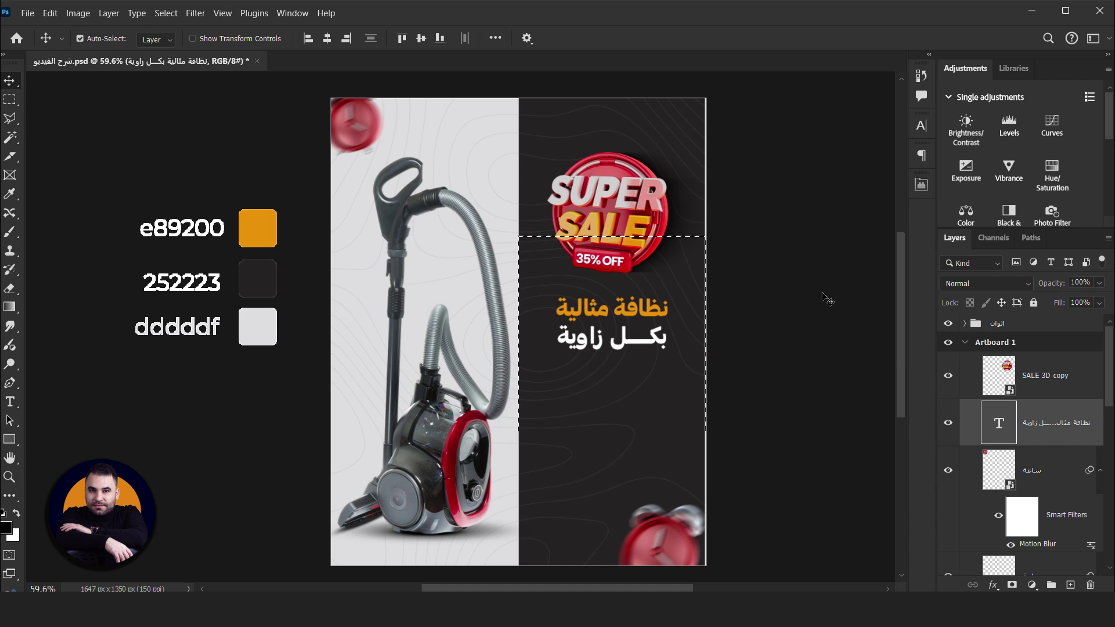
{"action": "key", "text": "ctrl+d"}
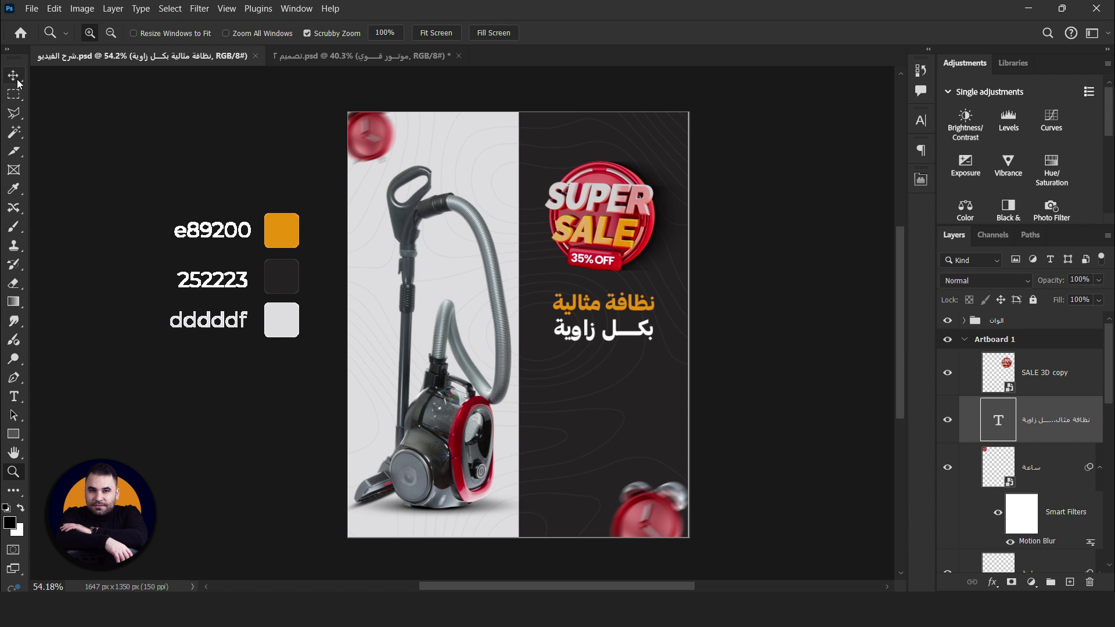
- Place a copy of the headline 187 px lower in the lighter Text weight at 22 pt
{"action": "left_click", "coordinate": [16, 80]}
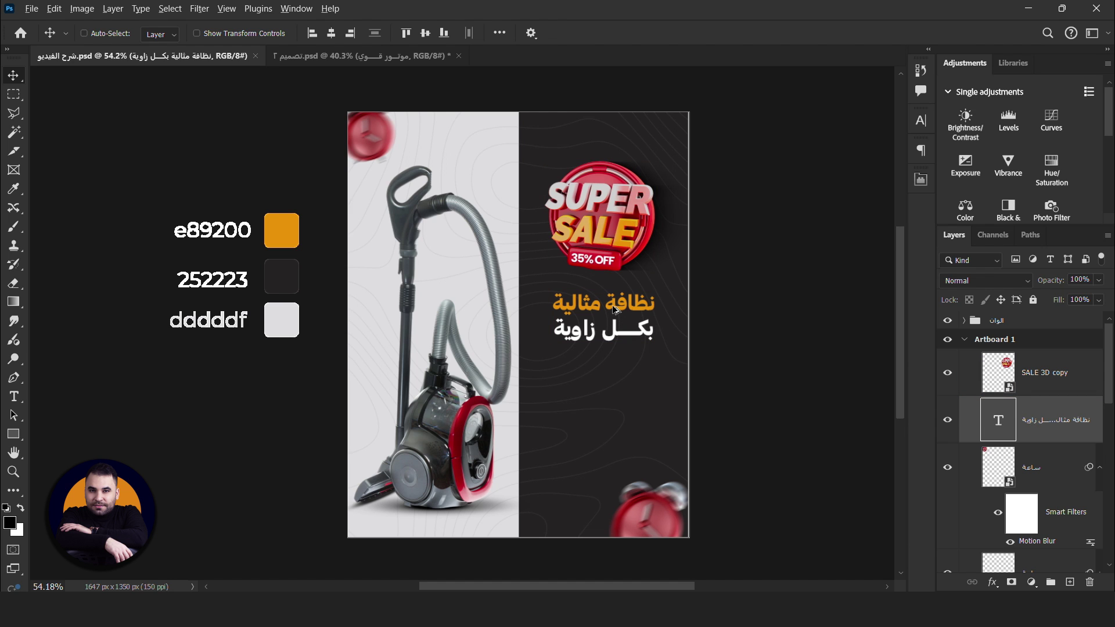
{"action": "left_click_drag", "start_coordinate": [616, 310], "coordinate": [614, 372]}
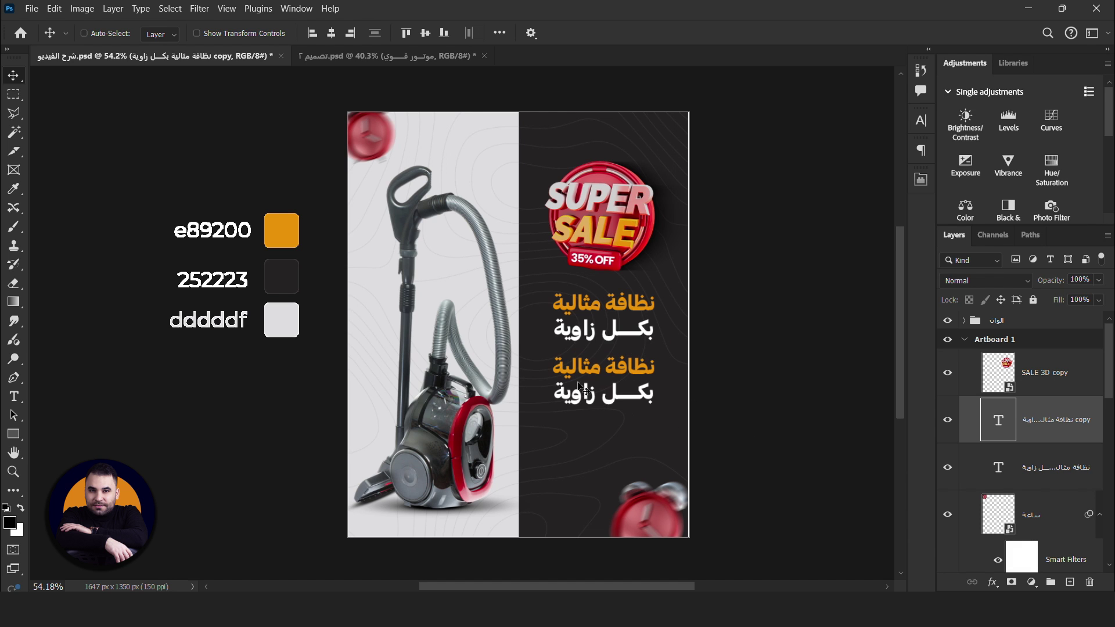
{"action": "key", "text": "t"}
{"action": "left_click", "coordinate": [273, 33]}
{"action": "left_click", "coordinate": [249, 120]}
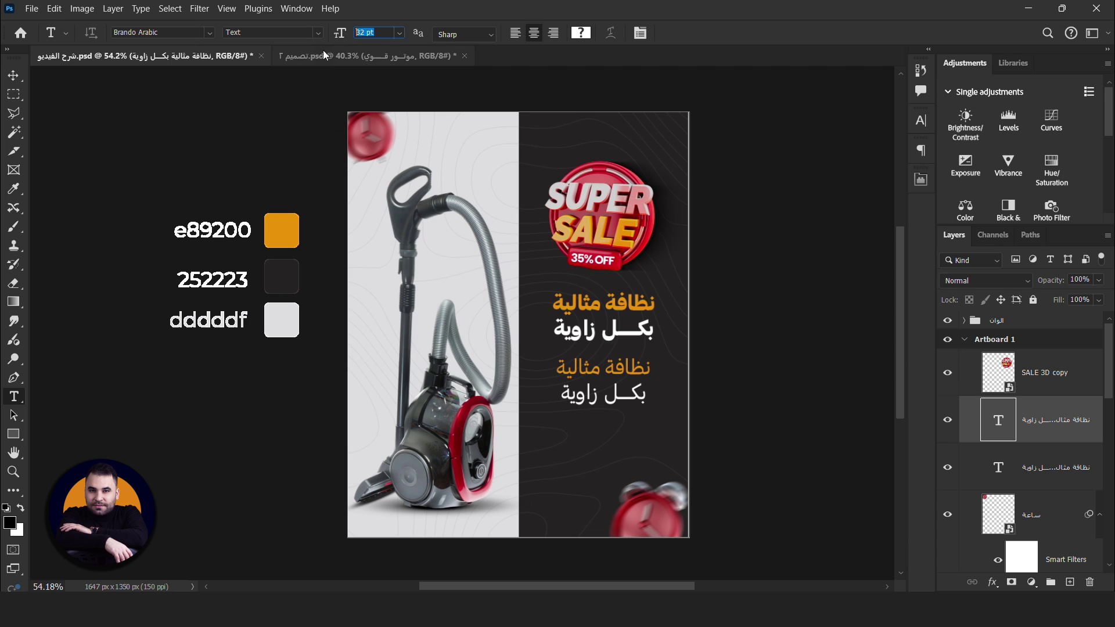
{"action": "type", "text": "2"}
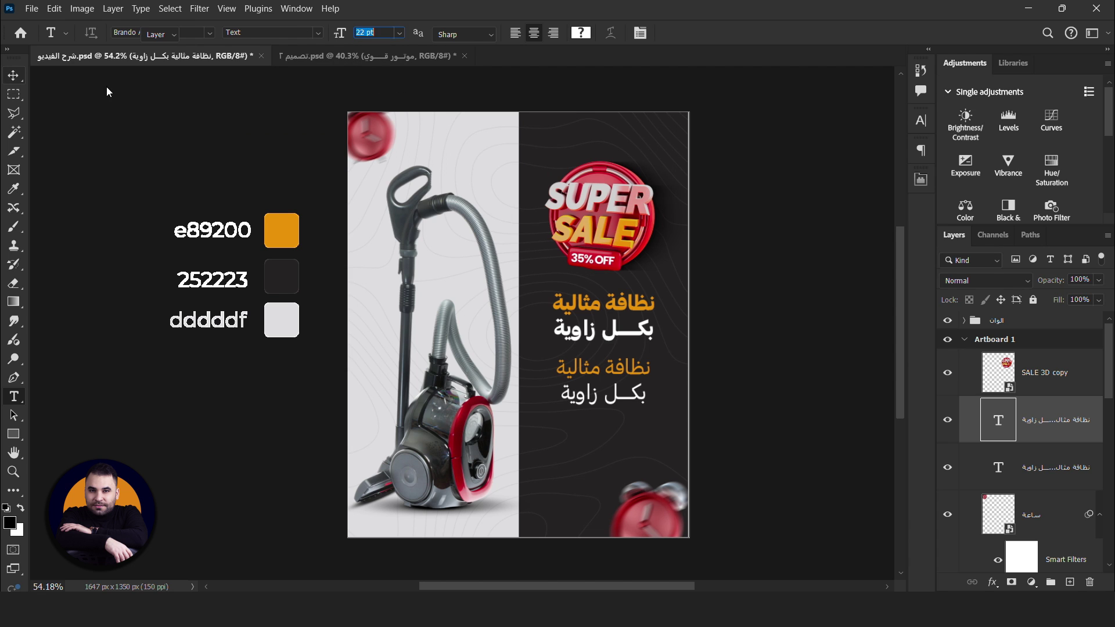
{"action": "key", "text": "Return"}
- Retype the copy as three lines: موتور قوي, خزان غبار كبير, تصميم أنيق
{"action": "left_click", "coordinate": [614, 378]}
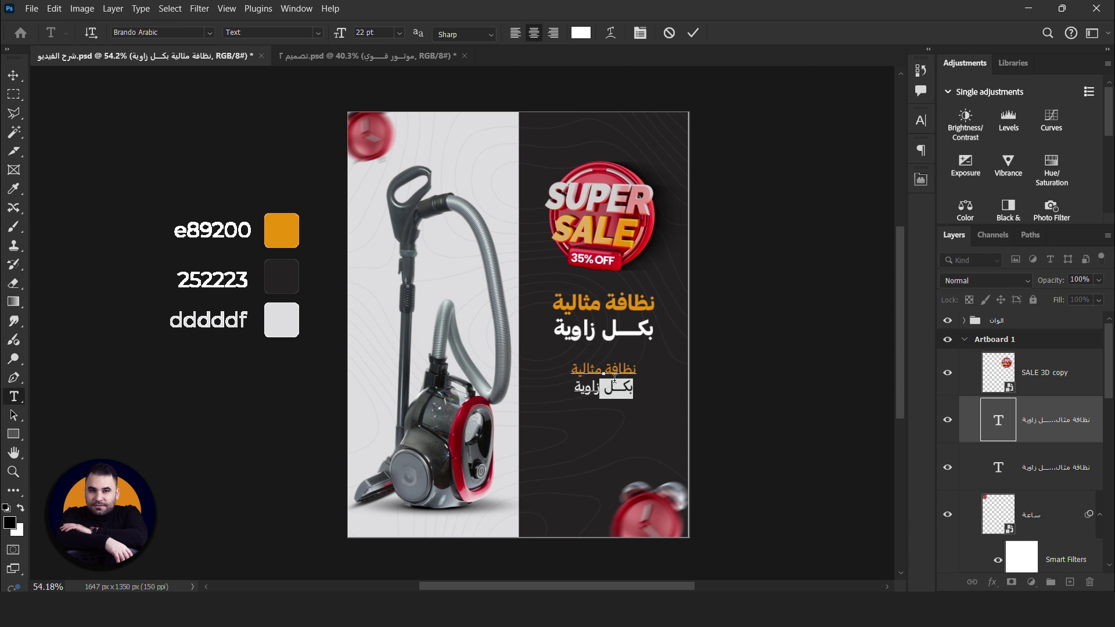
{"action": "key", "text": "ctrl+a"}
{"action": "type", "text": "موتور قوي"}
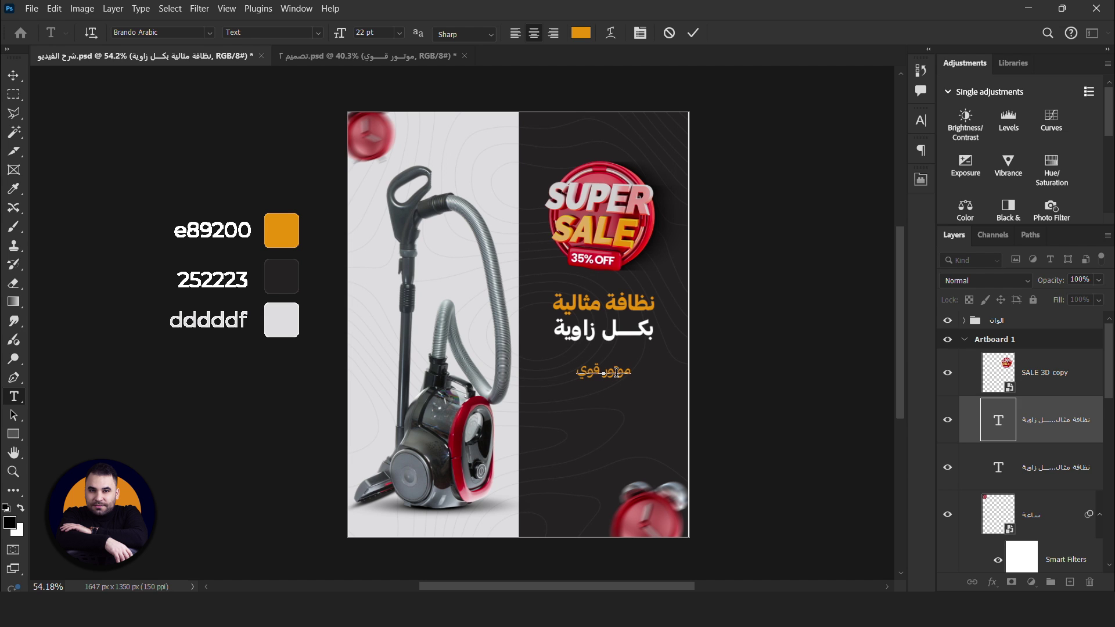
{"action": "key", "text": "Return"}
{"action": "type", "text": "خزان غبار كبي"}
{"action": "type", "text": "صميم أنيق"}
{"action": "key", "text": "ctrl+a"}
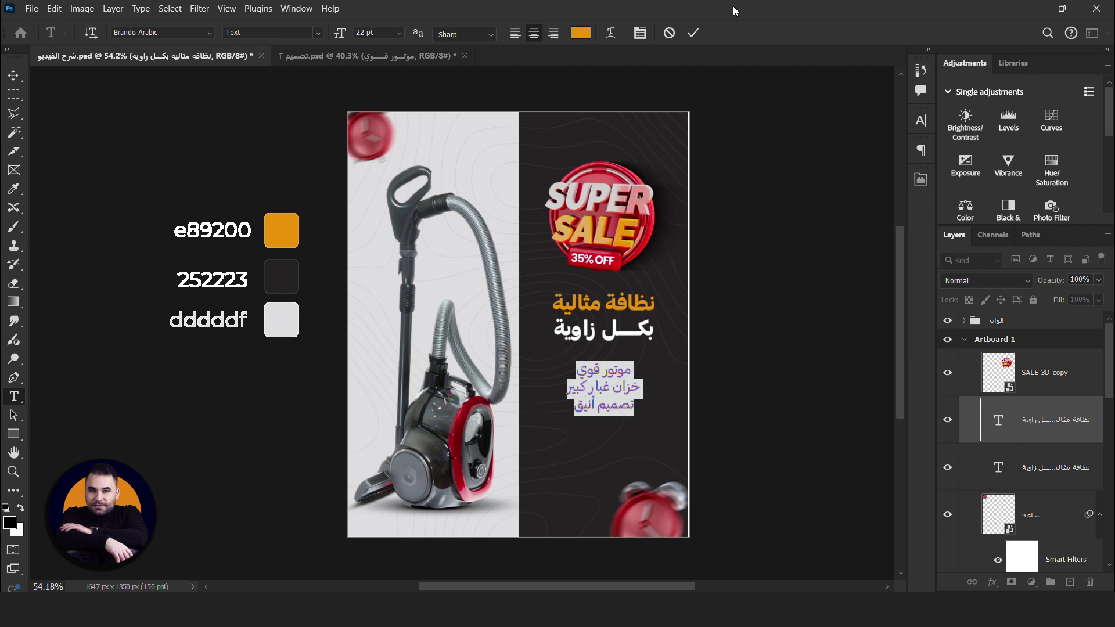
{"action": "left_click", "coordinate": [610, 406]}
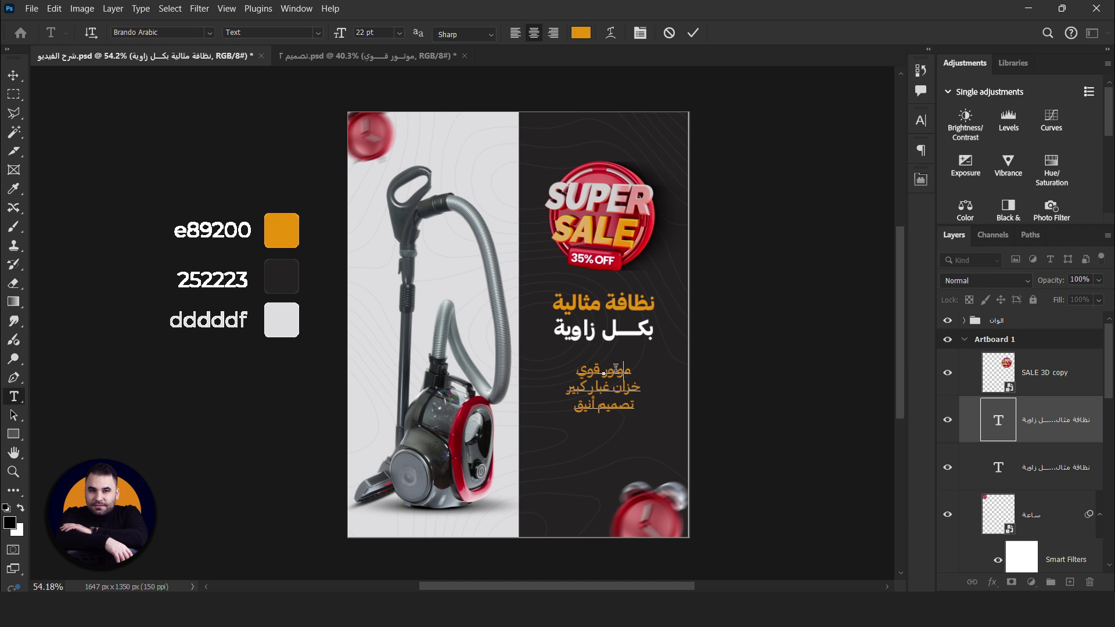
{"action": "type", "text": "ـــ"}
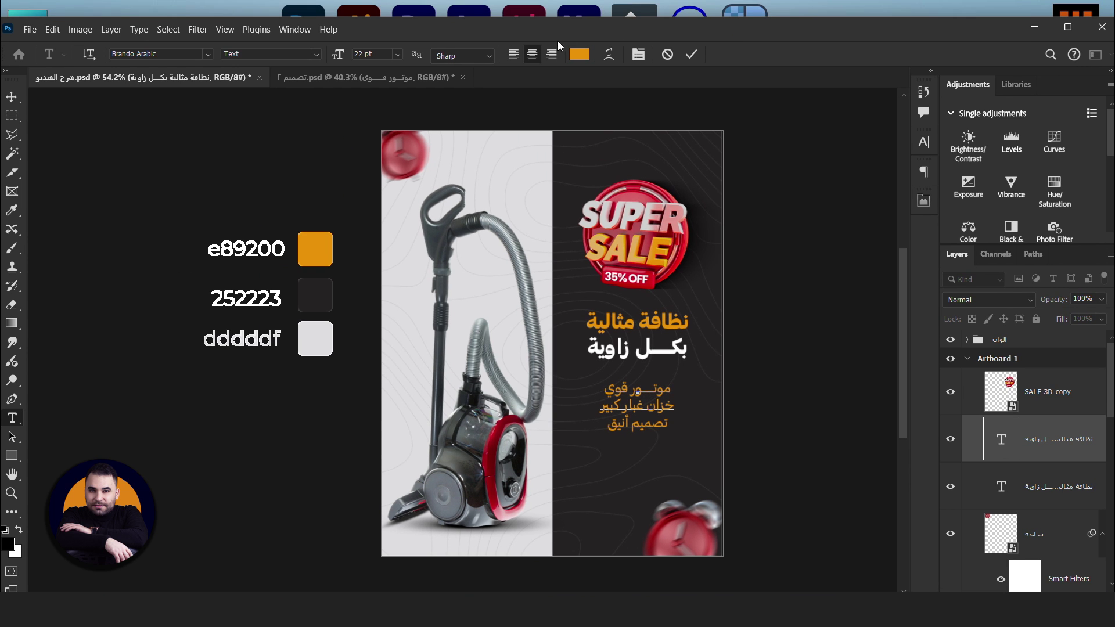
- Right-align the feature list and stretch the first line's letters with tatweels
{"action": "left_click", "coordinate": [552, 54]}
{"action": "left_click", "coordinate": [691, 54]}
{"action": "left_click", "coordinate": [589, 390]}
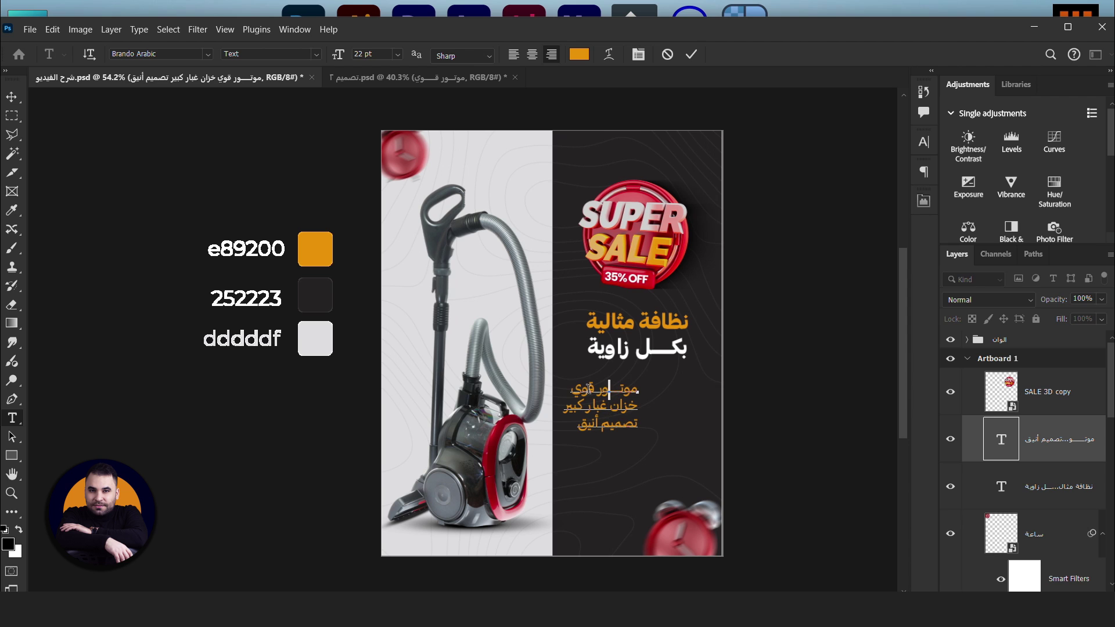
{"action": "type", "text": "ـ"}
{"action": "type", "text": "ــور قـــ"}
{"action": "key", "text": "ctrl+Return"}
- Make the feature list white (ffffff) and shift it slightly right
{"action": "left_click", "coordinate": [623, 416]}
{"action": "key", "text": "ctrl+a"}
{"action": "left_click", "coordinate": [579, 54]}
{"action": "type", "text": "ffffff"}
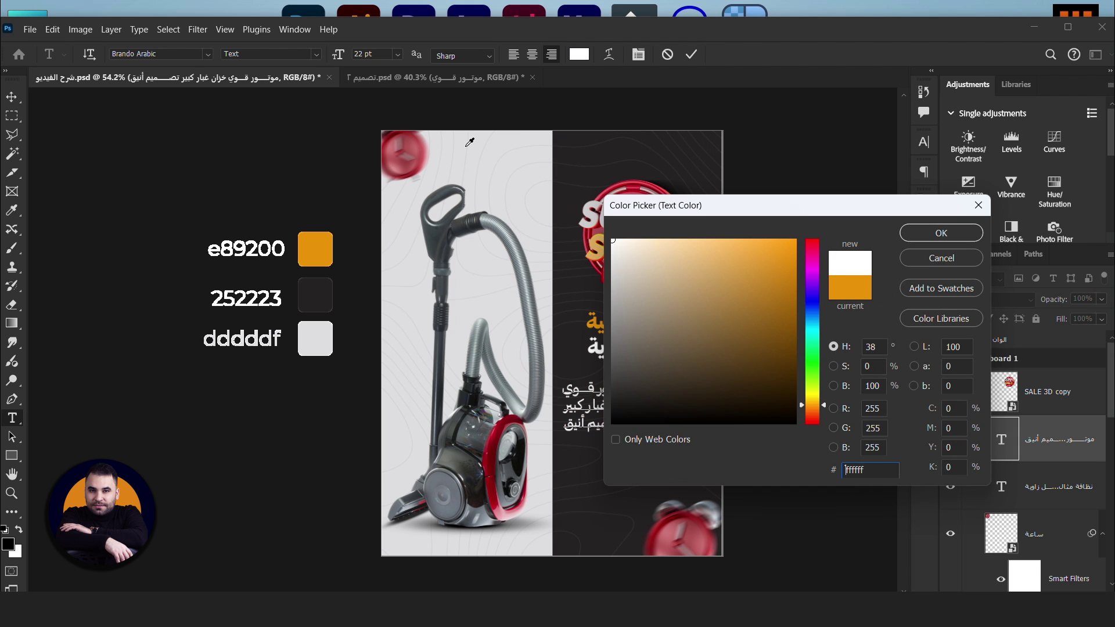
{"action": "left_click", "coordinate": [941, 233]}
{"action": "left_click", "coordinate": [691, 54]}
{"action": "left_click_drag", "start_coordinate": [664, 428], "coordinate": [668, 428]}
- Bring up the Character settings panel
{"action": "left_click", "coordinate": [929, 152]}
{"action": "left_click_drag", "start_coordinate": [928, 149], "coordinate": [924, 203]}
{"action": "left_click", "coordinate": [924, 202]}
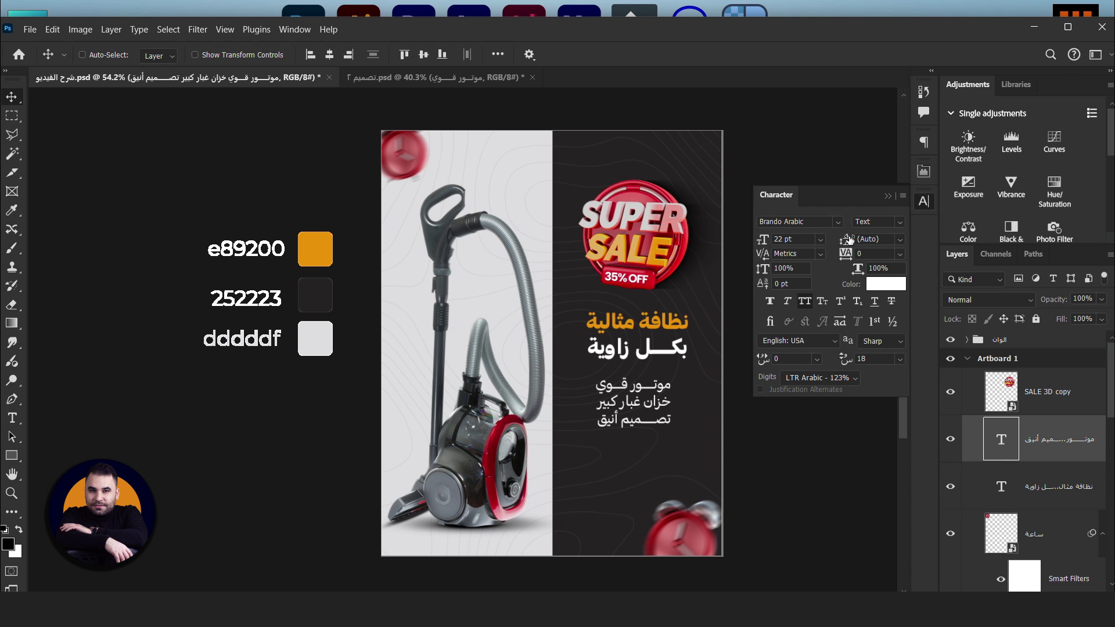
- In the Character panel, set the feature list's leading to 14 pt, then scrub it wider
{"action": "double_click", "coordinate": [890, 33]}
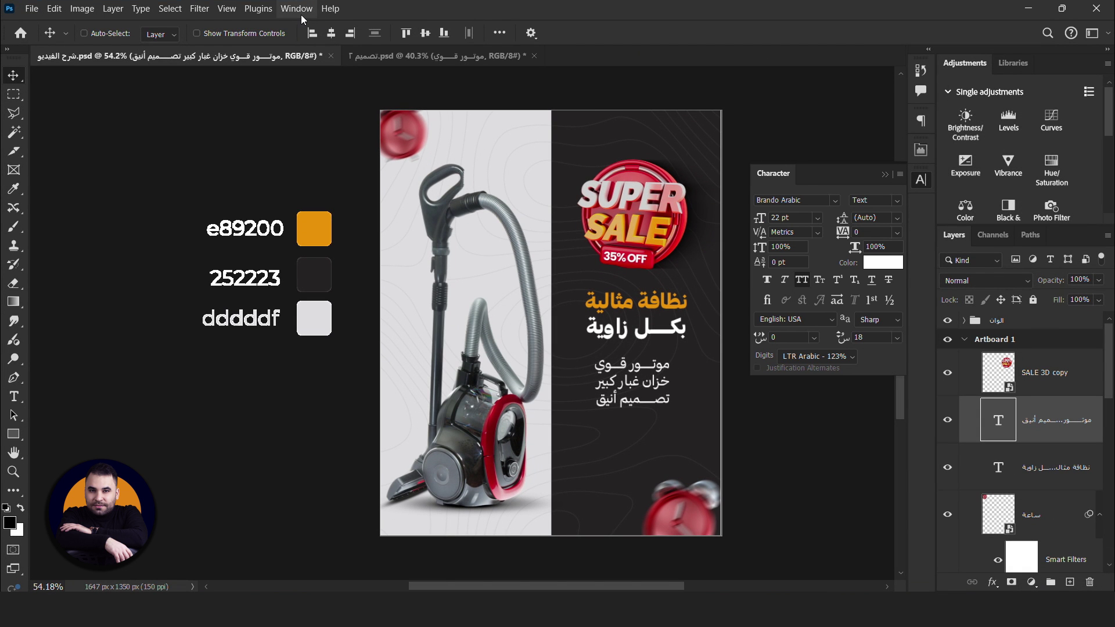
{"action": "left_click", "coordinate": [301, 17]}
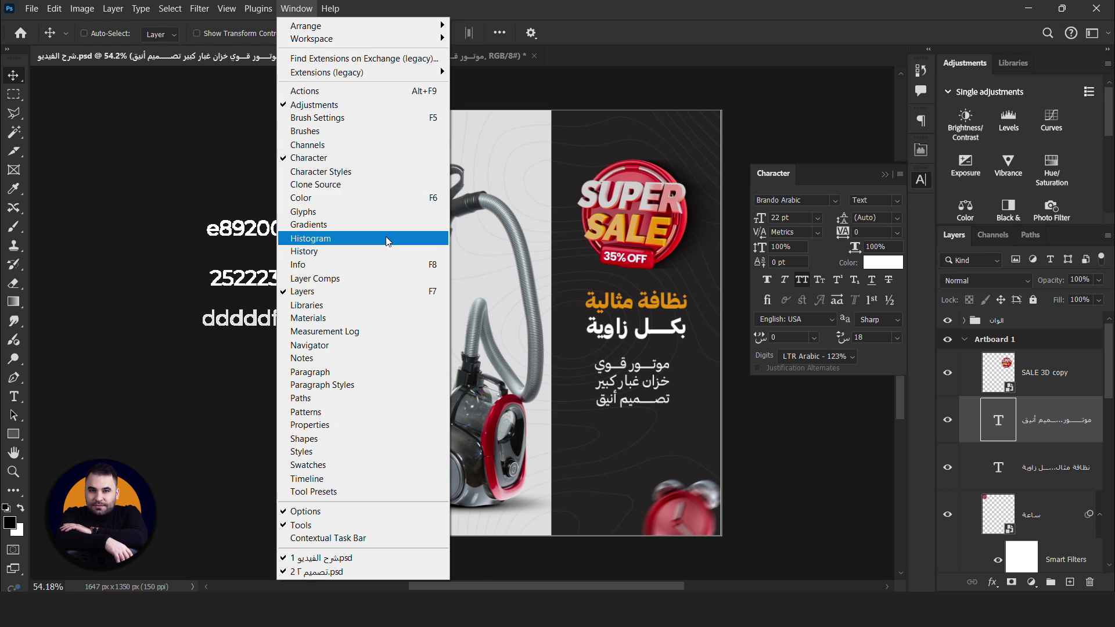
{"action": "left_click", "coordinate": [358, 172]}
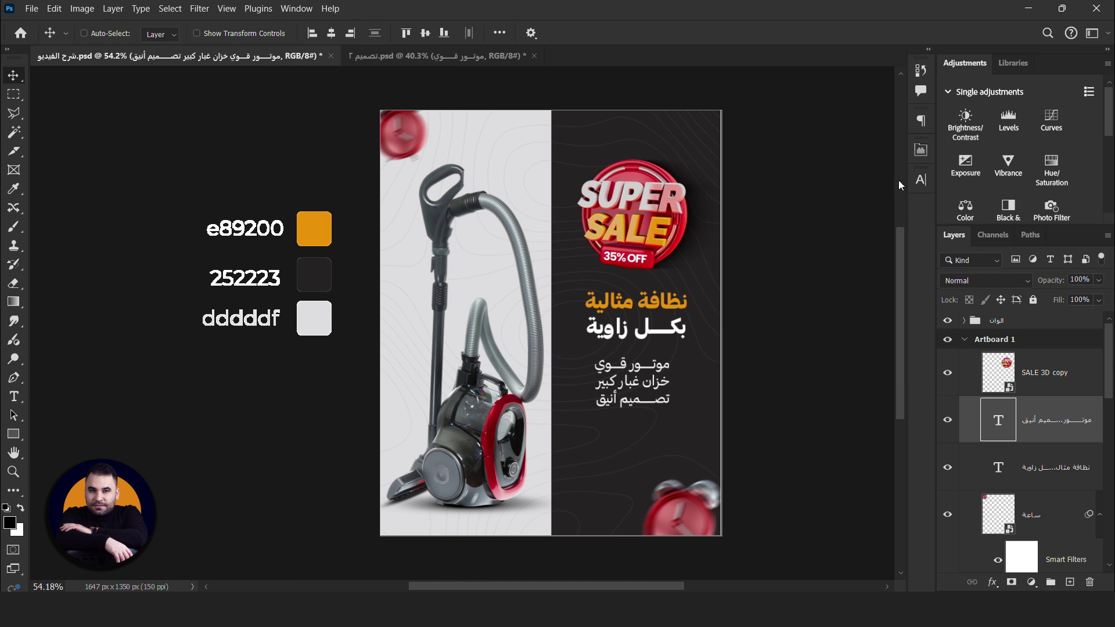
{"action": "left_click", "coordinate": [296, 11]}
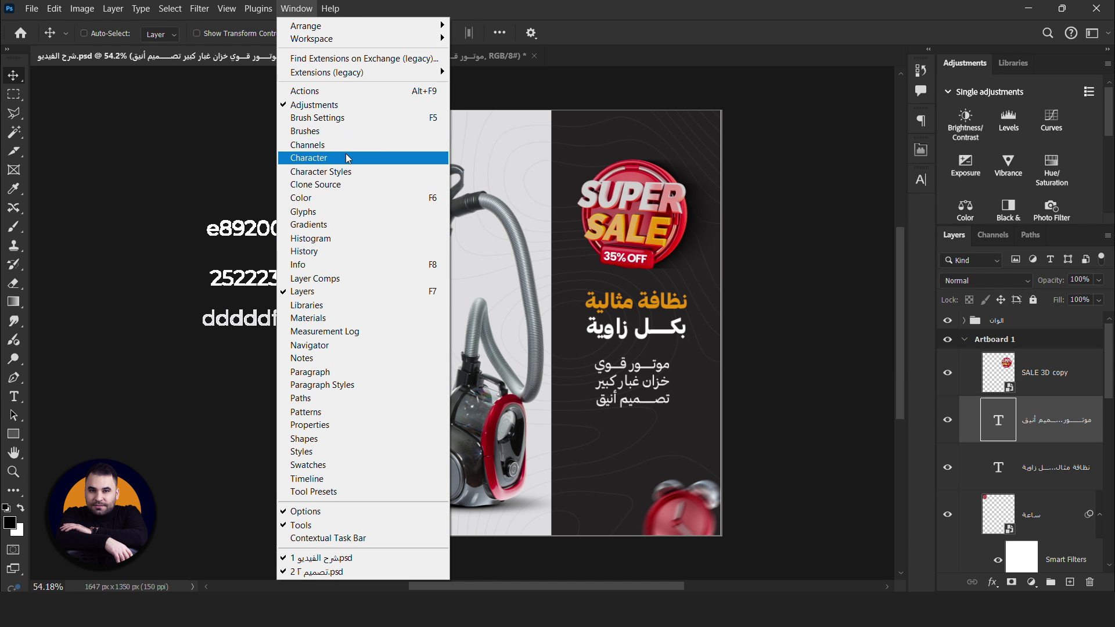
{"action": "left_click", "coordinate": [346, 153]}
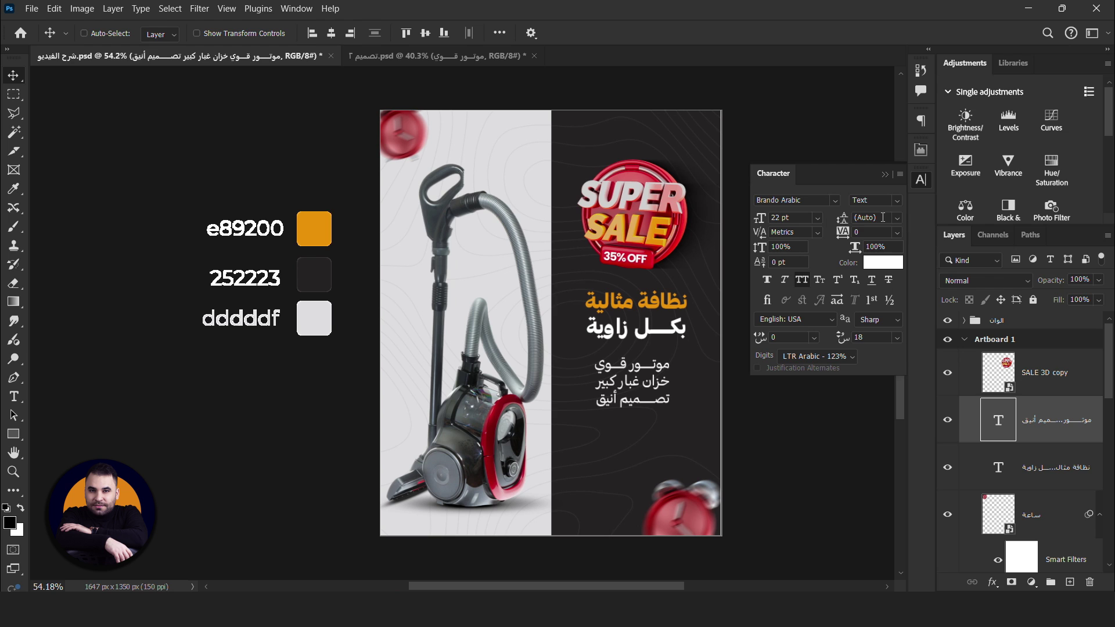
{"action": "left_click", "coordinate": [897, 217]}
{"action": "type", "text": "1"}
{"action": "type", "text": "4"}
{"action": "key", "text": "Return"}
{"action": "left_click_drag", "start_coordinate": [844, 224], "coordinate": [829, 233]}
- Give the feature list 0 tracking and 40 pt leading, then compare against the تصميم ٢ design
{"action": "left_click", "coordinate": [897, 233]}
{"action": "left_click", "coordinate": [874, 324]}
{"action": "type", "text": "40"}
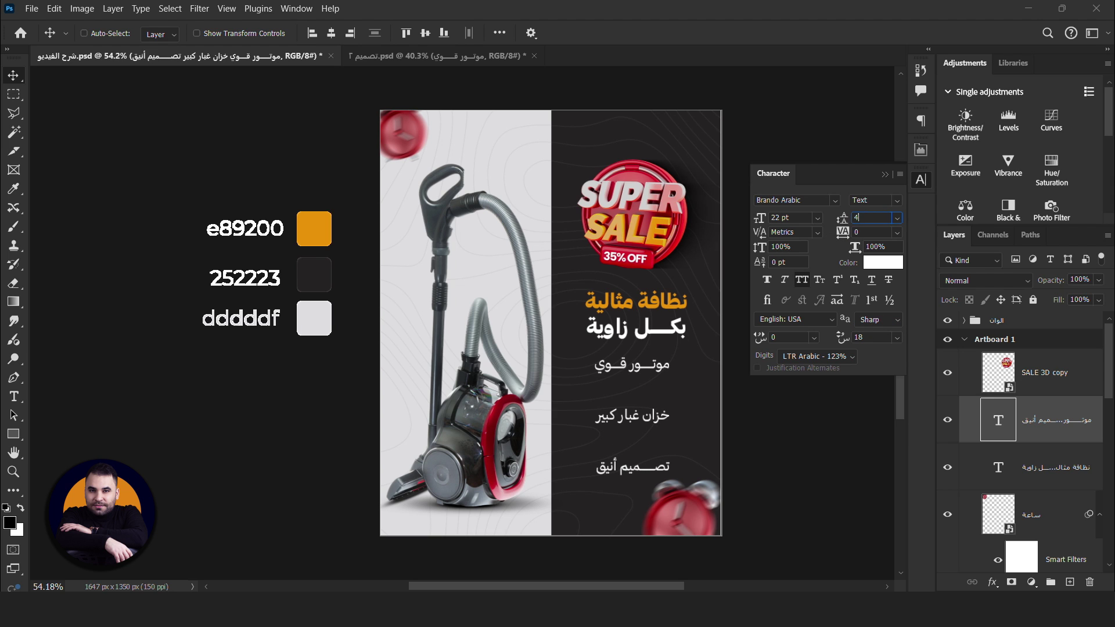
{"action": "key", "text": "Return"}
{"action": "left_click", "coordinate": [677, 401]}
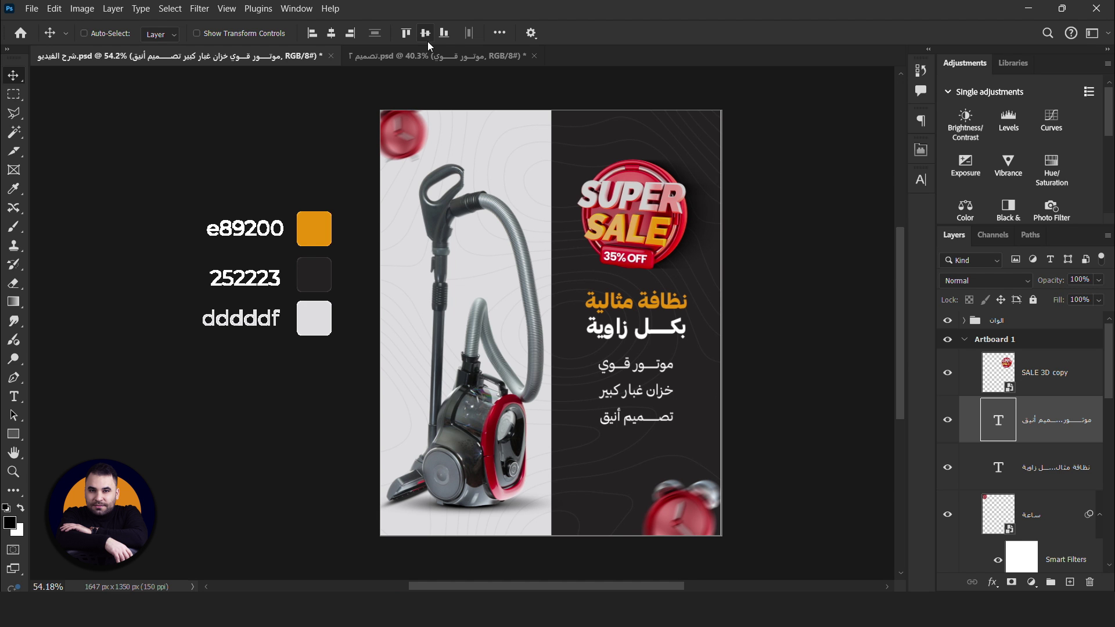
{"action": "left_click", "coordinate": [423, 56]}
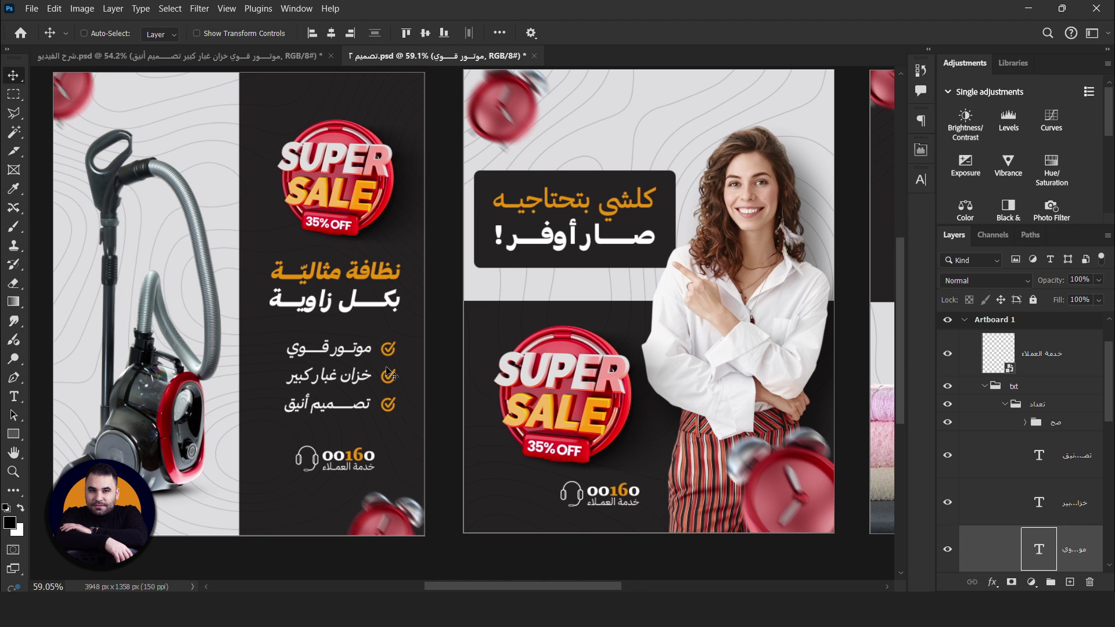
{"action": "left_click", "coordinate": [273, 56]}
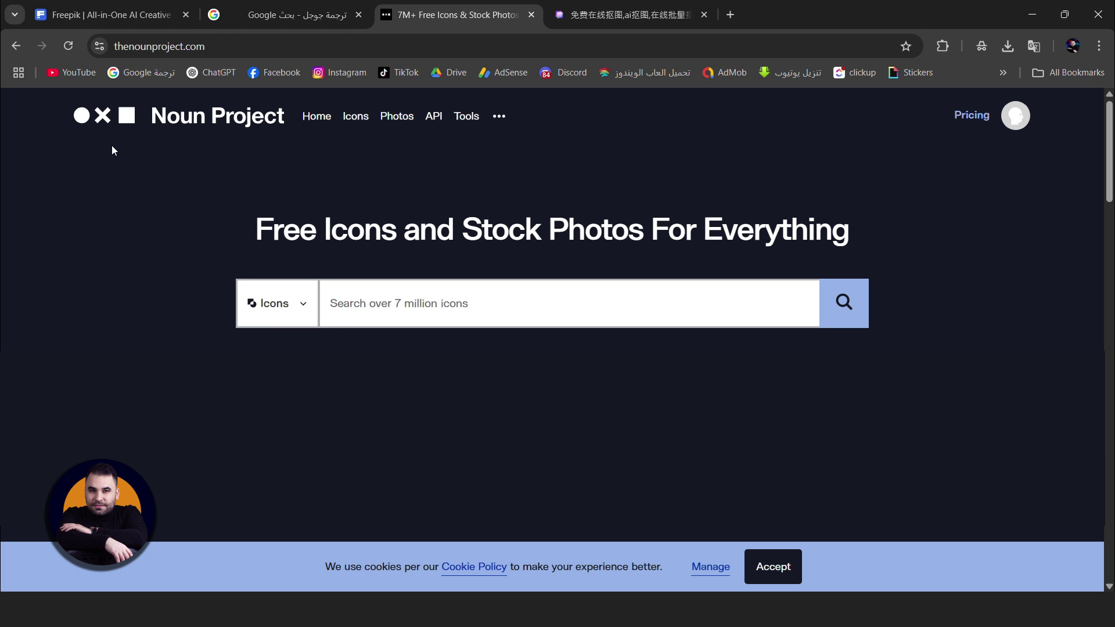
- Search Noun Project for 'done' and open the circled check-mark icon
{"action": "left_click", "coordinate": [481, 292]}
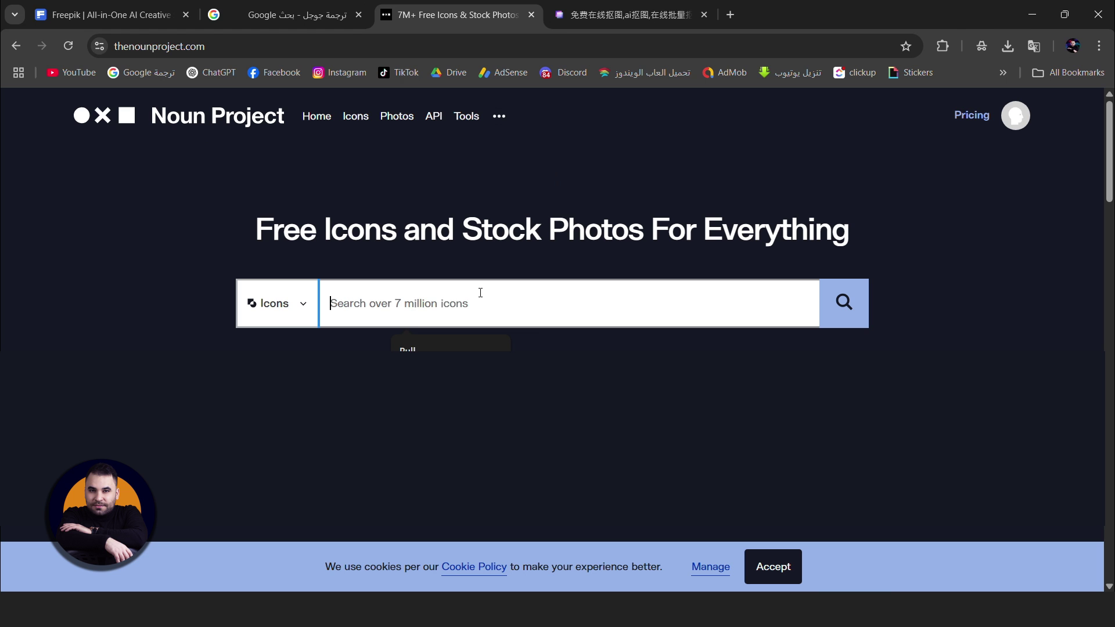
{"action": "type", "text": "done"}
{"action": "key", "text": "Return"}
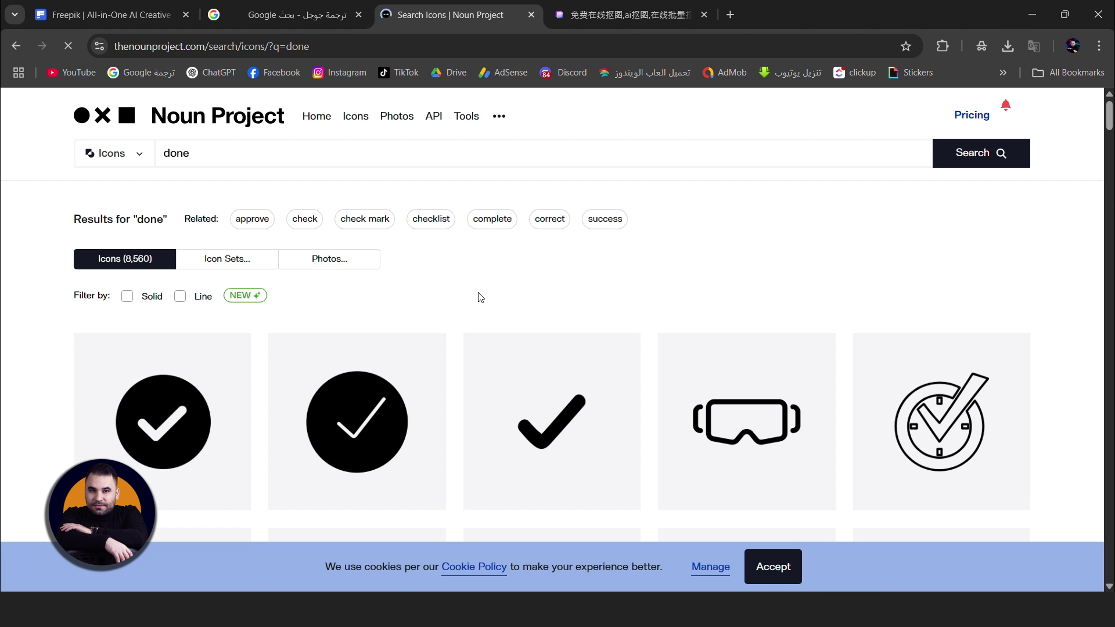
{"action": "mouse_move", "coordinate": [1109, 113]}
{"action": "left_mouse_down"}
{"action": "mouse_move", "coordinate": [1111, 191]}
{"action": "mouse_move", "coordinate": [1093, 159]}
{"action": "left_mouse_up"}
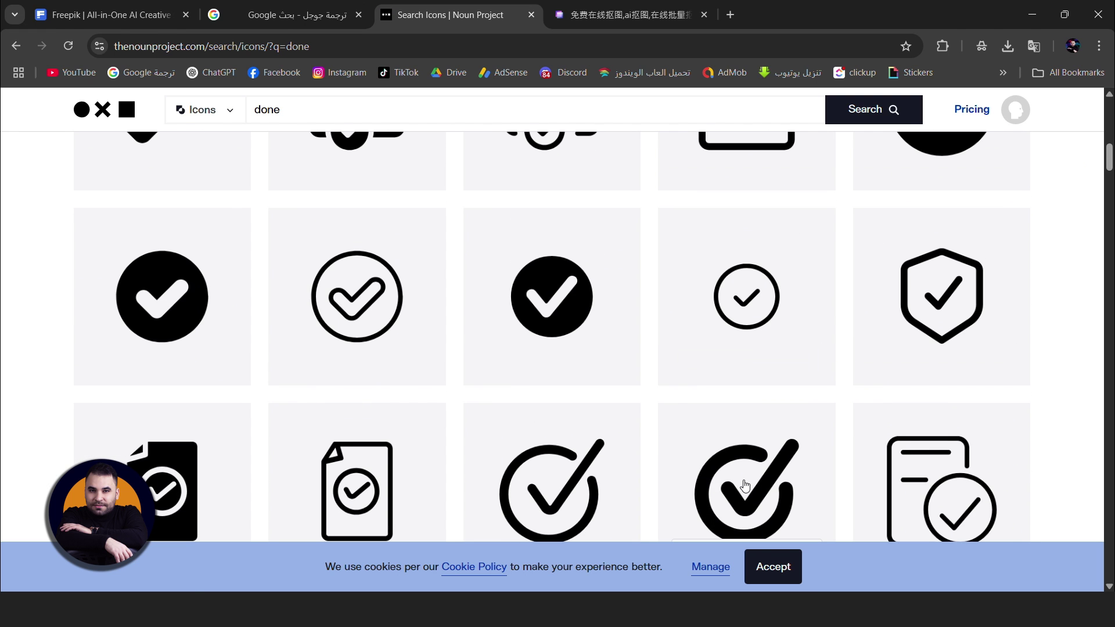
{"action": "left_click", "coordinate": [743, 483]}
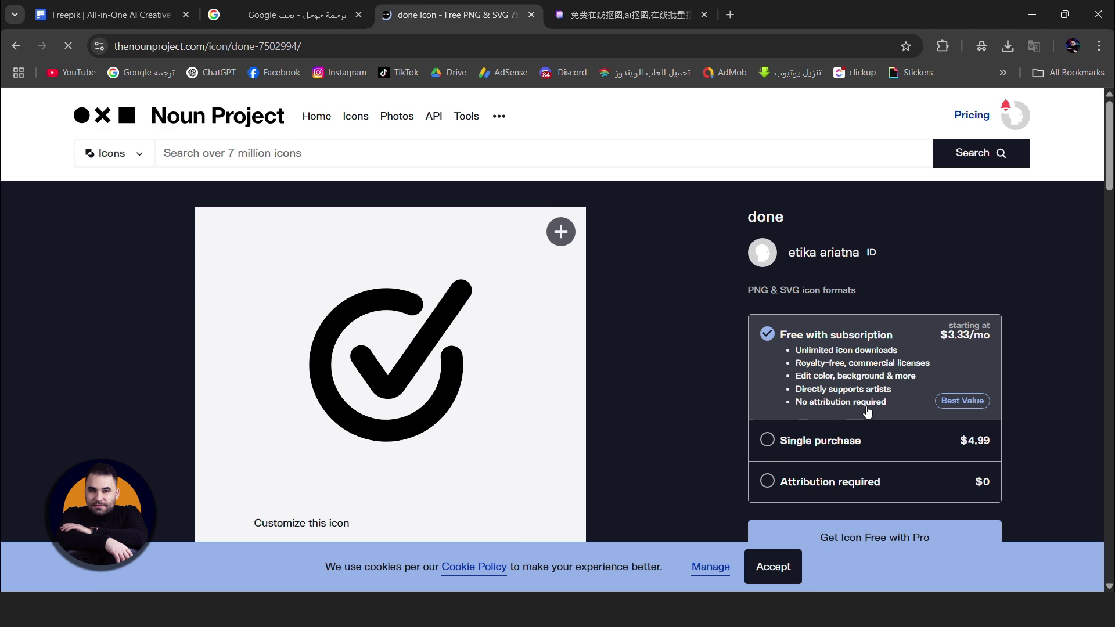
- Download the check-mark icon as a PNG under the free attribution-required option and preview it
{"action": "scroll", "coordinate": [813, 413], "scroll_direction": "down", "scroll_amount": 2}
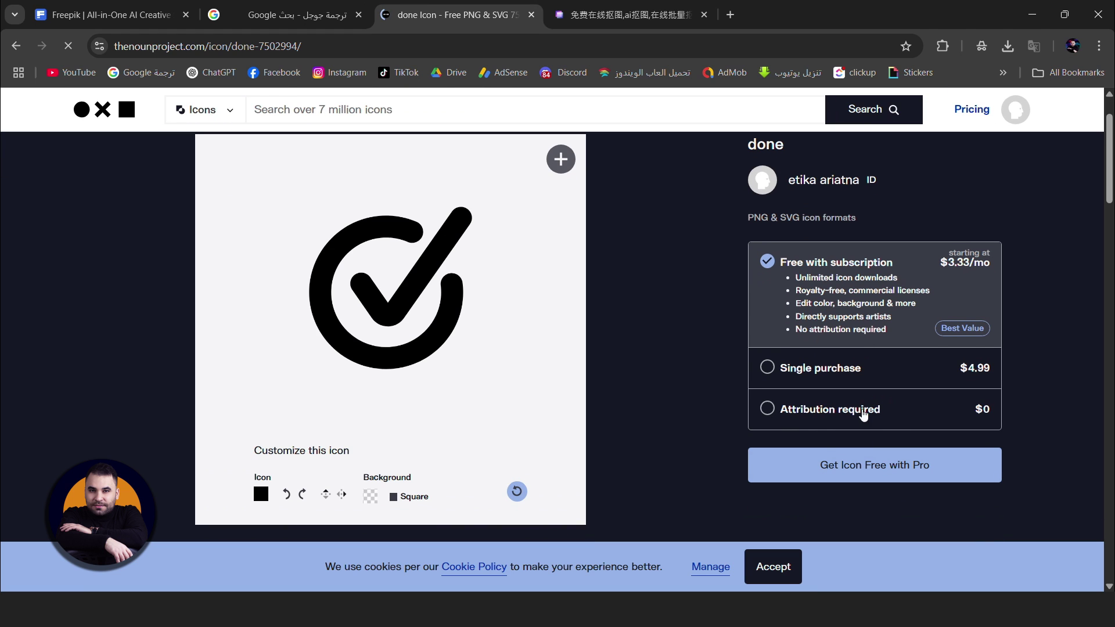
{"action": "left_click", "coordinate": [773, 415]}
{"action": "left_click", "coordinate": [855, 433]}
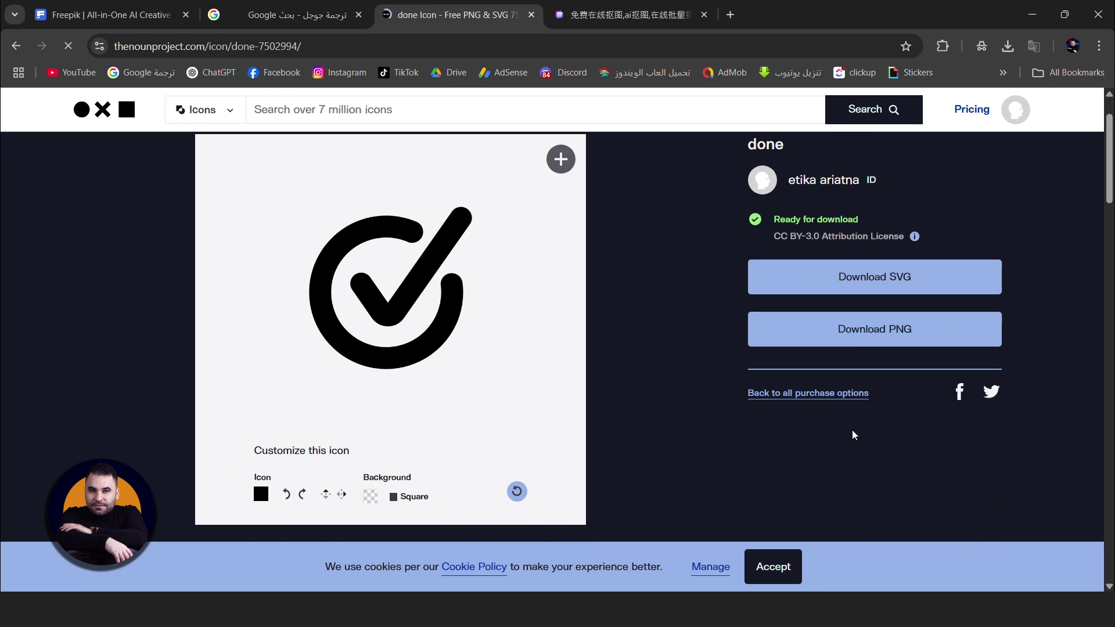
{"action": "left_click", "coordinate": [916, 333]}
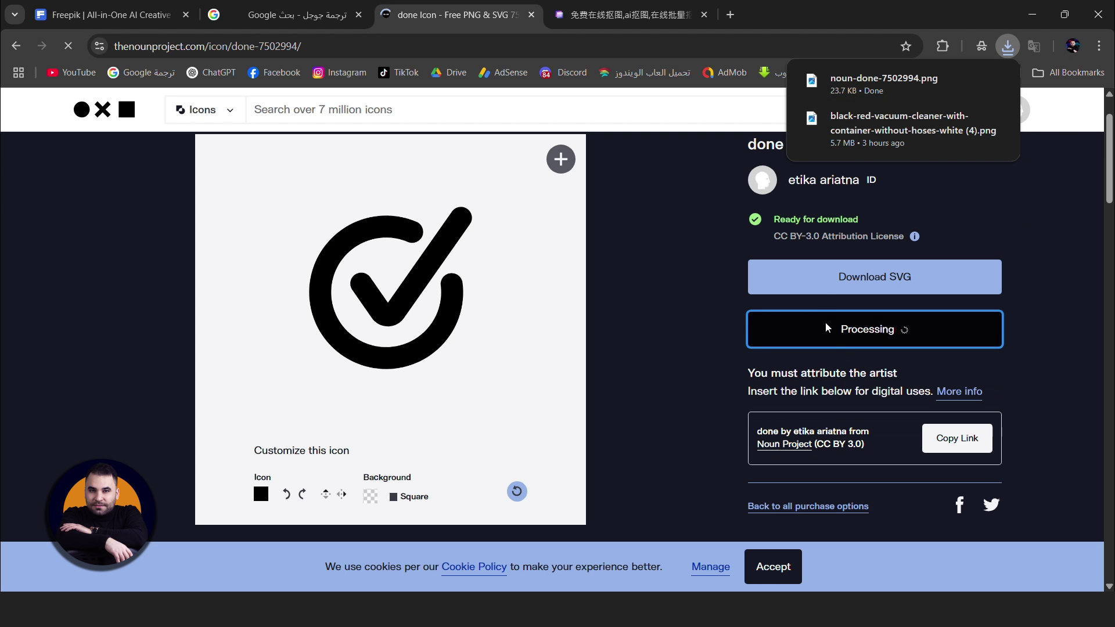
{"action": "left_click", "coordinate": [842, 91]}
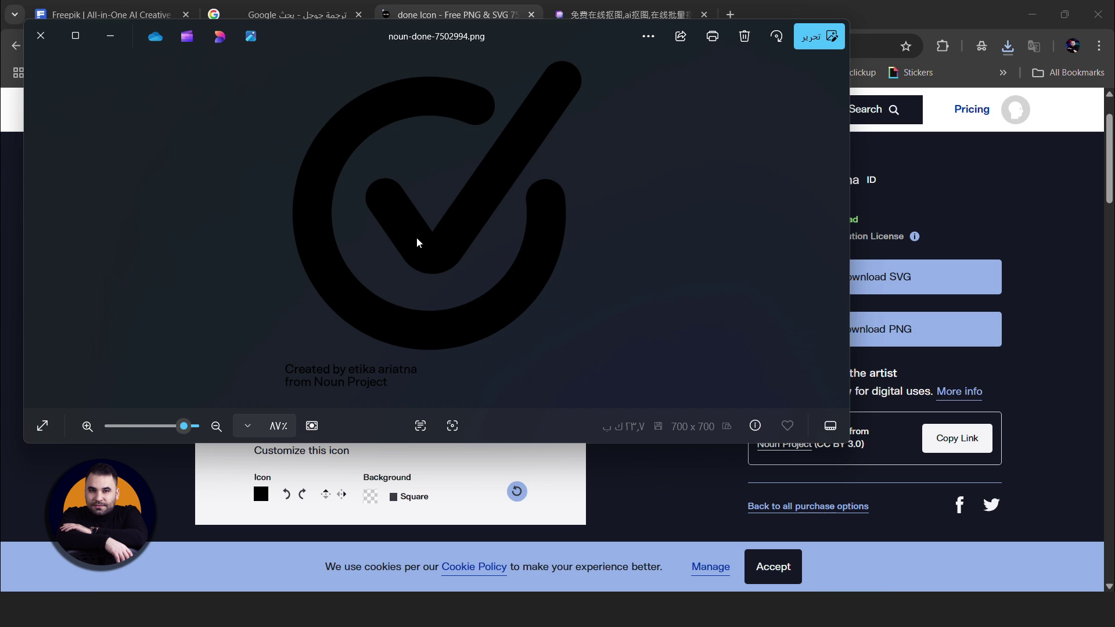
{"action": "left_click", "coordinate": [40, 38]}
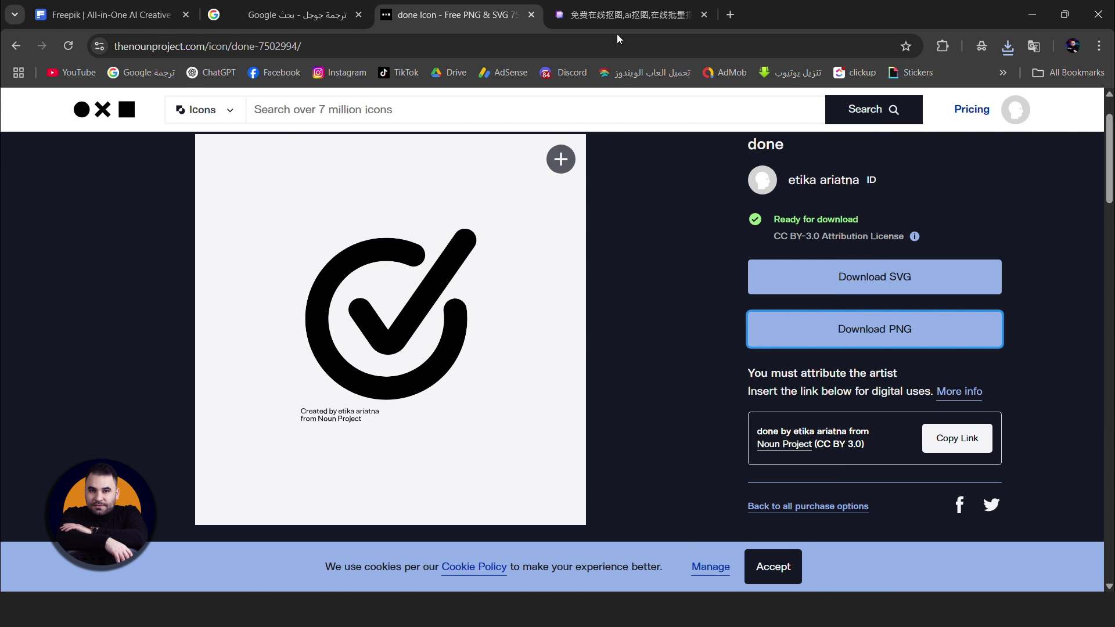
- Drag the downloaded check-mark PNG from its folder onto the vacuum artboard
{"action": "key", "text": "alt+Tab"}
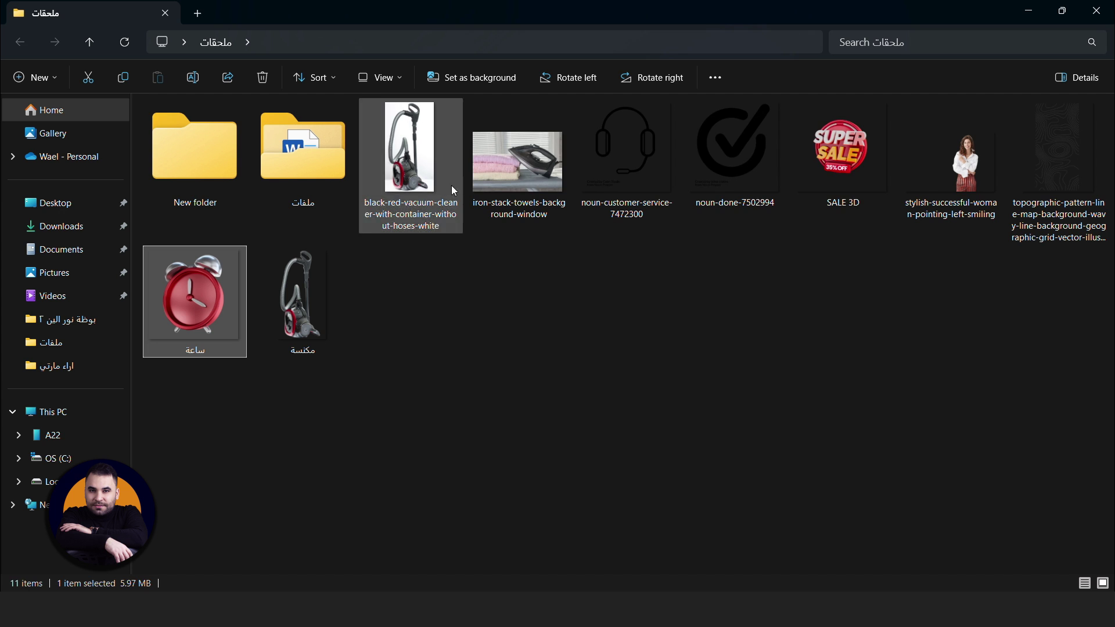
{"action": "key", "text": "alt+Tab"}
{"action": "mouse_move", "coordinate": [736, 148]}
{"action": "left_mouse_down"}
{"action": "mouse_move", "coordinate": [661, 403]}
{"action": "mouse_move", "coordinate": [667, 391]}
{"action": "left_mouse_up"}
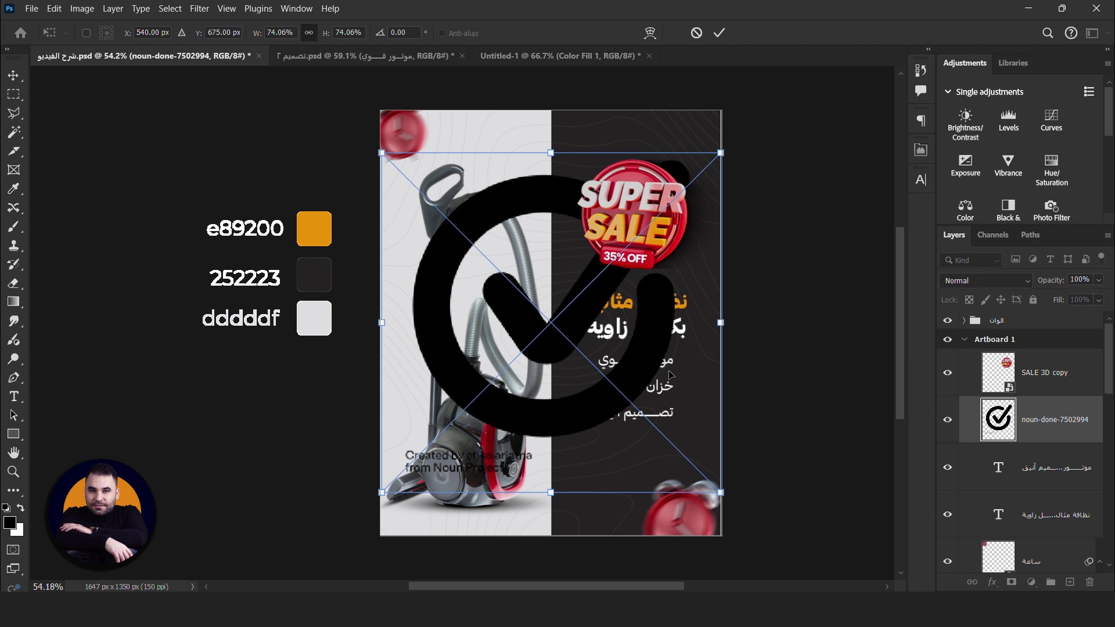
- Place the check-mark icon above the SALE badge layer and rasterize it
{"action": "key", "text": "Return"}
{"action": "key", "text": "ctrl+bracketright"}
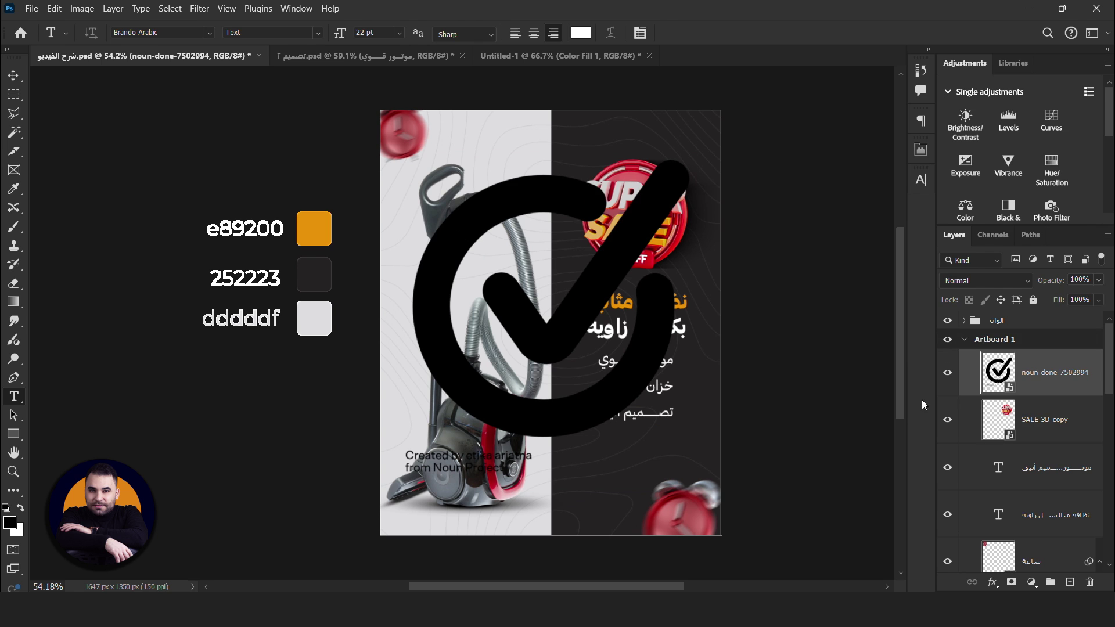
{"action": "right_click", "coordinate": [1056, 375]}
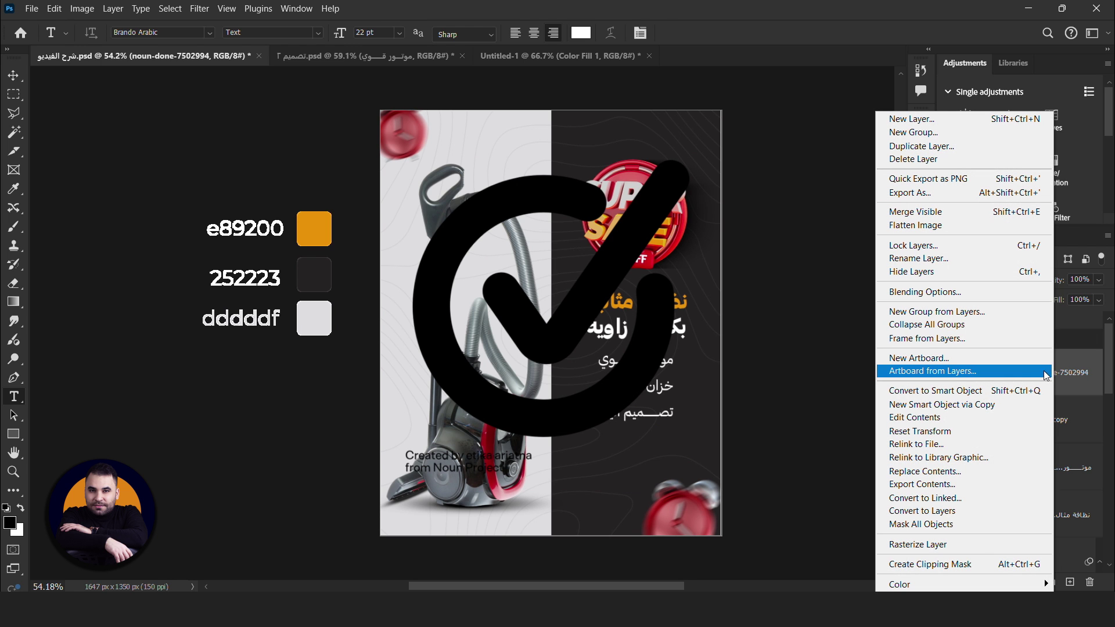
{"action": "left_click", "coordinate": [953, 544]}
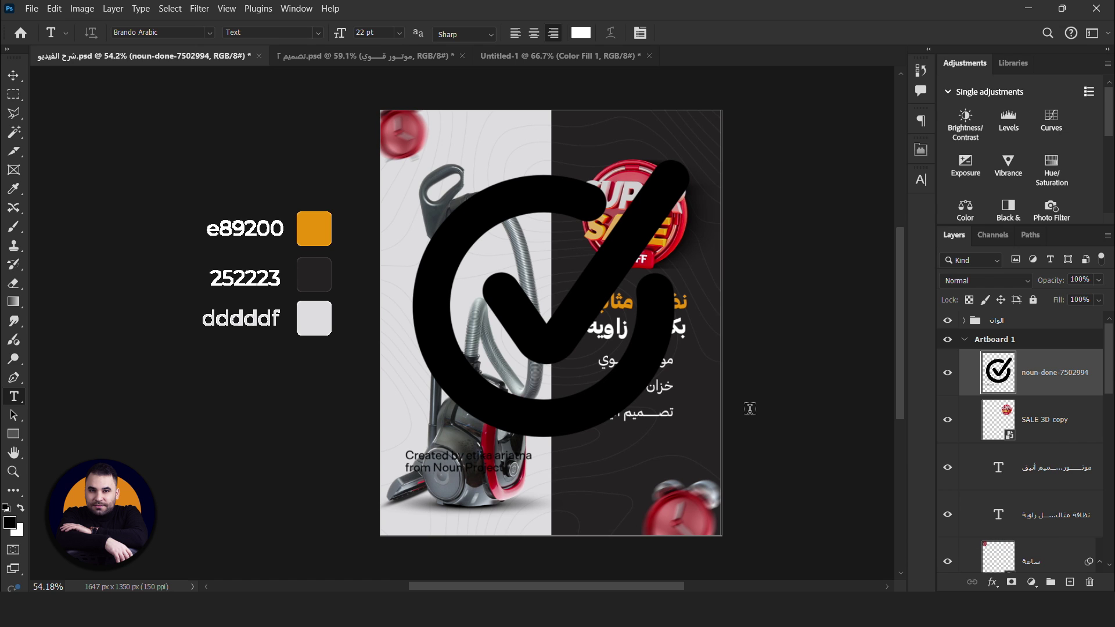
- Erase the credit text below the check mark with a rectangular selection, then deselect
{"action": "right_click", "coordinate": [13, 94]}
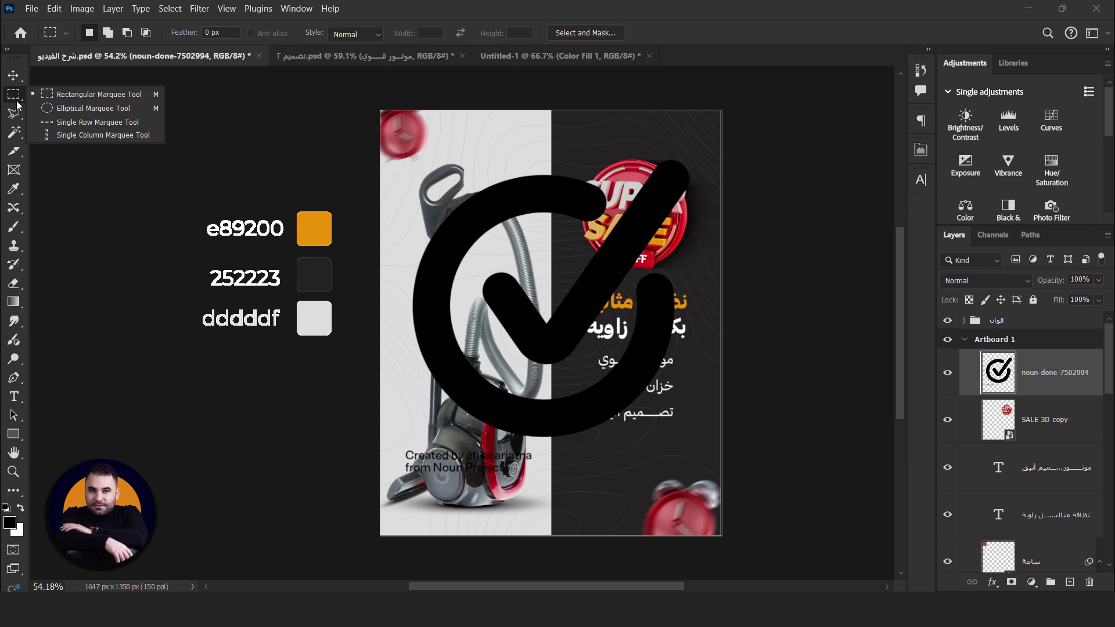
{"action": "left_click", "coordinate": [76, 92]}
{"action": "left_click_drag", "start_coordinate": [551, 448], "coordinate": [396, 488]}
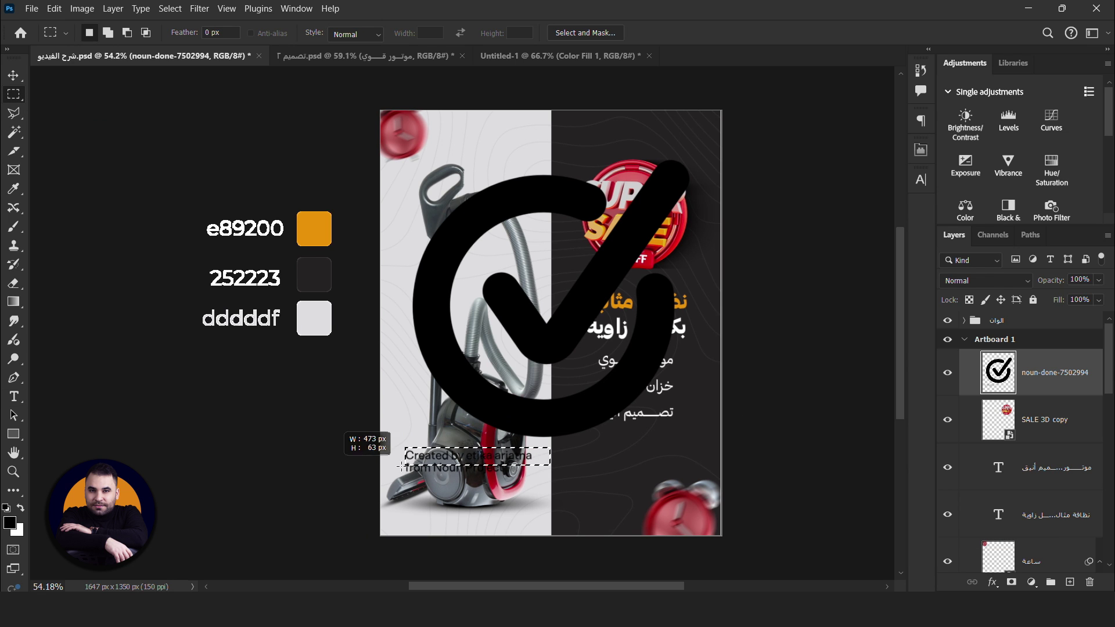
{"action": "key", "text": "Delete"}
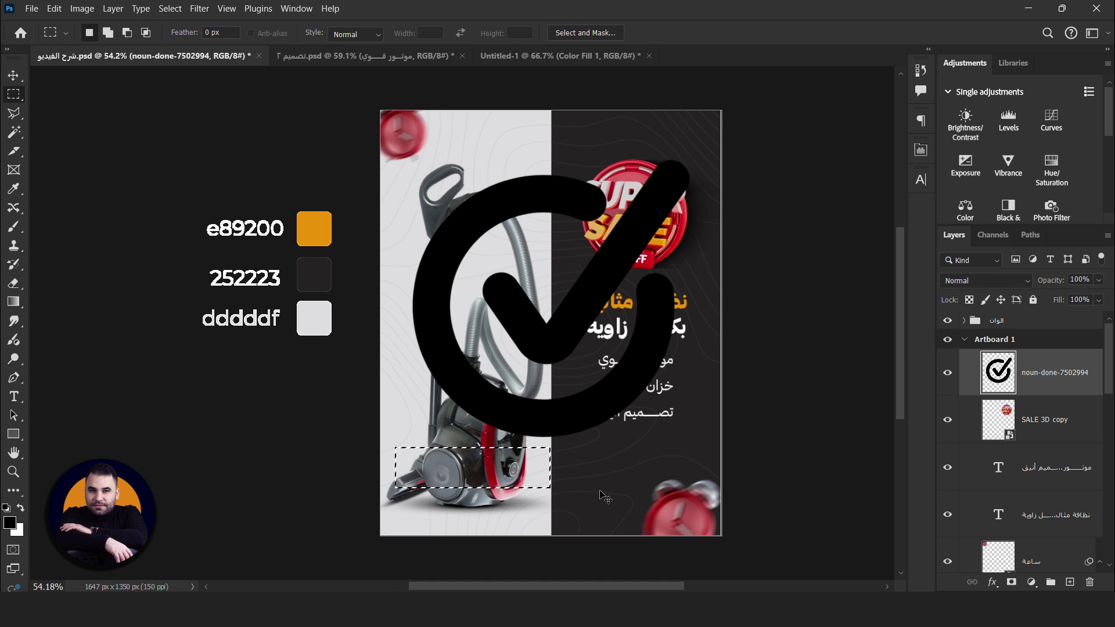
{"action": "key", "text": "ctrl+d"}
{"action": "right_click", "coordinate": [1077, 389]}
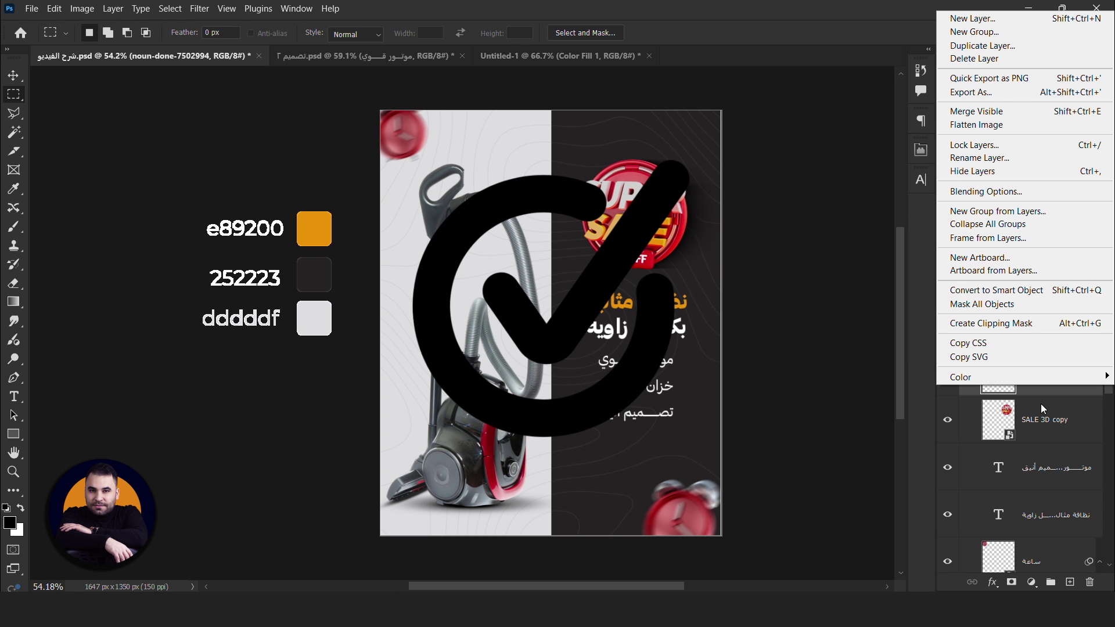
{"action": "key", "text": "Escape"}
{"action": "right_click", "coordinate": [1051, 392]}
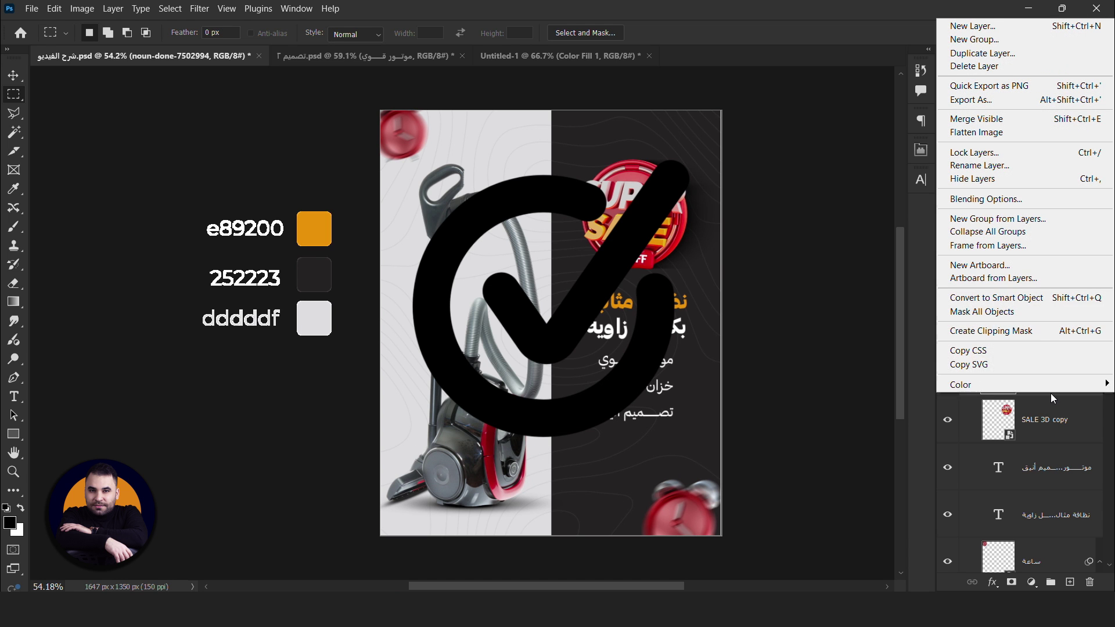
- Convert the checkmark layer to a smart object and give it an orange e89200 Color Overlay
{"action": "left_click", "coordinate": [1019, 298]}
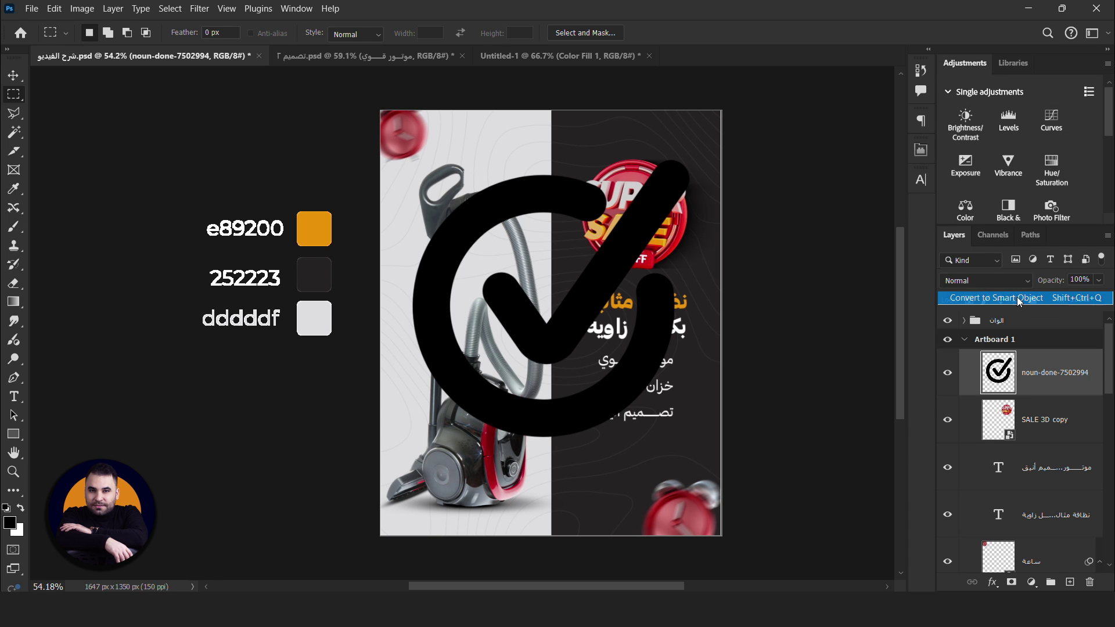
{"action": "double_click", "coordinate": [1046, 393]}
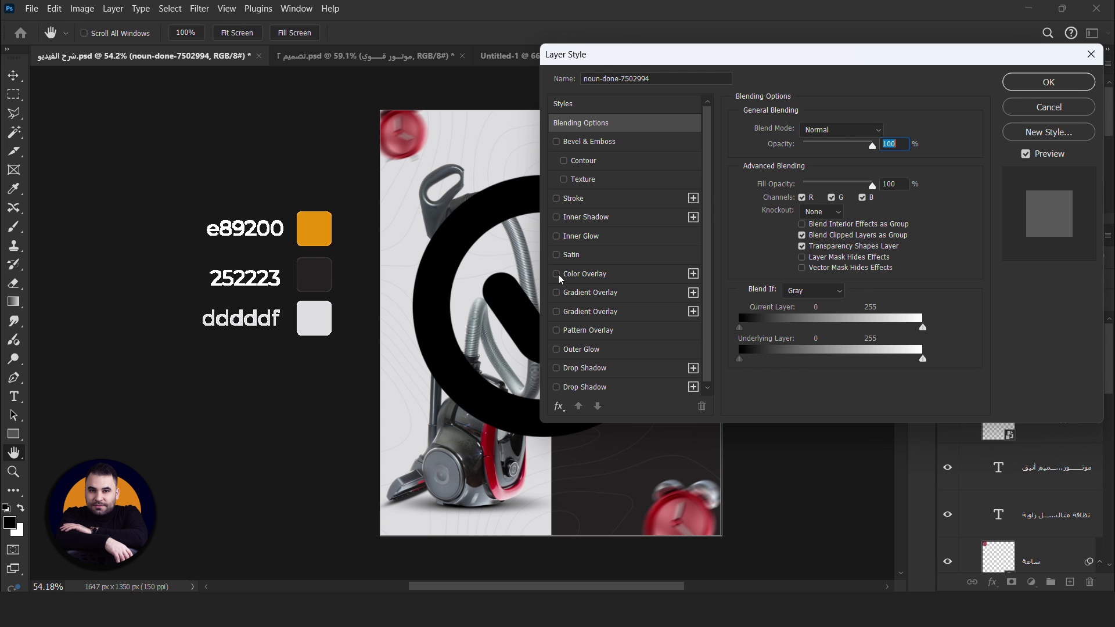
{"action": "left_click", "coordinate": [591, 275]}
{"action": "left_click", "coordinate": [882, 135]}
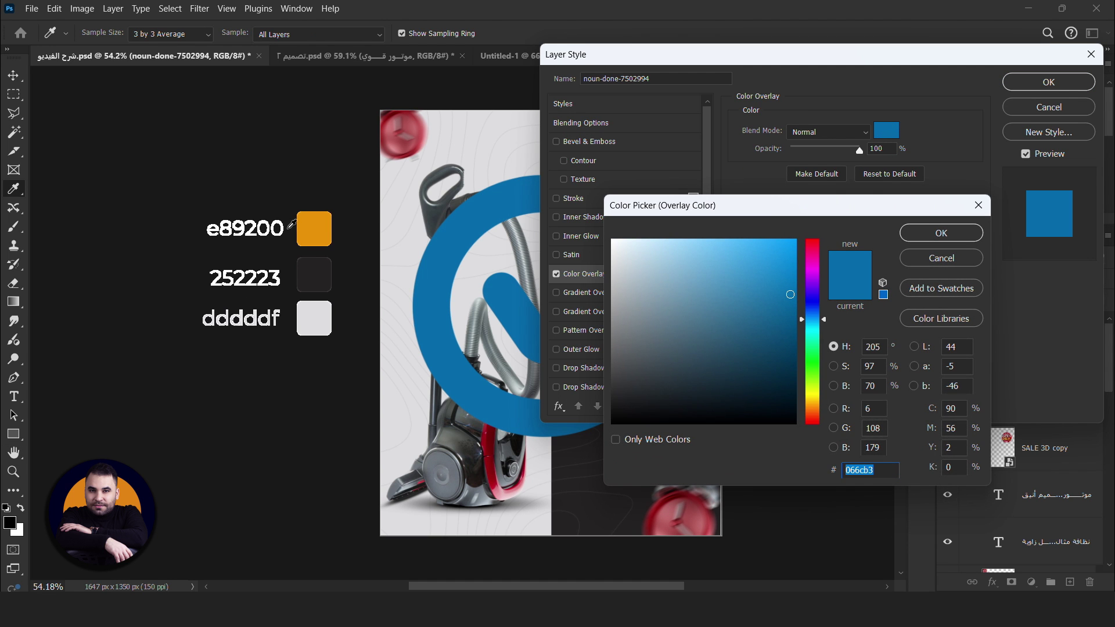
{"action": "left_click", "coordinate": [313, 217]}
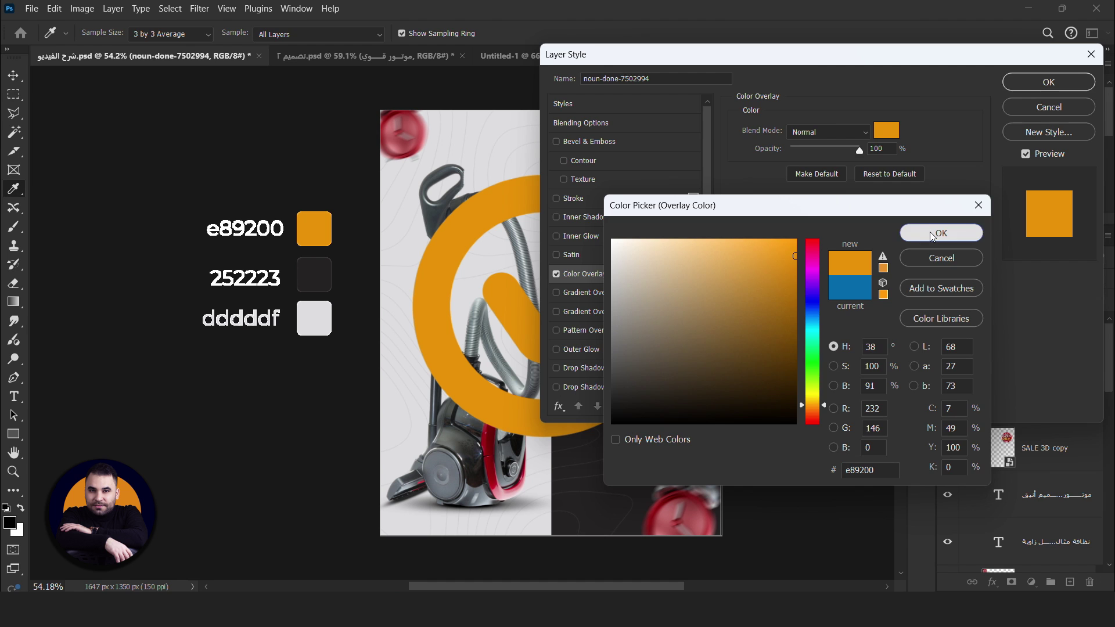
{"action": "left_click", "coordinate": [936, 232]}
{"action": "key", "text": "Return"}
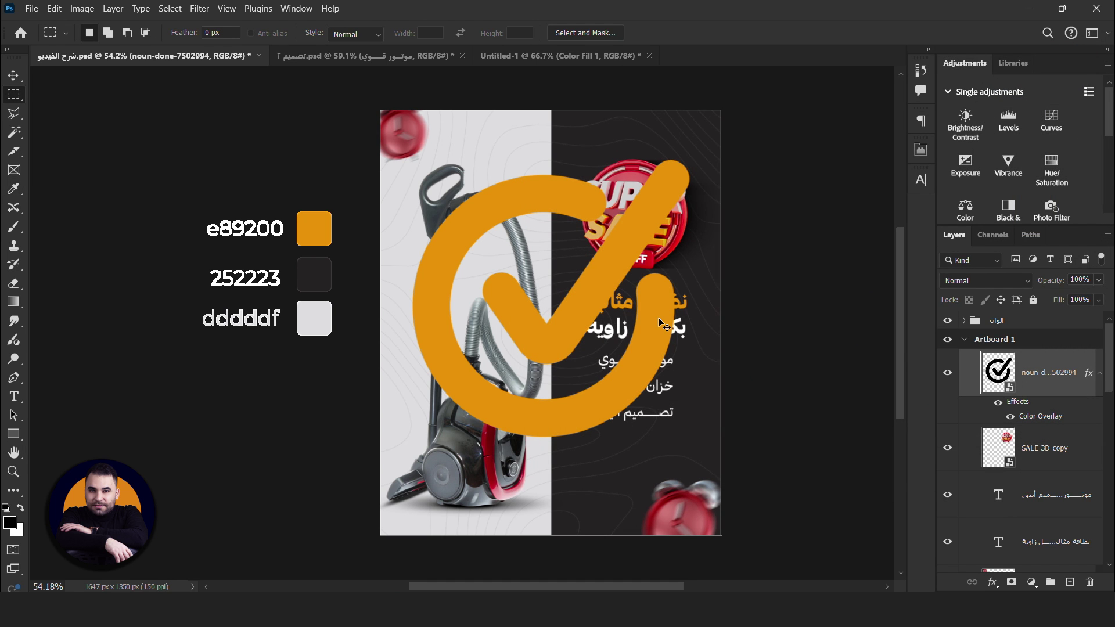
- Scale the orange checkmark down to a small bullet beside the first feature line
{"action": "key", "text": "ctrl+t"}
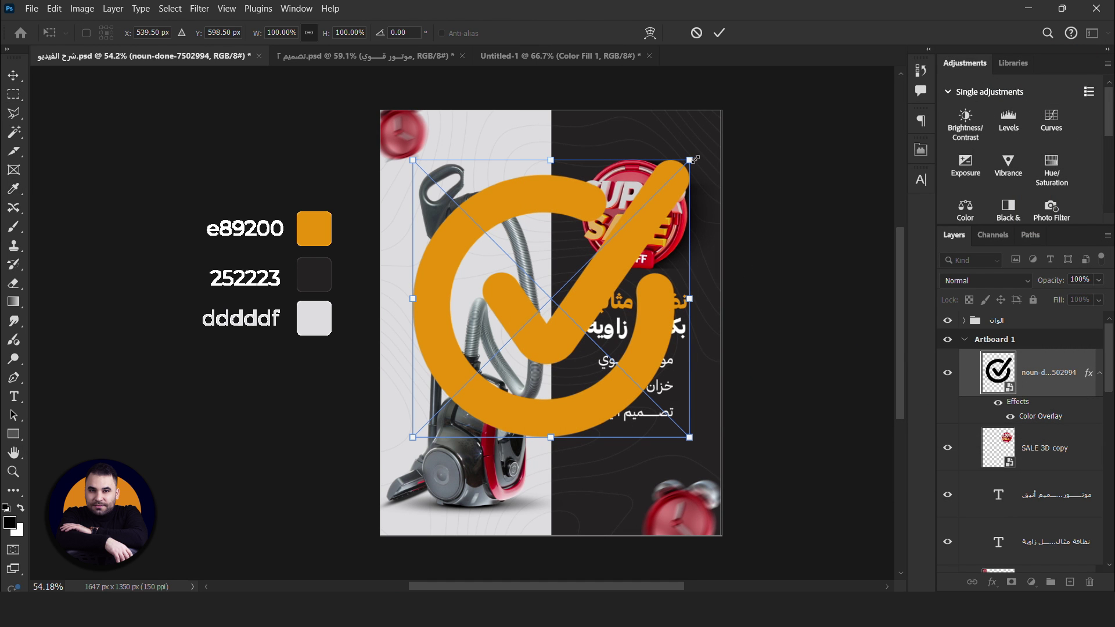
{"action": "mouse_move", "coordinate": [690, 159]}
{"action": "left_mouse_down"}
{"action": "mouse_move", "coordinate": [576, 301]}
{"action": "mouse_move", "coordinate": [754, 385]}
{"action": "left_mouse_up"}
{"action": "scroll", "coordinate": [555, 311], "scroll_direction": "up", "scroll_amount": 2}
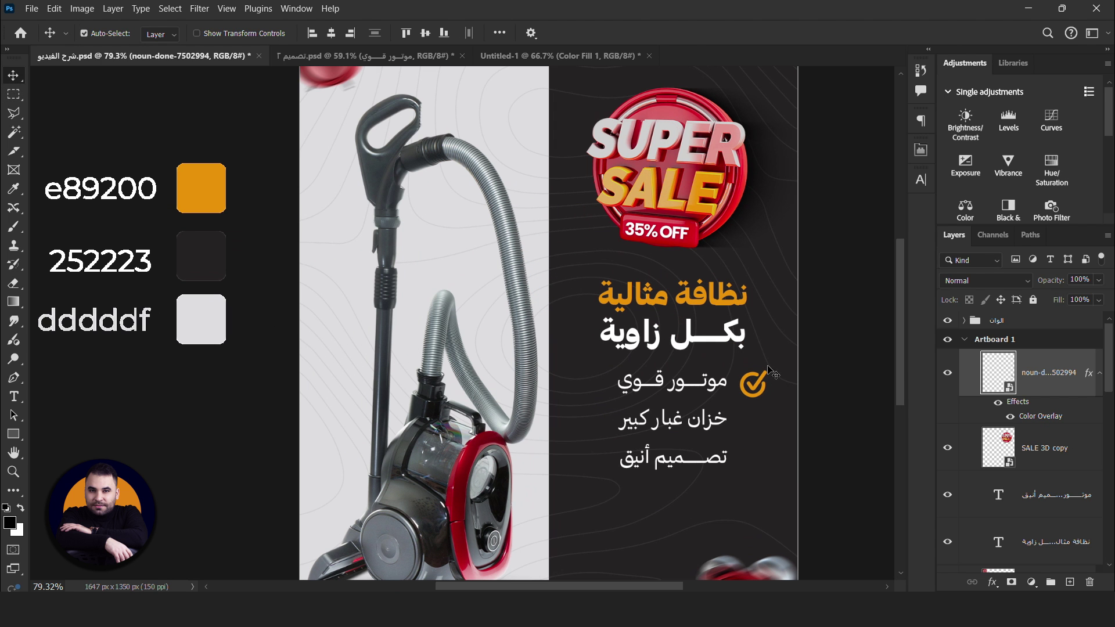
{"action": "key", "text": "Return"}
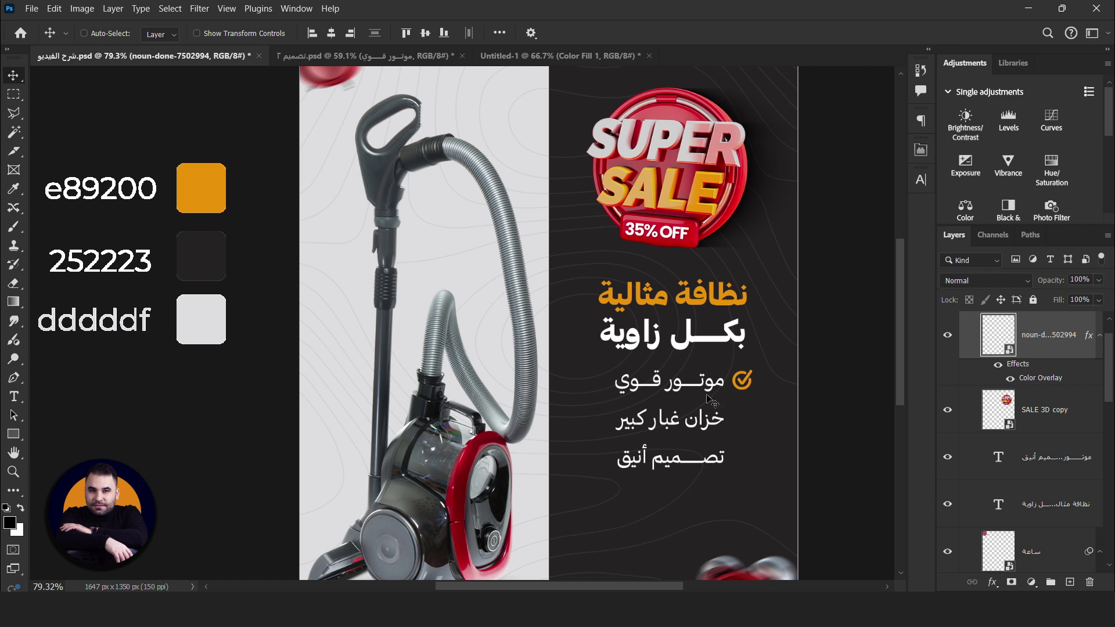
- Place checkmark copies beside the second feature line and the line تصميم أنيق
{"action": "left_click_drag", "start_coordinate": [745, 383], "coordinate": [745, 421]}
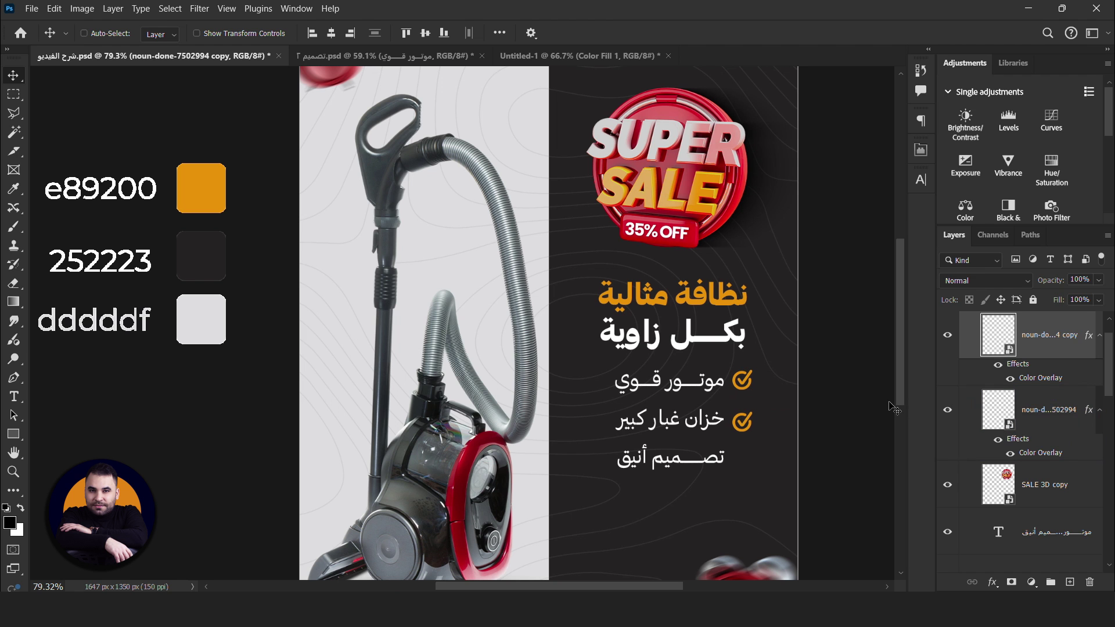
{"action": "scroll", "coordinate": [883, 406], "scroll_direction": "down", "scroll_amount": 2}
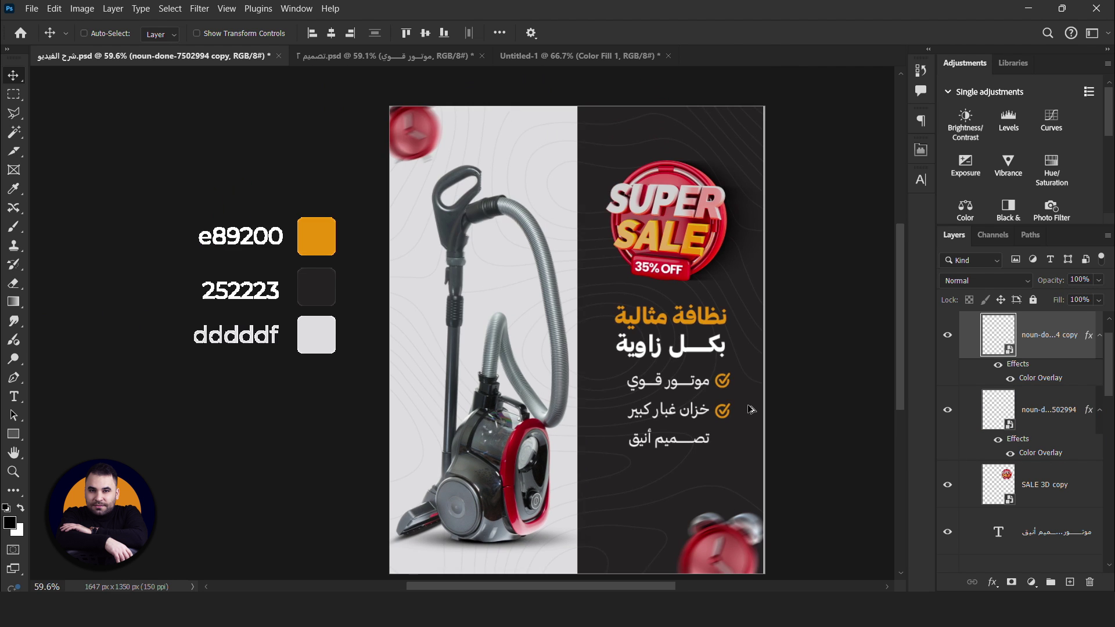
{"action": "scroll", "coordinate": [867, 400], "scroll_direction": "down", "scroll_amount": 2}
{"action": "scroll", "coordinate": [755, 430], "scroll_direction": "up", "scroll_amount": 2}
{"action": "scroll", "coordinate": [755, 427], "scroll_direction": "up", "scroll_amount": 2}
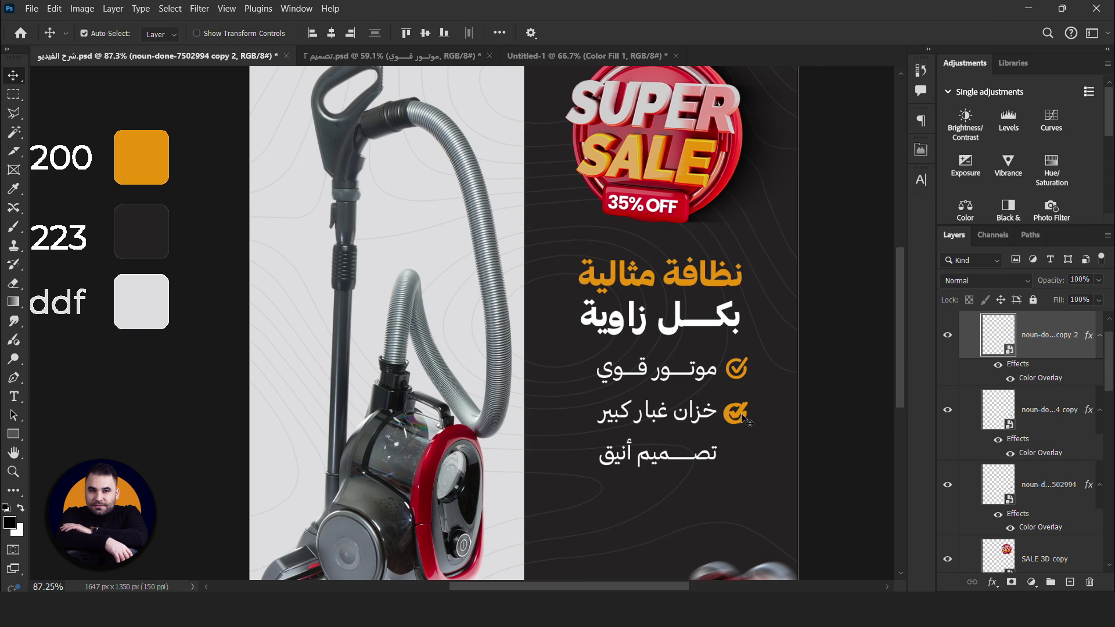
{"action": "key", "text": "ctrl"}
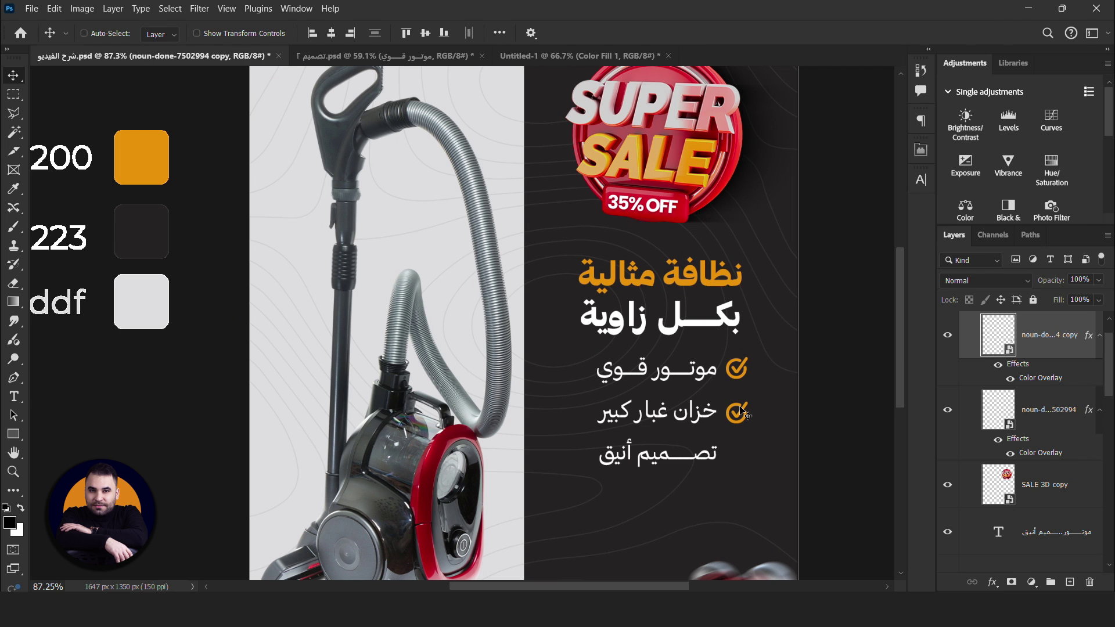
{"action": "left_click_drag", "start_coordinate": [736, 412], "coordinate": [739, 428]}
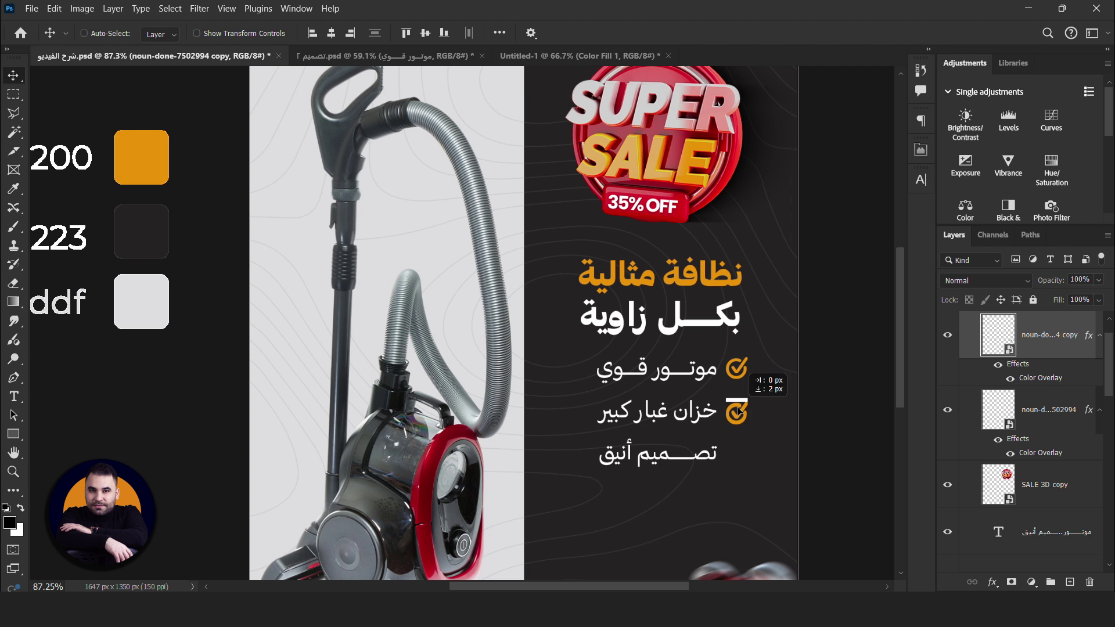
{"action": "key", "text": "ctrl+z"}
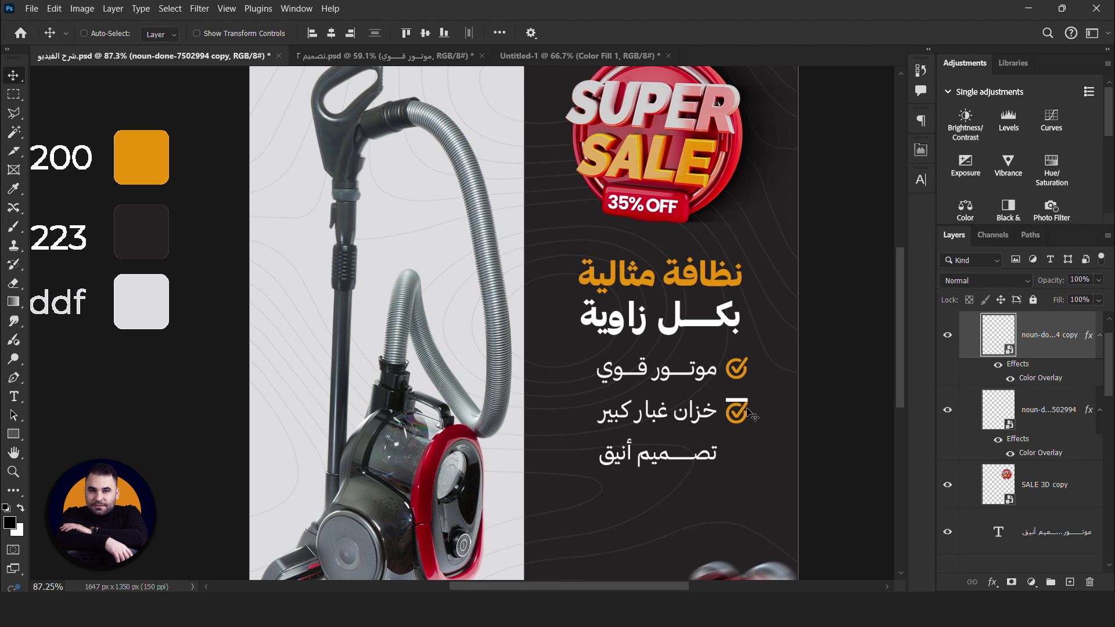
{"action": "scroll", "coordinate": [768, 411], "scroll_direction": "down", "scroll_amount": 1}
{"action": "scroll", "coordinate": [768, 410], "scroll_direction": "down", "scroll_amount": 1}
{"action": "left_click_drag", "start_coordinate": [746, 409], "coordinate": [746, 440]}
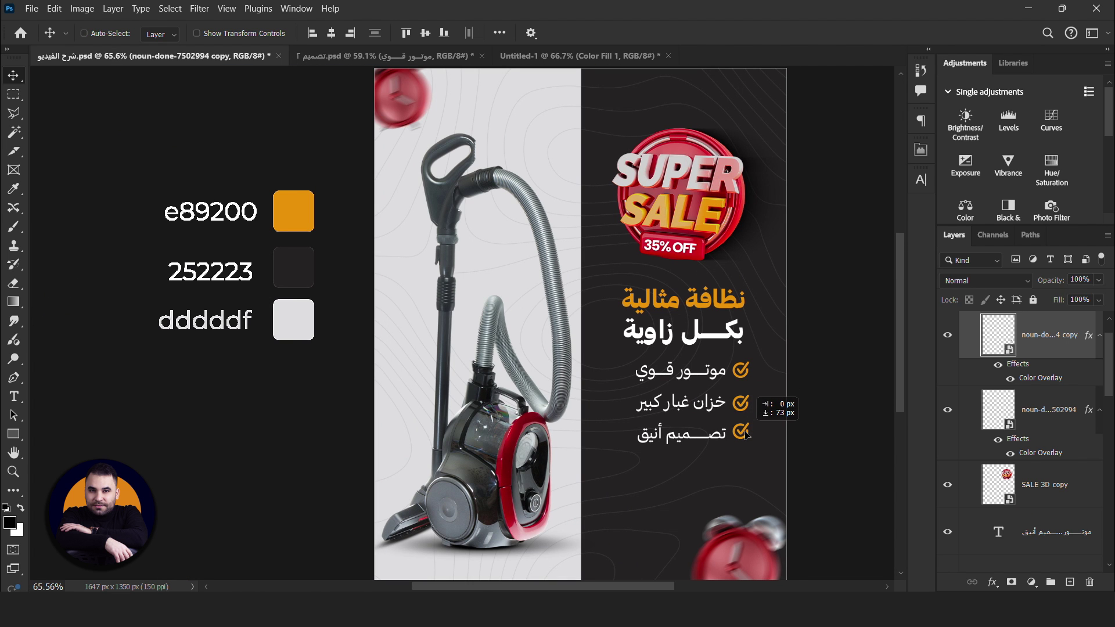
{"action": "scroll", "coordinate": [746, 440], "scroll_direction": "down", "scroll_amount": 2}
- Duplicate the feature text block lower down and replace its text with 00160
{"action": "mouse_move", "coordinate": [635, 399]}
{"action": "left_mouse_down"}
{"action": "mouse_move", "coordinate": [599, 419]}
{"action": "mouse_move", "coordinate": [599, 450]}
{"action": "left_mouse_up"}
{"action": "key", "text": "t"}
{"action": "left_click", "coordinate": [600, 433]}
{"action": "key", "text": "ctrl+a"}
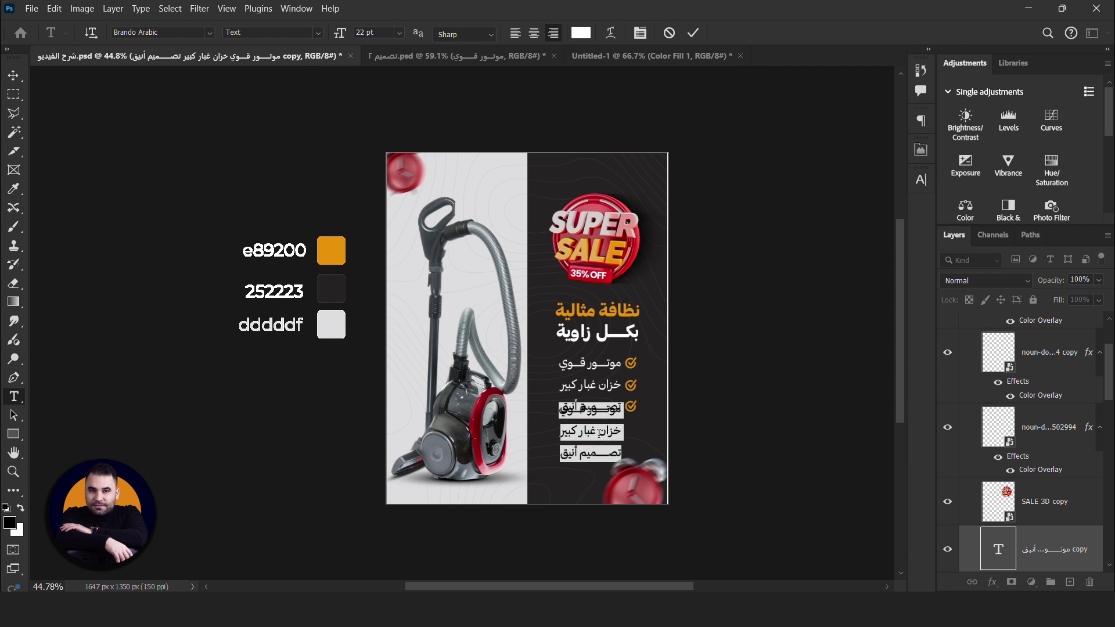
{"action": "key", "text": "BackSpace"}
{"action": "key", "text": "ctrl+Return"}
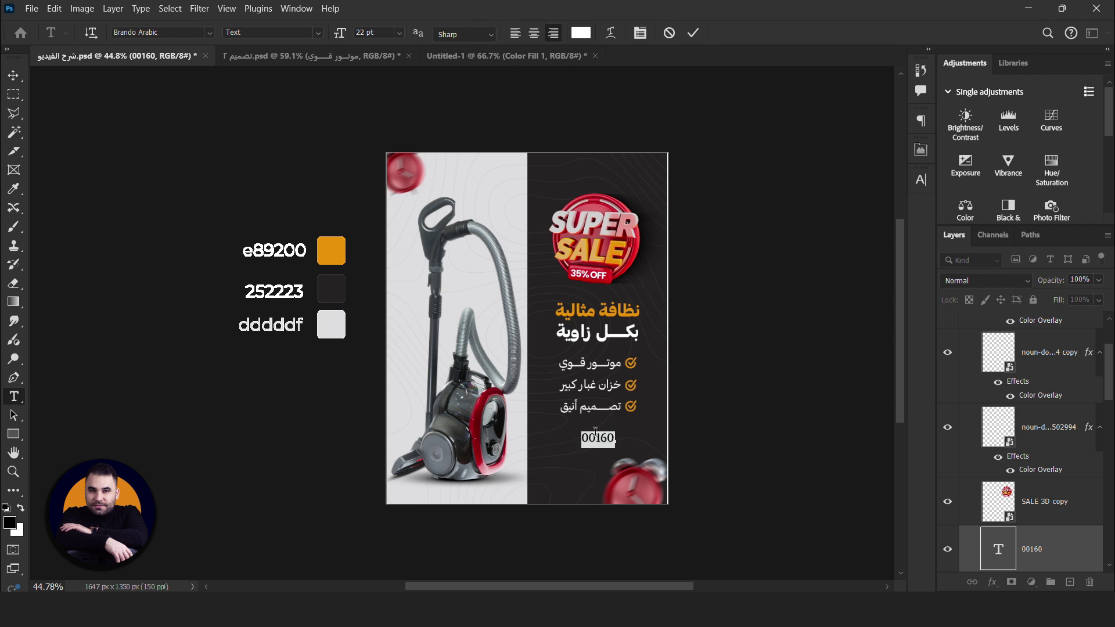
{"action": "scroll", "coordinate": [623, 440], "scroll_direction": "up", "scroll_amount": 2}
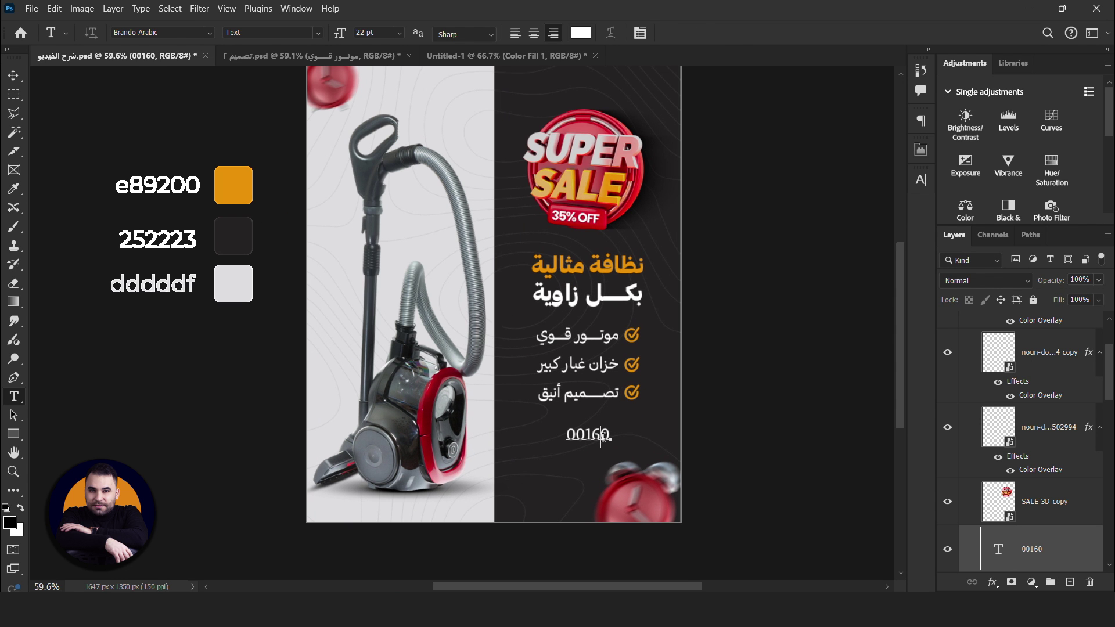
- Colour the middle digits 16 orange e89200 and enlarge them
{"action": "left_click_drag", "start_coordinate": [585, 435], "coordinate": [601, 435]}
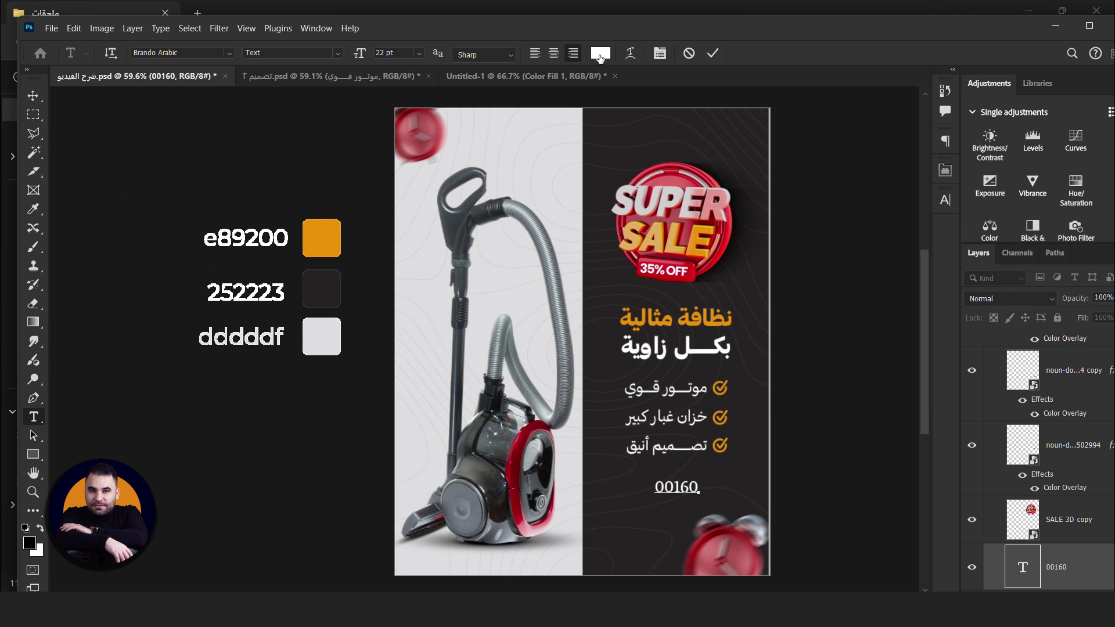
{"action": "left_click", "coordinate": [581, 32]}
{"action": "type", "text": "e89200"}
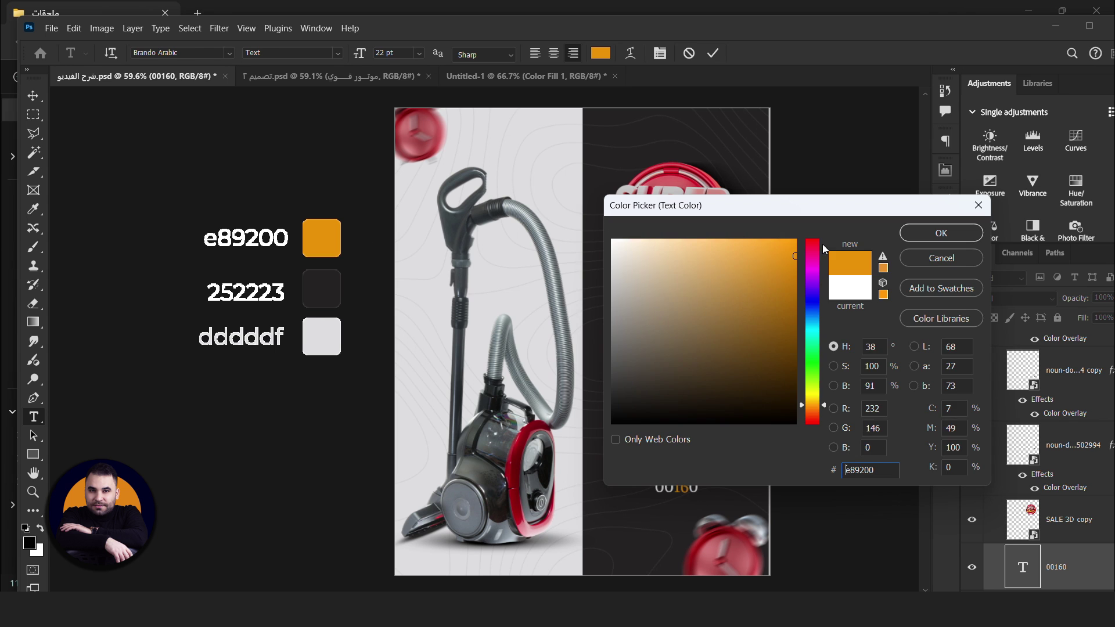
{"action": "left_click", "coordinate": [937, 237]}
{"action": "left_click_drag", "start_coordinate": [353, 58], "coordinate": [366, 55]}
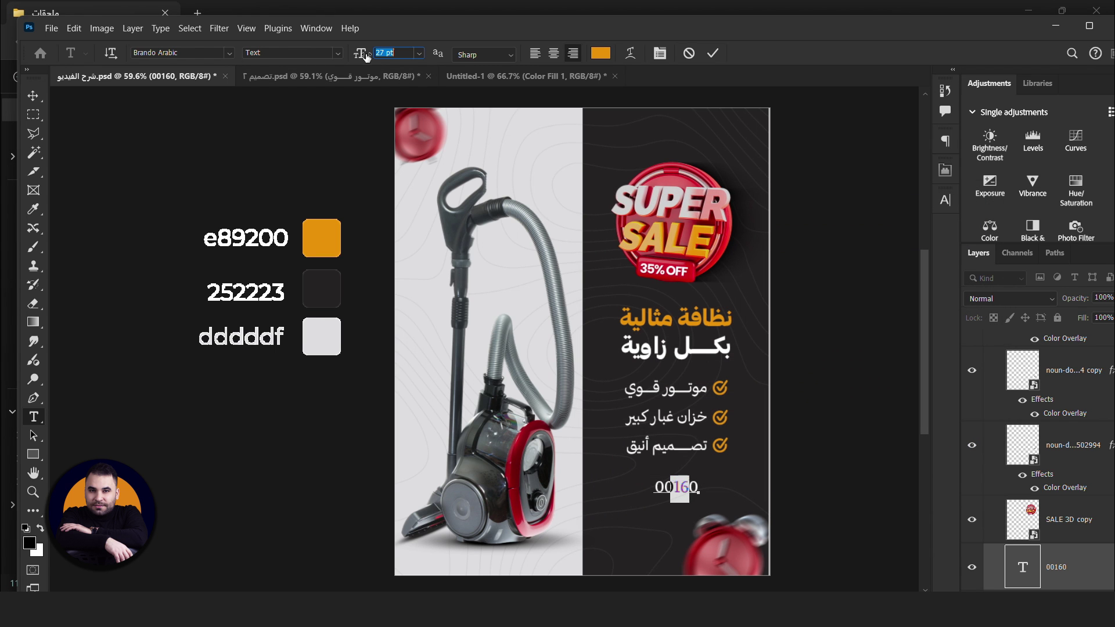
- Make the whole 00160 number Bold and nudge it slightly right
{"action": "key", "text": "ctrl+a"}
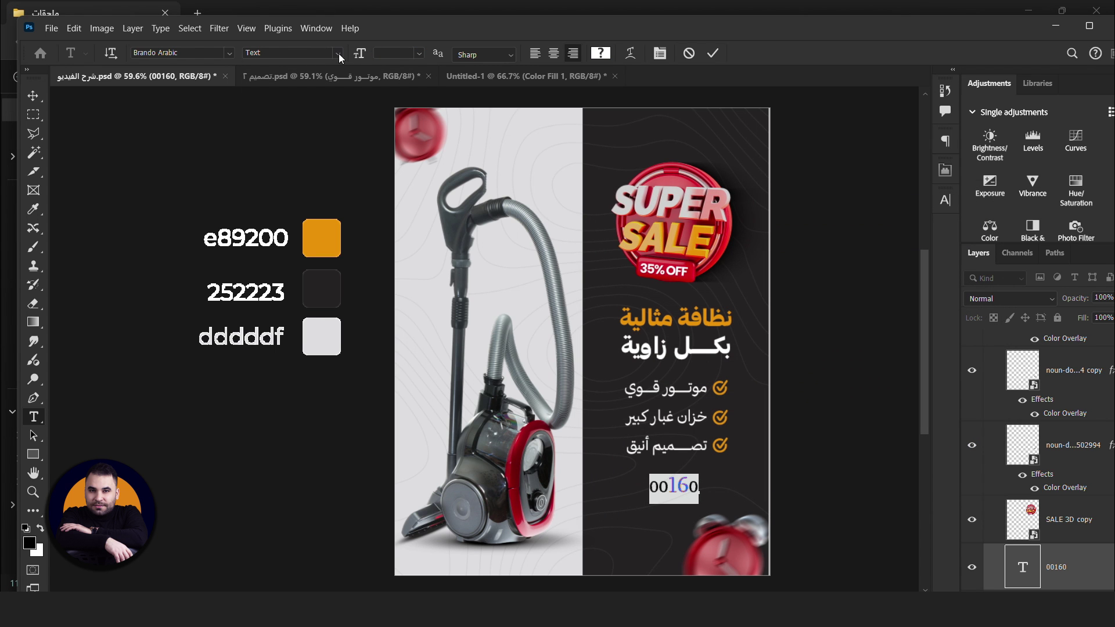
{"action": "left_click", "coordinate": [339, 54]}
{"action": "left_click", "coordinate": [346, 177]}
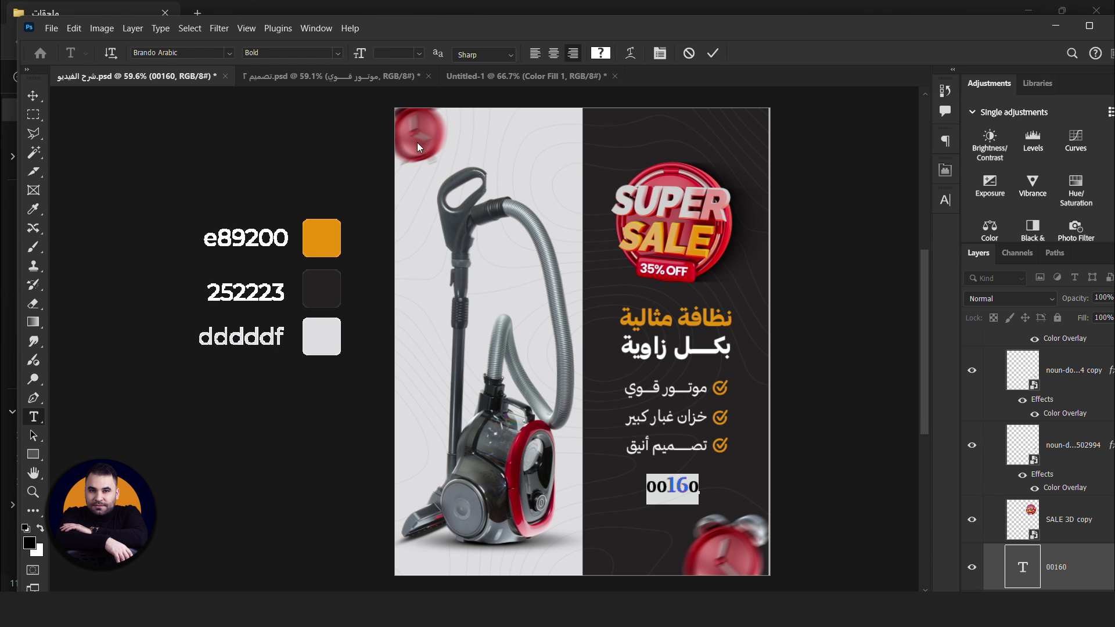
{"action": "left_click", "coordinate": [33, 96]}
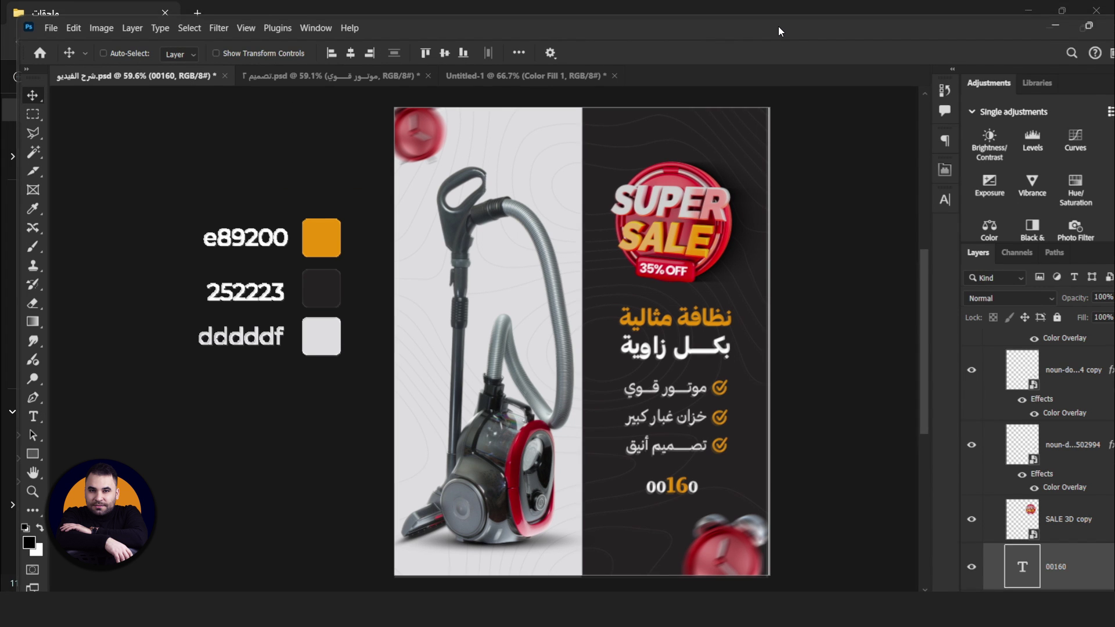
{"action": "double_click", "coordinate": [778, 26]}
{"action": "left_click_drag", "start_coordinate": [668, 463], "coordinate": [674, 466]}
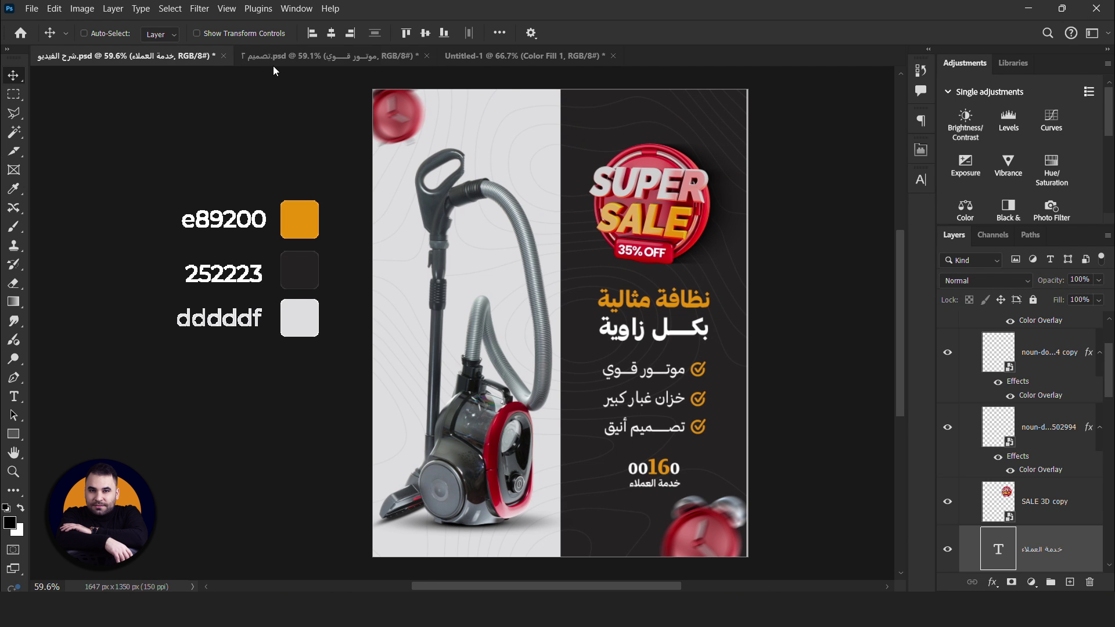
- Drag the noun-customer-service-7472300 headset icon into the first design and shrink it beside 00160
{"action": "left_click", "coordinate": [274, 56]}
{"action": "scroll", "coordinate": [325, 489], "scroll_direction": "up", "scroll_amount": 3}
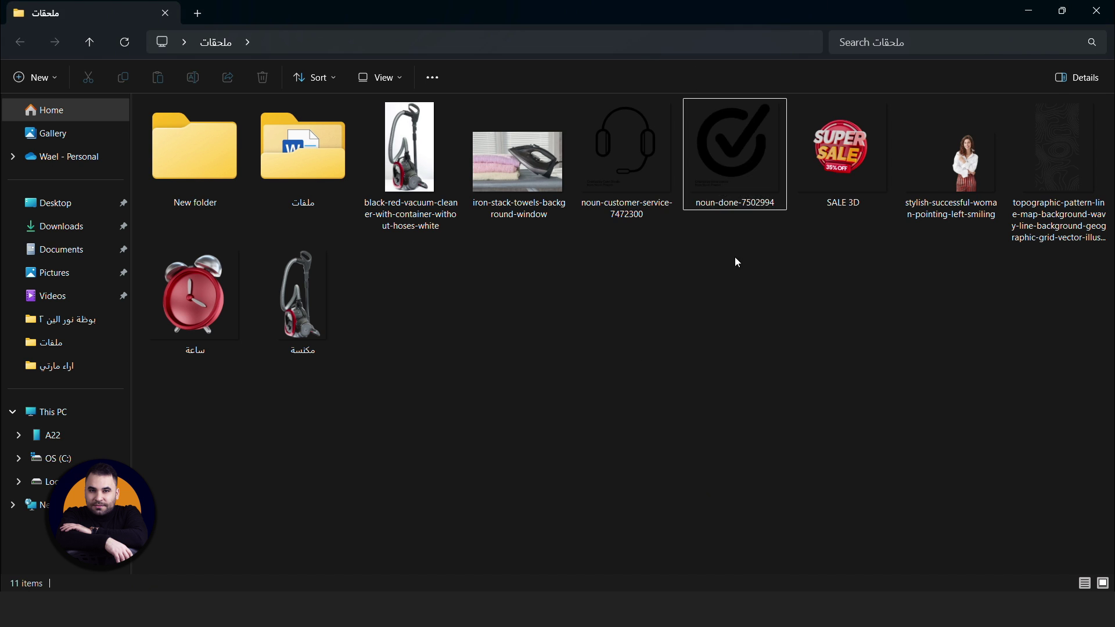
{"action": "left_click", "coordinate": [641, 221]}
{"action": "left_click_drag", "start_coordinate": [642, 221], "coordinate": [462, 50]}
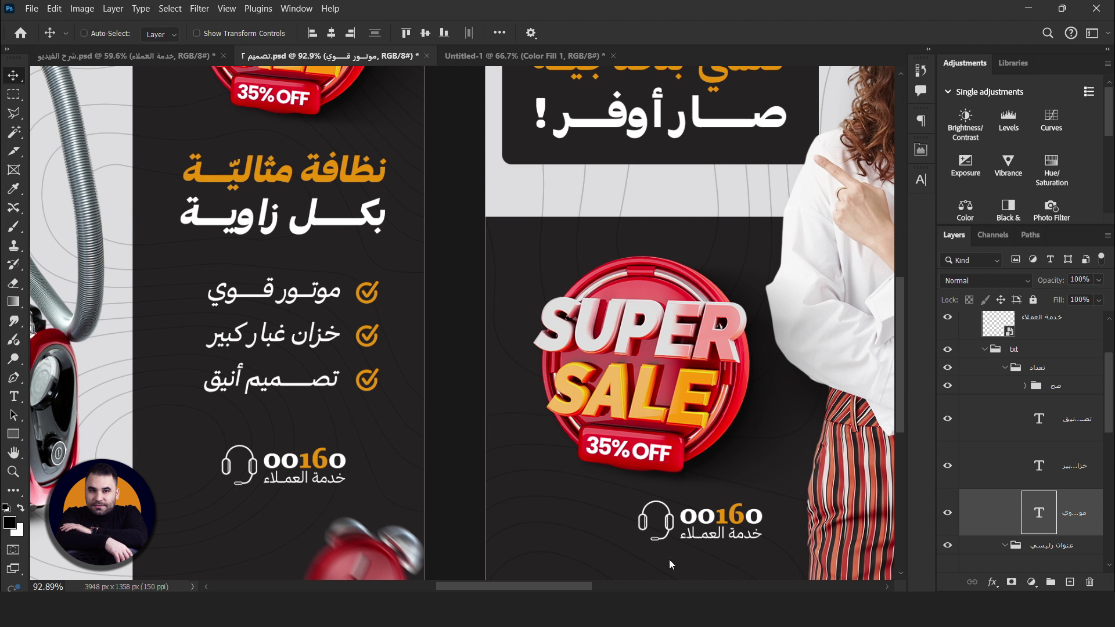
{"action": "mouse_move", "coordinate": [462, 50]}
{"action": "left_mouse_down"}
{"action": "mouse_move", "coordinate": [145, 55]}
{"action": "mouse_move", "coordinate": [673, 476]}
{"action": "left_mouse_up"}
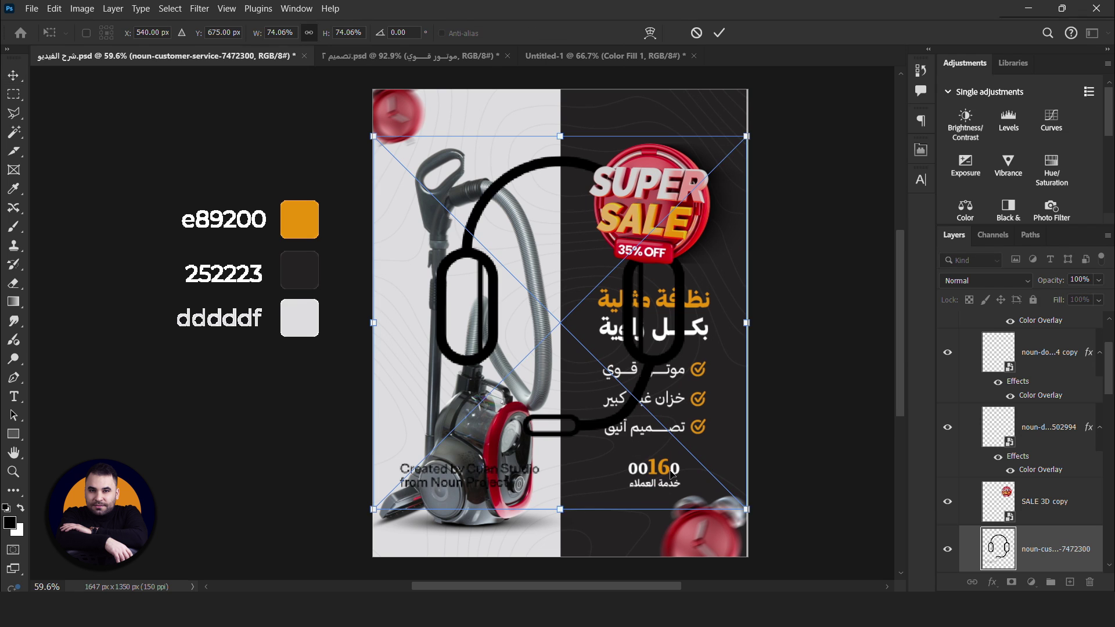
{"action": "left_click_drag", "start_coordinate": [747, 137], "coordinate": [591, 294]}
{"action": "type", "text": "خدمة العملا"}
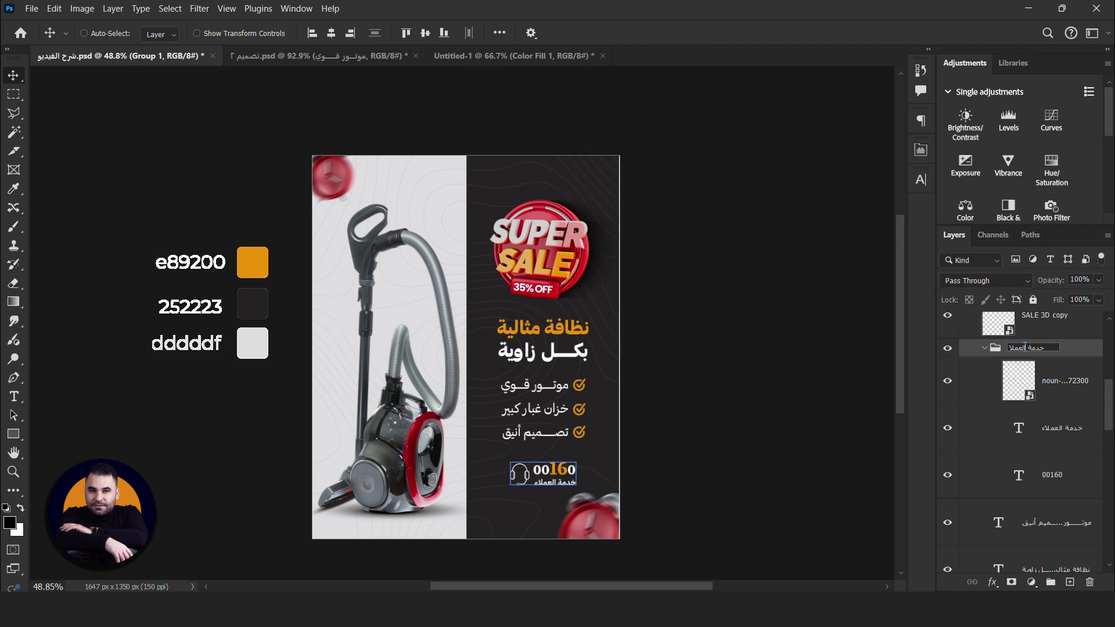
- Finish naming the customer-service group خدمة العملاء
{"action": "type", "text": "ء"}
{"action": "key", "text": "Return"}
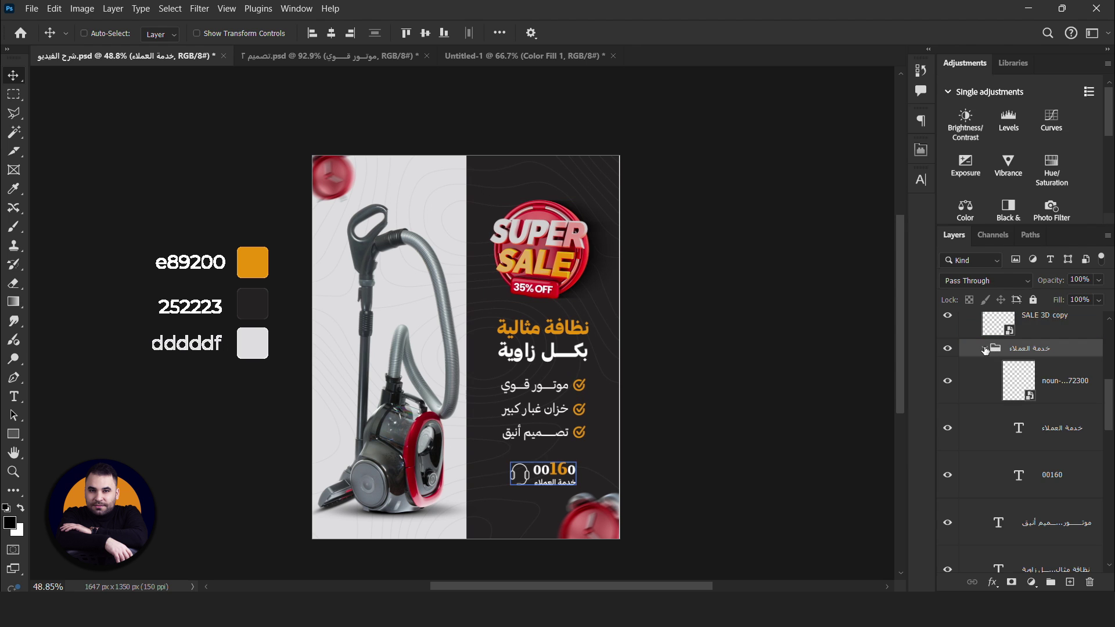
{"action": "scroll", "coordinate": [1007, 423], "scroll_direction": "down", "scroll_amount": 3}
{"action": "left_click", "coordinate": [1022, 373]}
- Group the background colour fill and Rectangle 5 layers, naming the group الوان
{"action": "left_click_drag", "start_coordinate": [1109, 430], "coordinate": [1112, 530]}
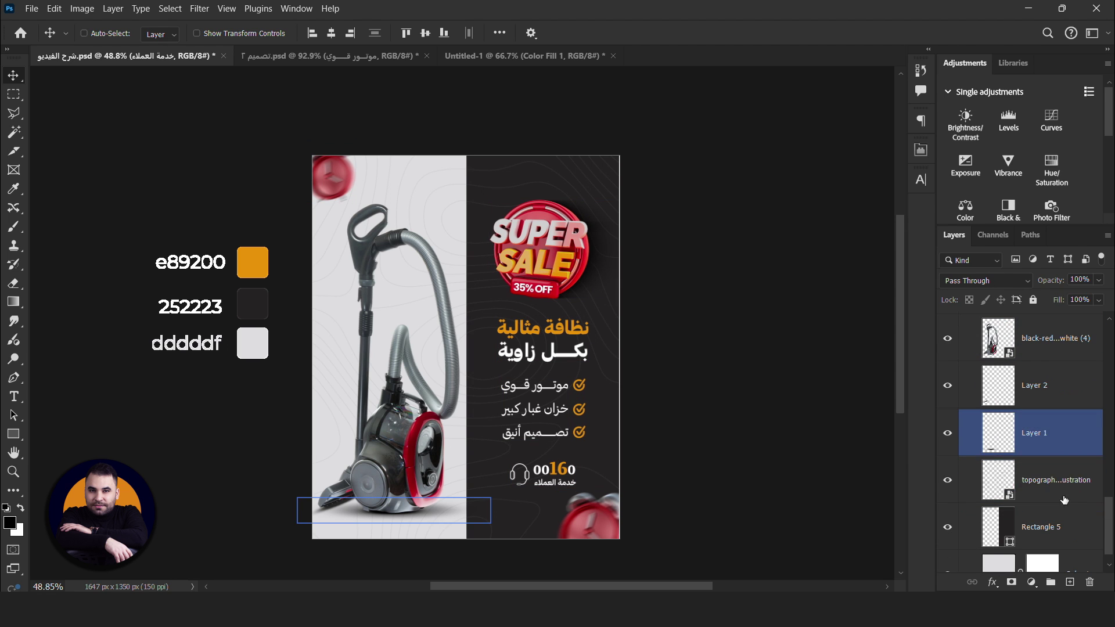
{"action": "left_click", "coordinate": [1045, 549]}
{"action": "left_click", "coordinate": [1040, 503], "text": "shift"}
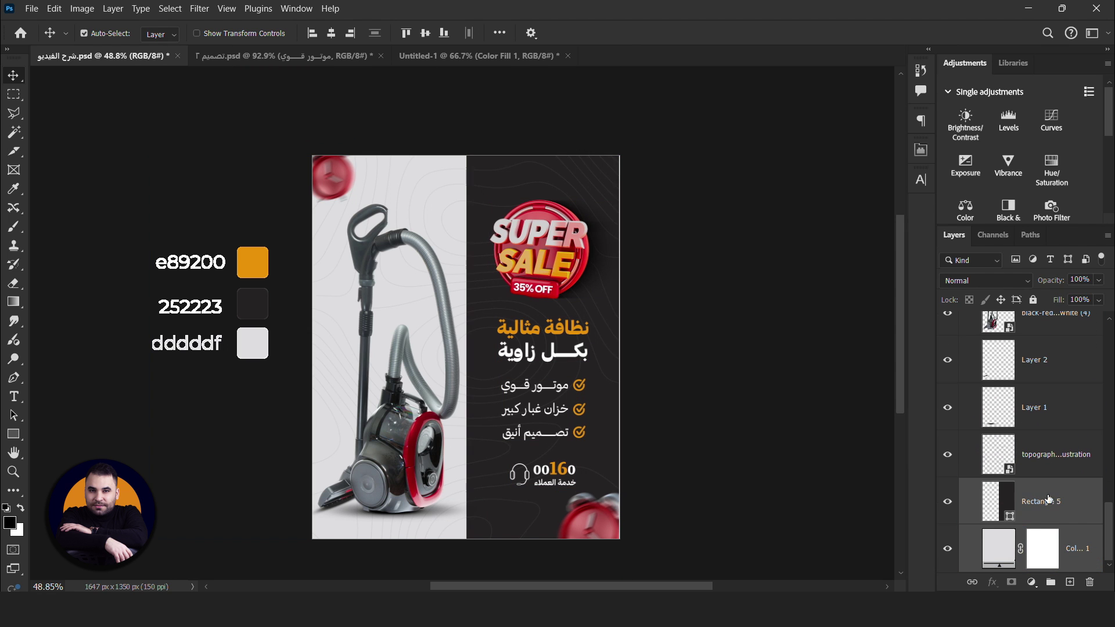
{"action": "left_click", "coordinate": [948, 501]}
{"action": "left_click", "coordinate": [1054, 458]}
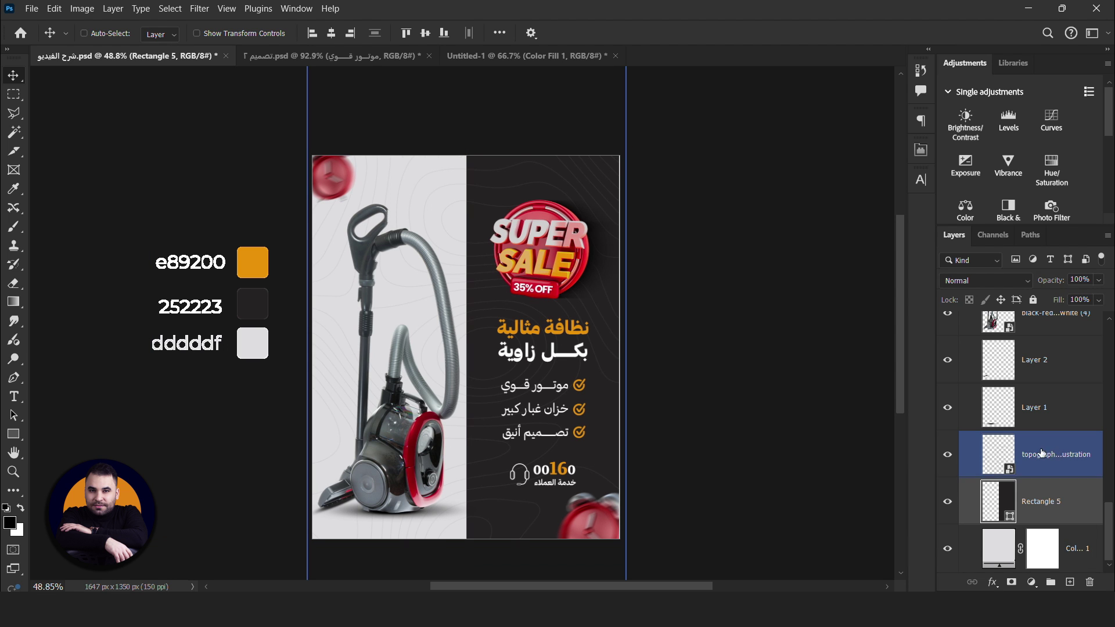
{"action": "type", "text": "17"}
{"action": "left_click", "coordinate": [1072, 506]}
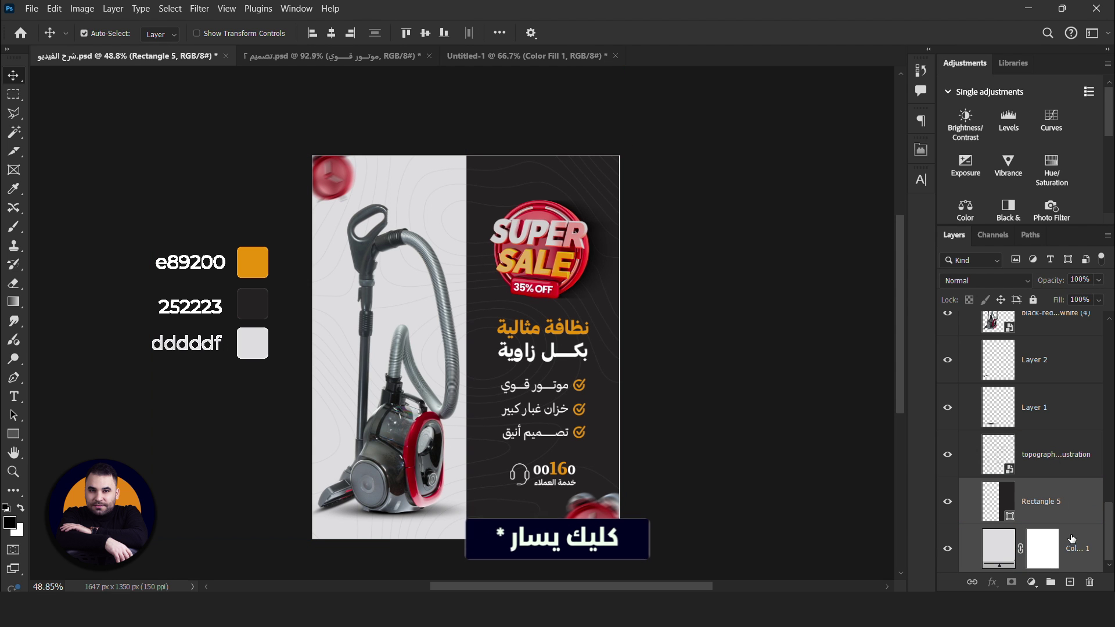
{"action": "left_click", "coordinate": [1080, 463], "text": "ctrl"}
{"action": "key", "text": "ctrl+g"}
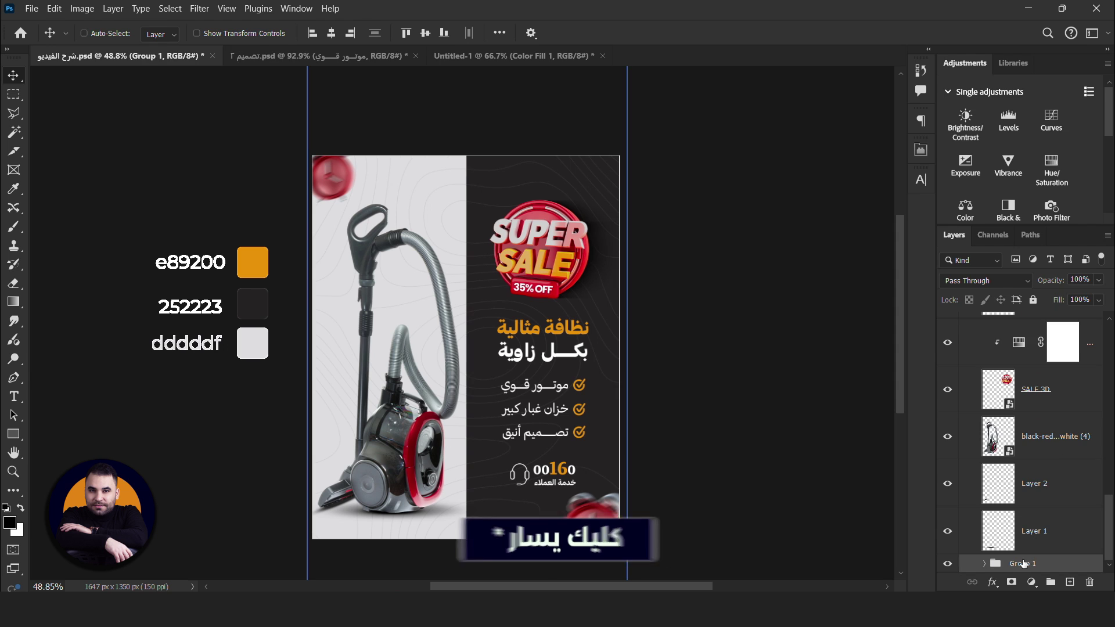
{"action": "double_click", "coordinate": [1023, 563]}
{"action": "type", "text": "الوان"}
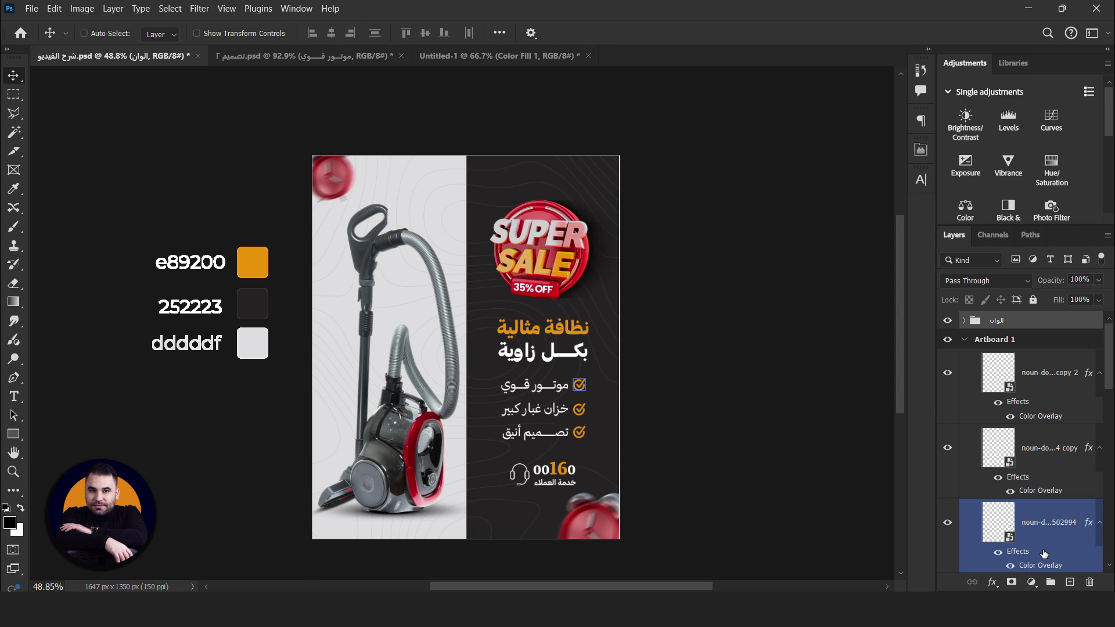
{"action": "left_click", "coordinate": [1024, 562]}
- Group Layer 1, Layer 2 and the vacuum image layer together
{"action": "scroll", "coordinate": [1055, 468], "scroll_direction": "down", "scroll_amount": 2}
{"action": "scroll", "coordinate": [1055, 468], "scroll_direction": "down", "scroll_amount": 2}
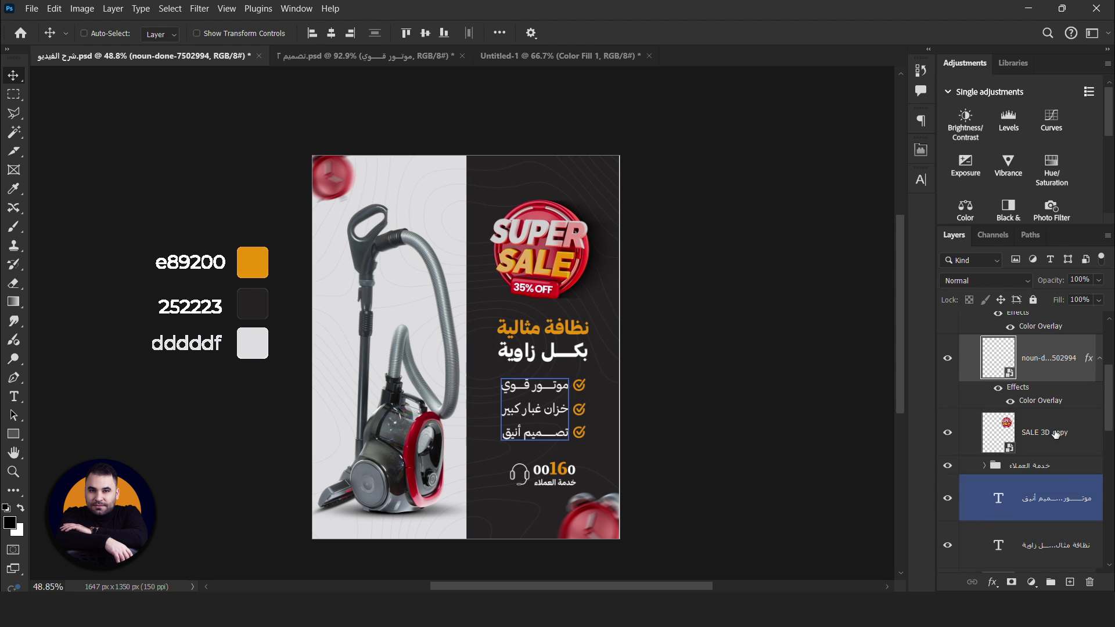
{"action": "left_click_drag", "start_coordinate": [1109, 401], "coordinate": [1111, 540]}
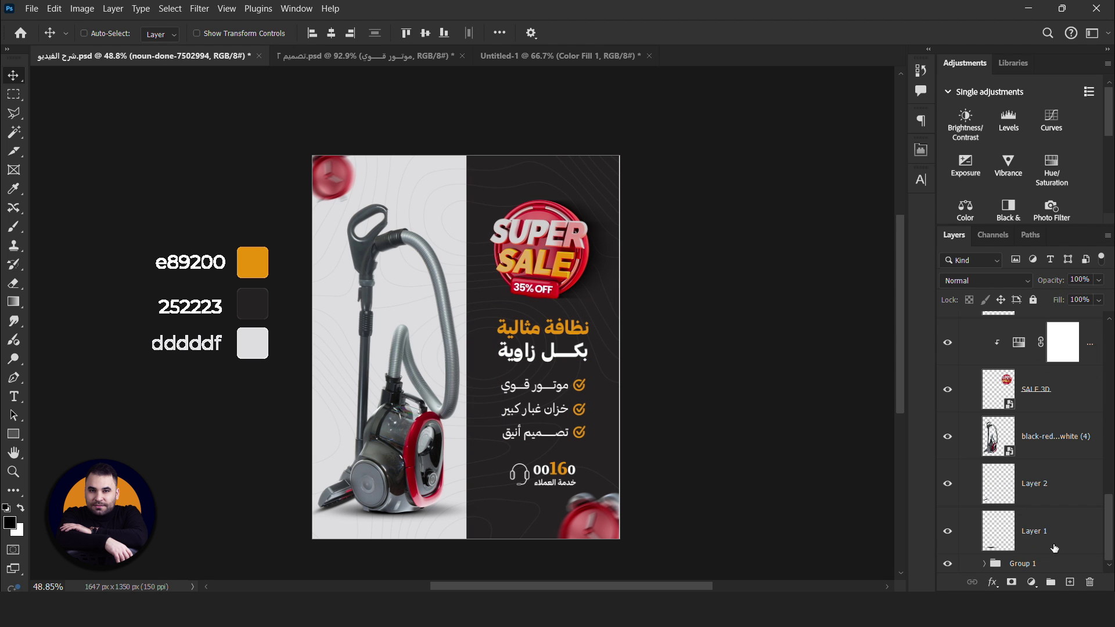
{"action": "left_click", "coordinate": [1037, 530]}
{"action": "double_click", "coordinate": [1036, 530]}
{"action": "key", "text": "Escape"}
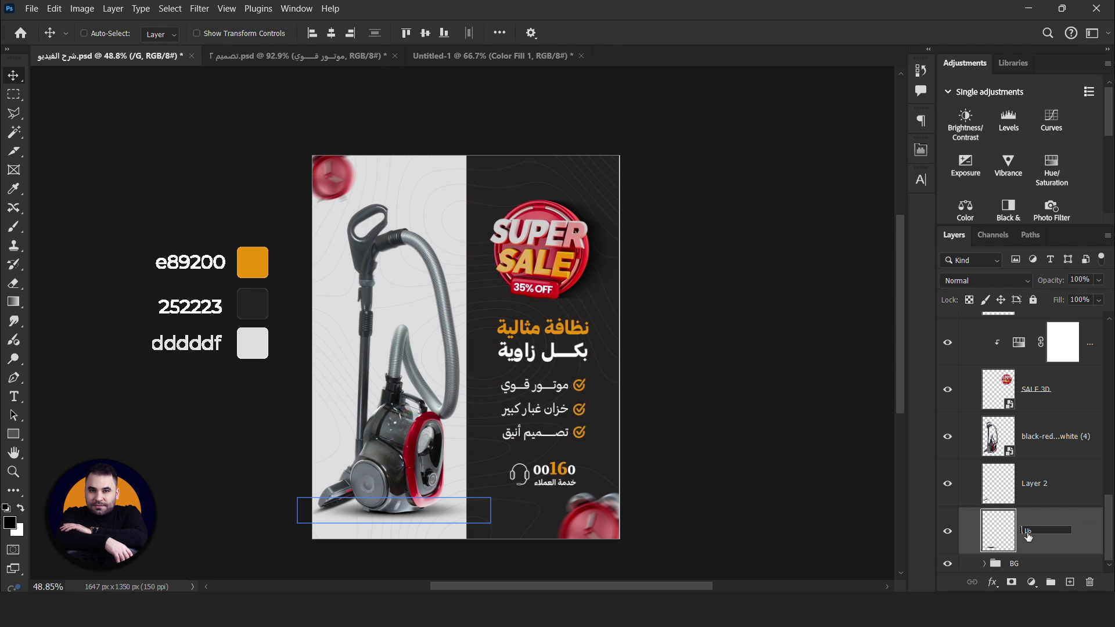
{"action": "left_click", "coordinate": [1034, 483], "text": "shift"}
{"action": "left_click", "coordinate": [1046, 436], "text": "shift"}
{"action": "key", "text": "ctrl+g"}
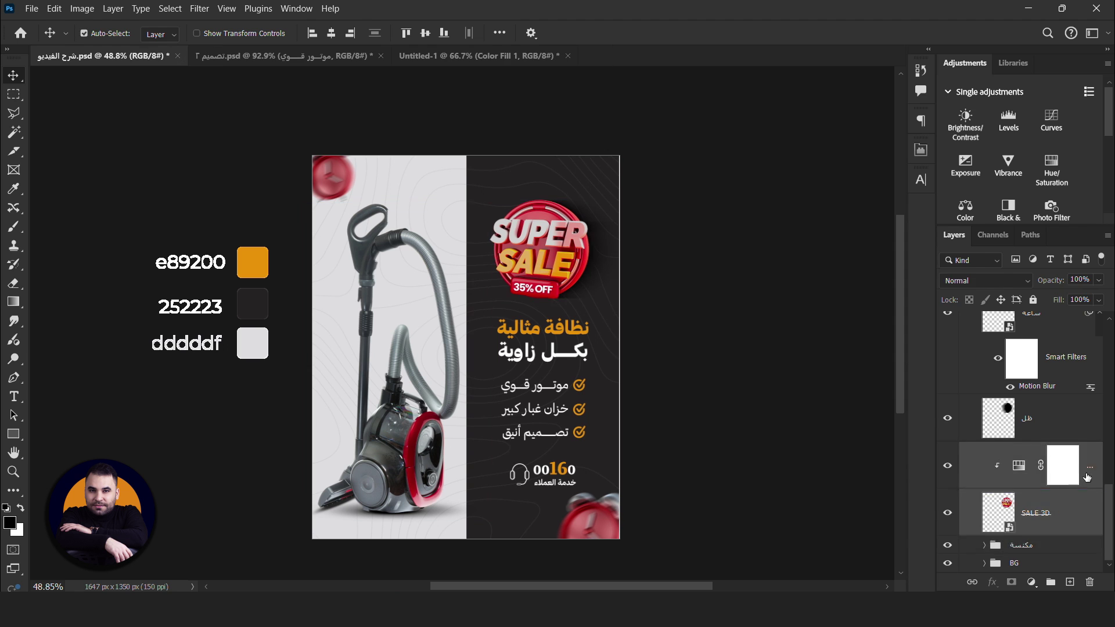
- Confirm the vacuum group's name after dismissing an accidental dialog
{"action": "scroll", "coordinate": [1022, 465], "scroll_direction": "up", "scroll_amount": 5}
{"action": "left_click", "coordinate": [1044, 330]}
{"action": "key", "text": "ctrl+shift+apostrophe"}
{"action": "key", "text": "Escape"}
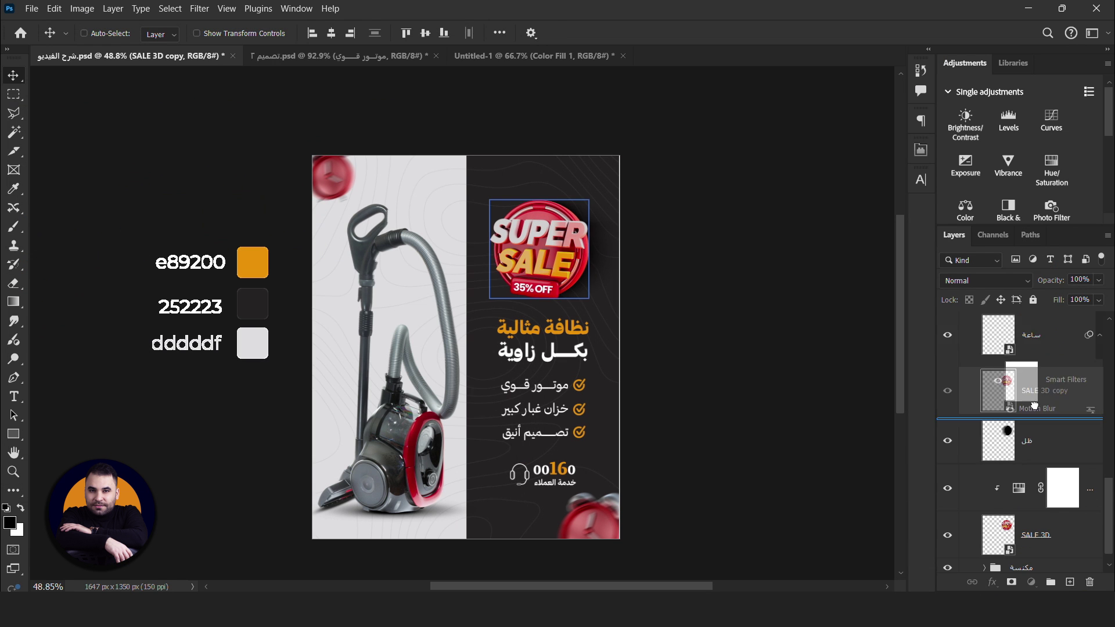
{"action": "scroll", "coordinate": [1022, 464], "scroll_direction": "down", "scroll_amount": 5}
{"action": "double_click", "coordinate": [1021, 509]}
{"action": "key", "text": "Return"}
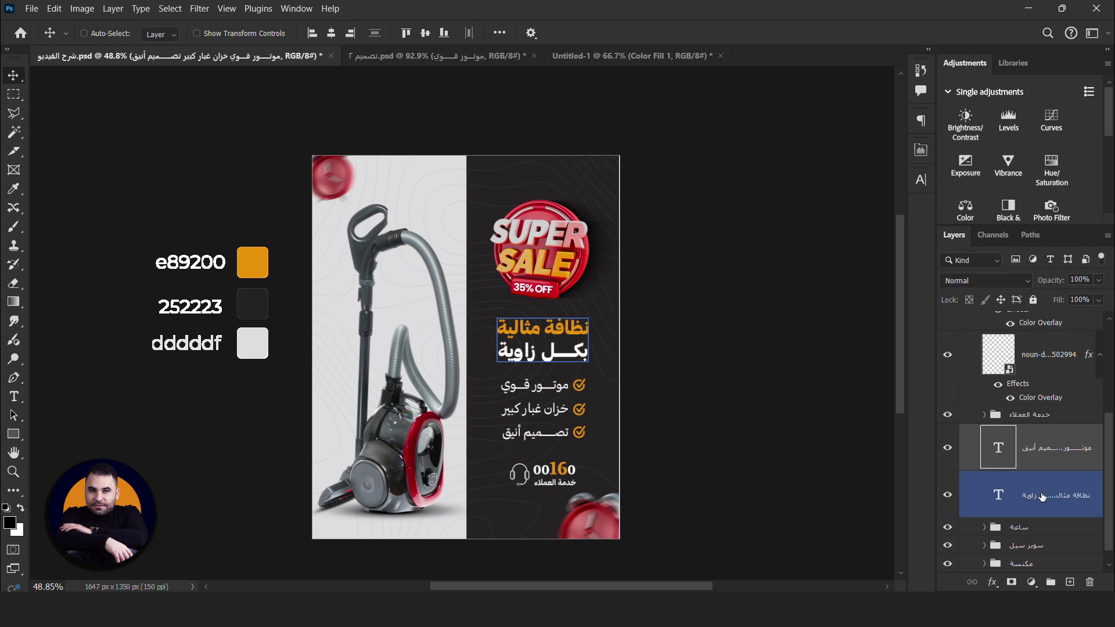
- Collapse all groups into a tidy list and switch to the Artboard tool
{"action": "scroll", "coordinate": [1022, 464], "scroll_direction": "up", "scroll_amount": 5}
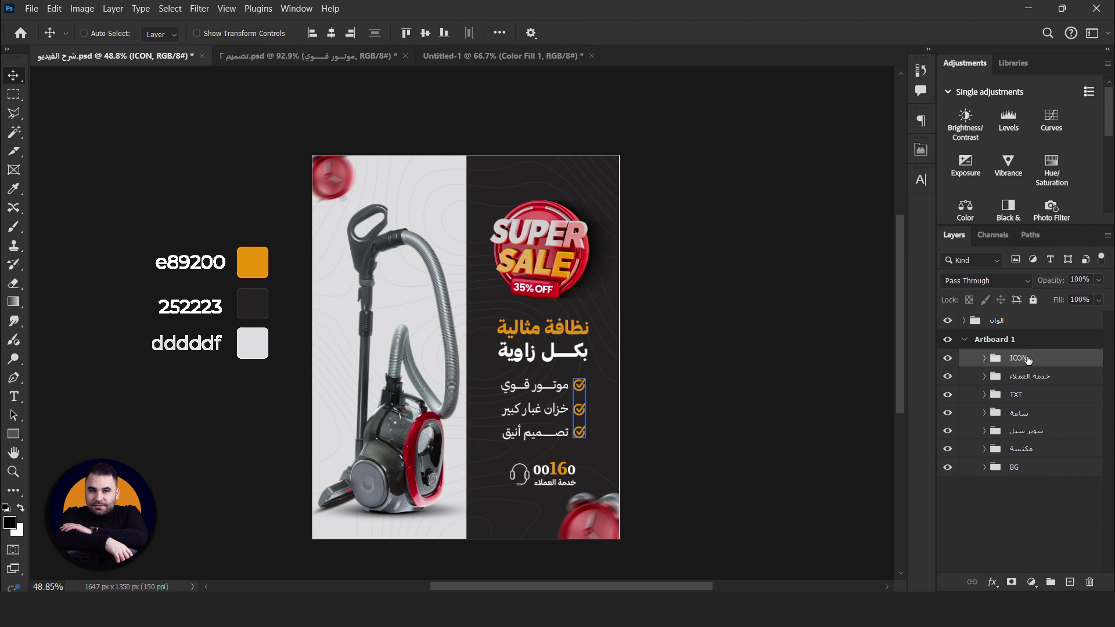
{"action": "left_click", "coordinate": [983, 394]}
{"action": "key", "text": "shift+v"}
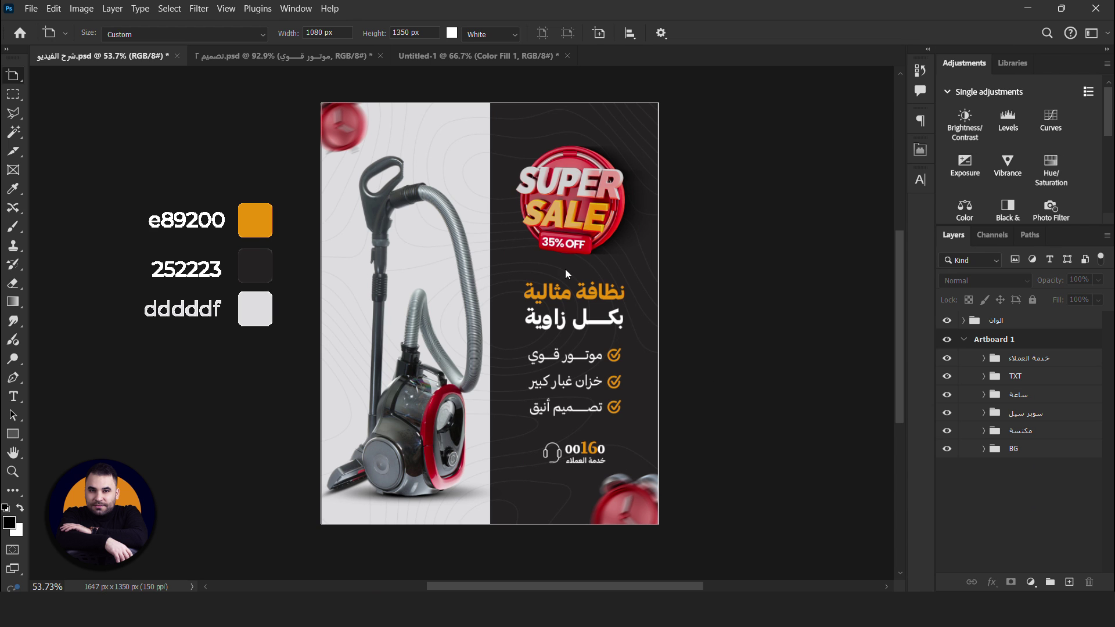
{"action": "scroll", "coordinate": [642, 248], "scroll_direction": "down", "scroll_amount": 2}
{"action": "scroll", "coordinate": [642, 249], "scroll_direction": "up", "scroll_amount": 1}
{"action": "left_click_drag", "start_coordinate": [643, 249], "coordinate": [617, 267]}
- Select Artboard 1 and add a blank 1080 × 1350 px Artboard 2 to its right
{"action": "scroll", "coordinate": [565, 307], "scroll_direction": "up", "scroll_amount": 1}
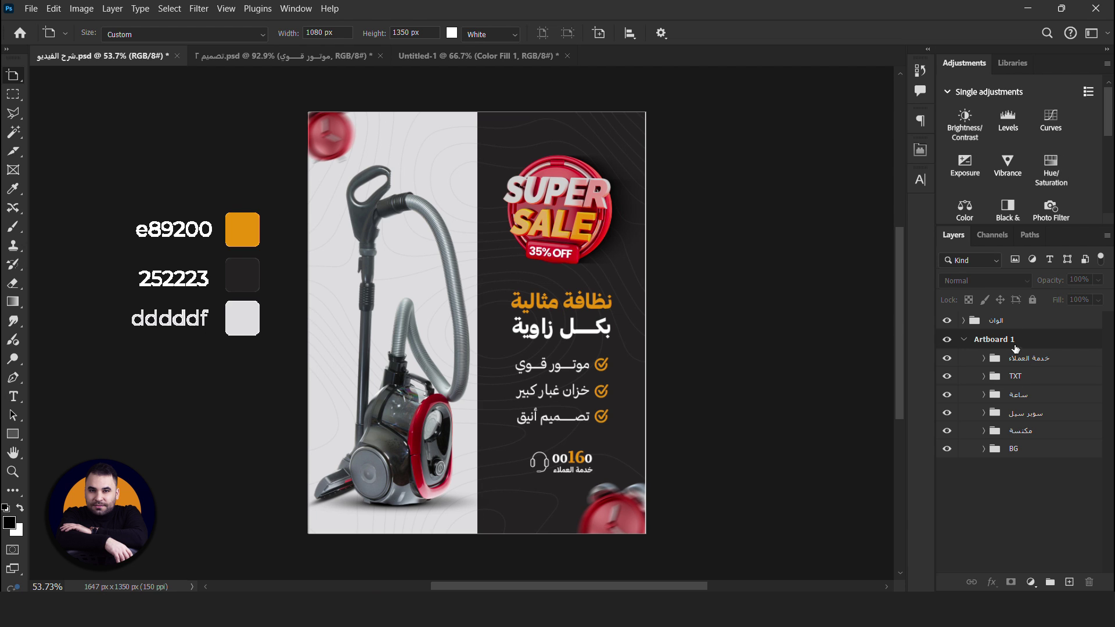
{"action": "left_click", "coordinate": [997, 343]}
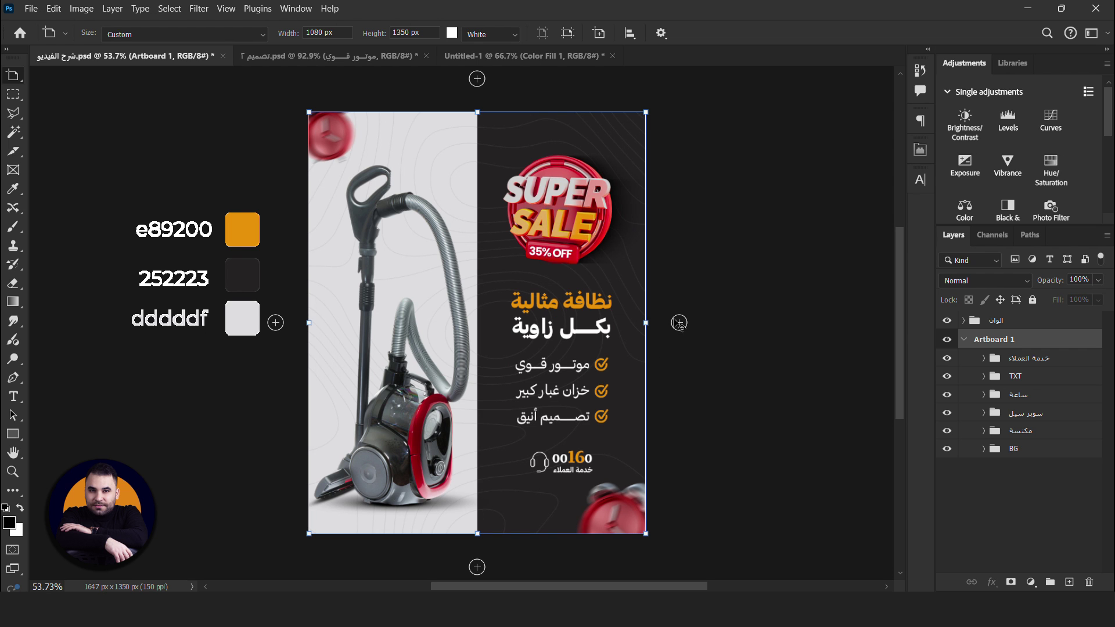
{"action": "left_click", "coordinate": [679, 323]}
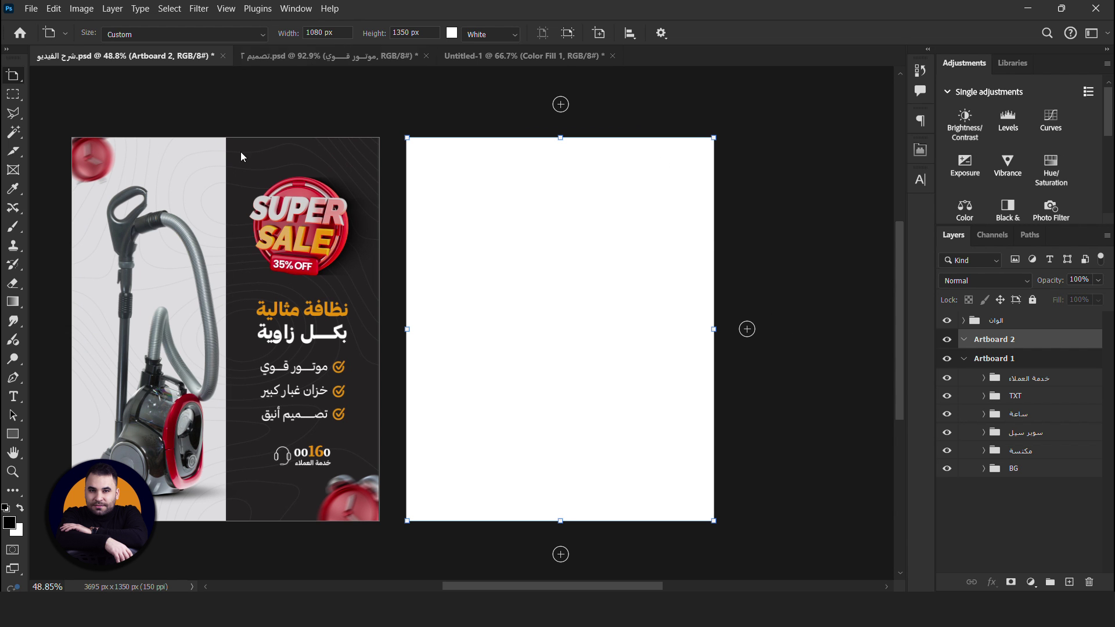
- Apply a default New Guide Layout from View > Guides across the artboards
{"action": "left_click", "coordinate": [225, 8]}
{"action": "mouse_move", "coordinate": [239, 371]}
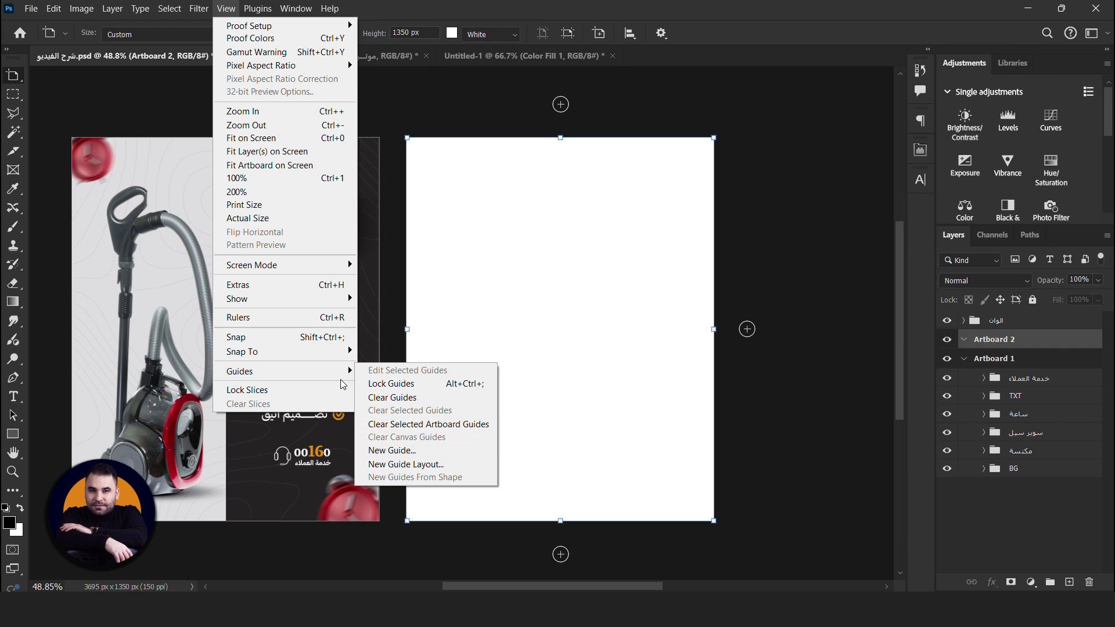
{"action": "left_click", "coordinate": [407, 464]}
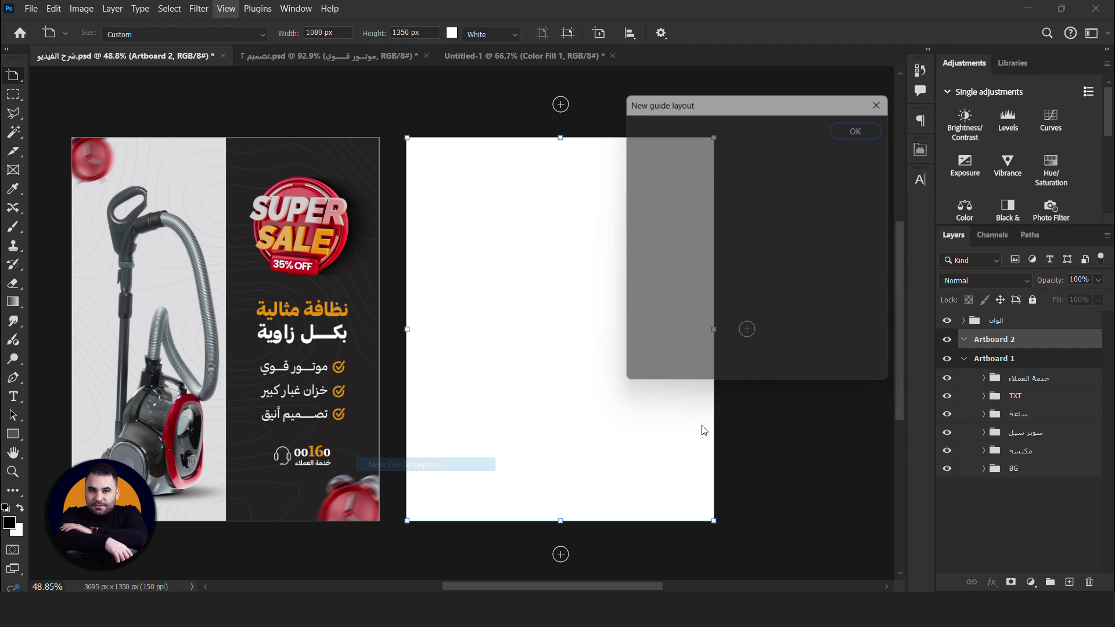
{"action": "left_click", "coordinate": [866, 126]}
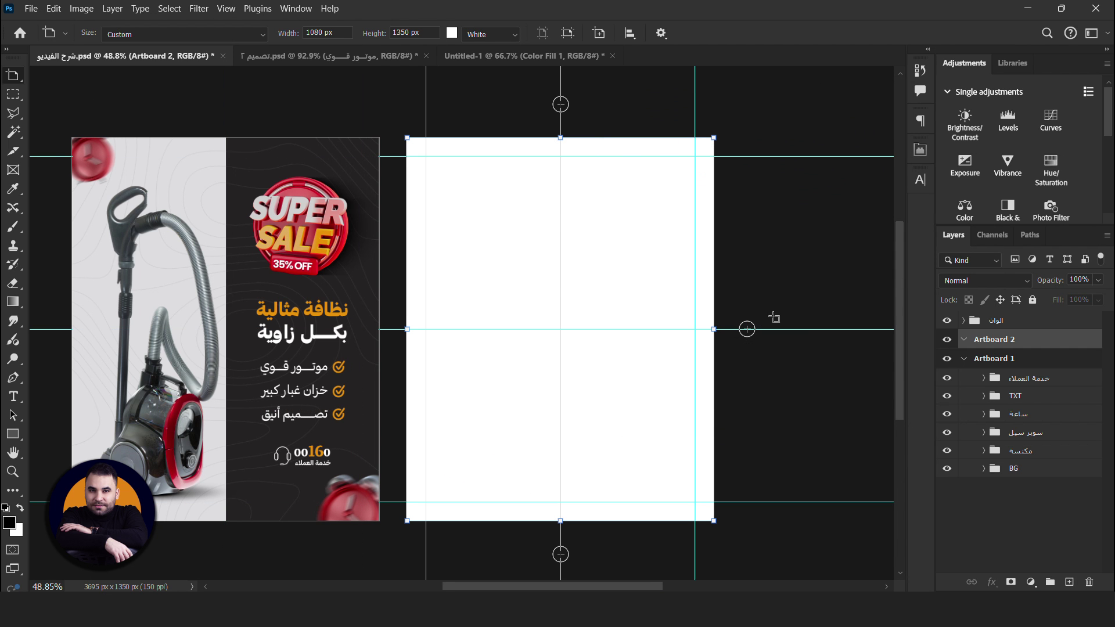
{"action": "scroll", "coordinate": [774, 318], "scroll_direction": "right", "scroll_amount": 1}
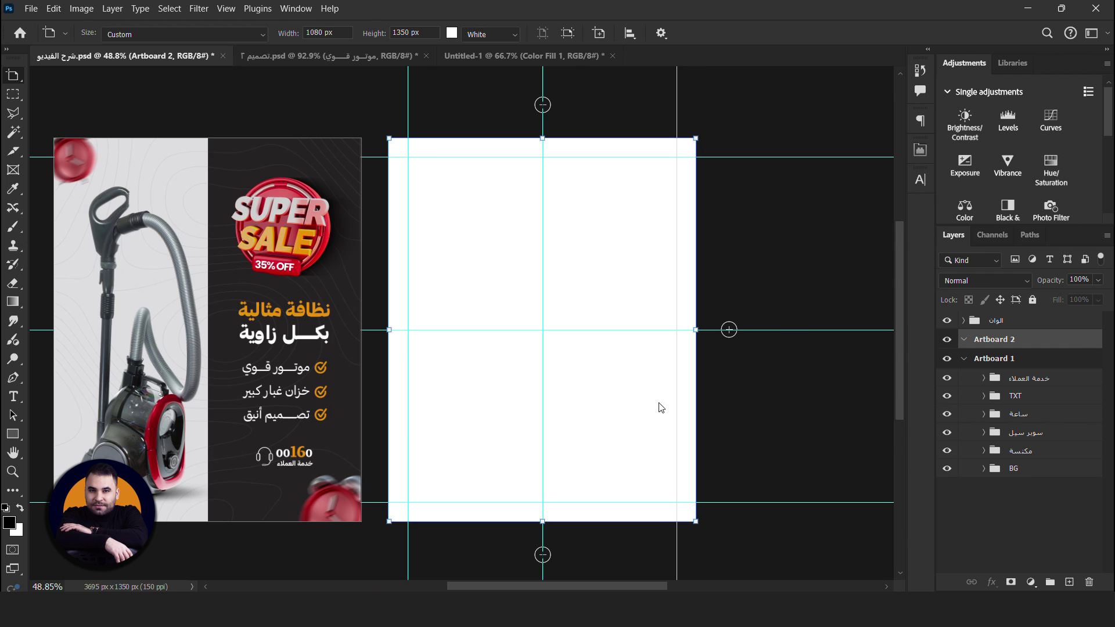
{"action": "left_click", "coordinate": [1023, 470]}
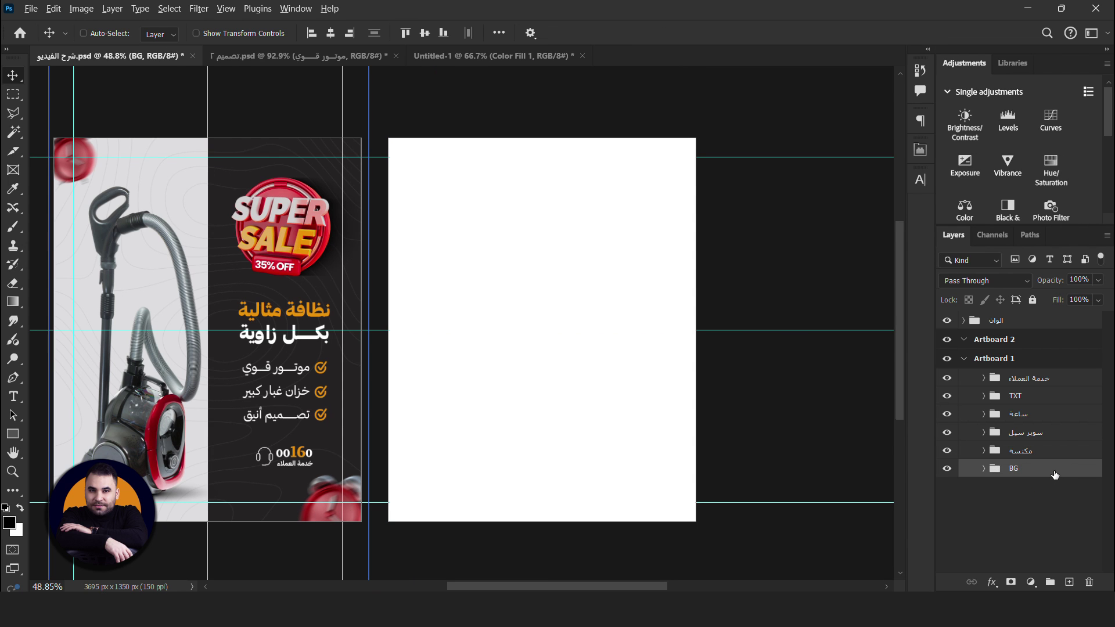
- Copy the BG group into Artboard 2 and rotate its dark rectangle 90° over the bottom half
{"action": "left_click_drag", "start_coordinate": [1055, 472], "coordinate": [1038, 343]}
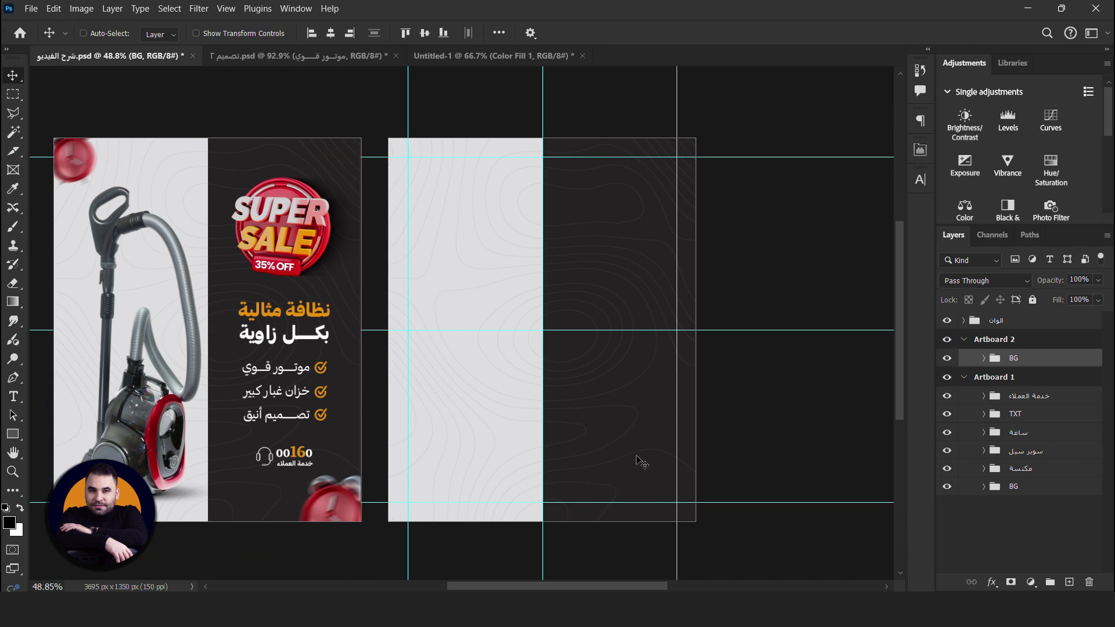
{"action": "left_click", "coordinate": [984, 359]}
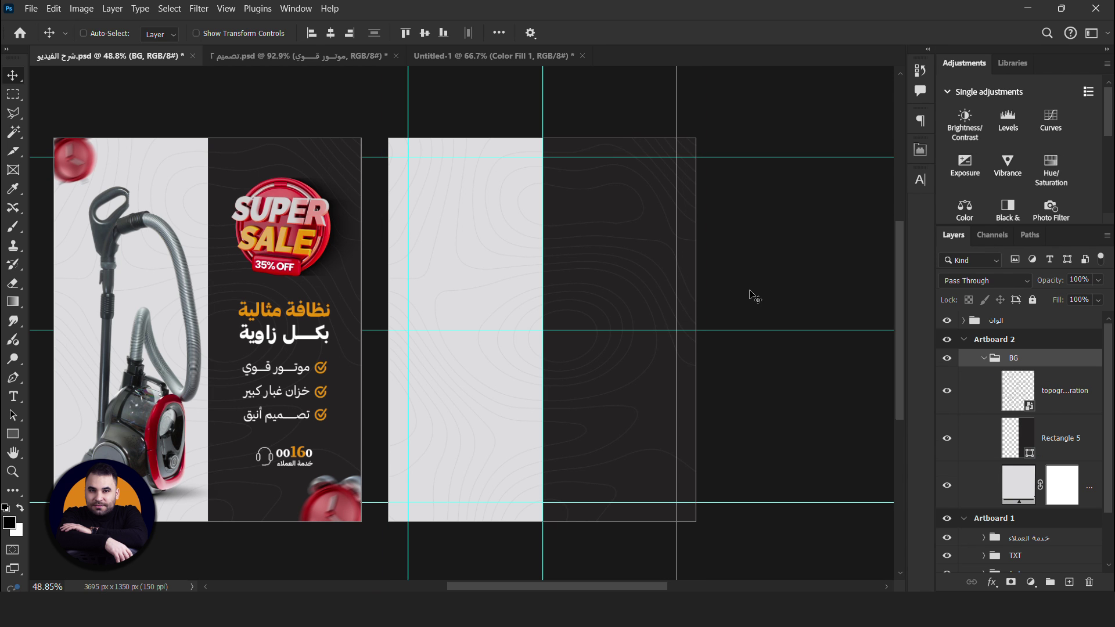
{"action": "left_click", "coordinate": [687, 294], "text": "ctrl"}
{"action": "key", "text": "ctrl+t"}
{"action": "left_click_drag", "start_coordinate": [732, 189], "coordinate": [821, 463]}
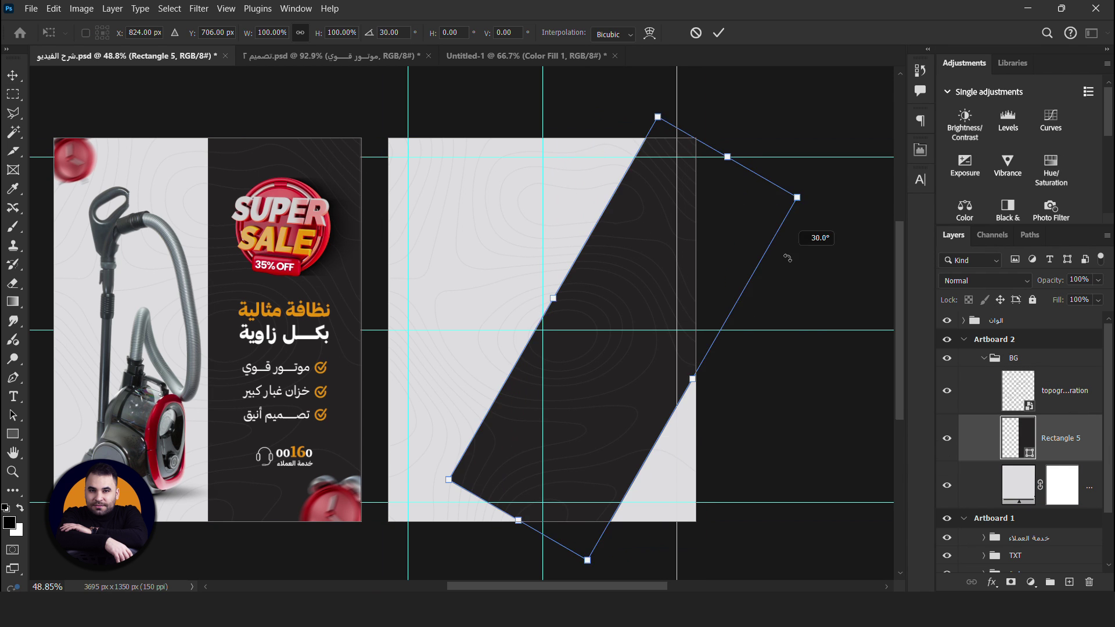
{"action": "left_click_drag", "start_coordinate": [628, 311], "coordinate": [546, 395]}
{"action": "left_click_drag", "start_coordinate": [549, 491], "coordinate": [540, 525]}
{"action": "key", "text": "Return"}
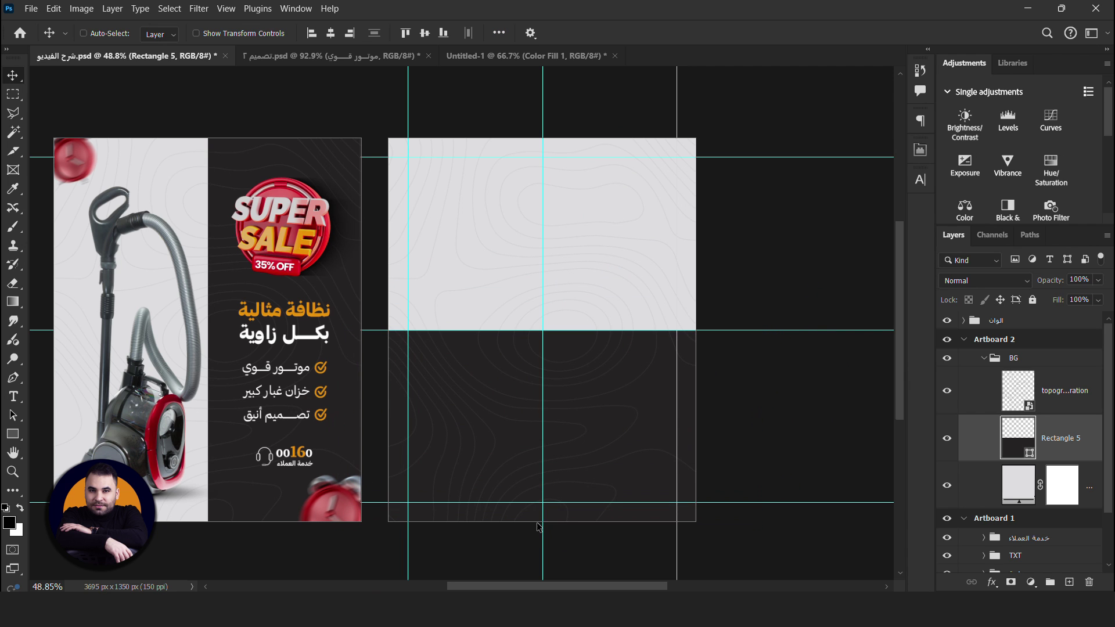
{"action": "left_click", "coordinate": [984, 358]}
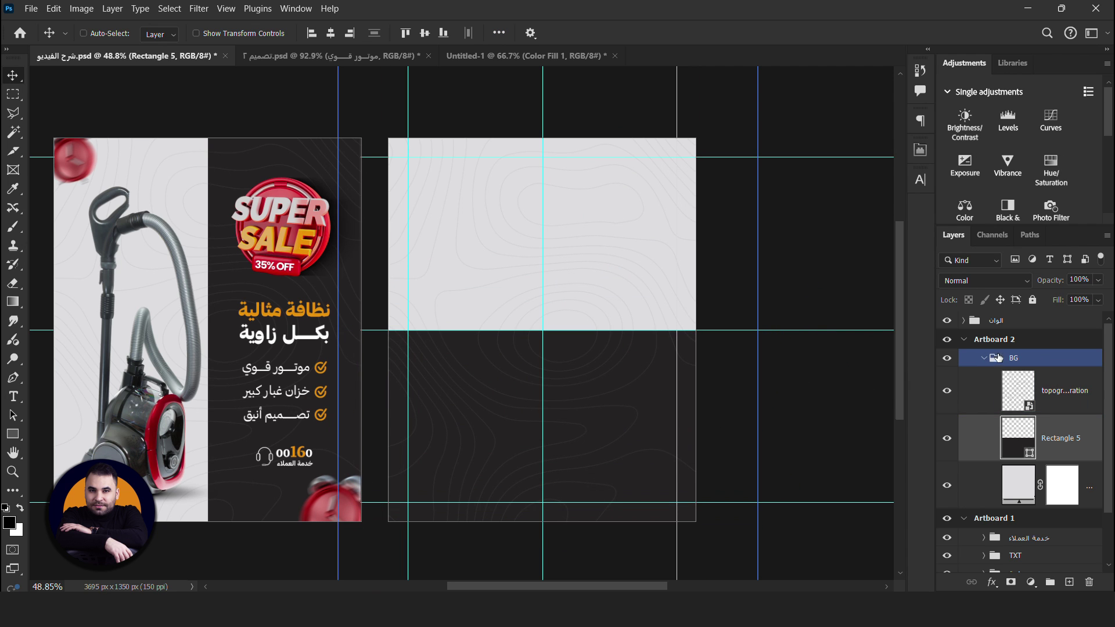
- Copy the Super Sale badge and clock into Artboard 2, rotating the lower-right clock about 20°
{"action": "left_click_drag", "start_coordinate": [1028, 451], "coordinate": [1022, 354]}
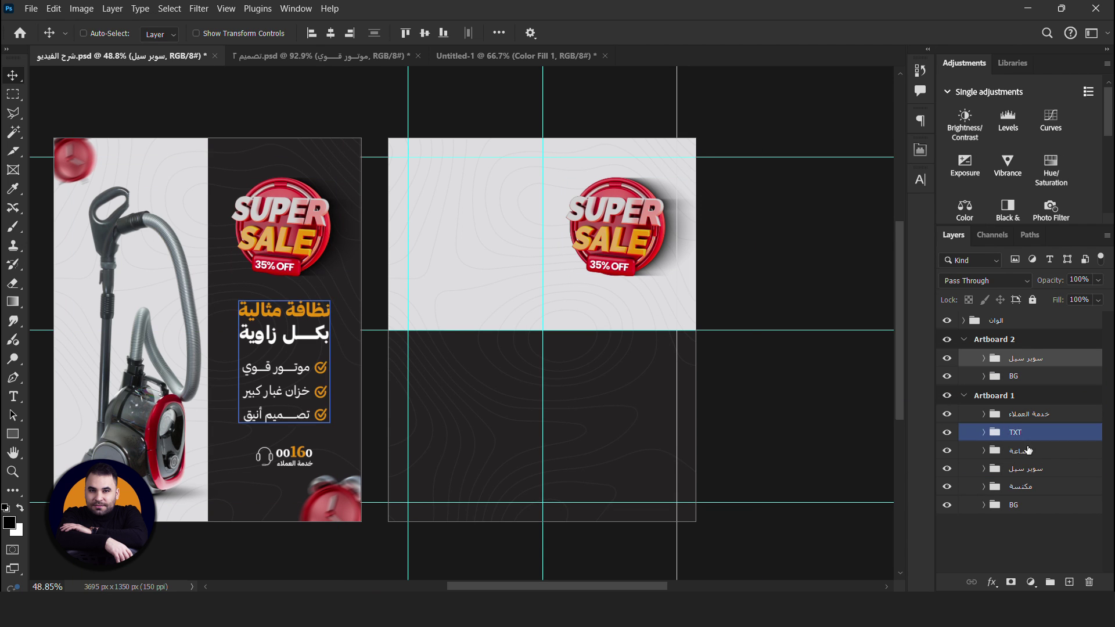
{"action": "left_click_drag", "start_coordinate": [610, 235], "coordinate": [484, 401]}
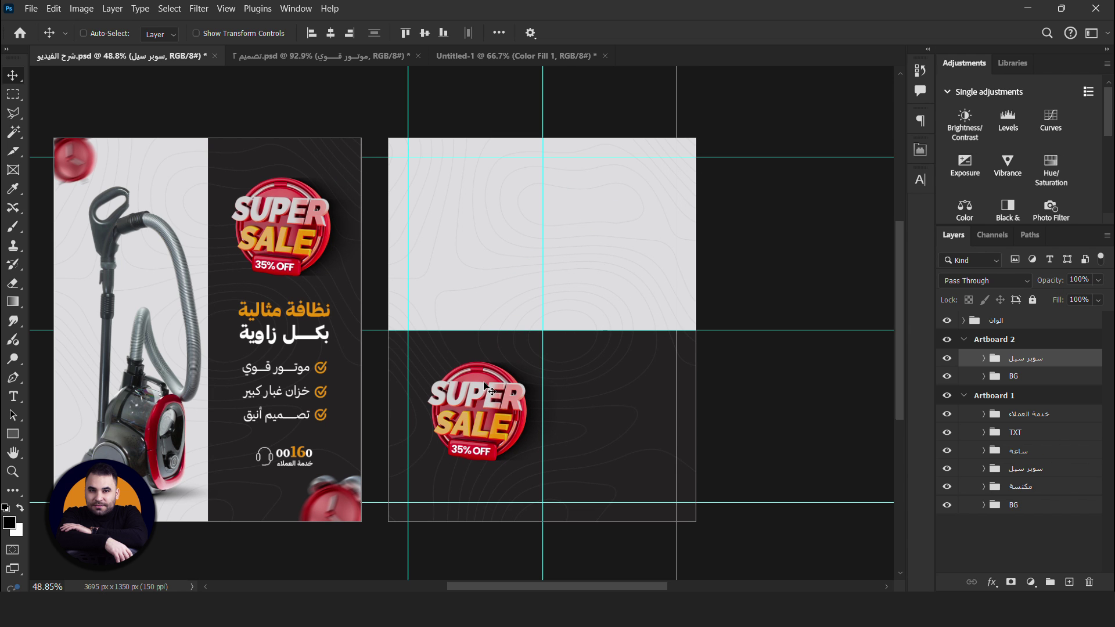
{"action": "left_click_drag", "start_coordinate": [325, 492], "coordinate": [660, 492]}
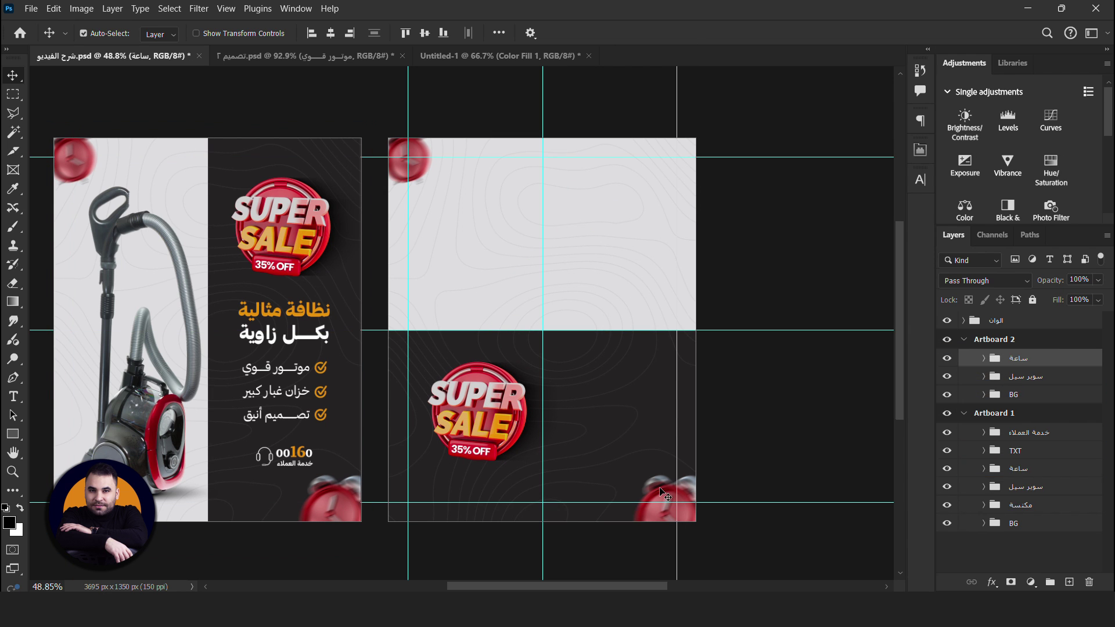
{"action": "left_click", "coordinate": [660, 493]}
{"action": "key", "text": "ctrl+t"}
{"action": "mouse_move", "coordinate": [720, 447]}
{"action": "left_mouse_down"}
{"action": "mouse_move", "coordinate": [753, 485]}
{"action": "mouse_move", "coordinate": [738, 459]}
{"action": "left_mouse_up"}
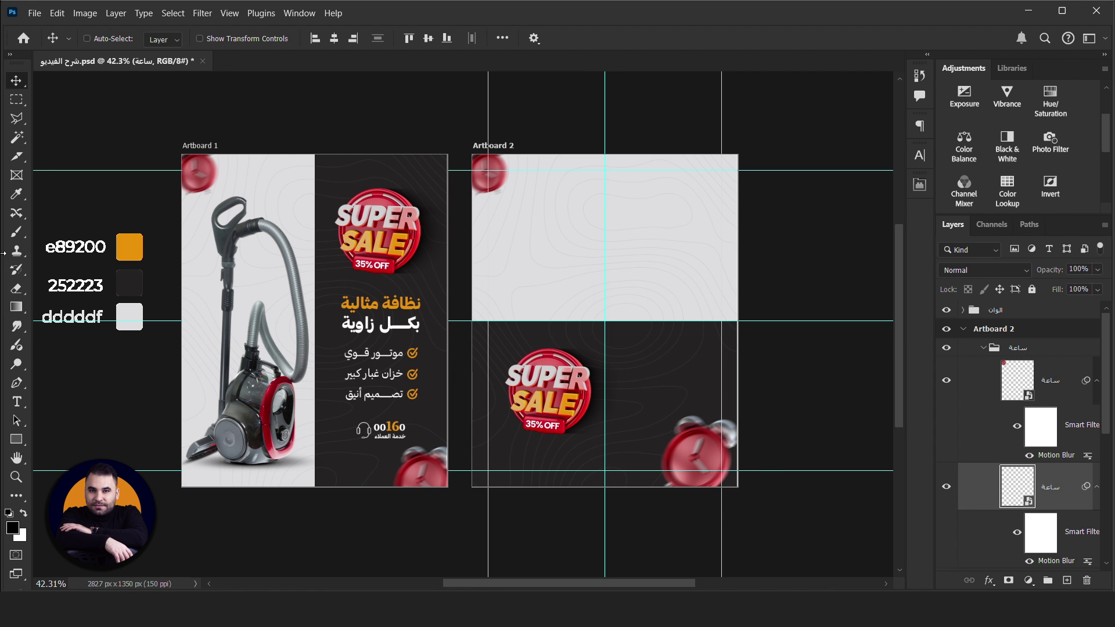
- Draw a 461 × 225 px rectangle filled #252223 in Artboard 2's light upper half
{"action": "left_click_drag", "start_coordinate": [13, 443], "coordinate": [65, 448]}
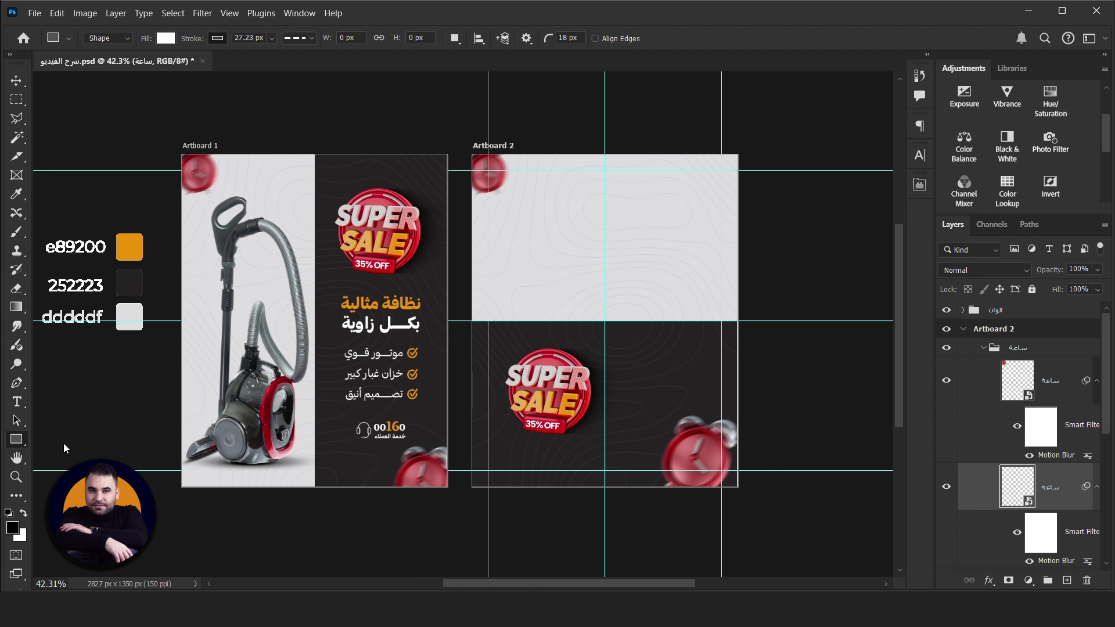
{"action": "scroll", "coordinate": [191, 152], "scroll_direction": "up", "scroll_amount": 2}
{"action": "scroll", "coordinate": [233, 116], "scroll_direction": "left", "scroll_amount": 5}
{"action": "scroll", "coordinate": [248, 79], "scroll_direction": "up", "scroll_amount": 3}
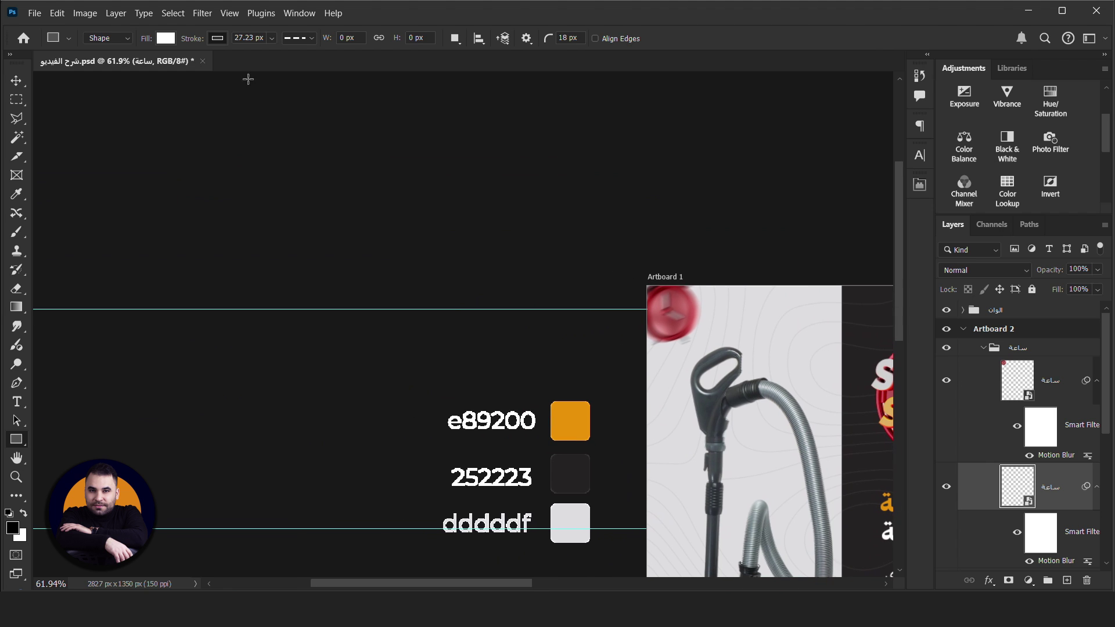
{"action": "left_click", "coordinate": [165, 37]}
{"action": "left_click", "coordinate": [257, 67]}
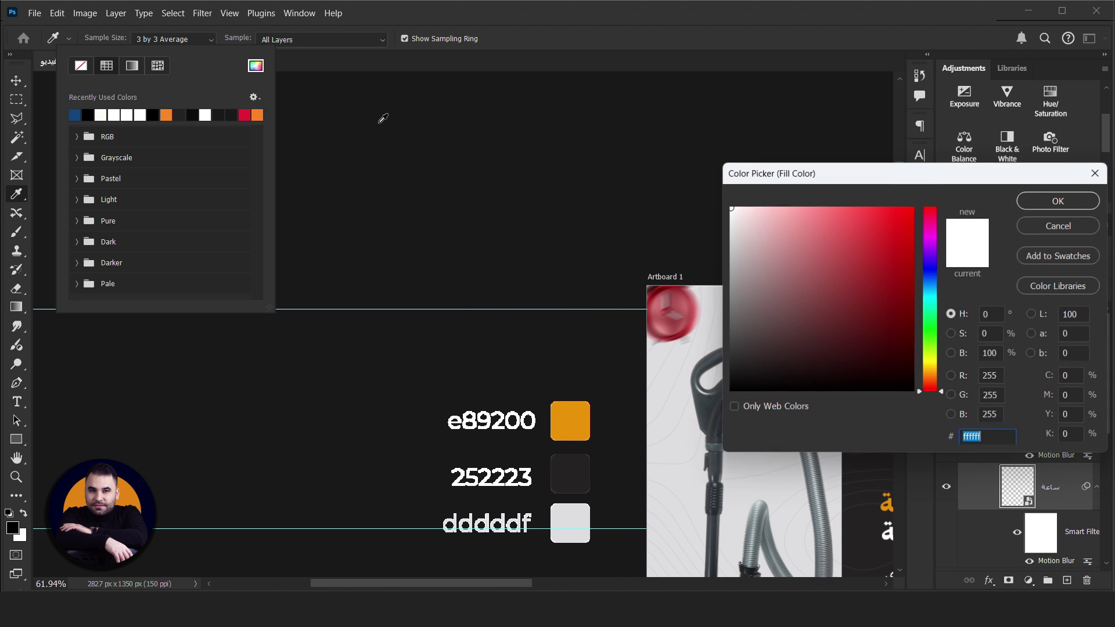
{"action": "left_click", "coordinate": [572, 465]}
{"action": "left_click", "coordinate": [1059, 201]}
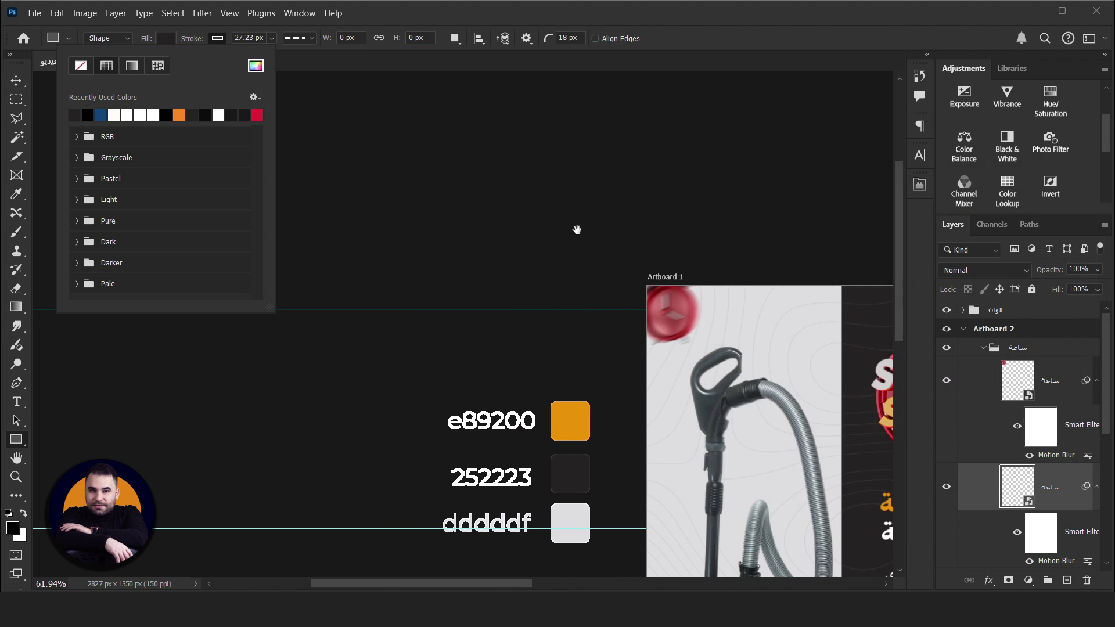
{"action": "left_click_drag", "start_coordinate": [405, 304], "coordinate": [570, 384]}
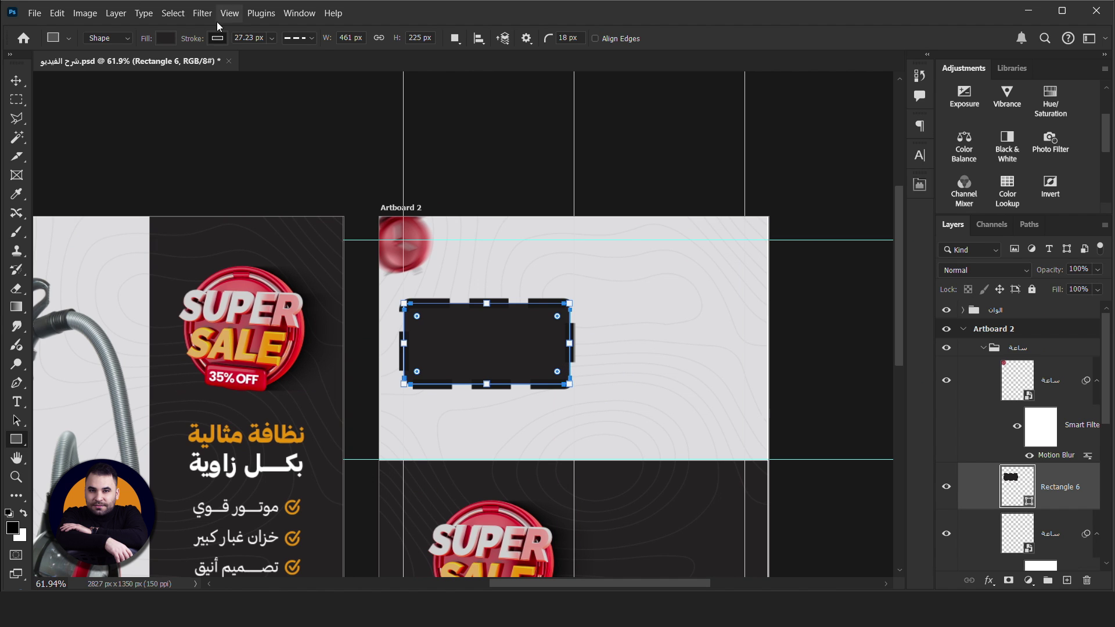
- Remove the rectangle's stroke and round its corners to 26 px
{"action": "left_click", "coordinate": [218, 38]}
{"action": "left_click", "coordinate": [128, 65]}
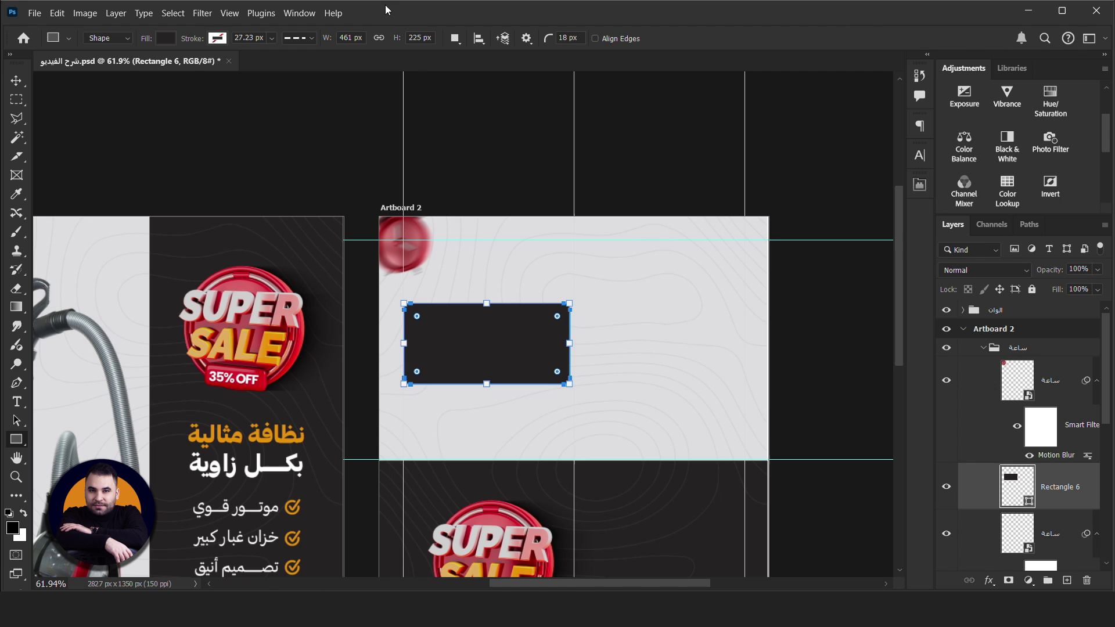
{"action": "left_click", "coordinate": [920, 185]}
{"action": "scroll", "coordinate": [852, 383], "scroll_direction": "down", "scroll_amount": 1}
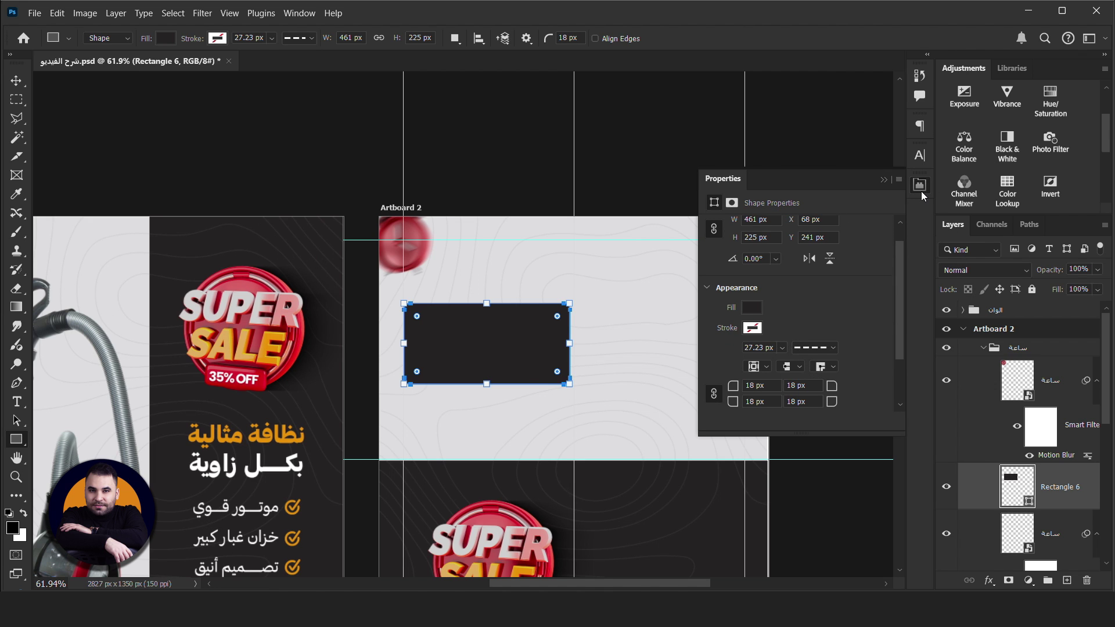
{"action": "mouse_move", "coordinate": [835, 388]}
{"action": "left_mouse_down"}
{"action": "mouse_move", "coordinate": [869, 393]}
{"action": "mouse_move", "coordinate": [827, 390]}
{"action": "left_mouse_up"}
{"action": "left_click_drag", "start_coordinate": [832, 387], "coordinate": [831, 387]}
{"action": "left_click", "coordinate": [919, 185]}
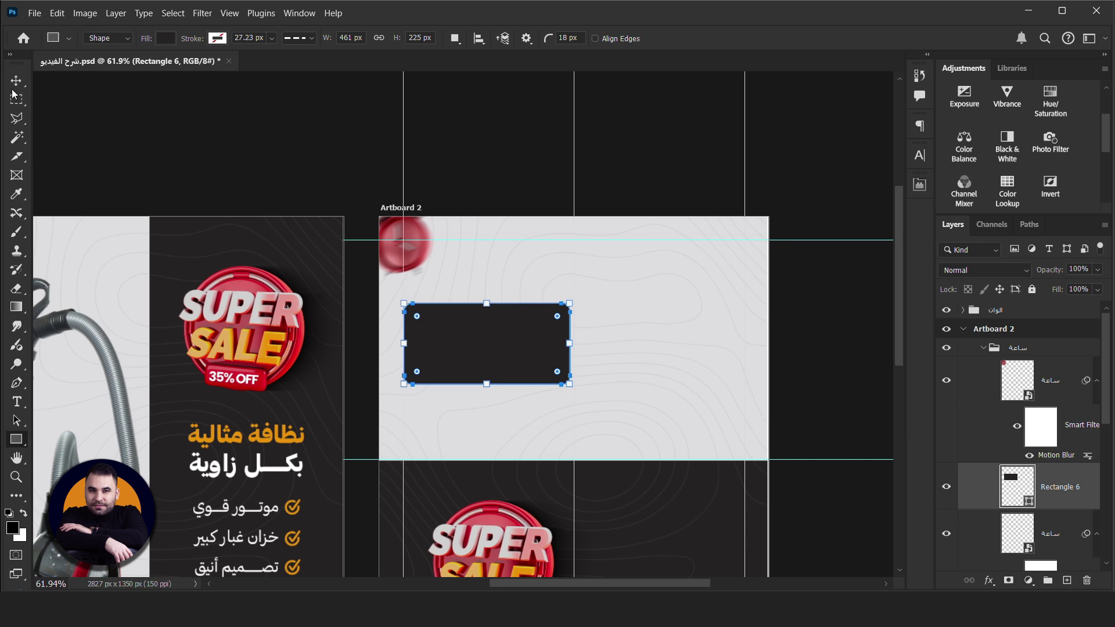
{"action": "left_click", "coordinate": [16, 80]}
{"action": "scroll", "coordinate": [1022, 436], "scroll_direction": "down", "scroll_amount": 5}
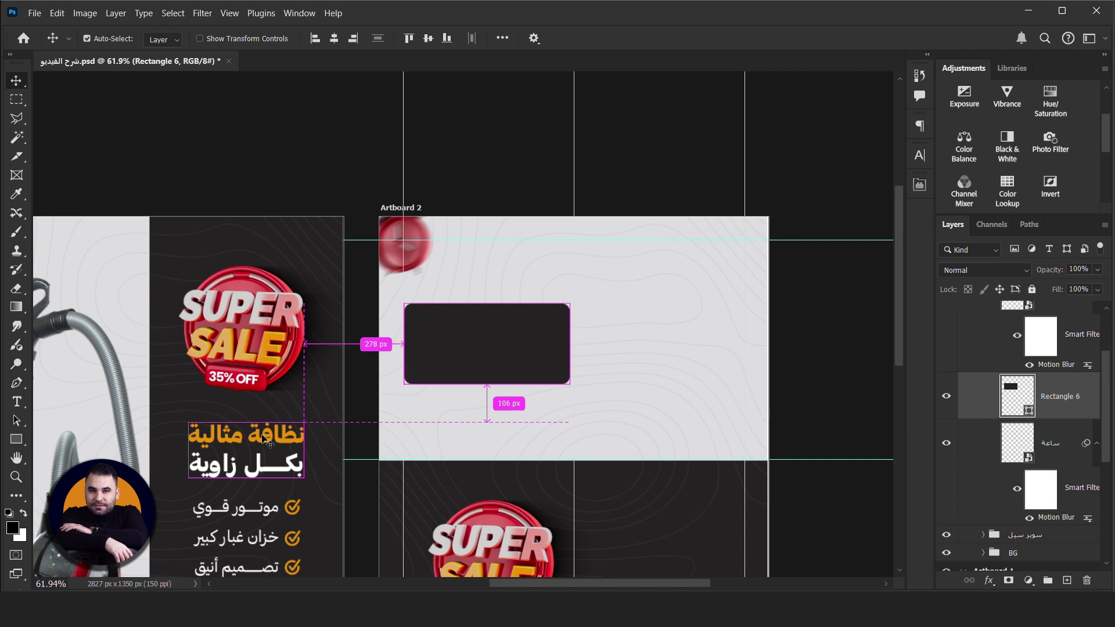
- Copy the headline text into Artboard 2's clock group and move it into the dark rectangle
{"action": "left_click", "coordinate": [1031, 493]}
{"action": "left_click_drag", "start_coordinate": [1060, 546], "coordinate": [1009, 212]}
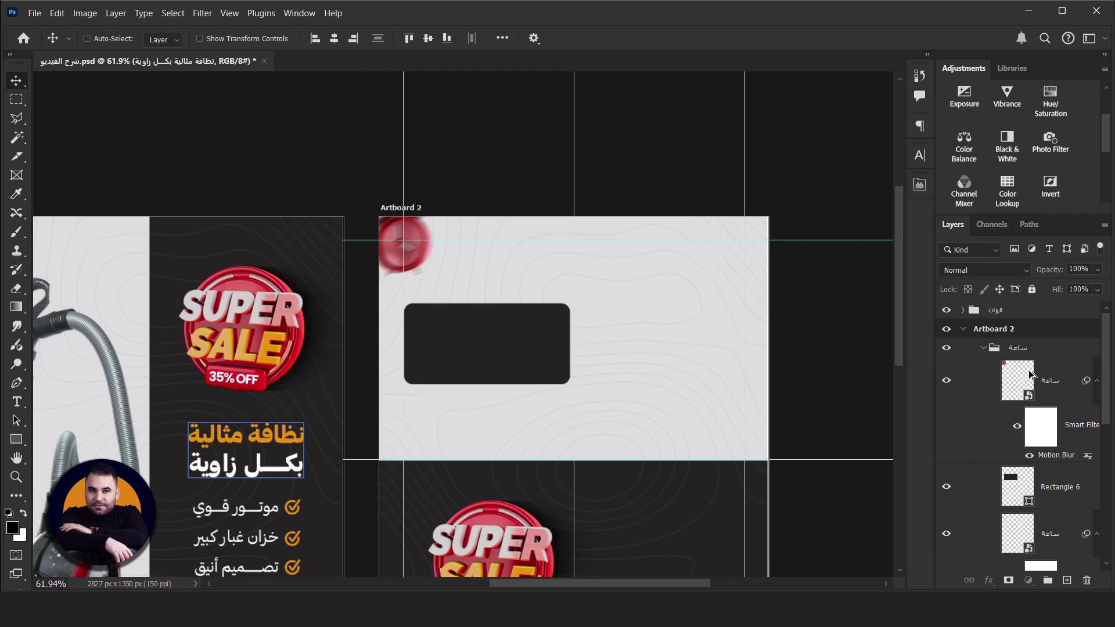
{"action": "left_click_drag", "start_coordinate": [1009, 212], "coordinate": [970, 386]}
{"action": "left_click_drag", "start_coordinate": [697, 457], "coordinate": [513, 352]}
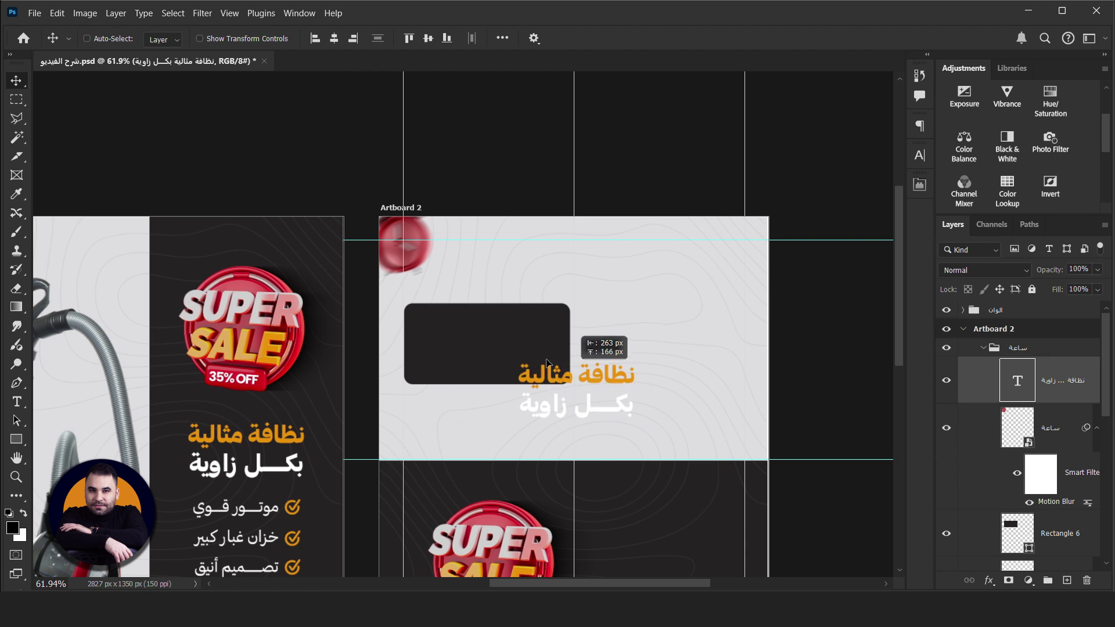
- Retype the headline as 'كلشي بتحتاجيه' over 'صـــار أوفــر', colouring the second line white
{"action": "double_click", "coordinate": [507, 341]}
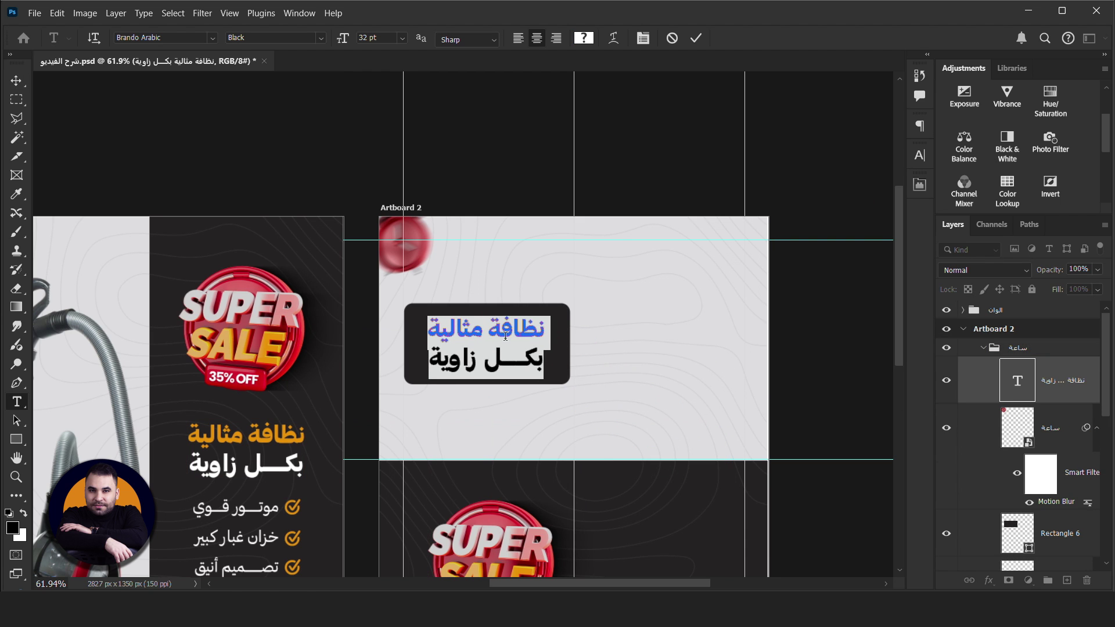
{"action": "type", "text": "كلشي بتحتاجيه"}
{"action": "key", "text": "Return"}
{"action": "type", "text": "صـــار أوفــر"}
{"action": "key", "text": "shift+Home"}
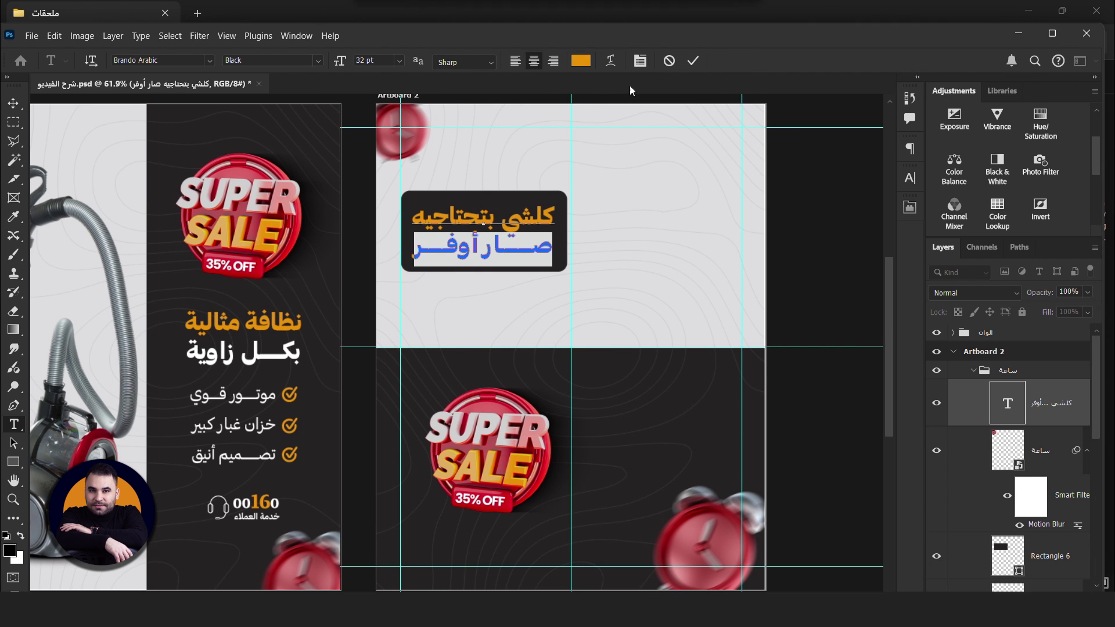
{"action": "left_click", "coordinate": [581, 61]}
{"action": "left_click", "coordinate": [730, 208]}
{"action": "left_click", "coordinate": [1048, 203]}
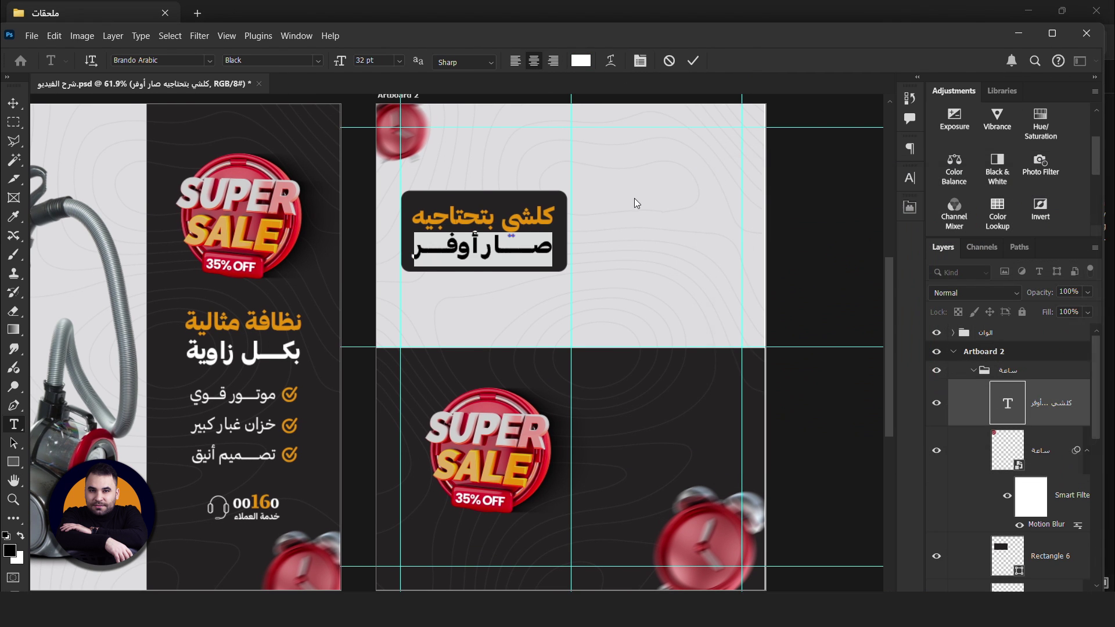
{"action": "left_click", "coordinate": [692, 60]}
{"action": "key", "text": "v"}
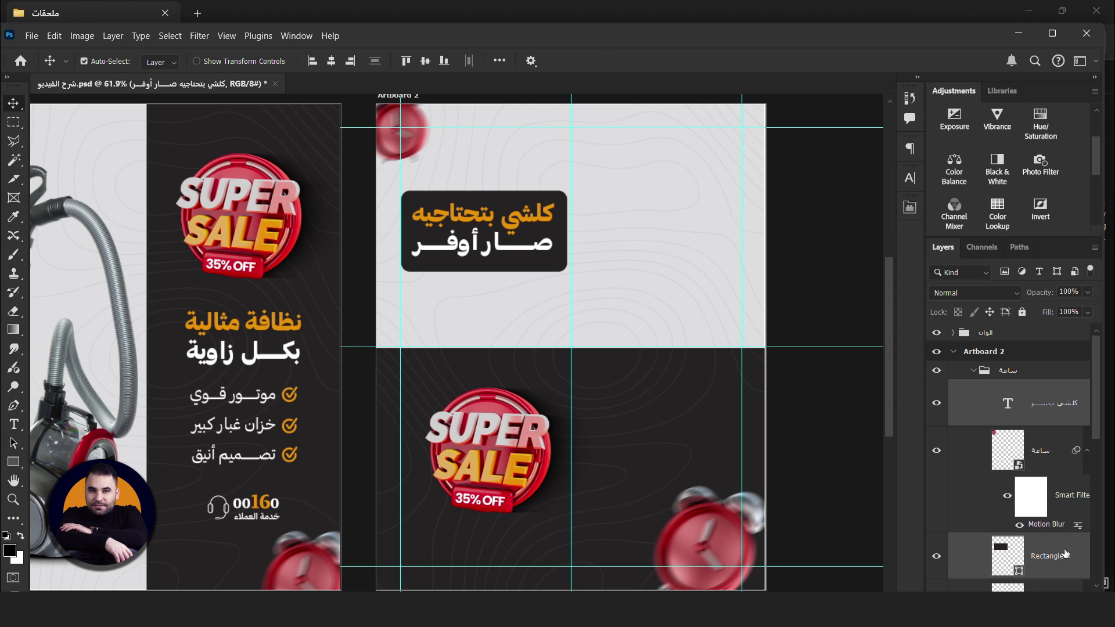
- Place the woman photo from File Explorer onto Artboard 2, enlarged and shifted toward the right side
{"action": "left_click", "coordinate": [355, 6]}
{"action": "mouse_move", "coordinate": [958, 218]}
{"action": "left_mouse_down"}
{"action": "mouse_move", "coordinate": [692, 588]}
{"action": "mouse_move", "coordinate": [710, 445]}
{"action": "left_mouse_up"}
{"action": "left_click_drag", "start_coordinate": [765, 322], "coordinate": [882, 323]}
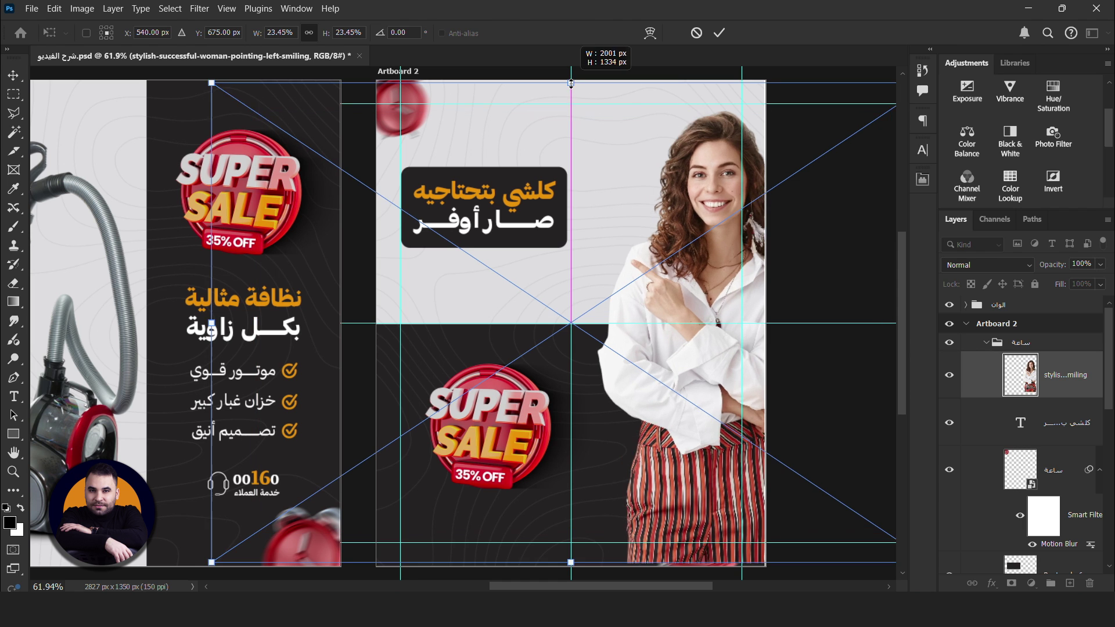
{"action": "left_click_drag", "start_coordinate": [571, 114], "coordinate": [575, 51]}
{"action": "left_click_drag", "start_coordinate": [665, 127], "coordinate": [619, 169]}
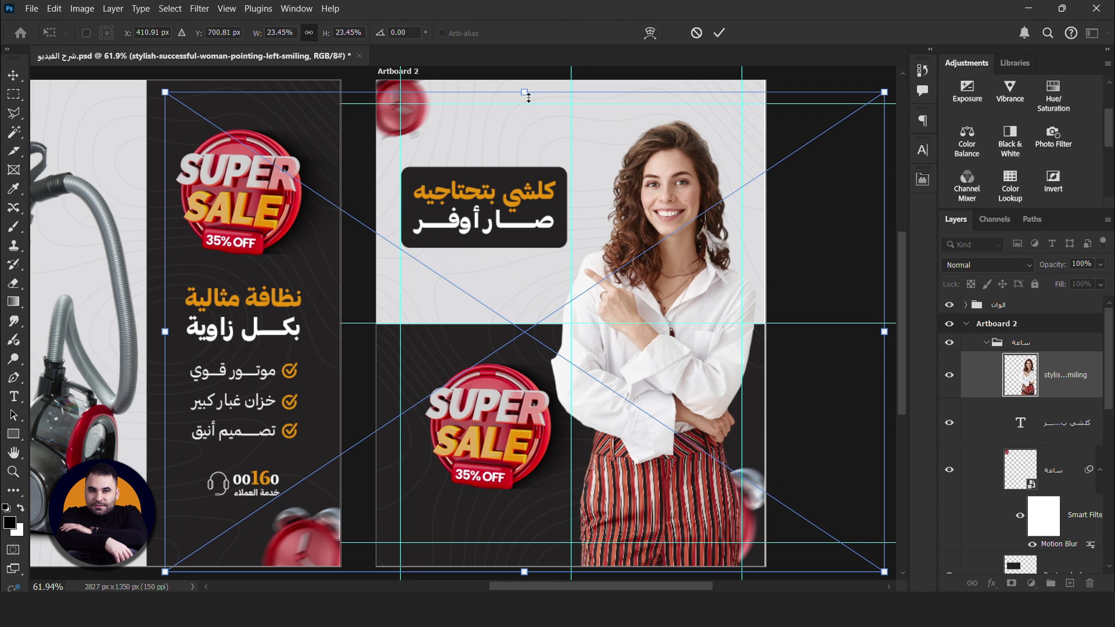
{"action": "left_click_drag", "start_coordinate": [526, 93], "coordinate": [525, 90]}
{"action": "mouse_move", "coordinate": [589, 150]}
{"action": "left_mouse_down"}
{"action": "mouse_move", "coordinate": [579, 151]}
{"action": "mouse_move", "coordinate": [590, 146]}
{"action": "left_mouse_up"}
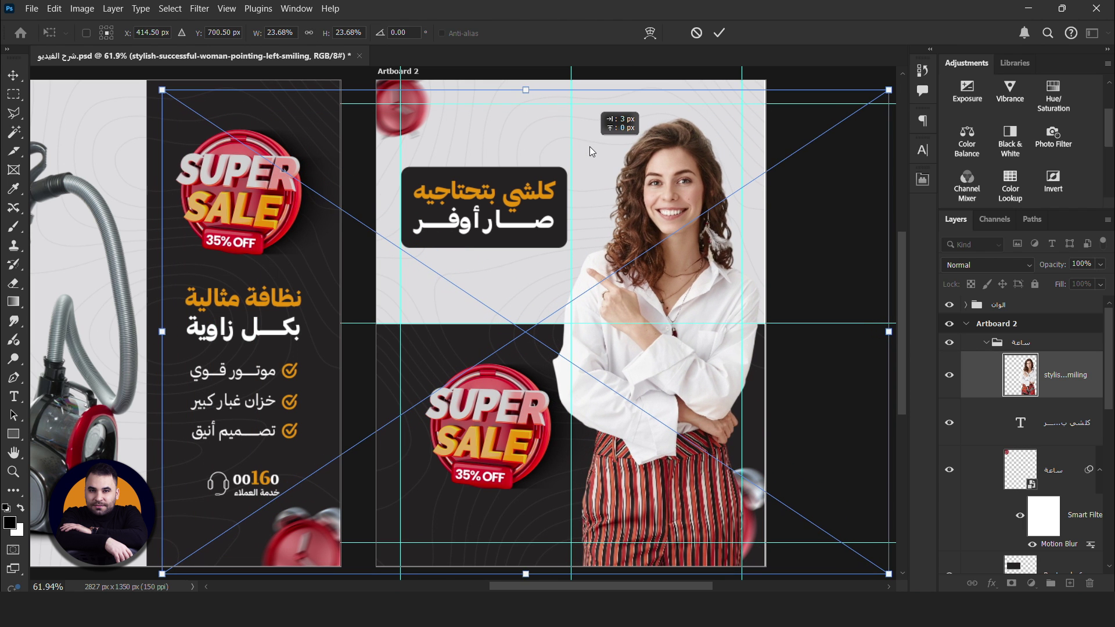
{"action": "key", "text": "Return"}
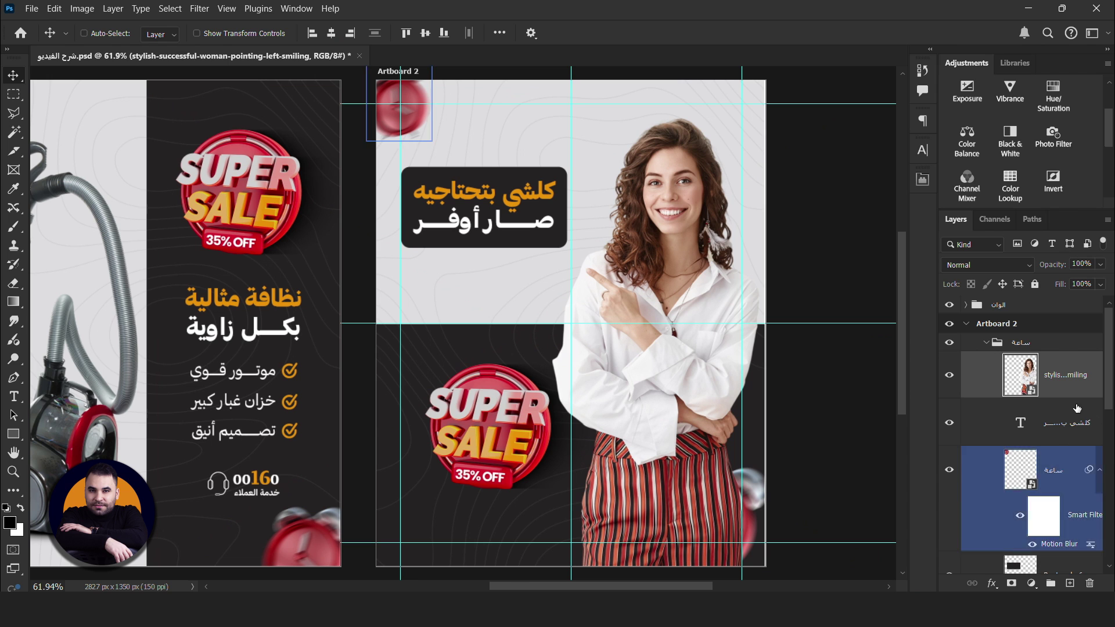
- Move the woman's layer below the alarm clock layers
{"action": "scroll", "coordinate": [1022, 465], "scroll_direction": "down", "scroll_amount": 5}
{"action": "left_click_drag", "start_coordinate": [1066, 584], "coordinate": [1056, 480]}
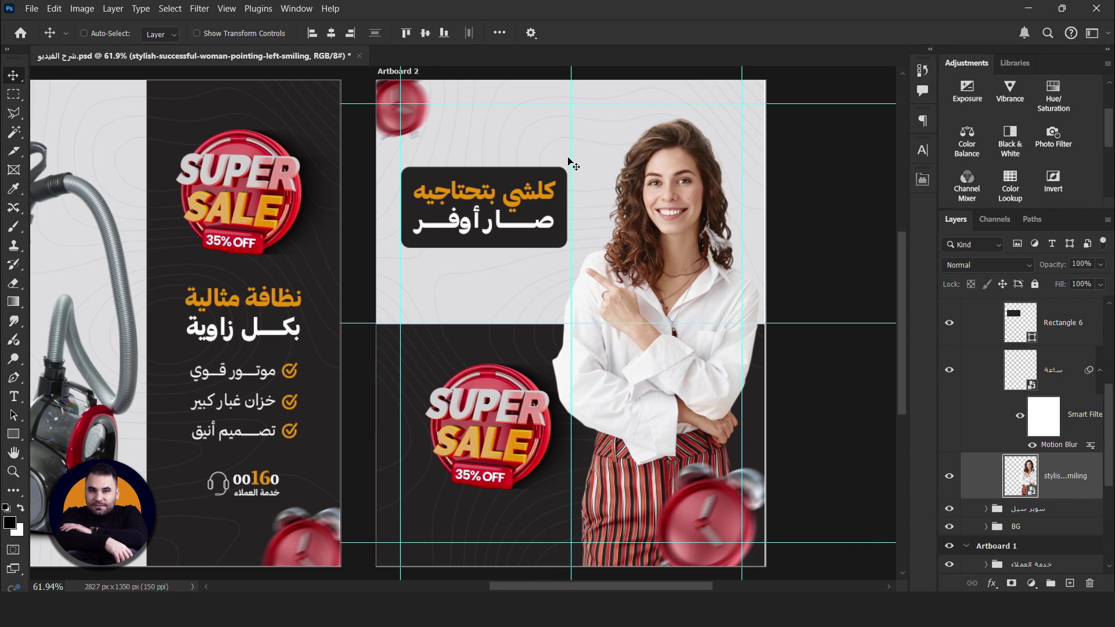
{"action": "scroll", "coordinate": [572, 165], "scroll_direction": "down", "scroll_amount": 1}
{"action": "left_click", "coordinate": [285, 452], "text": "ctrl"}
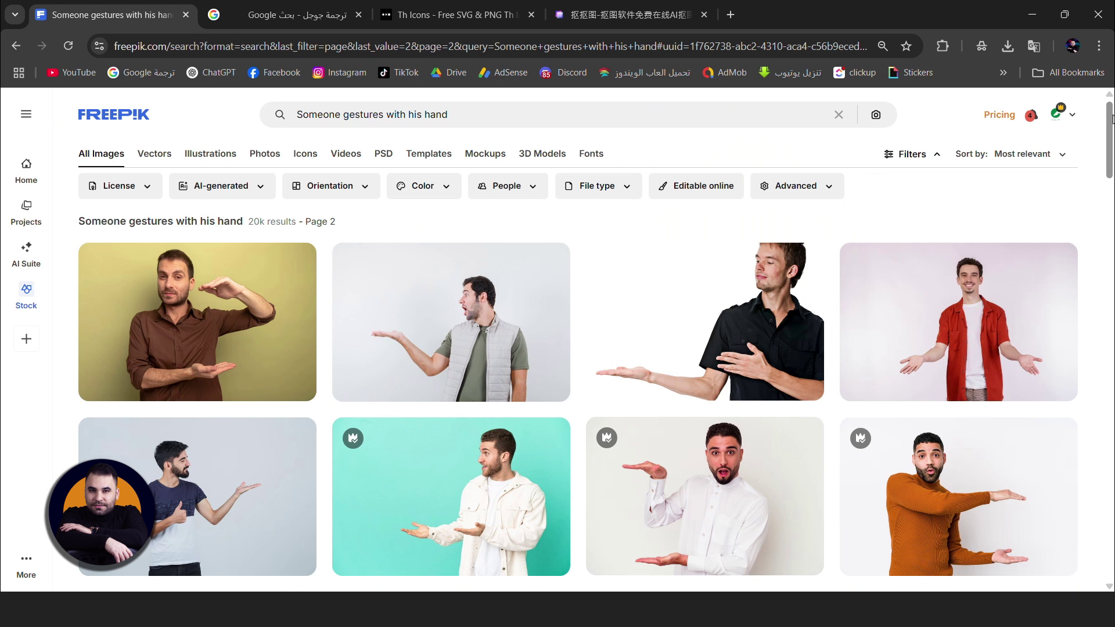
- Copy the customer-service group into Artboard 2 and place it under SUPER SALE
{"action": "scroll", "coordinate": [1110, 144], "scroll_direction": "down", "scroll_amount": 5}
{"action": "mouse_move", "coordinate": [1111, 144]}
{"action": "left_mouse_down"}
{"action": "mouse_move", "coordinate": [1111, 418]}
{"action": "mouse_move", "coordinate": [1043, 274]}
{"action": "left_mouse_up"}
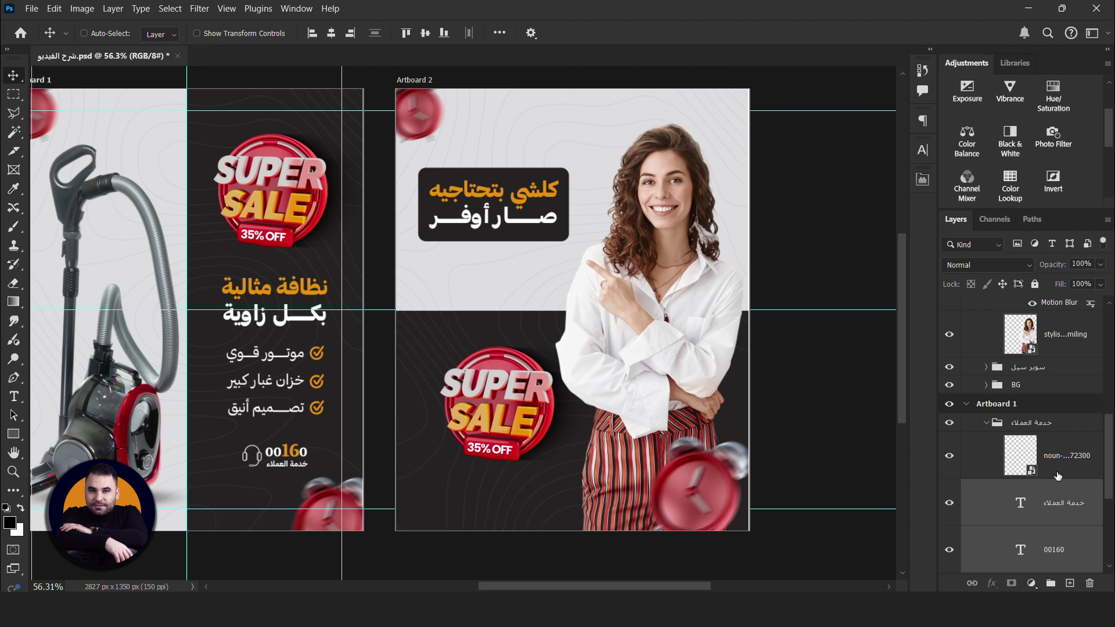
{"action": "left_click", "coordinate": [1048, 424]}
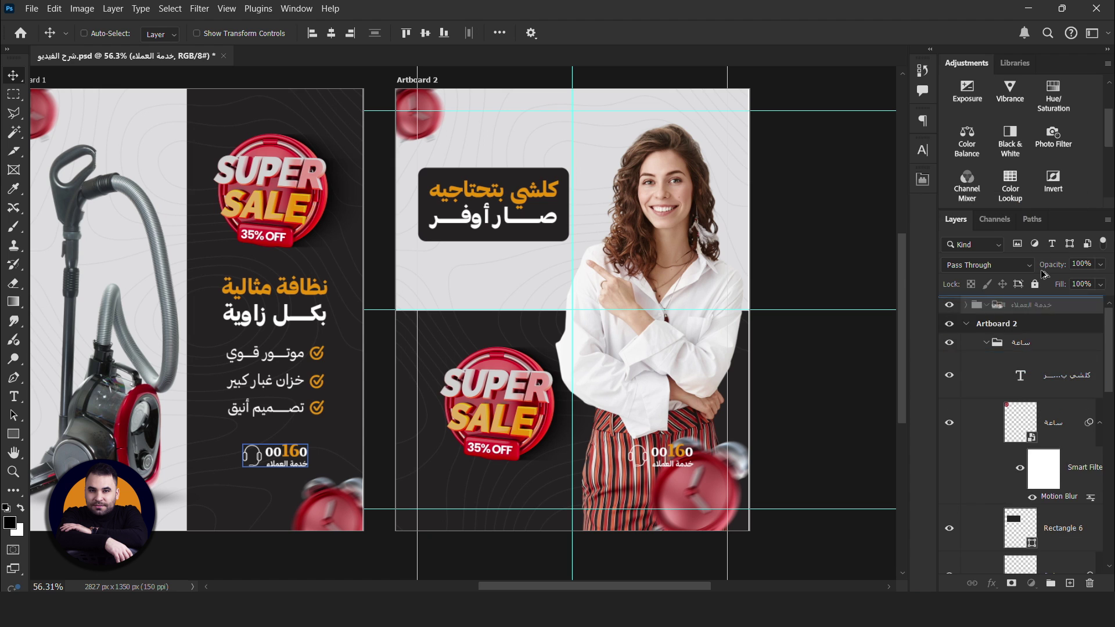
{"action": "left_click_drag", "start_coordinate": [1044, 274], "coordinate": [1026, 340]}
{"action": "left_click_drag", "start_coordinate": [568, 444], "coordinate": [501, 476]}
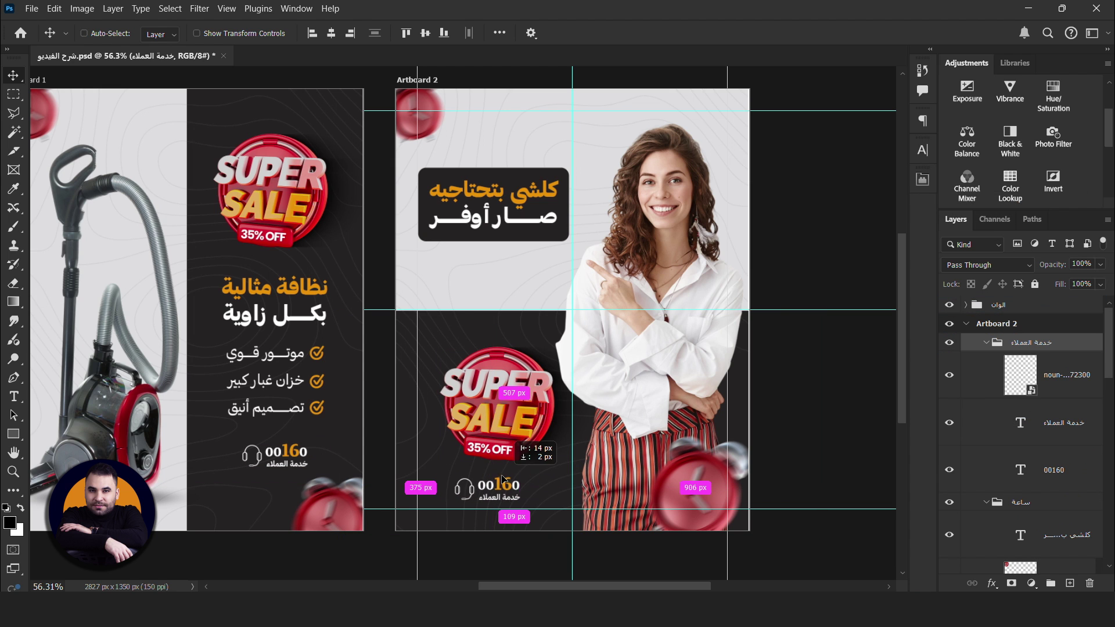
{"action": "left_click_drag", "start_coordinate": [502, 477], "coordinate": [506, 473]}
- Shift the SUPER SALE badge up-left and nudge the service group left and up
{"action": "left_click", "coordinate": [1026, 375]}
{"action": "left_click_drag", "start_coordinate": [531, 403], "coordinate": [512, 366]}
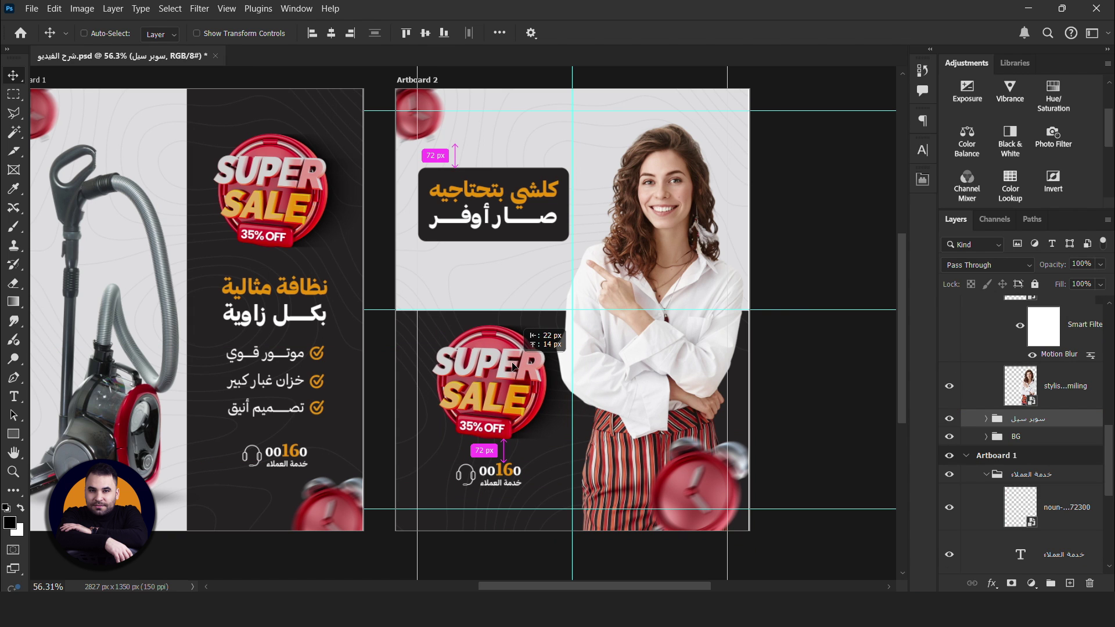
{"action": "left_click", "coordinate": [501, 472], "text": "ctrl"}
{"action": "key", "text": "alt+bracketright"}
{"action": "key", "text": "alt+bracketright"}
{"action": "key", "text": "alt+bracketright"}
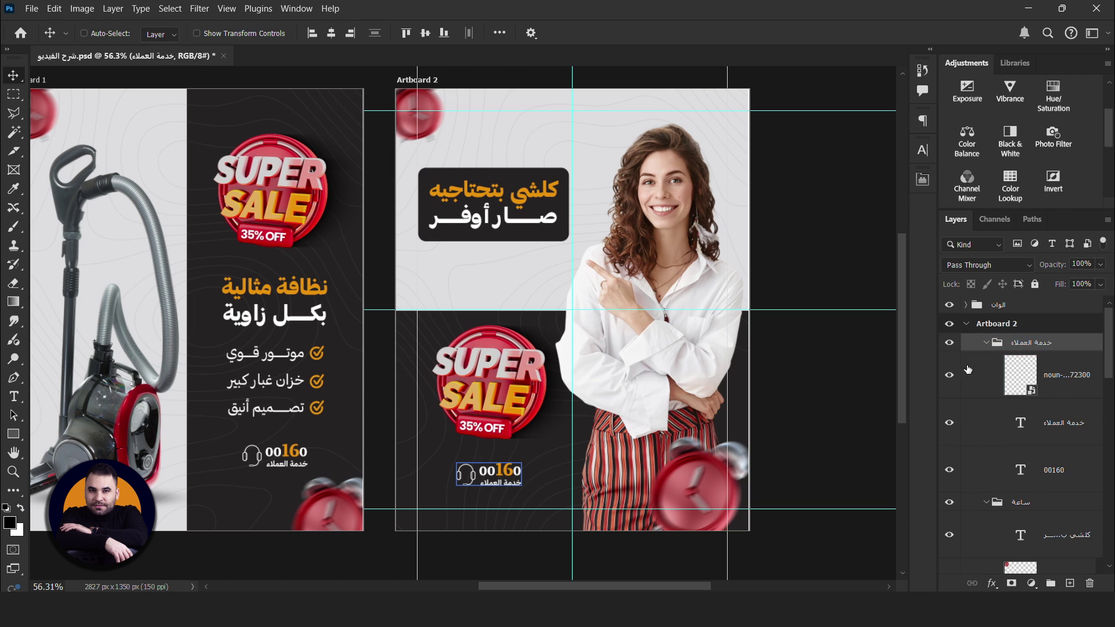
{"action": "key", "text": "Left"}
{"action": "key", "text": "Left"}
{"action": "key", "text": "Left"}
{"action": "key", "text": "Up"}
{"action": "key", "text": "Up"}
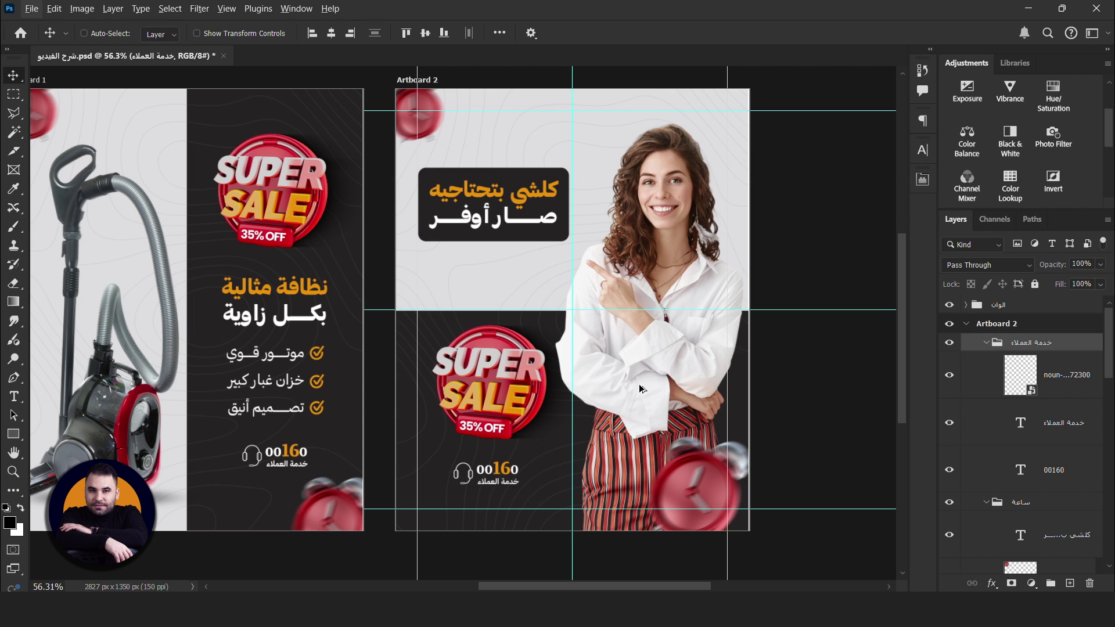
{"action": "scroll", "coordinate": [580, 356], "scroll_direction": "down", "scroll_amount": 1}
{"action": "scroll", "coordinate": [720, 310], "scroll_direction": "down", "scroll_amount": 2}
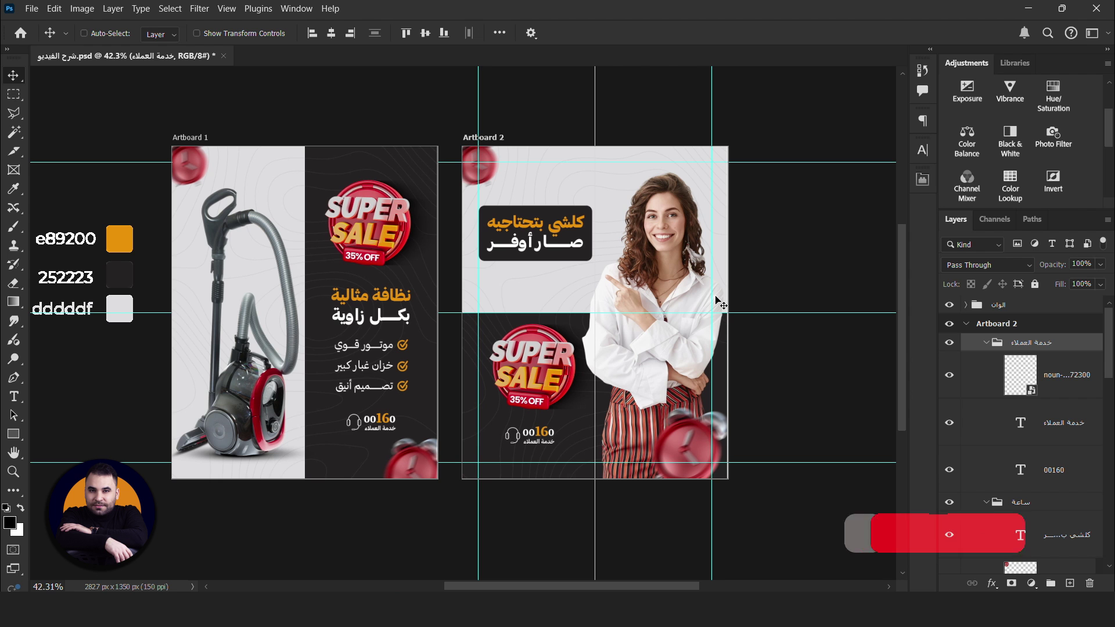
{"action": "scroll", "coordinate": [641, 311], "scroll_direction": "up", "scroll_amount": 3}
{"action": "scroll", "coordinate": [641, 312], "scroll_direction": "up", "scroll_amount": 2}
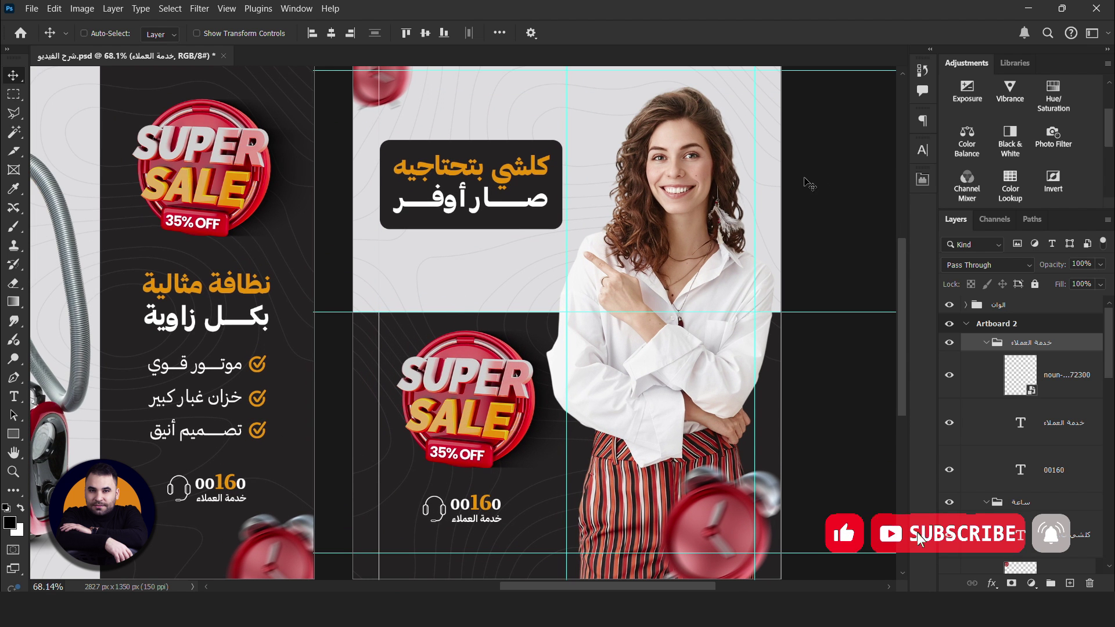